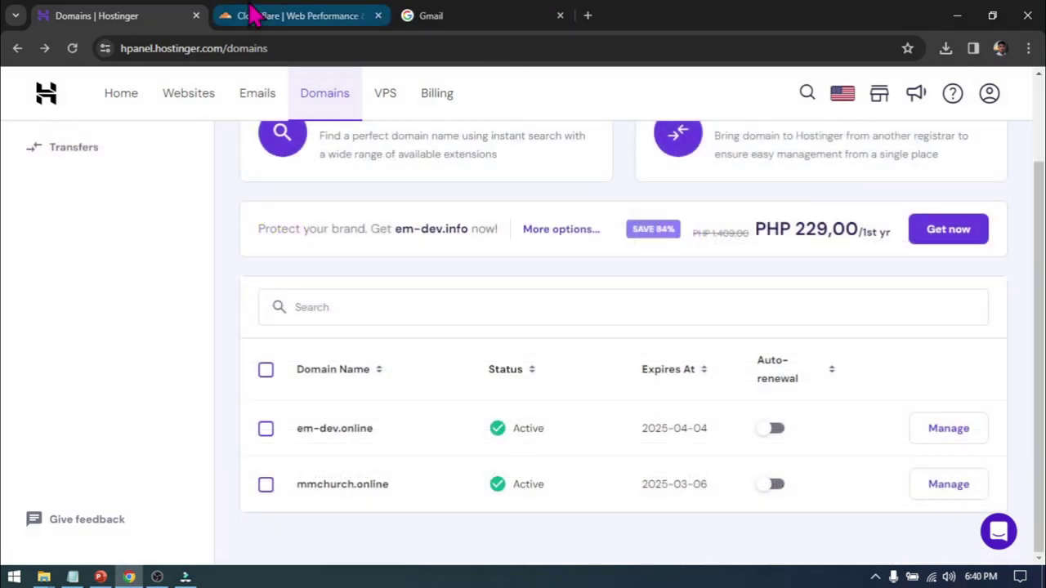
Step: Switch to the open Cloudflare sign-up page and load dash.cloudflare.com in its place
left_click(306, 15)
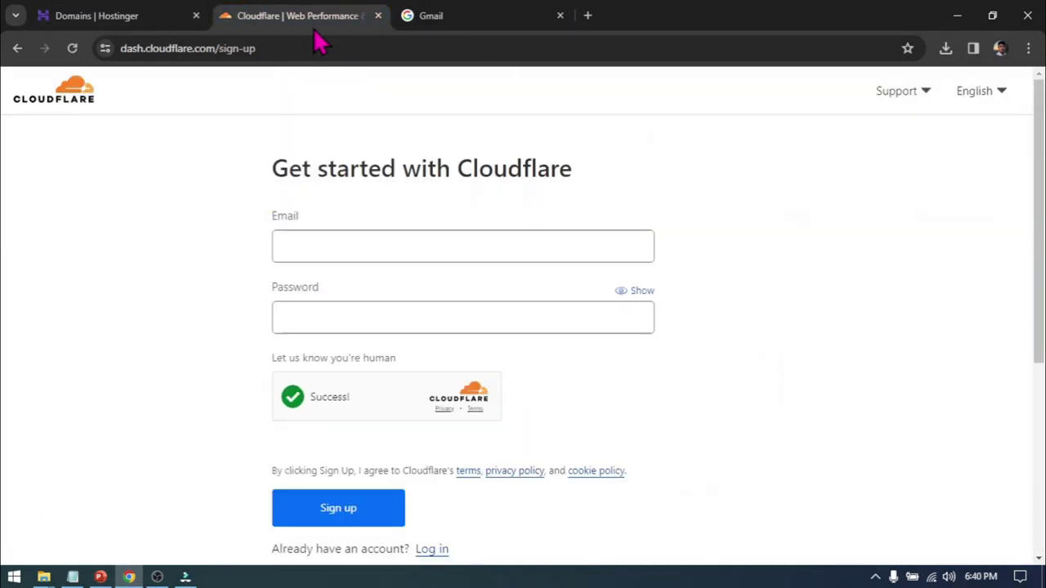
left_click(306, 47)
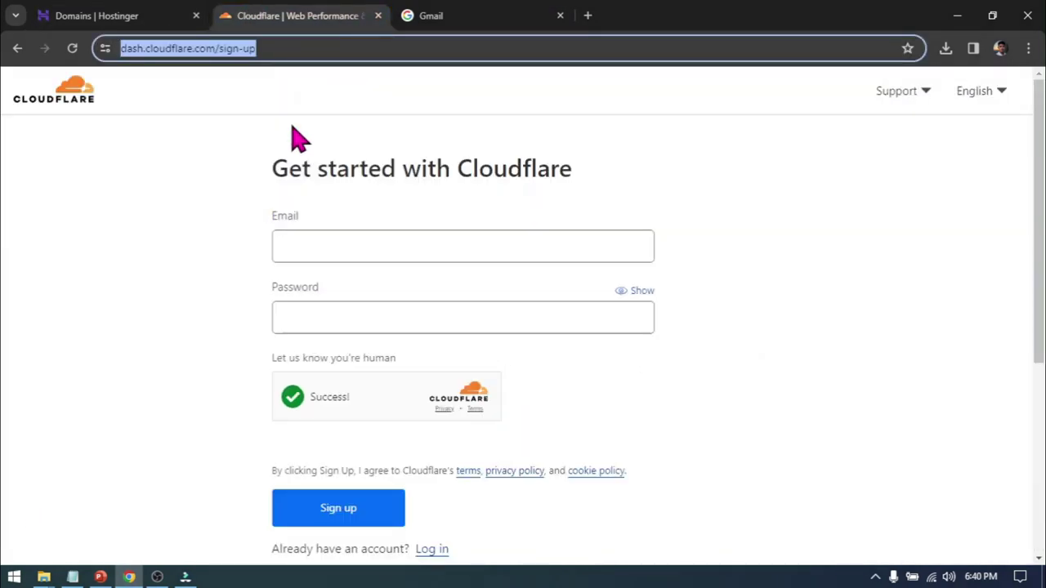
type("da")
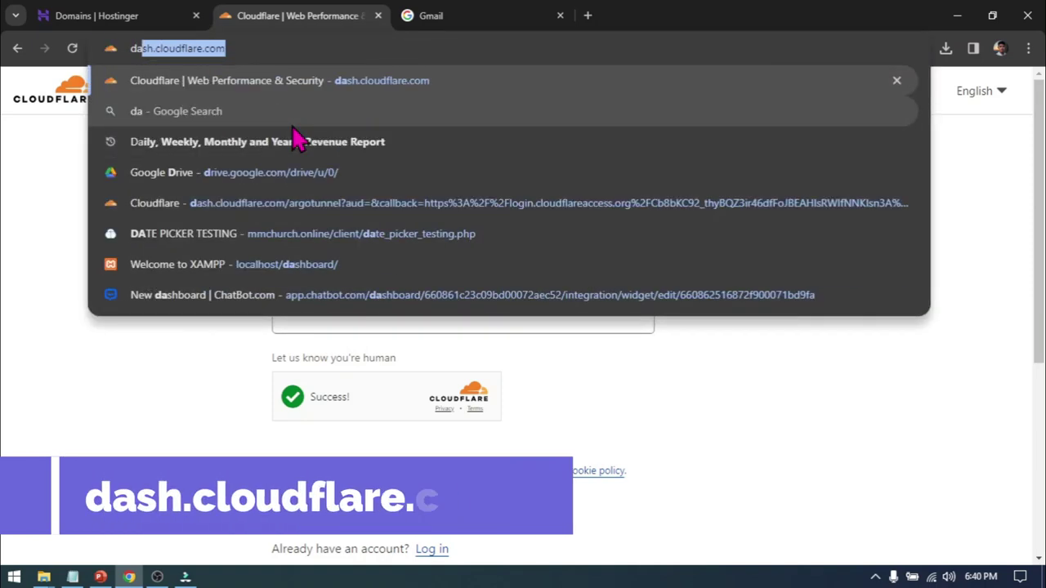
type("sh.c")
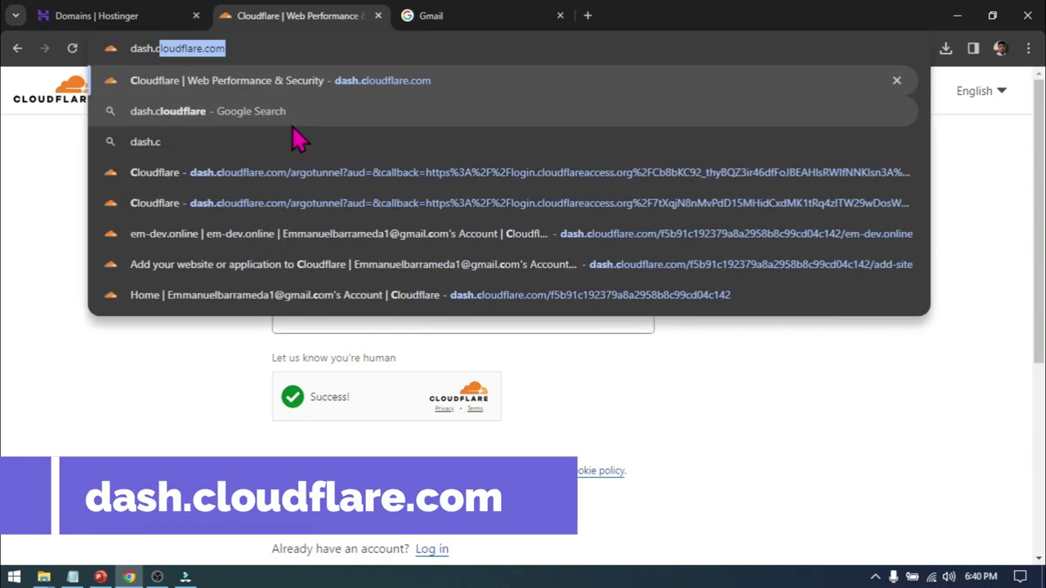
key("BackSpace")
key("BackSpace")
type("c")
key("BackSpace")
key("BackSpace")
type("l")
key("BackSpace")
type("cl")
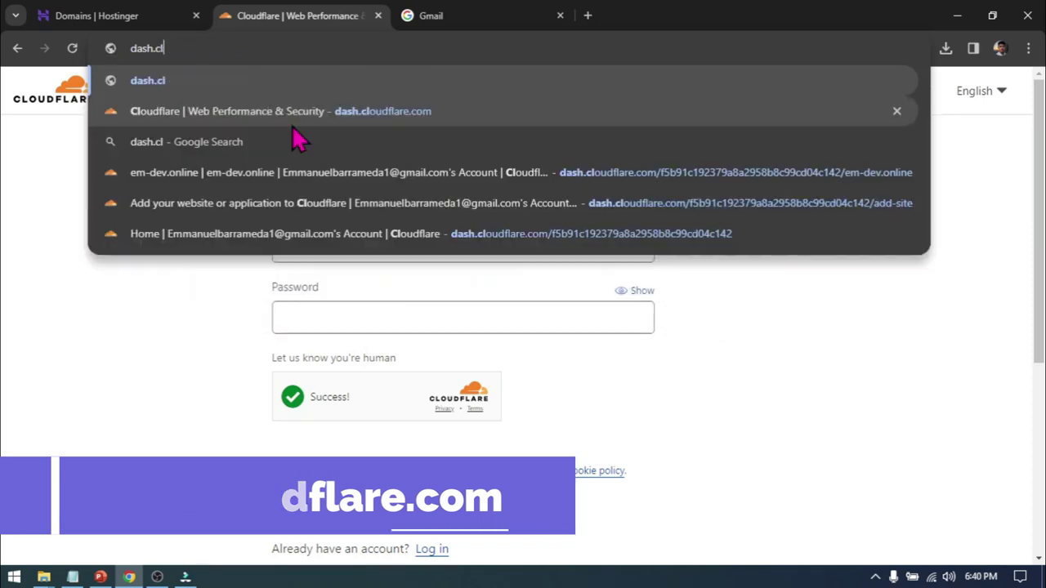
type("oudflare.com")
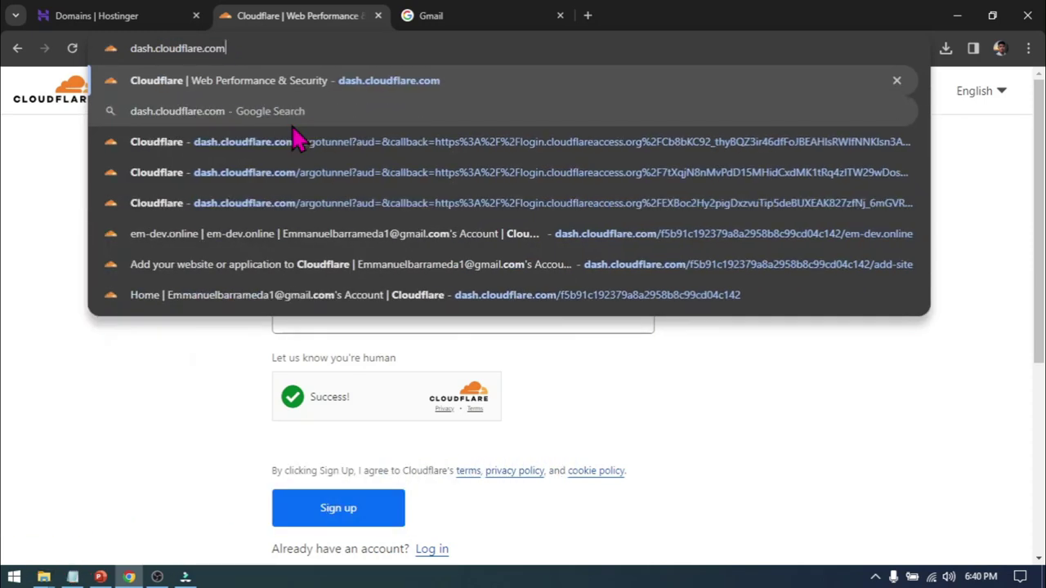
key("Return")
scroll(171, 433, "down", 3)
scroll(228, 423, "up", 3)
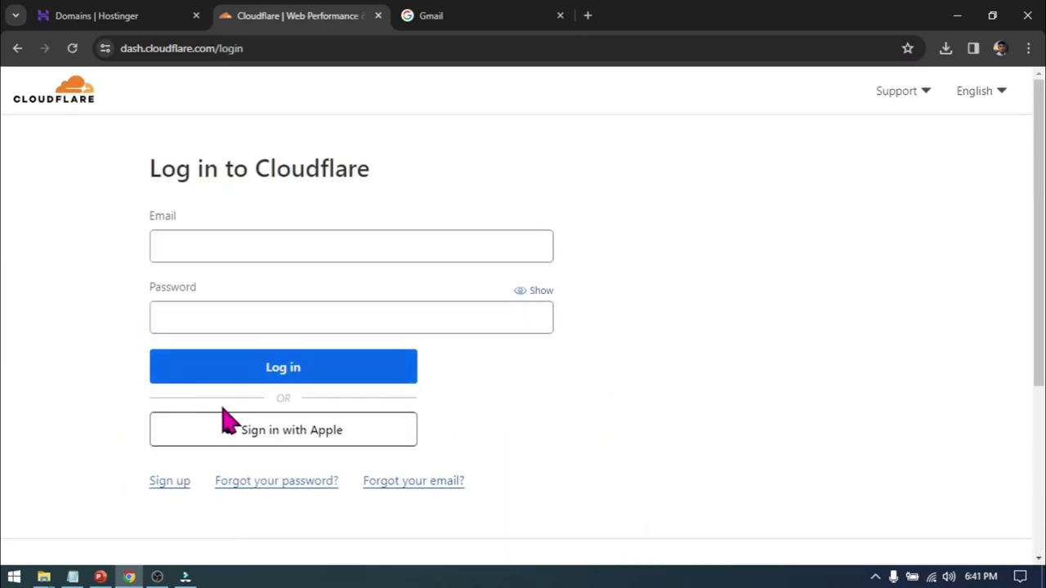
Step: Open Cloudflare's sign-up form and submit the completed registration to create the account
left_click(175, 484)
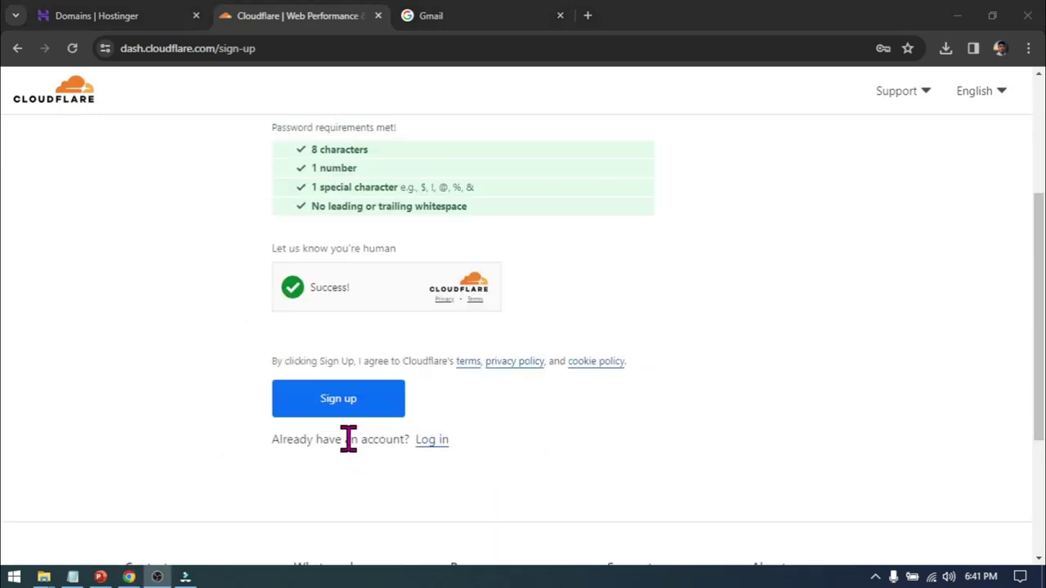
left_click(376, 409)
scroll(409, 404, "down", 1)
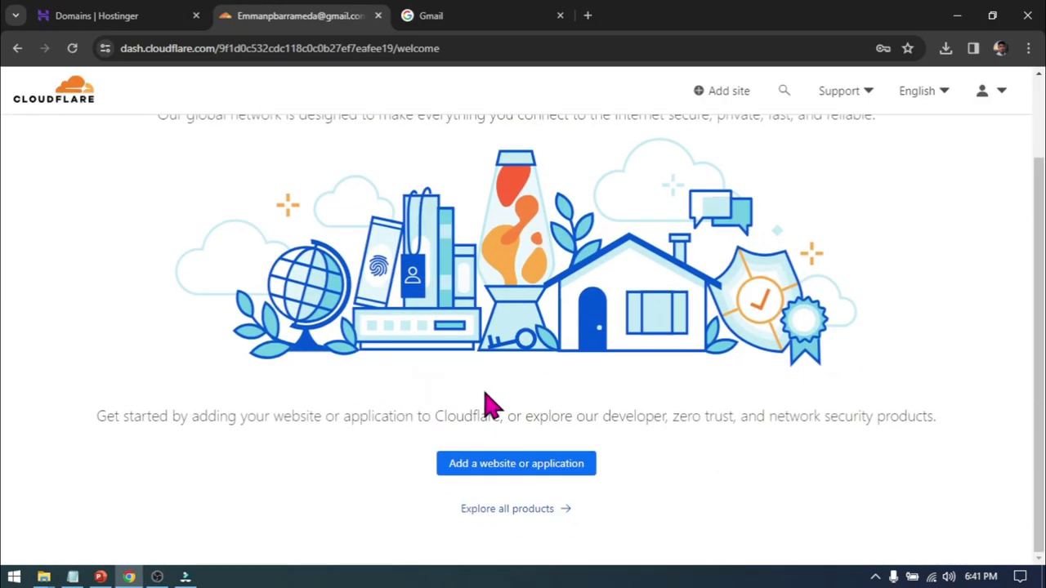
scroll(495, 402, "up", 1)
Step: Switch to Gmail and verify the account's email address through the verification link in Cloudflare's message
left_click(462, 34)
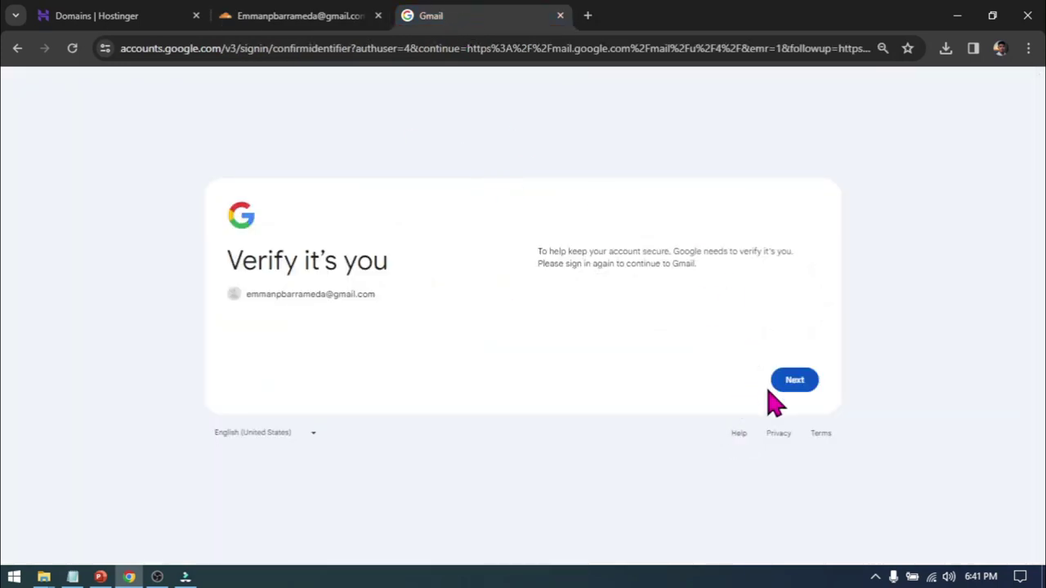
left_click(804, 381)
left_click(290, 17)
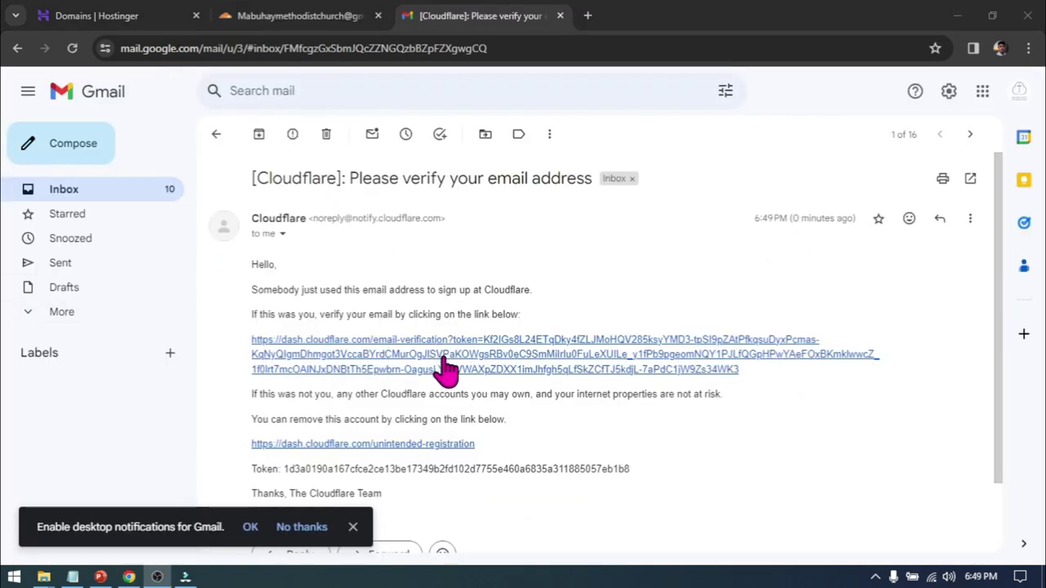
scroll(507, 351, "down", 1)
scroll(527, 351, "up", 1)
left_click(346, 15)
left_click(467, 15)
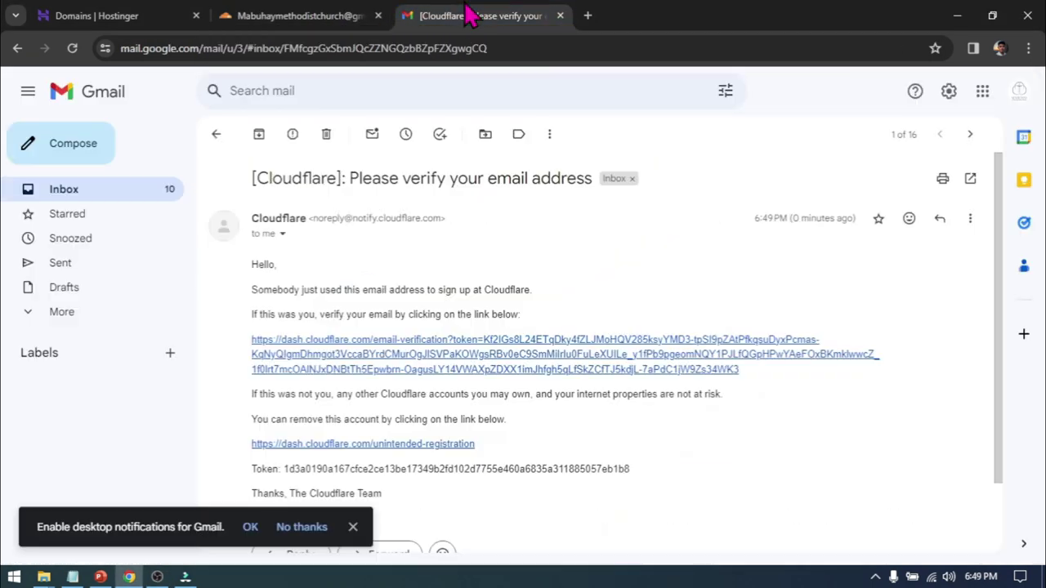
left_click(511, 362)
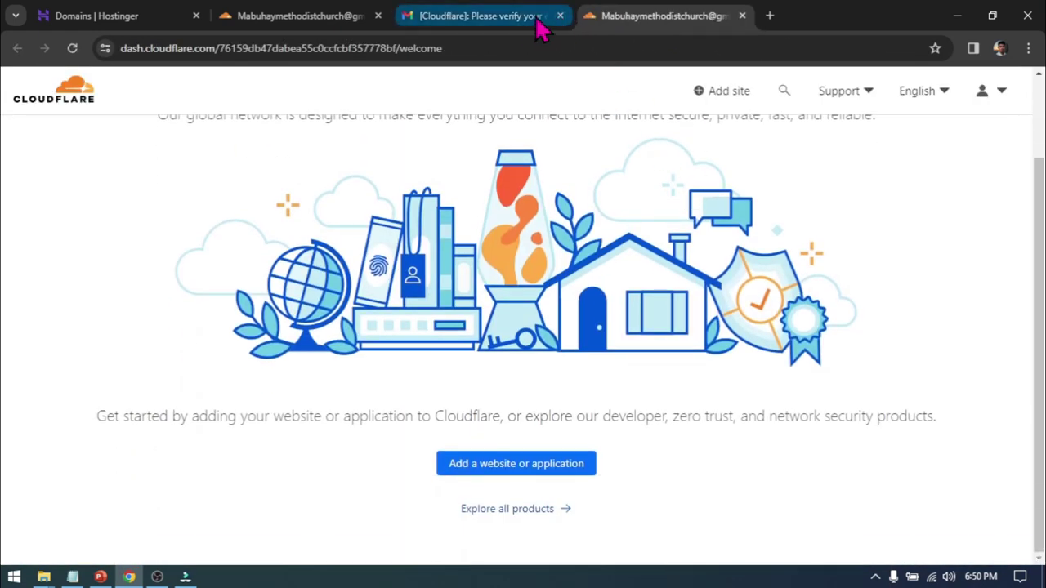
Step: Close the duplicate Cloudflare page and start adding a website or application to Cloudflare
left_click(378, 15)
left_click_drag(474, 29, 384, 23)
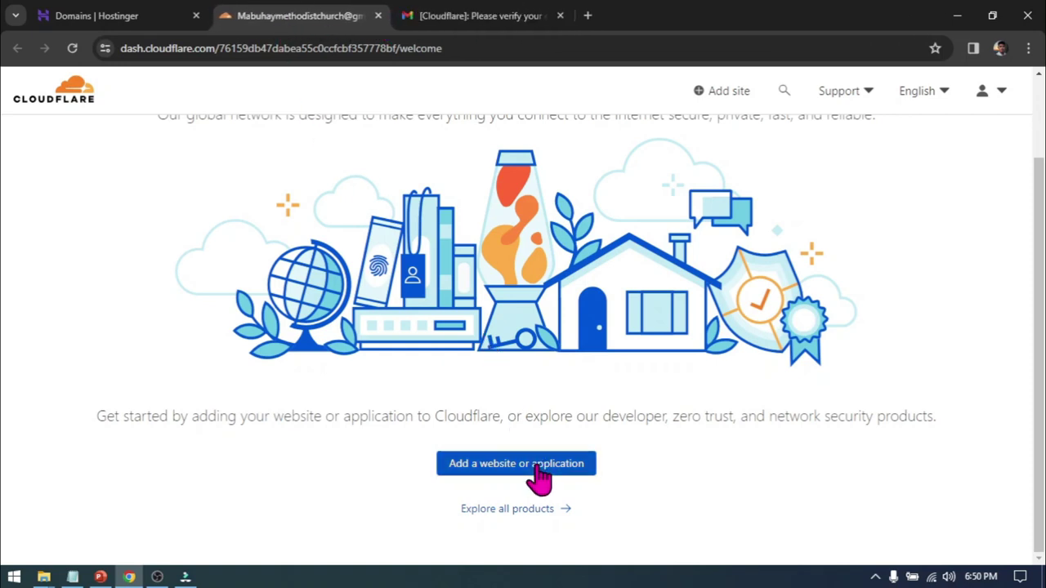
key("ctrl+plus")
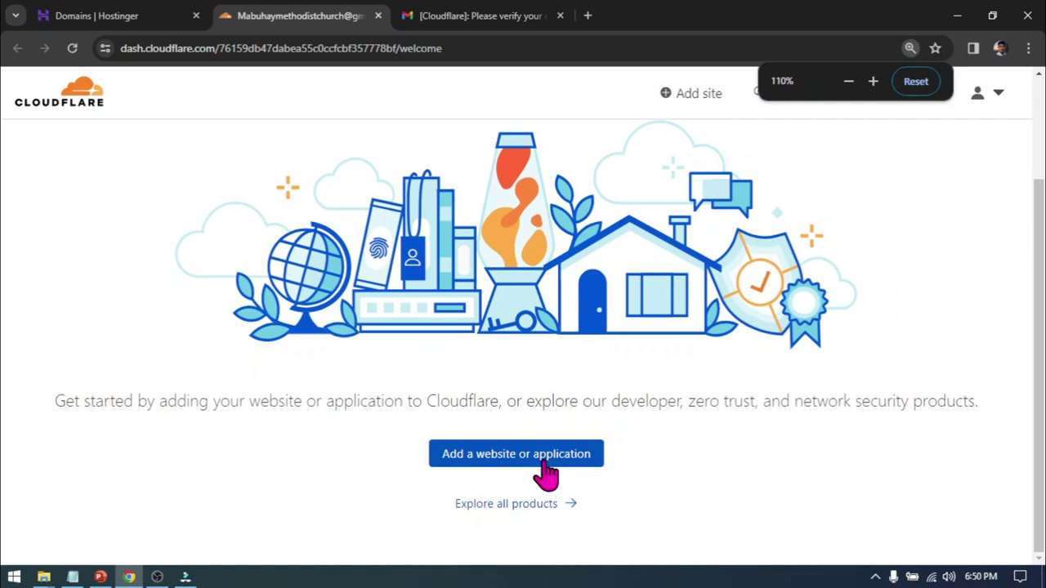
left_click(546, 471)
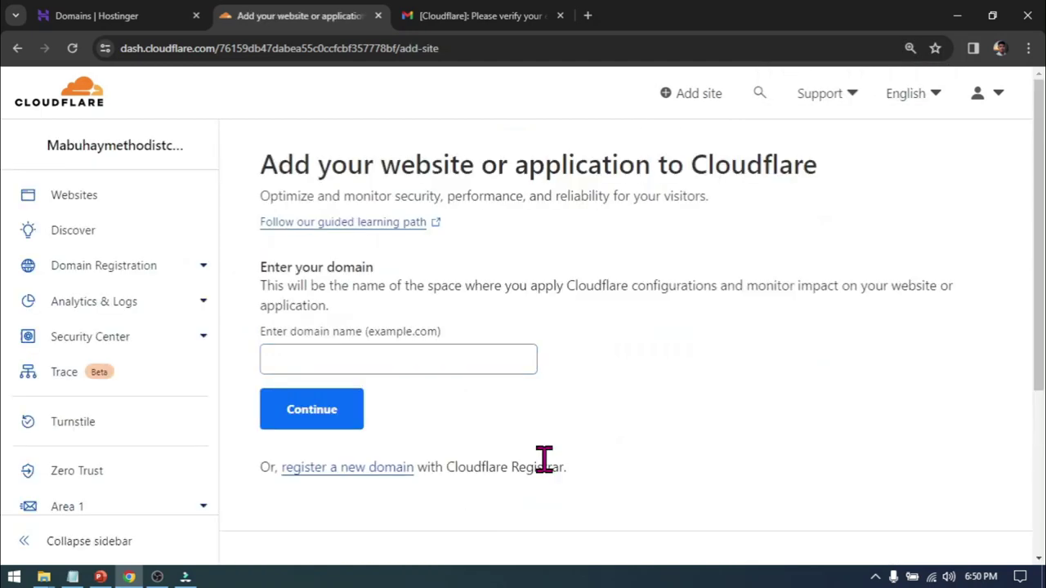
left_click(450, 360)
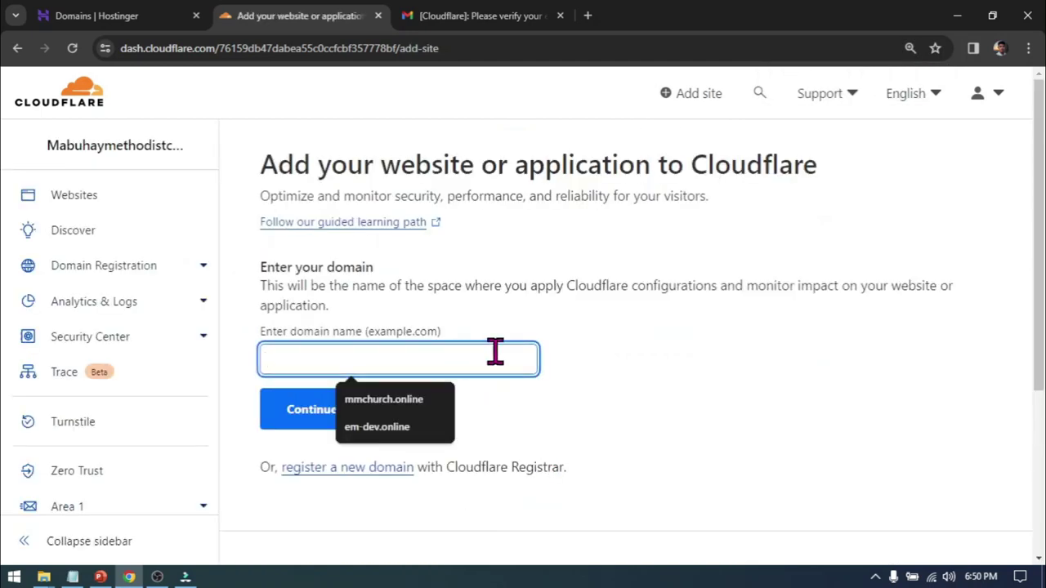
Step: Switch to Hostinger, open the overview of em-dev.online and copy its domain name
left_click(124, 15)
scroll(427, 367, "up", 2)
scroll(347, 418, "down", 2)
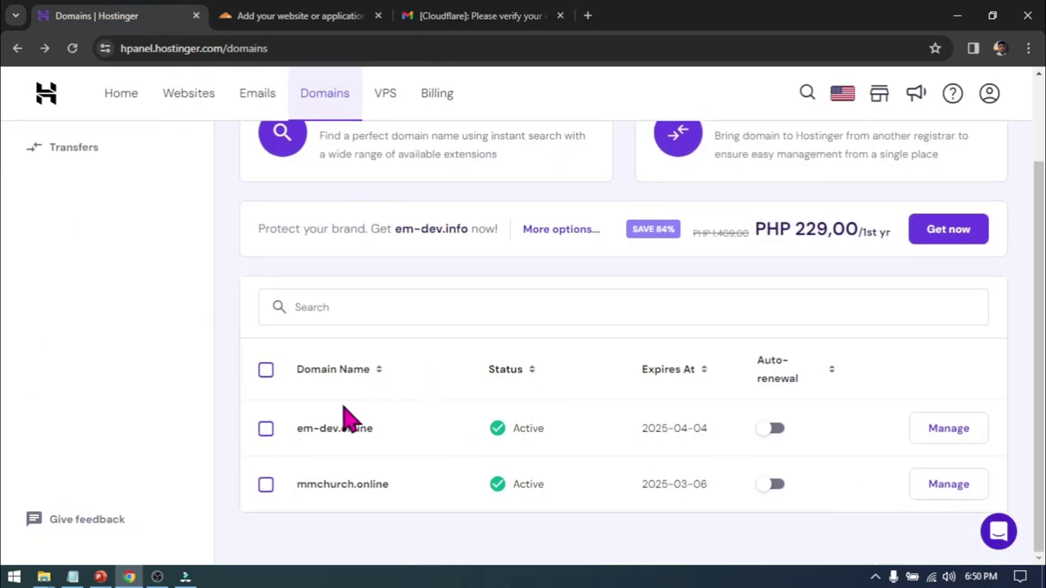
left_click(350, 430)
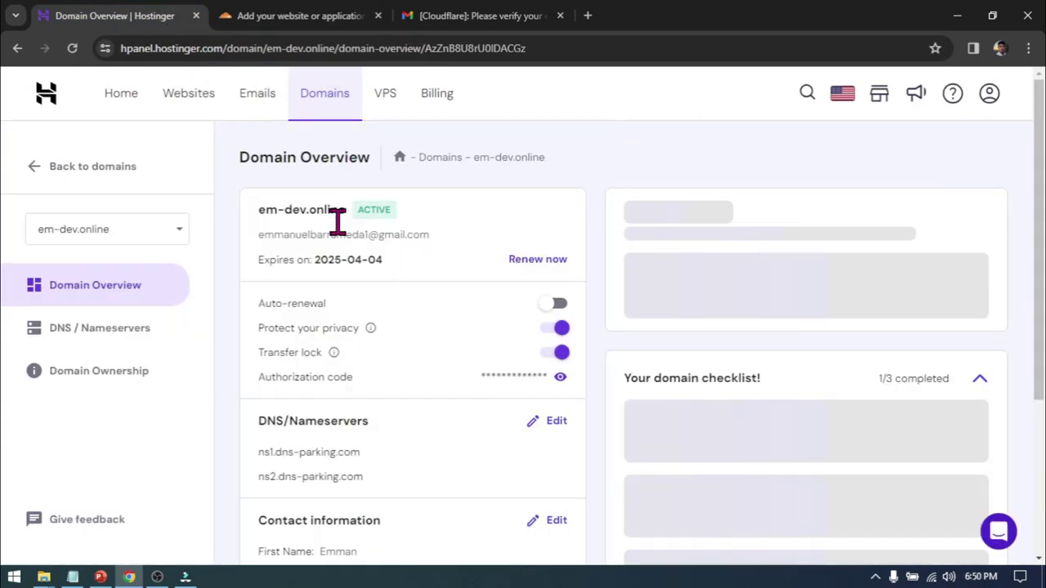
left_click_drag(348, 216, 253, 219)
key("ctrl+c")
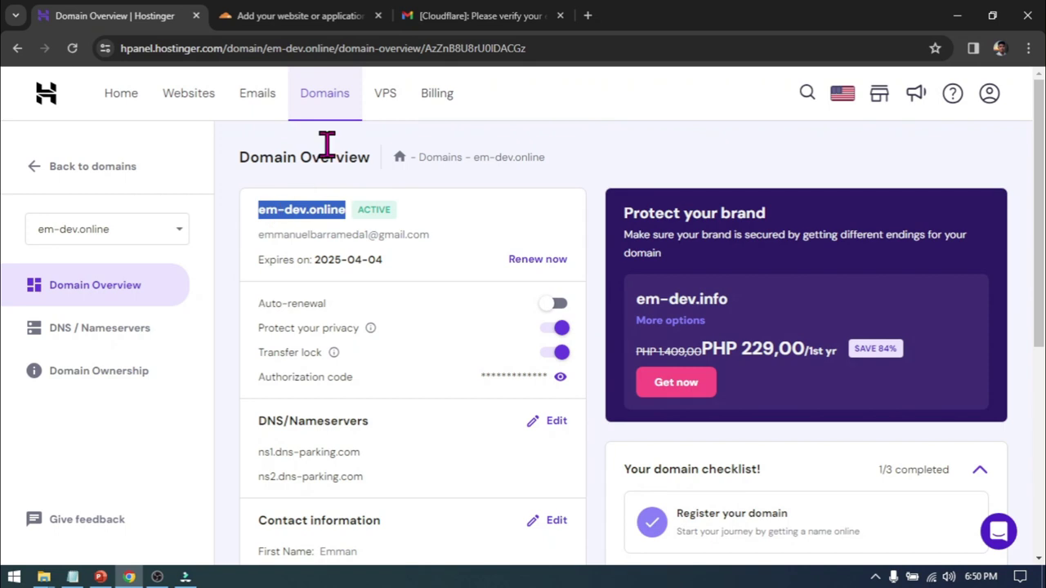
Step: Return to Cloudflare, enter em-dev.online as the domain name and continue
left_click(303, 16)
left_click(455, 354)
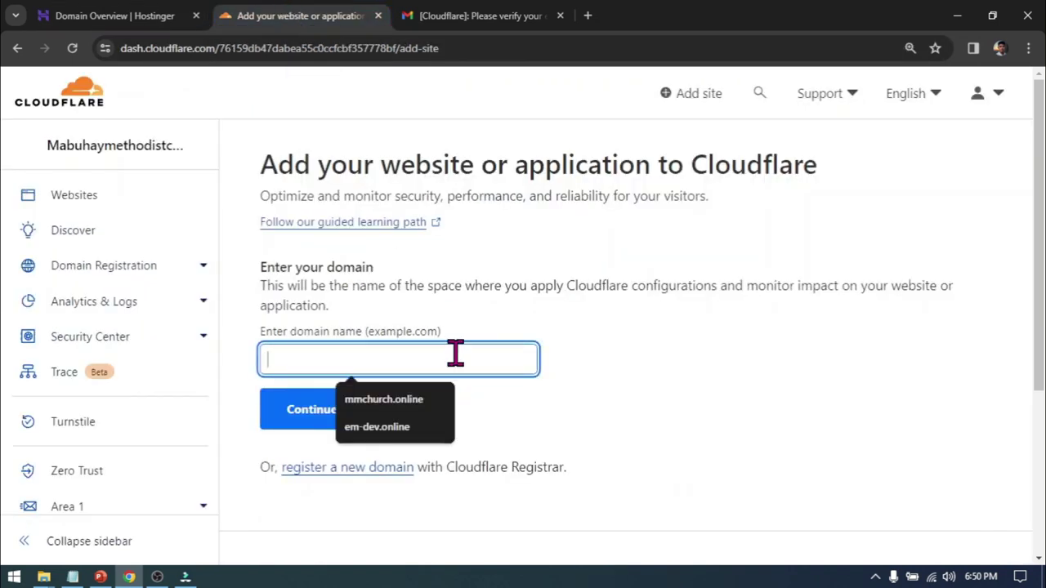
key("ctrl+v")
left_click(330, 426)
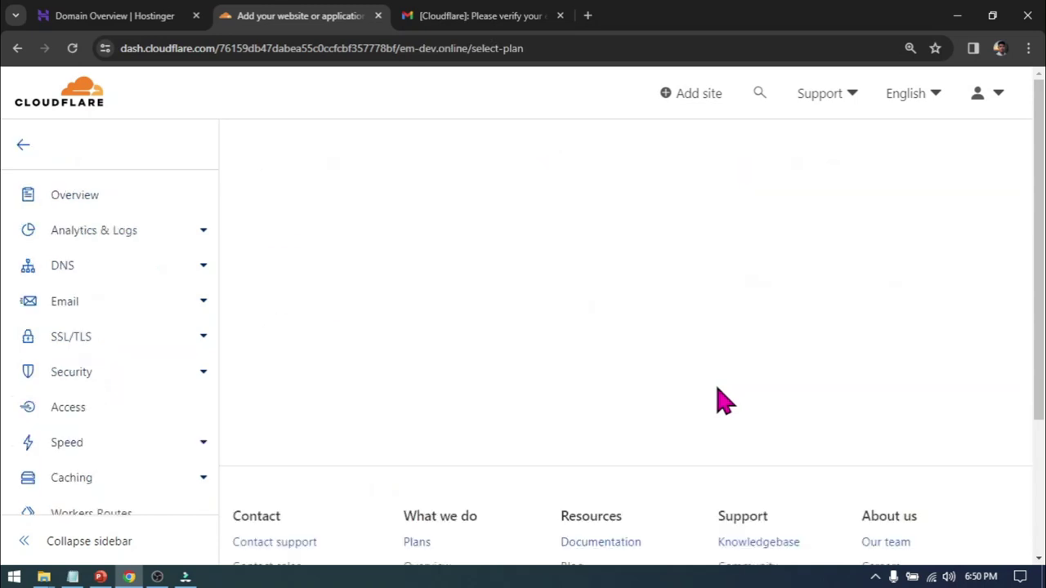
Step: Select the Free $0 plan for em-dev.online and continue to the DNS record scan
scroll(716, 401, "down", 6)
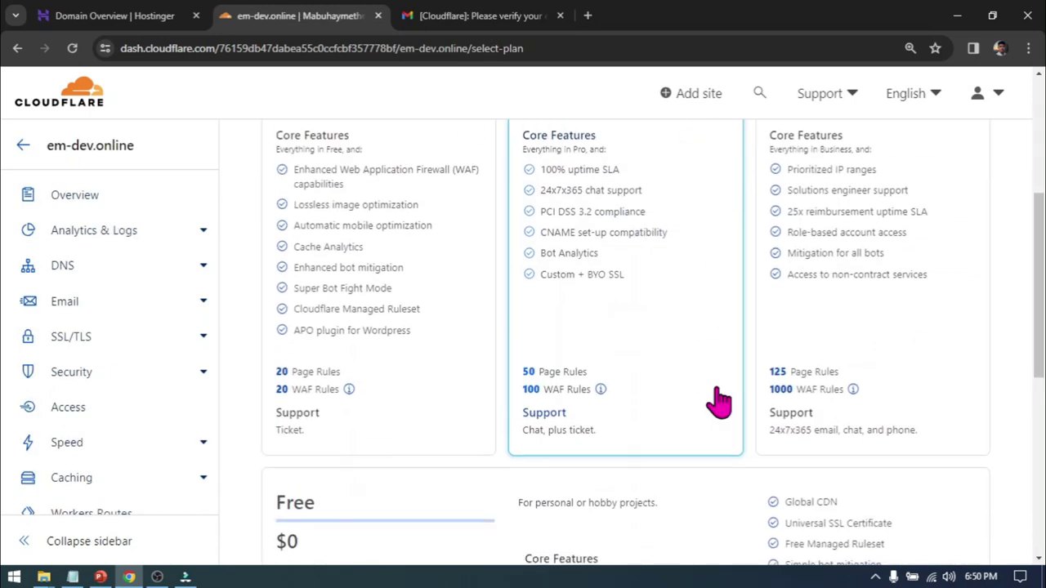
left_click(470, 276)
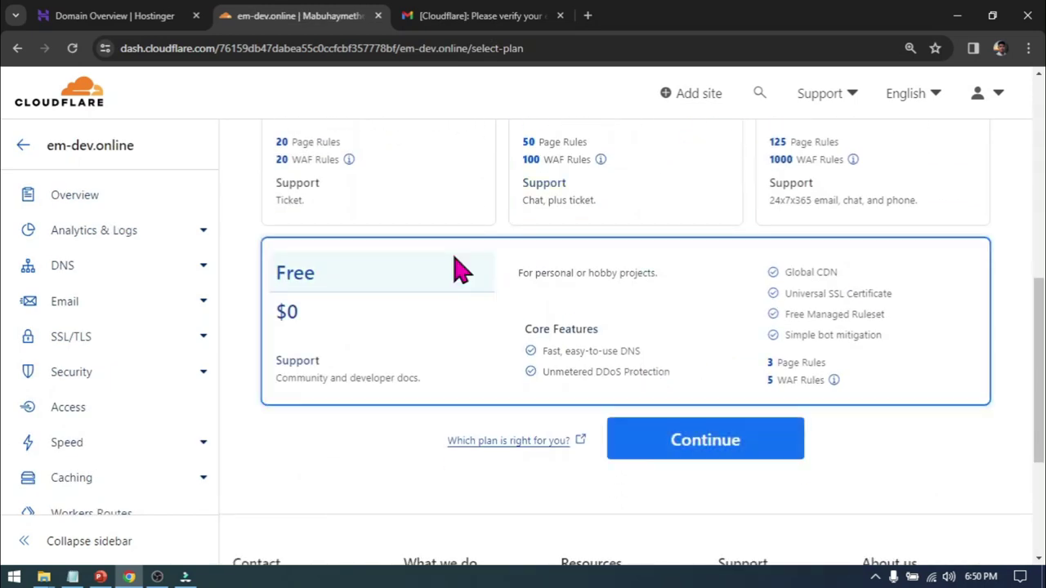
left_click(729, 444)
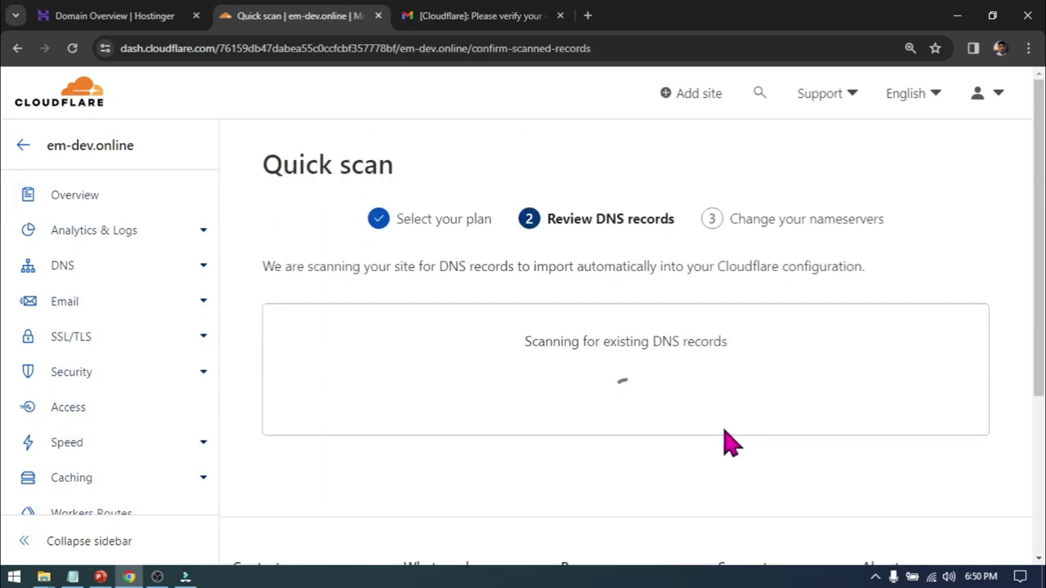
Step: Review and accept the scanned DNS records, and bring up the assigned Cloudflare nameservers for em-dev.online
scroll(460, 315, "down", 5)
scroll(460, 316, "up", 6)
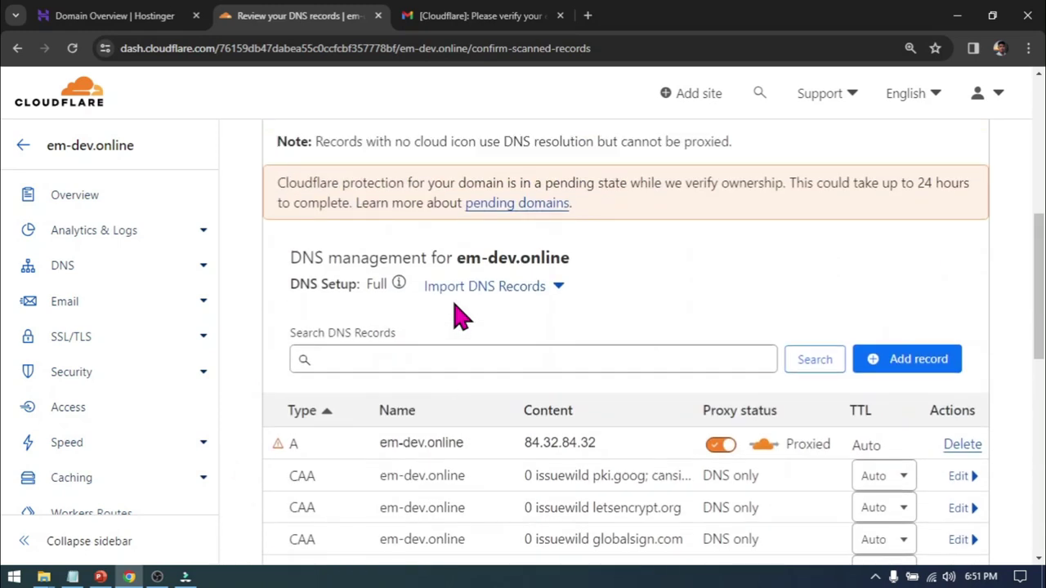
scroll(460, 315, "down", 5)
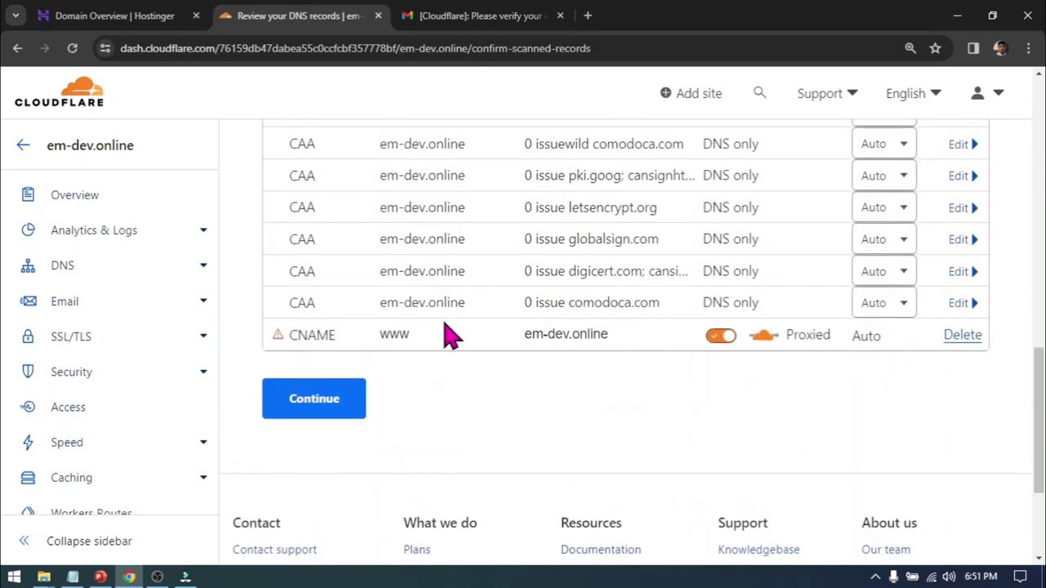
left_click(325, 404)
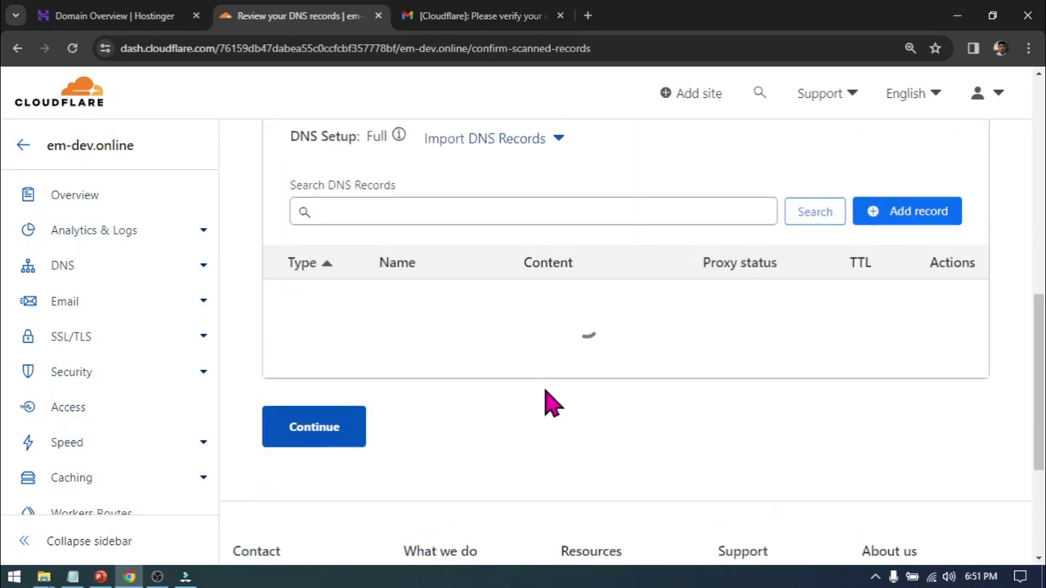
scroll(548, 401, "down", 8)
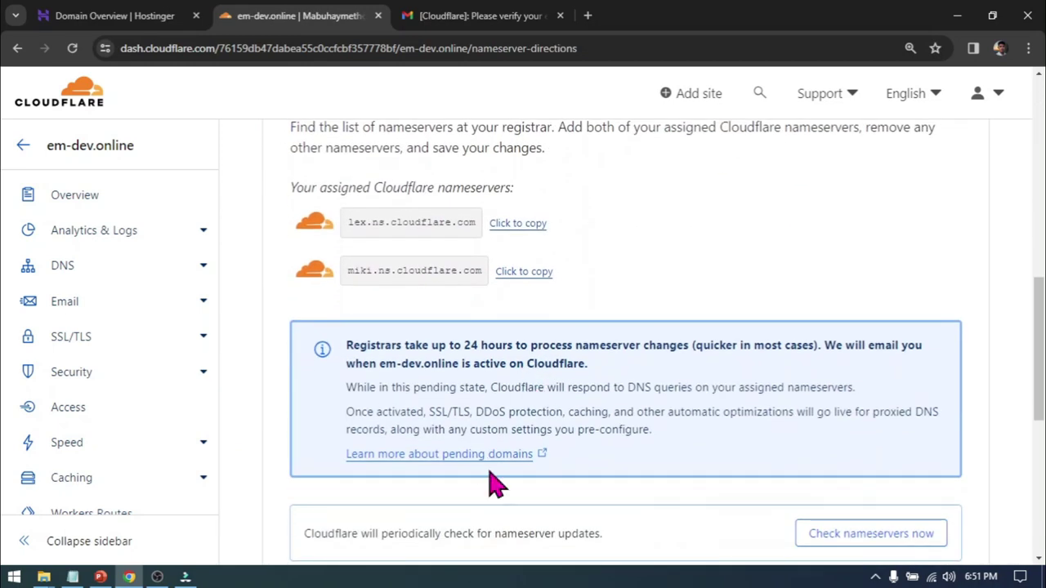
left_click_drag(350, 221, 466, 221)
left_click_drag(385, 194, 506, 210)
left_click(379, 229)
Step: Switch to Hostinger, open em-dev.online's nameserver settings and select the option to change nameservers instead of using Hostinger's
left_click(111, 17)
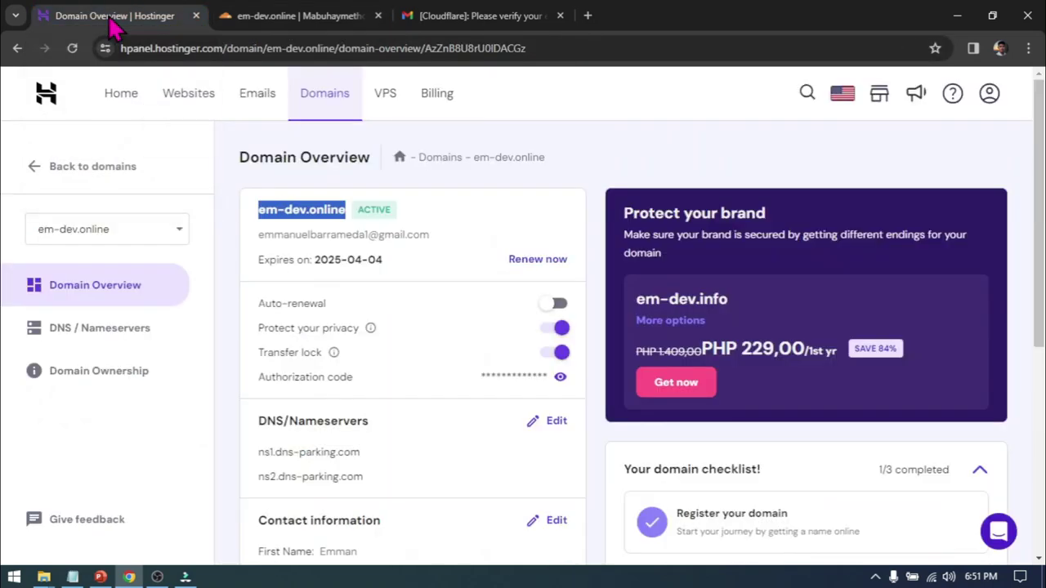
left_click(130, 335)
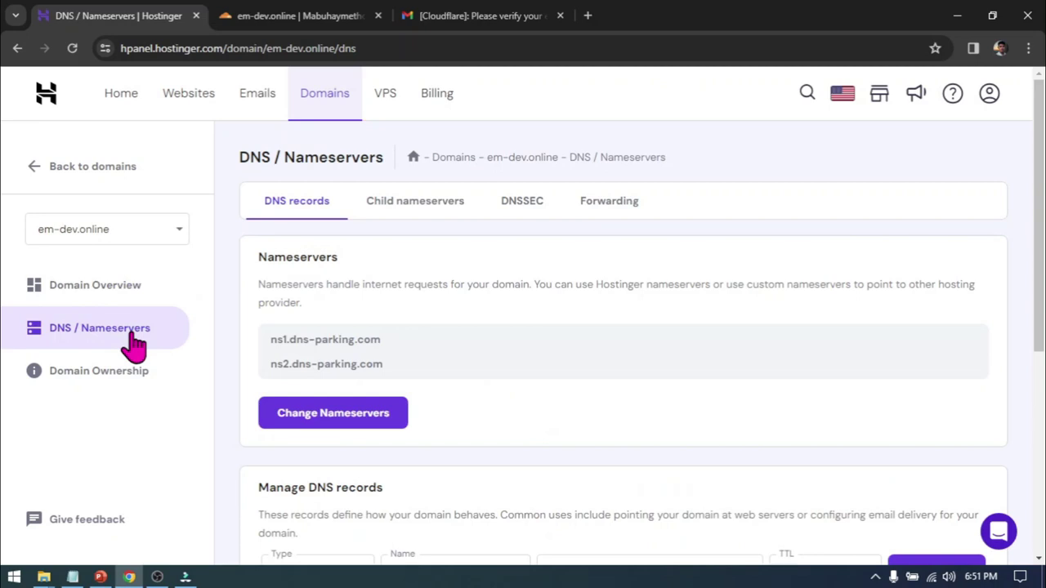
scroll(205, 344, "down", 1)
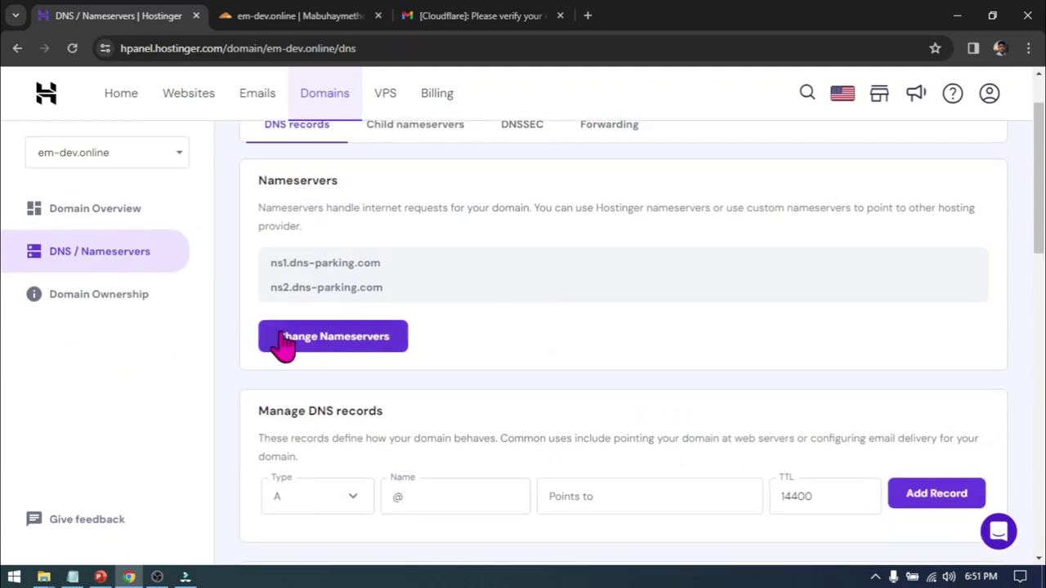
left_click(333, 337)
scroll(337, 346, "down", 1)
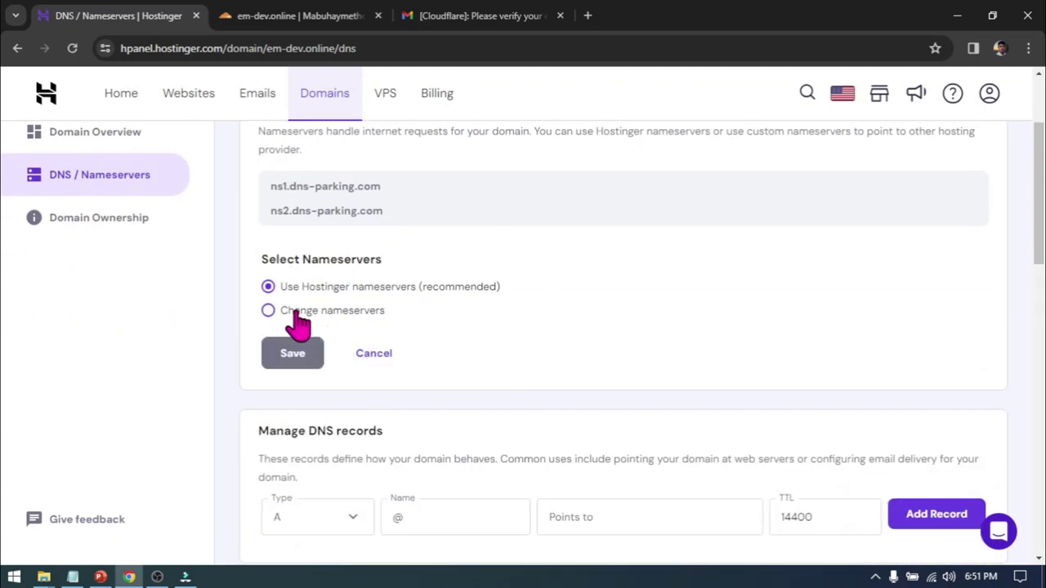
left_click(268, 314)
Step: Copy the assigned nameserver lex.ns.cloudflare.com from Cloudflare and enter it as em-dev.online's first nameserver in Hostinger
left_click(324, 345)
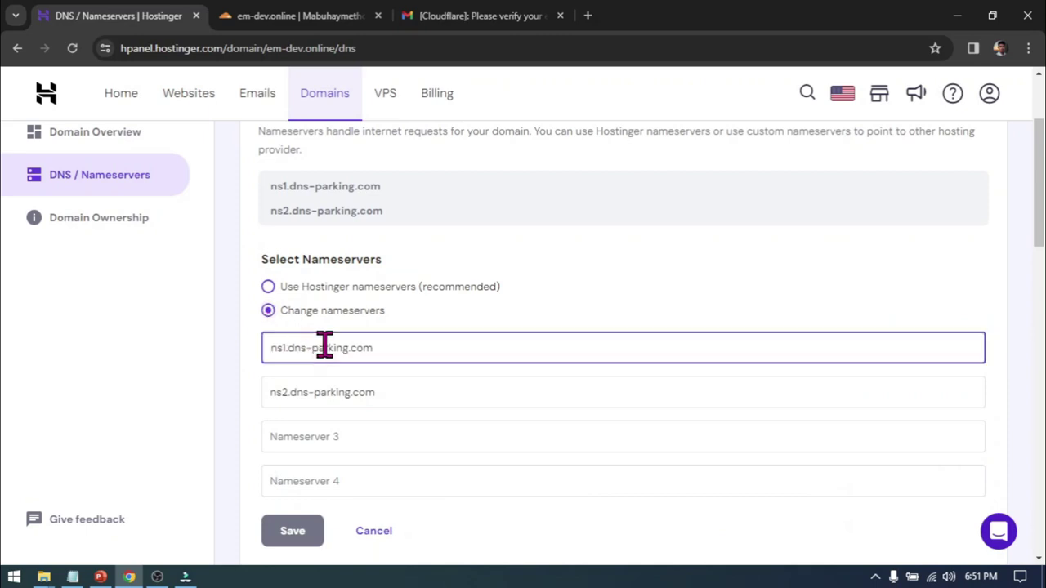
left_click(274, 18)
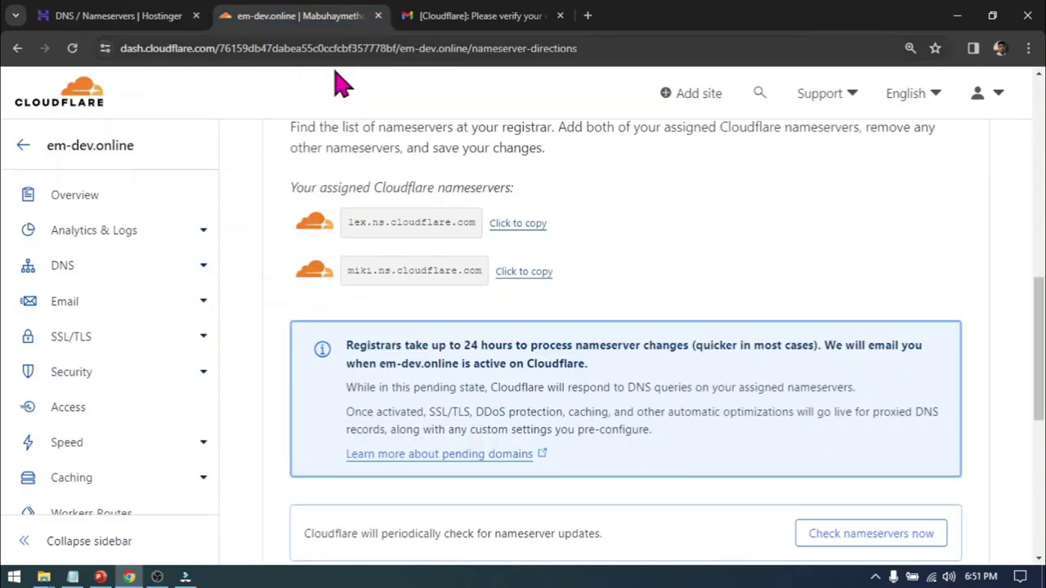
left_click(527, 224)
left_click(144, 13)
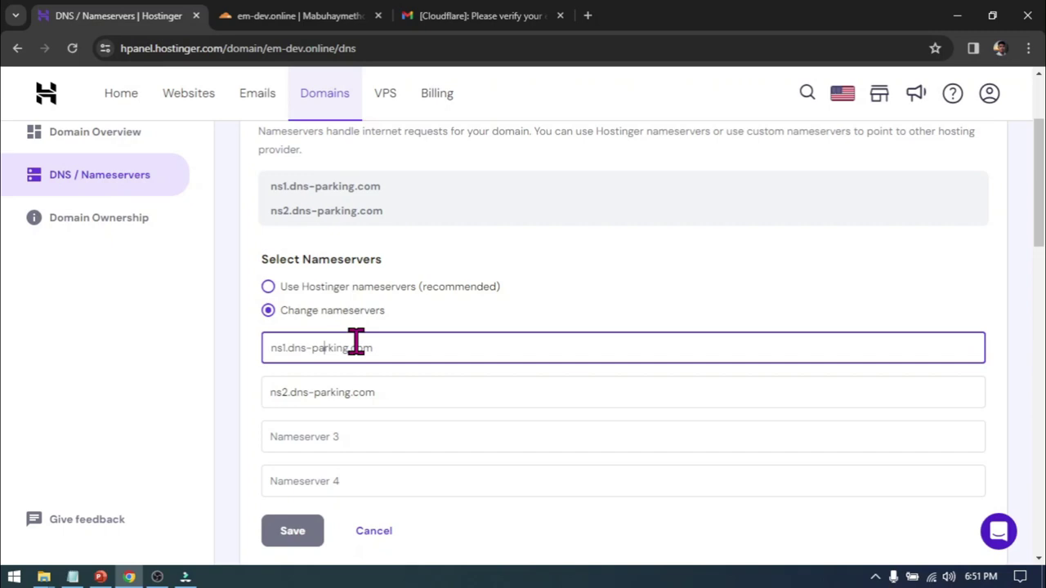
key("ctrl+a")
key("ctrl+v")
Step: Copy the other assigned nameserver, miki.ns.cloudflare.com, from Cloudflare and enter it as the second nameserver in Hostinger
key("ctrl+Tab")
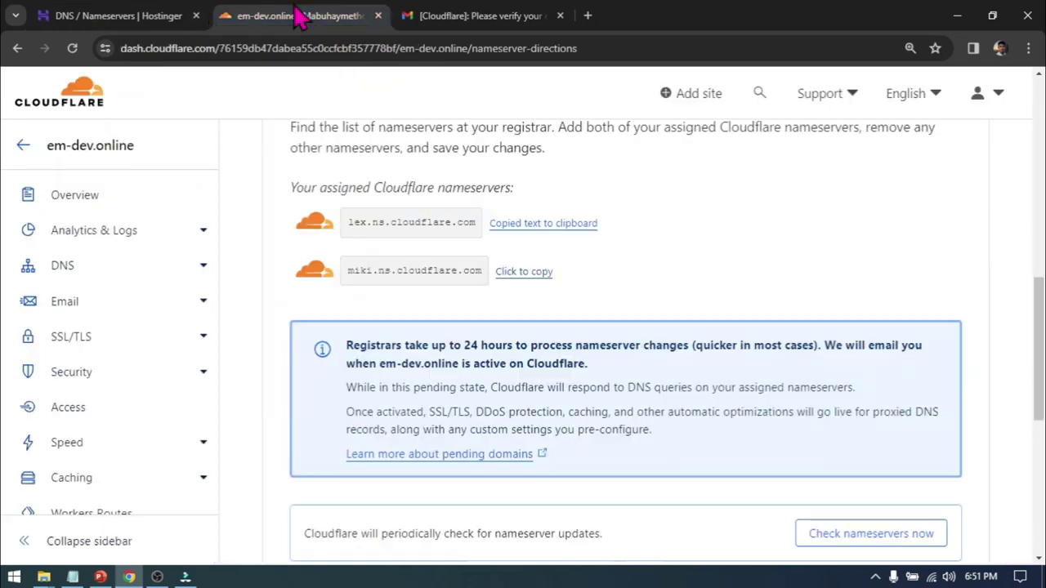
left_click(523, 272)
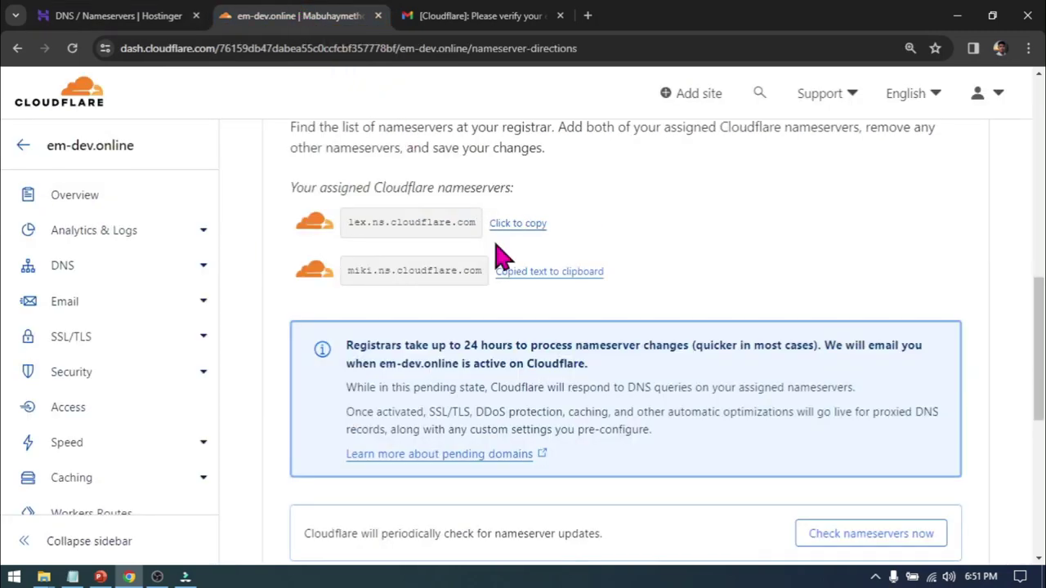
left_click(144, 20)
left_click(383, 398)
key("ctrl+a")
key("ctrl+v")
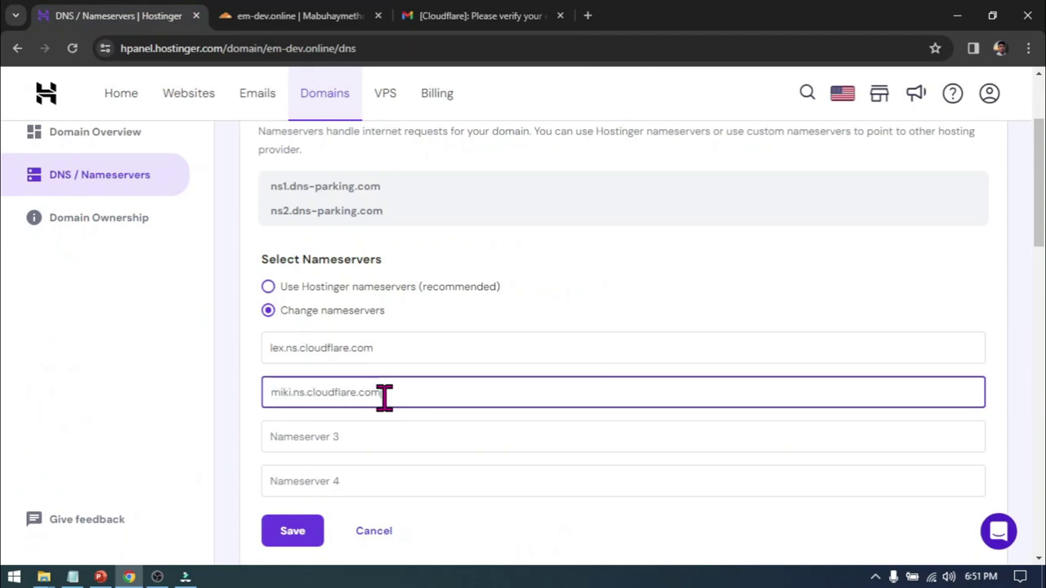
Step: Save the new nameservers for em-dev.online in Hostinger and close the confirmation
scroll(384, 397, "down", 2)
left_click(291, 384)
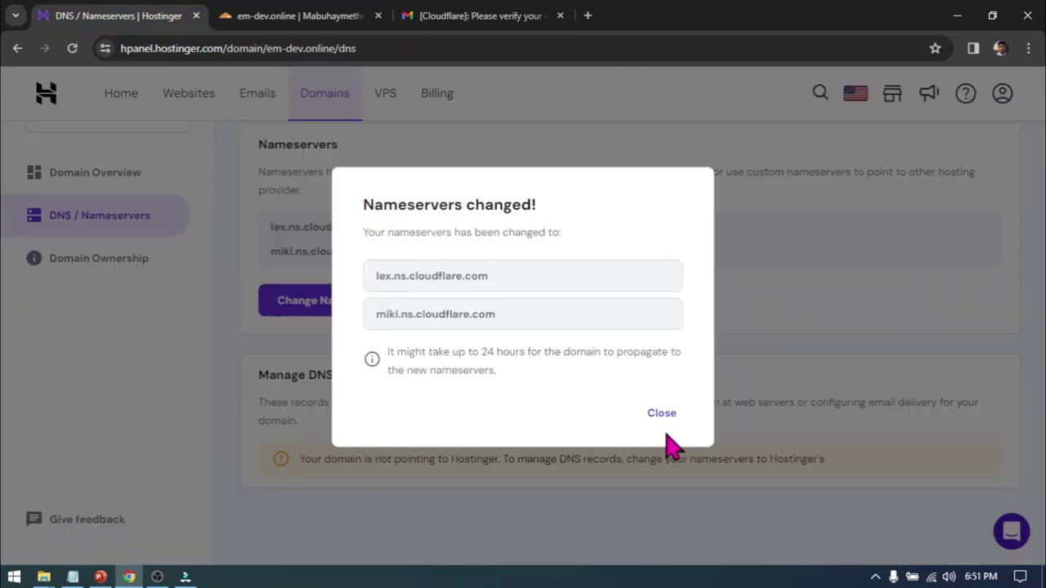
left_click(660, 414)
Step: Return to Cloudflare, continue past the nameserver instructions and start the Quick Start Guide for em-dev.online
left_click(298, 16)
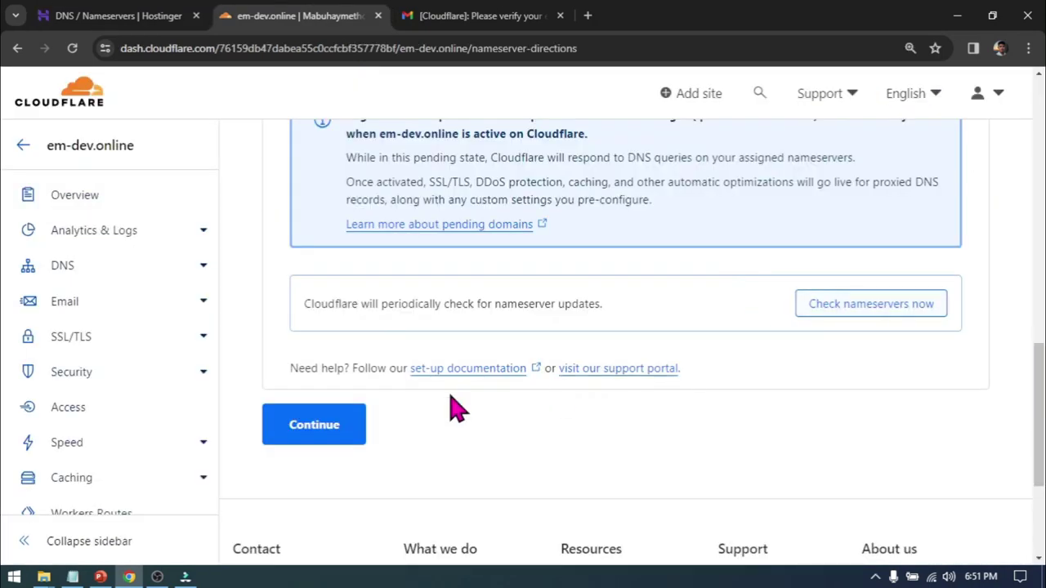
left_click(325, 437)
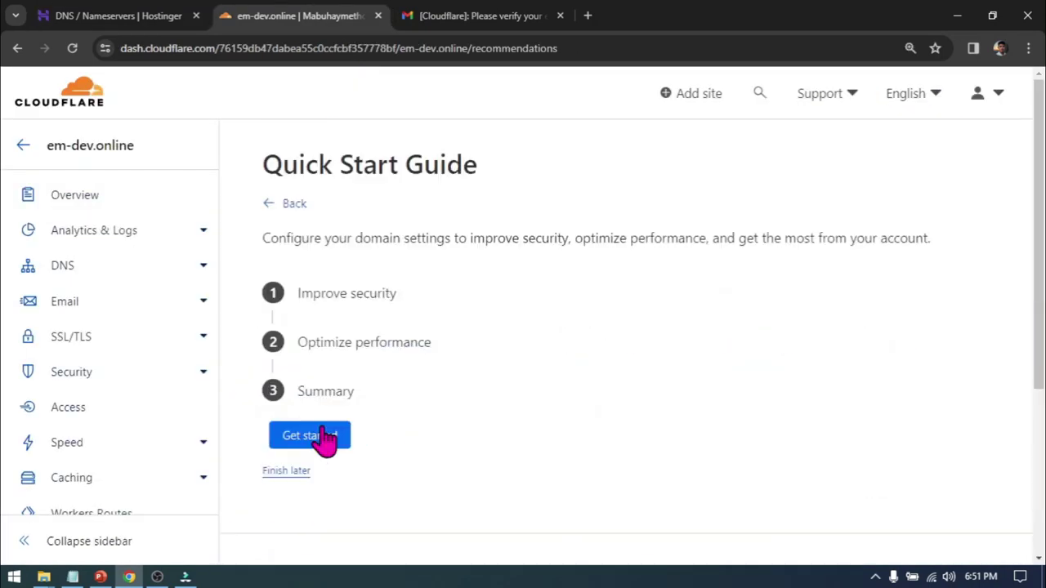
left_click(280, 301)
Step: Save Automatic HTTPS Rewrites, Always Use HTTPS and Brotli as enabled, and finish the Quick Start Guide
scroll(467, 350, "down", 3)
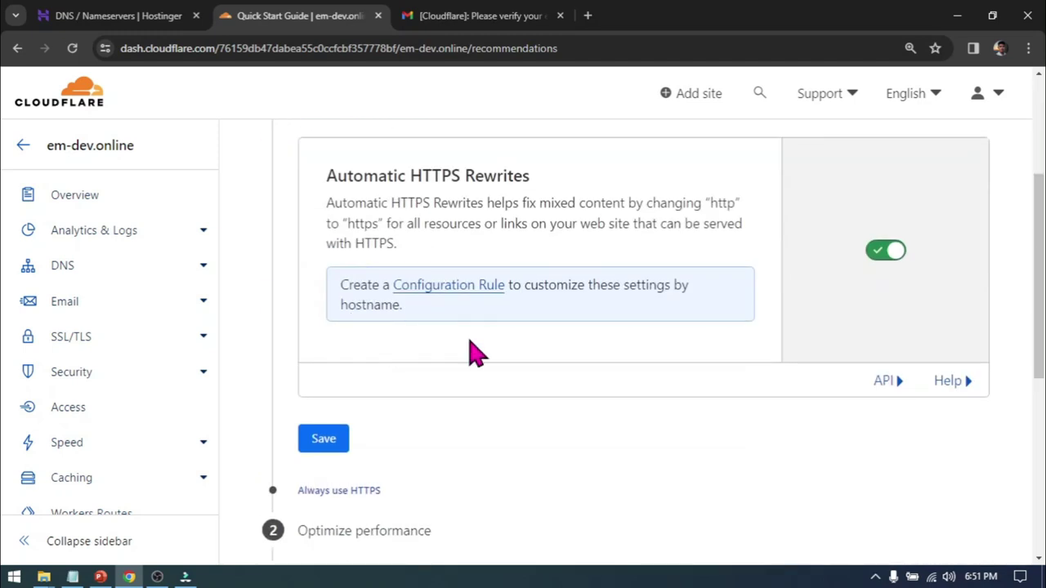
left_click(336, 441)
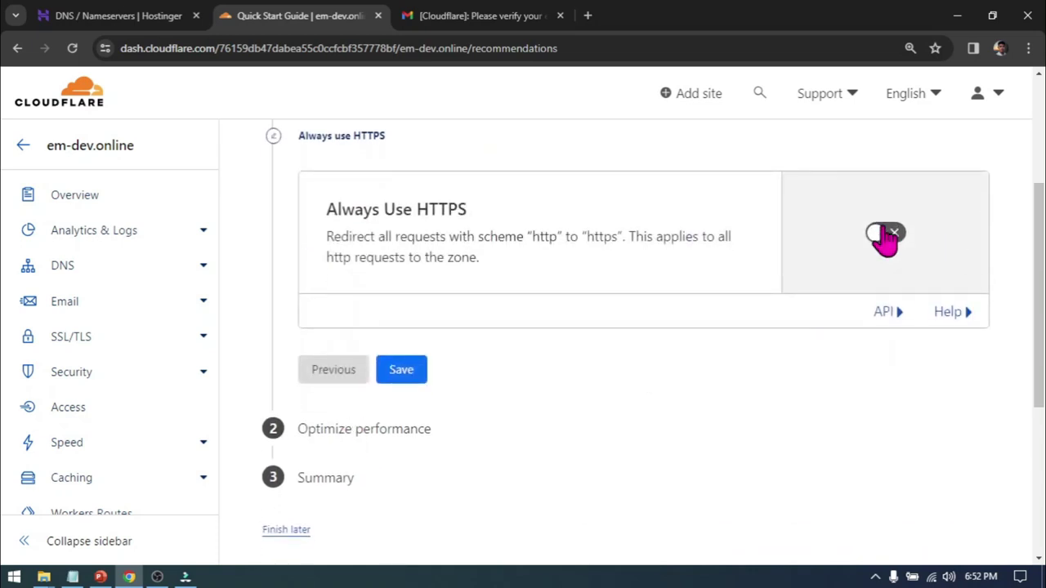
left_click(413, 402)
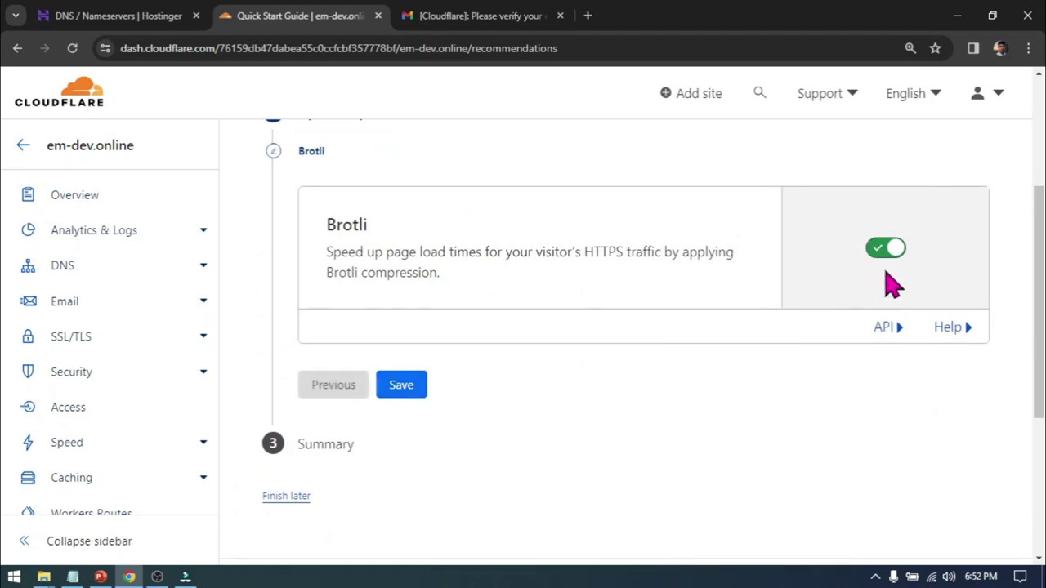
left_click(423, 391)
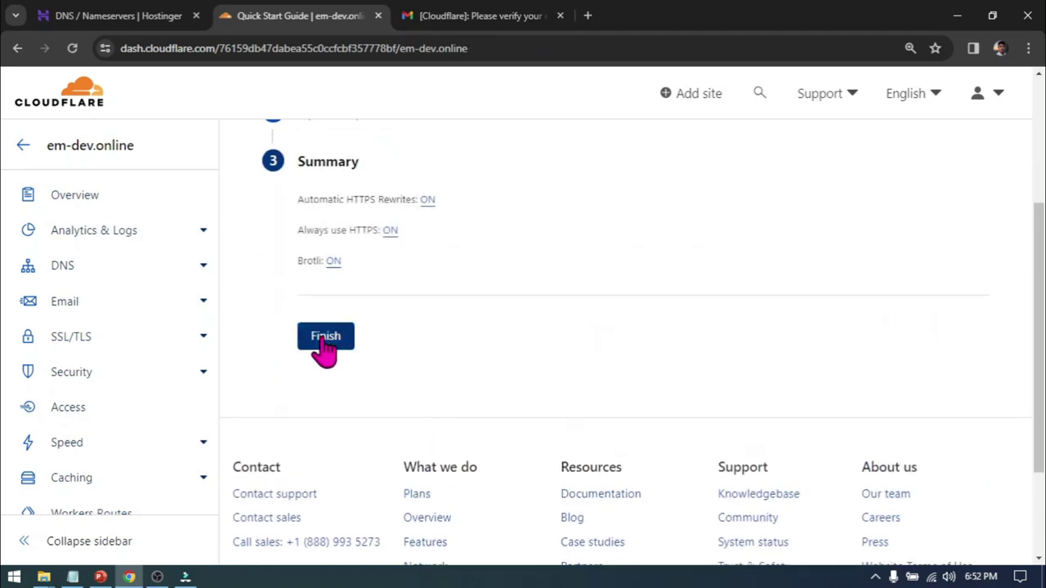
left_click(326, 343)
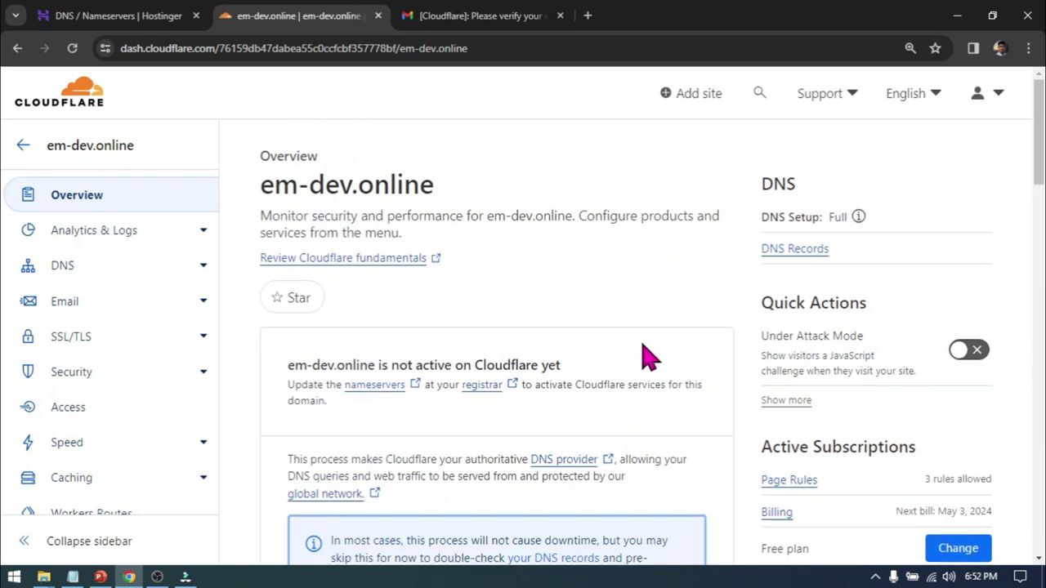
Step: Examine em-dev.online's activation status and the nameserver instructions on its Cloudflare overview page
scroll(645, 343, "down", 2)
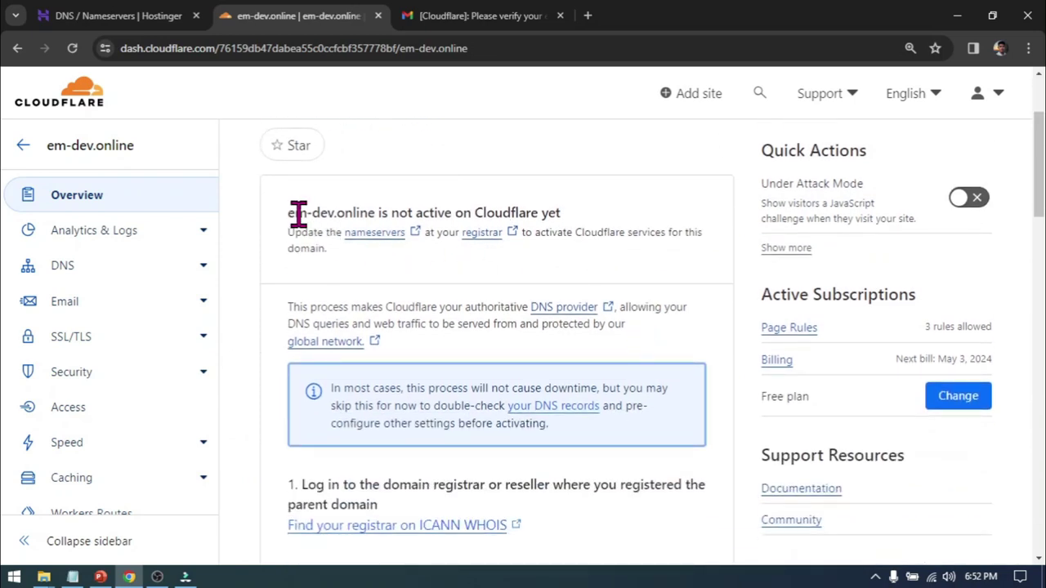
left_click_drag(298, 214, 353, 219)
left_click_drag(290, 220, 552, 212)
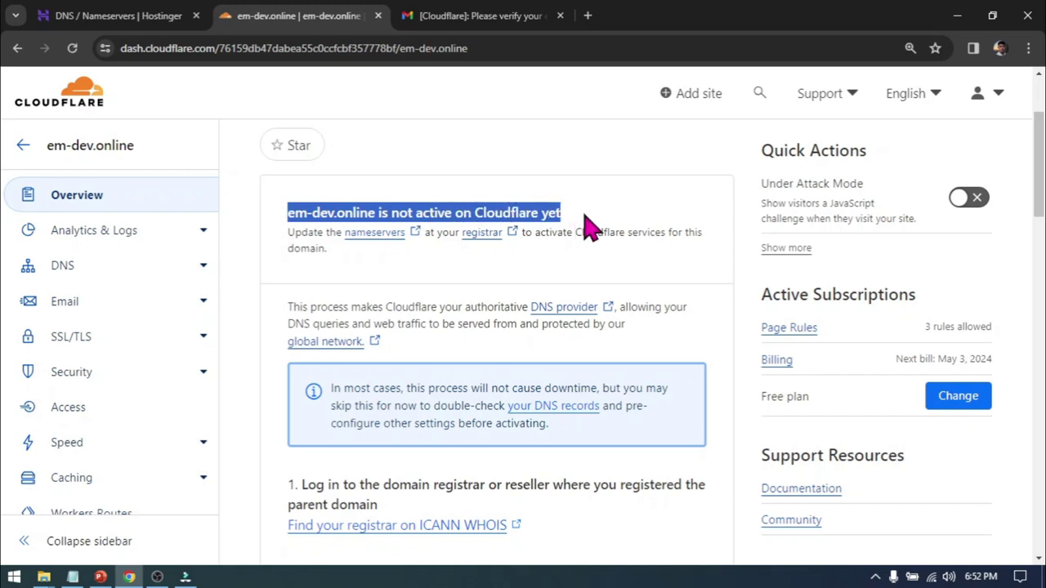
scroll(596, 240, "down", 8)
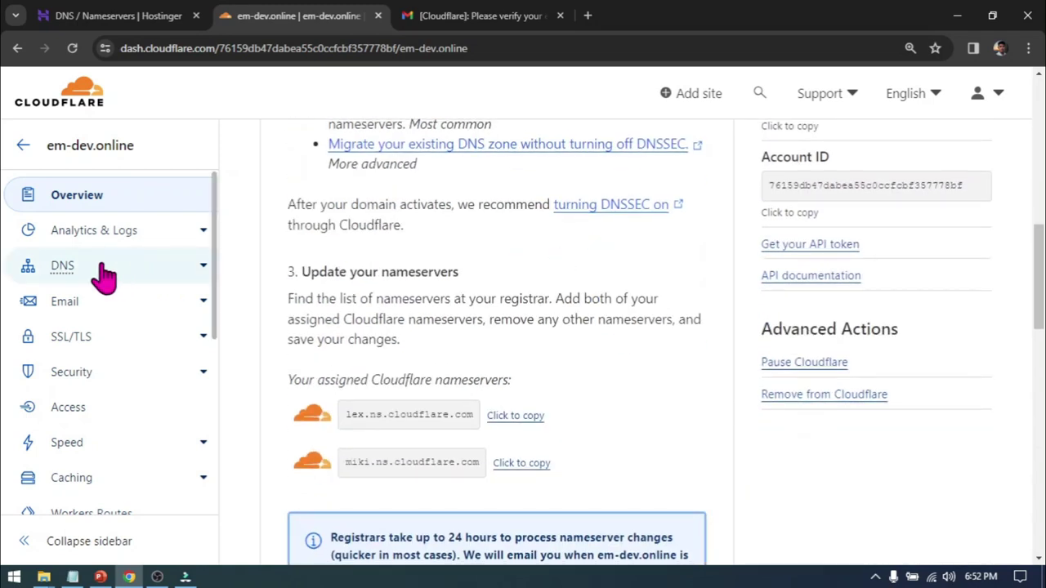
left_click(103, 275)
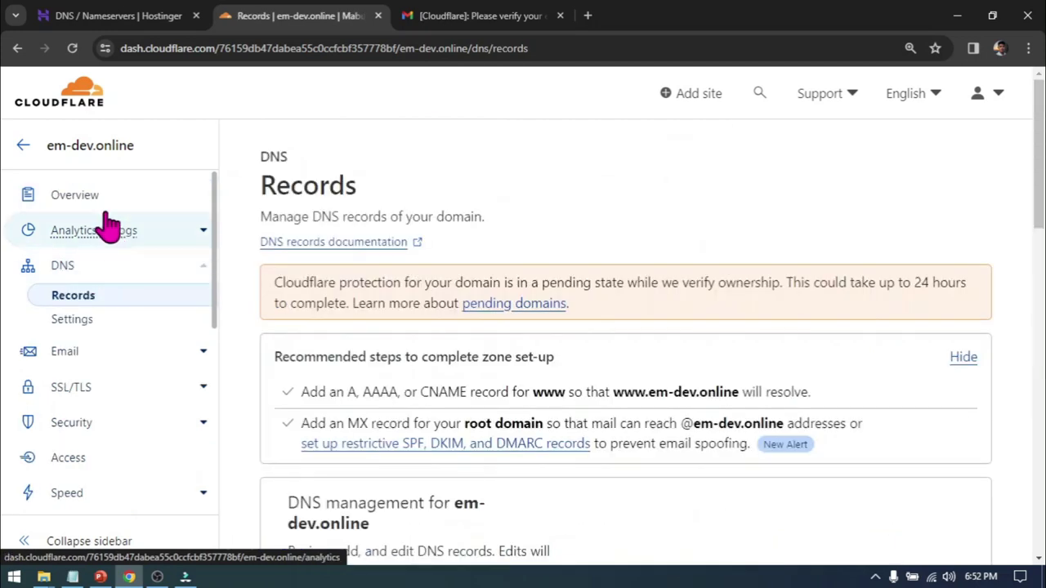
left_click(88, 196)
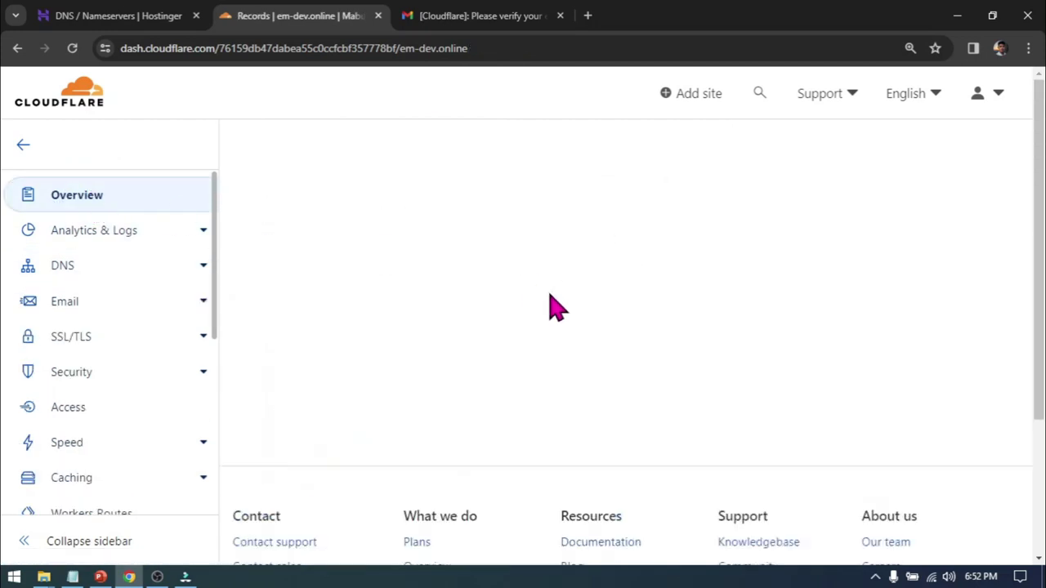
scroll(562, 309, "down", 5)
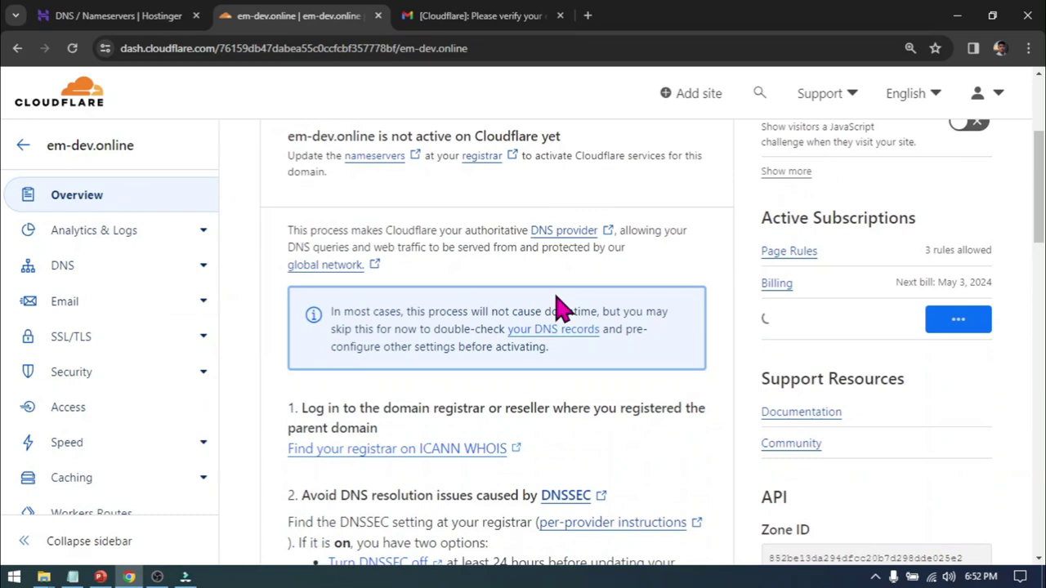
scroll(560, 303, "up", 4)
Step: Compare the Cloudflare nameservers listed with em-dev.online's DNS records against the nameservers set for the domain in Hostinger
left_click(147, 17)
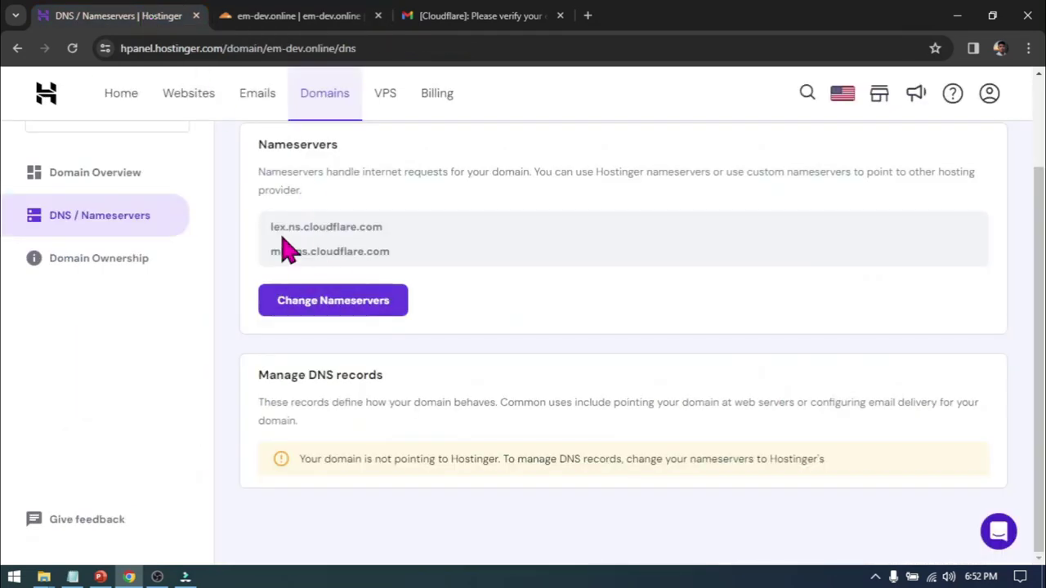
left_click(294, 16)
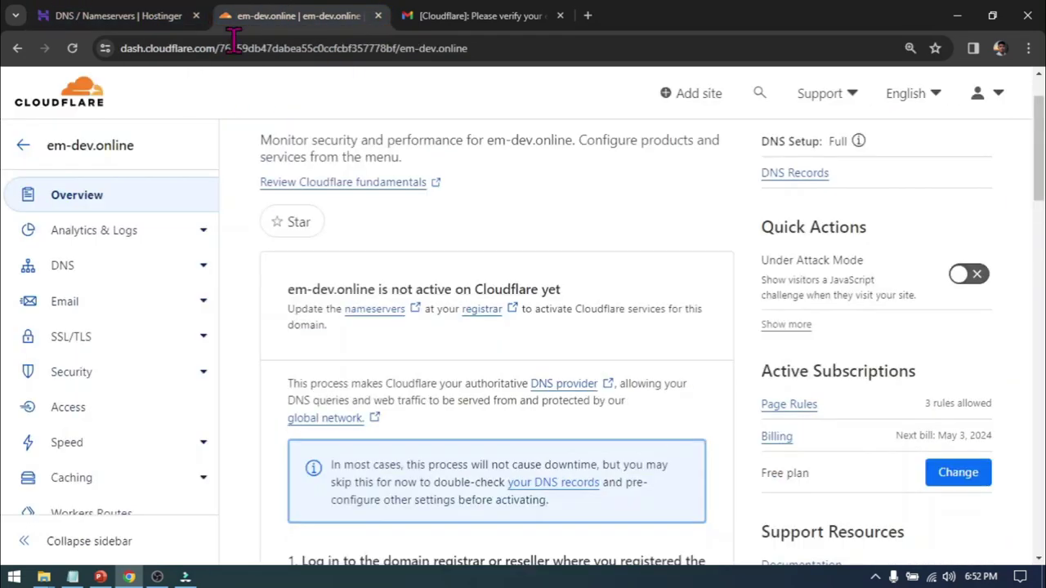
left_click(203, 269)
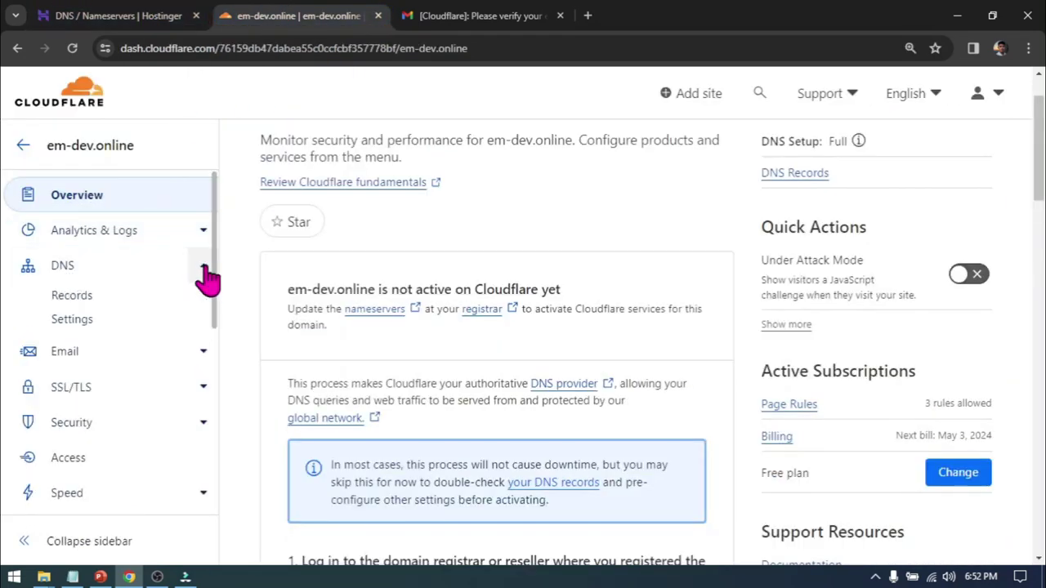
left_click(85, 304)
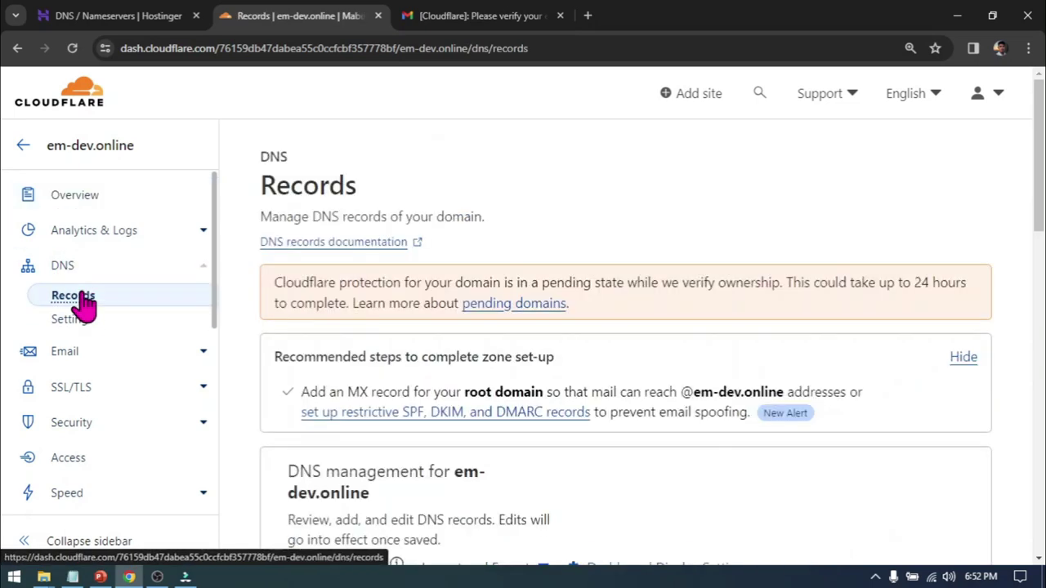
scroll(518, 360, "down", 4)
scroll(518, 363, "down", 10)
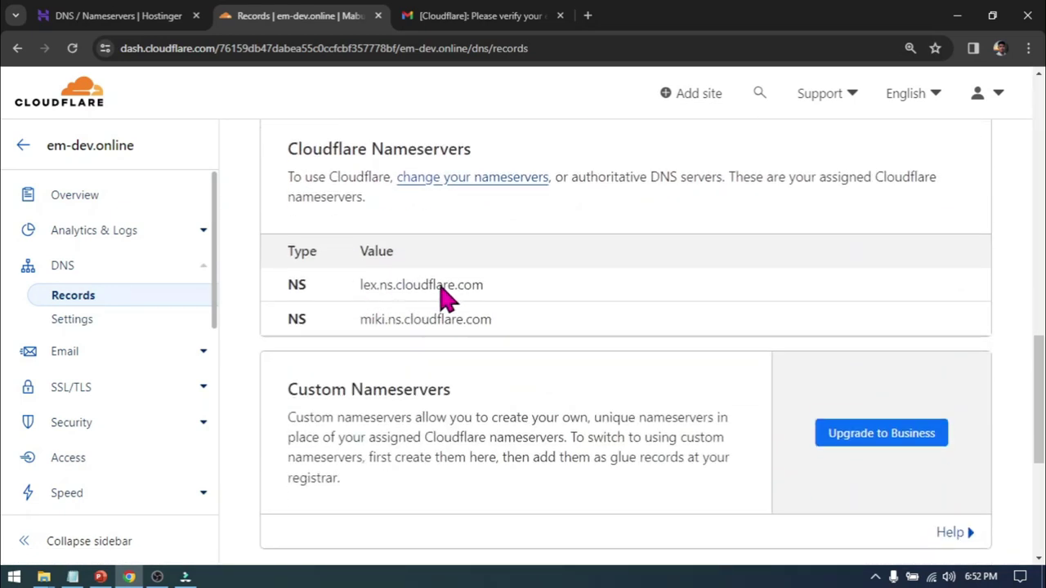
double_click(441, 286)
left_click(163, 18)
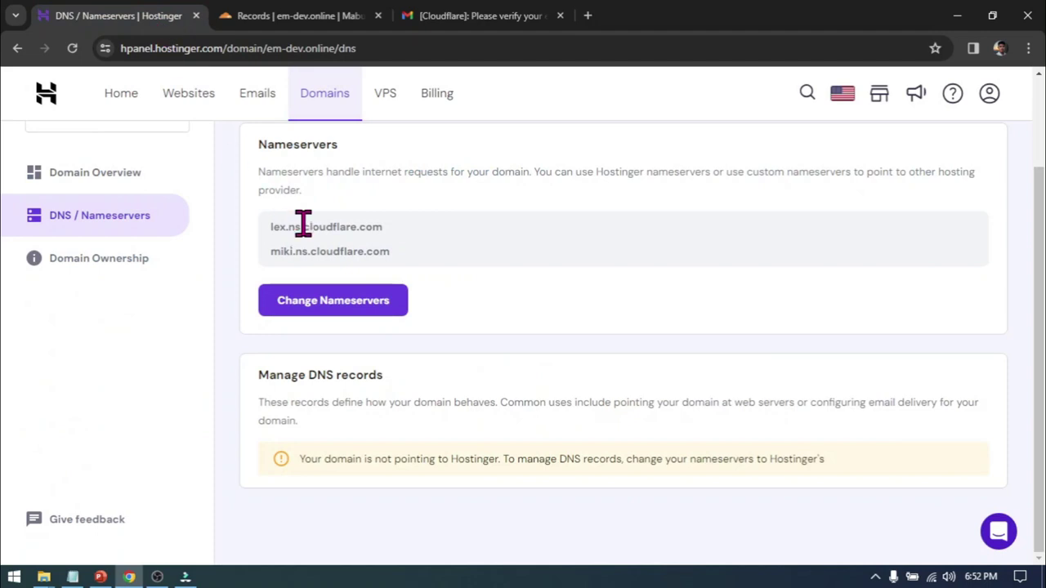
left_click(265, 16)
left_click_drag(368, 318, 472, 319)
left_click(34, 13)
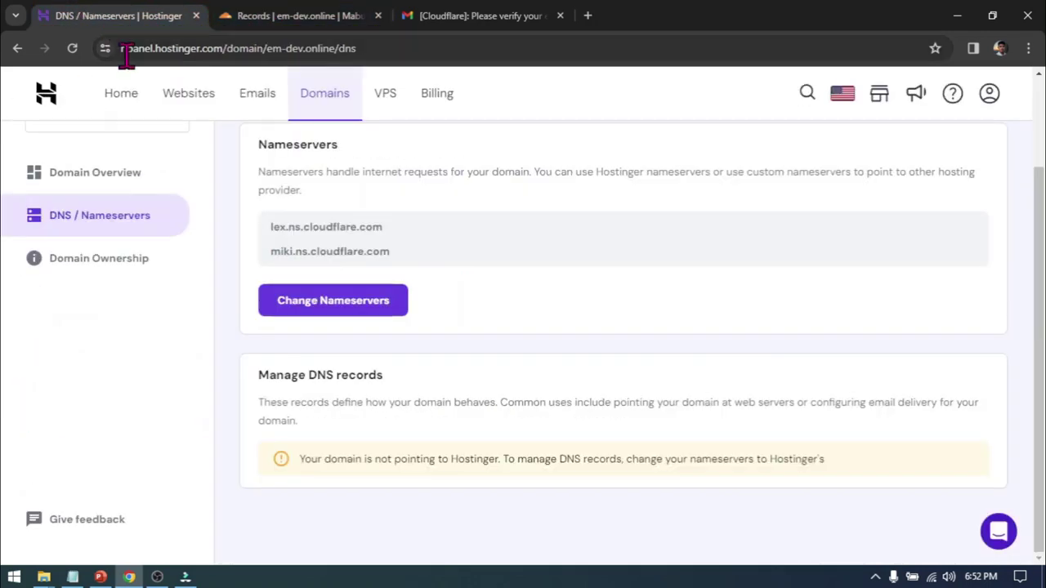
left_click(245, 15)
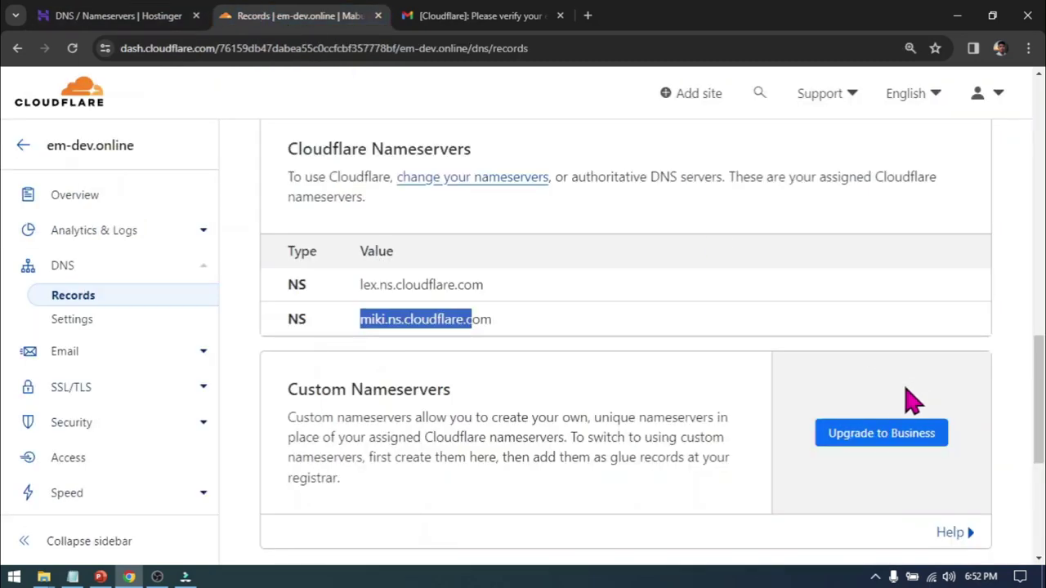
Step: Return to em-dev.online's Cloudflare overview and request an immediate nameserver check
scroll(747, 362, "up", 4)
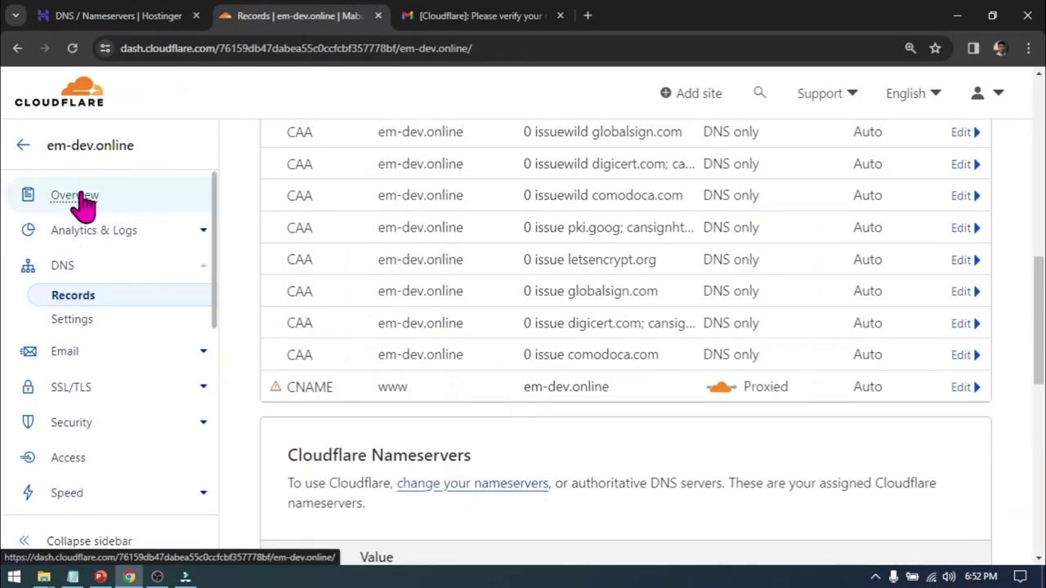
left_click(82, 200)
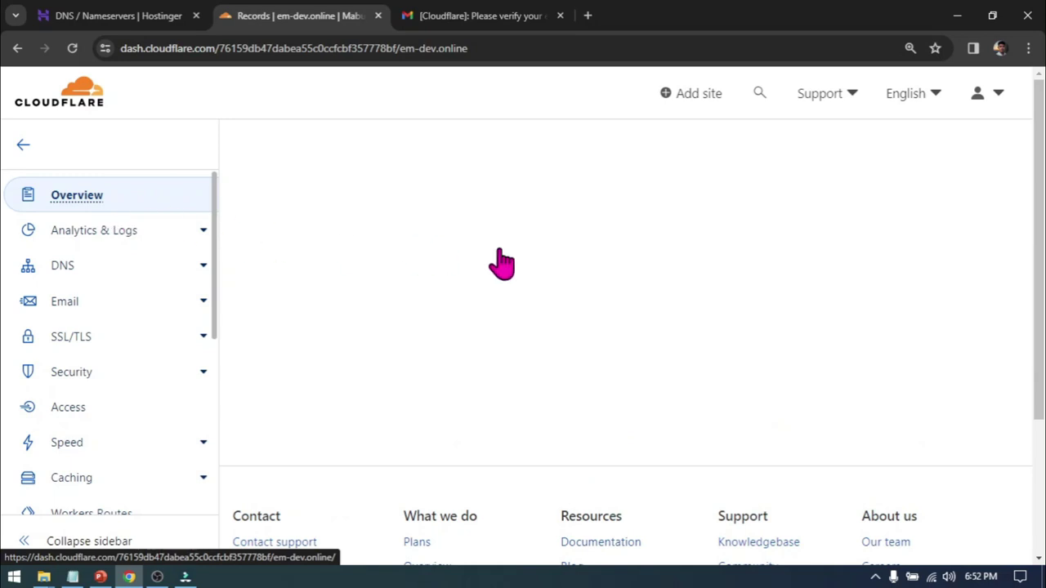
scroll(676, 326, "down", 10)
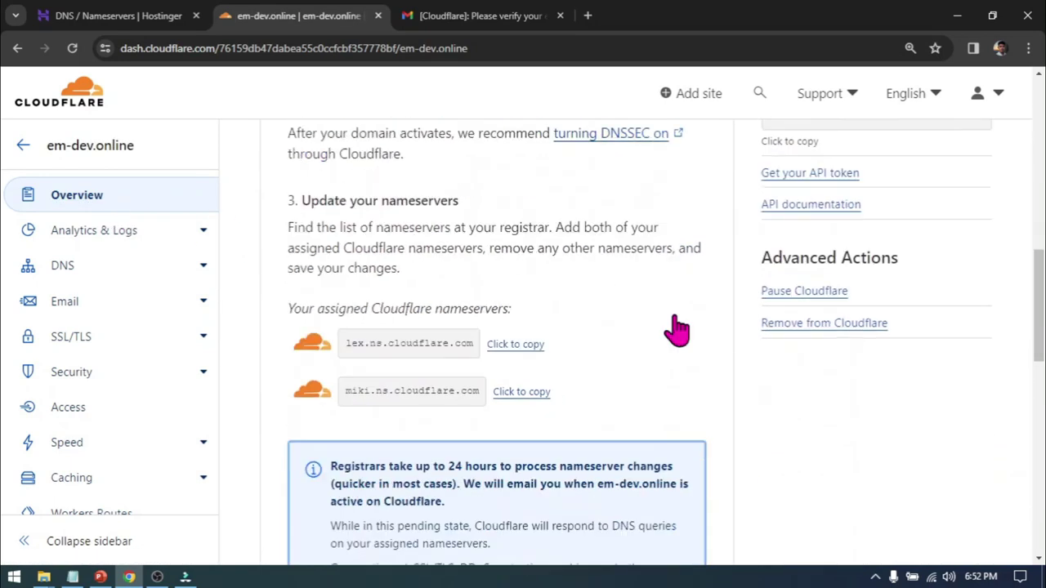
scroll(677, 330, "down", 6)
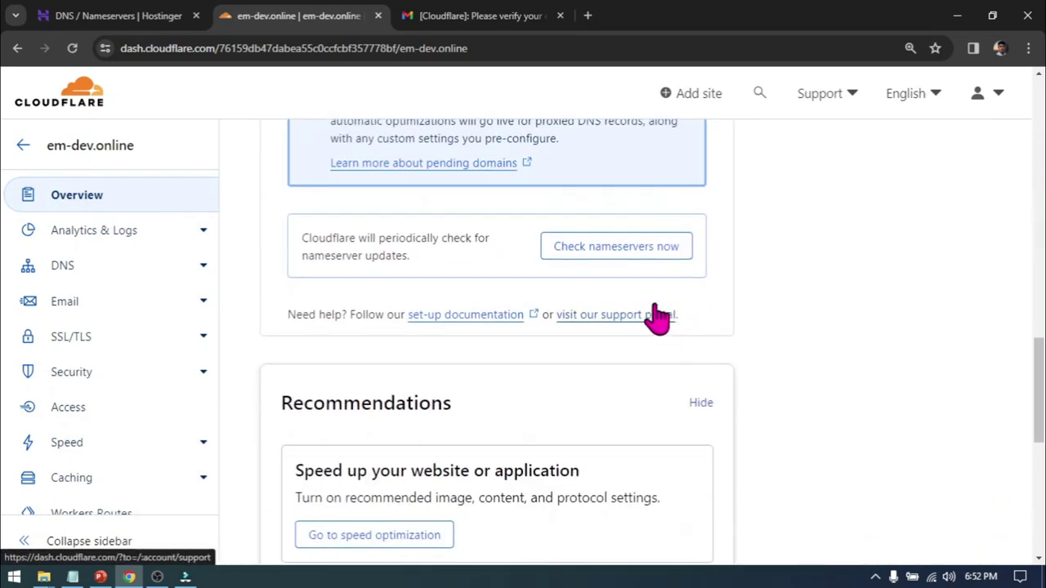
left_click(607, 250)
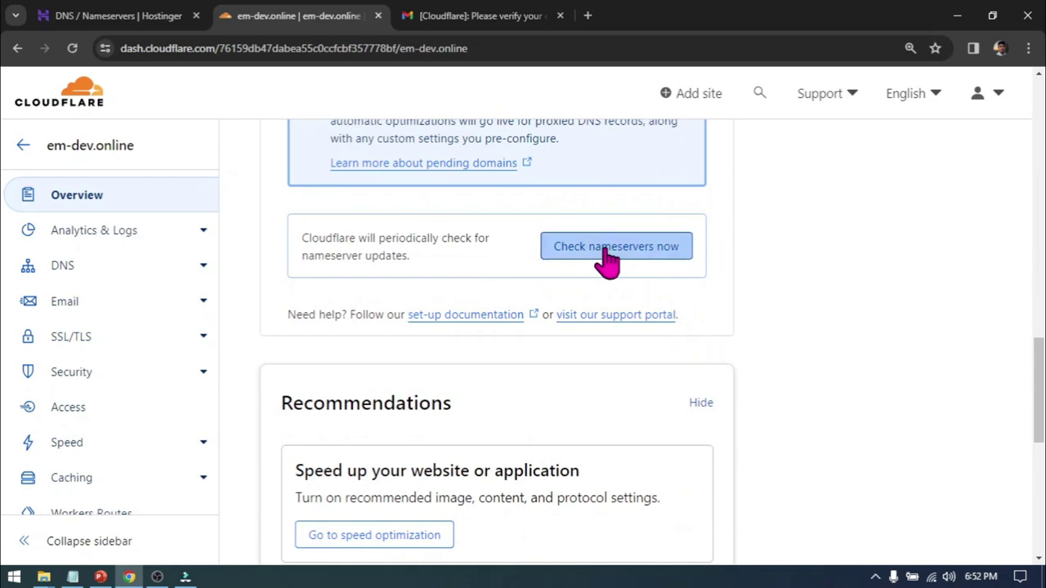
scroll(611, 261, "up", 2)
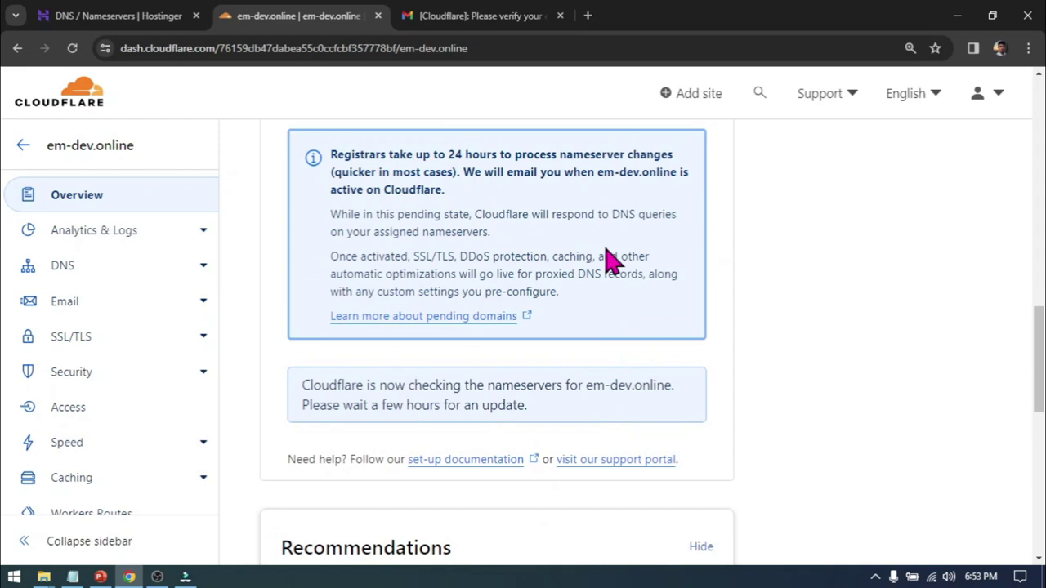
scroll(611, 262, "up", 1)
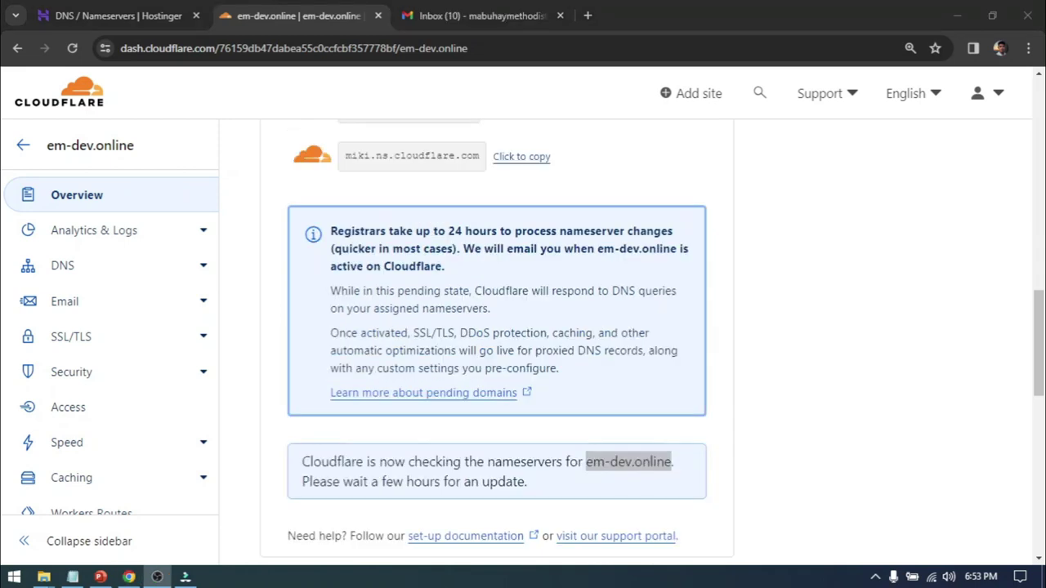
right_click(658, 463)
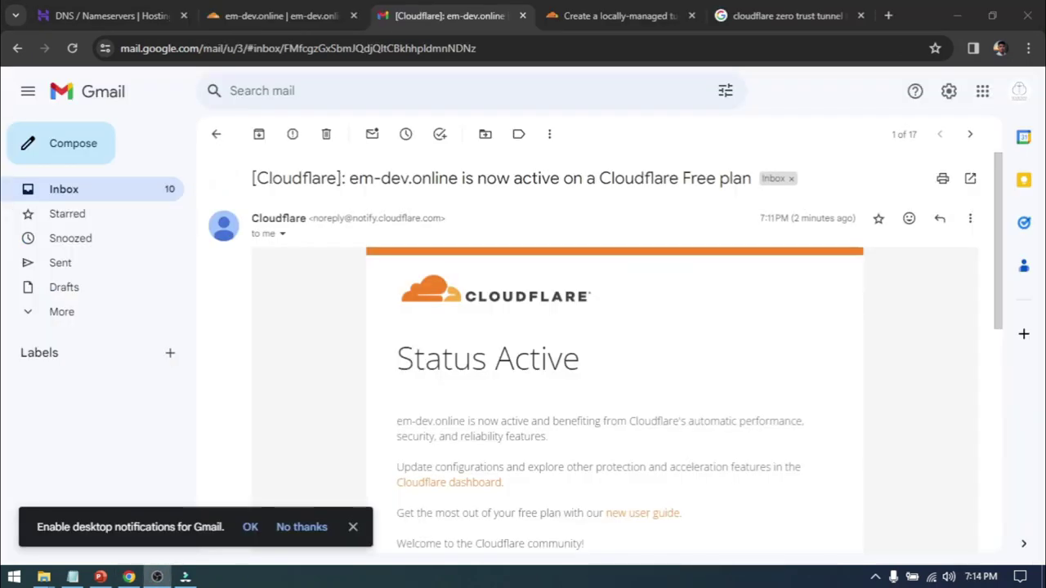
left_click(353, 527)
scroll(556, 404, "down", 1)
left_click_drag(402, 288, 575, 300)
left_click(478, 337)
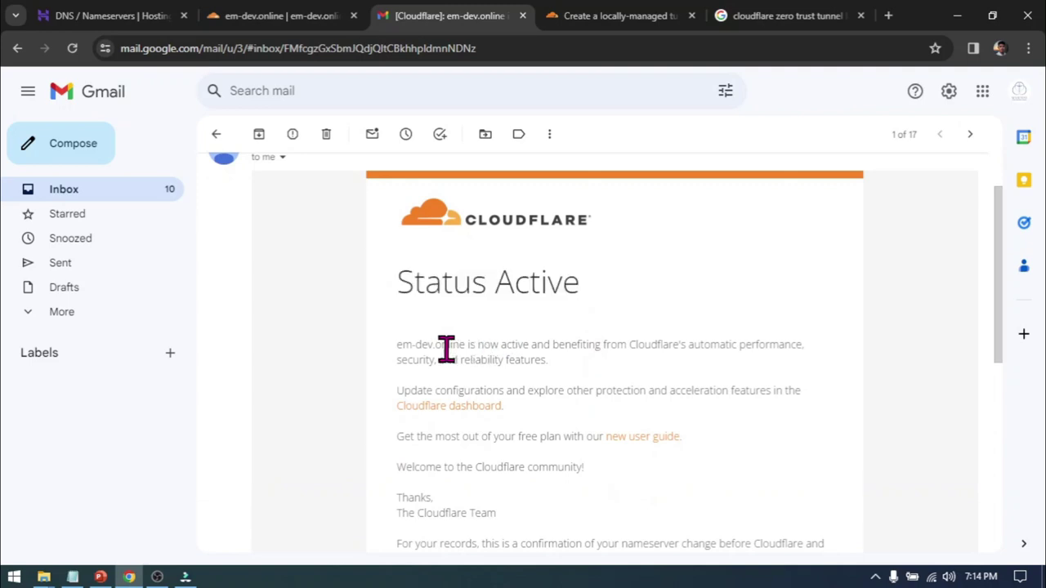
left_click_drag(398, 345, 627, 344)
Step: Reload em-dev.online's Cloudflare overview page and check the domain's protection status
left_click(272, 16)
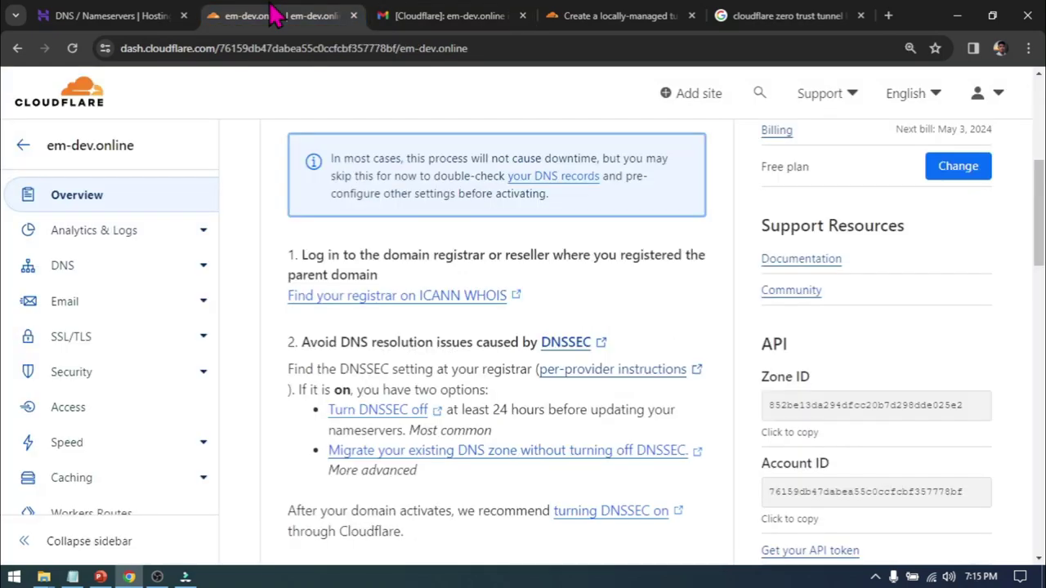
scroll(420, 215, "up", 5)
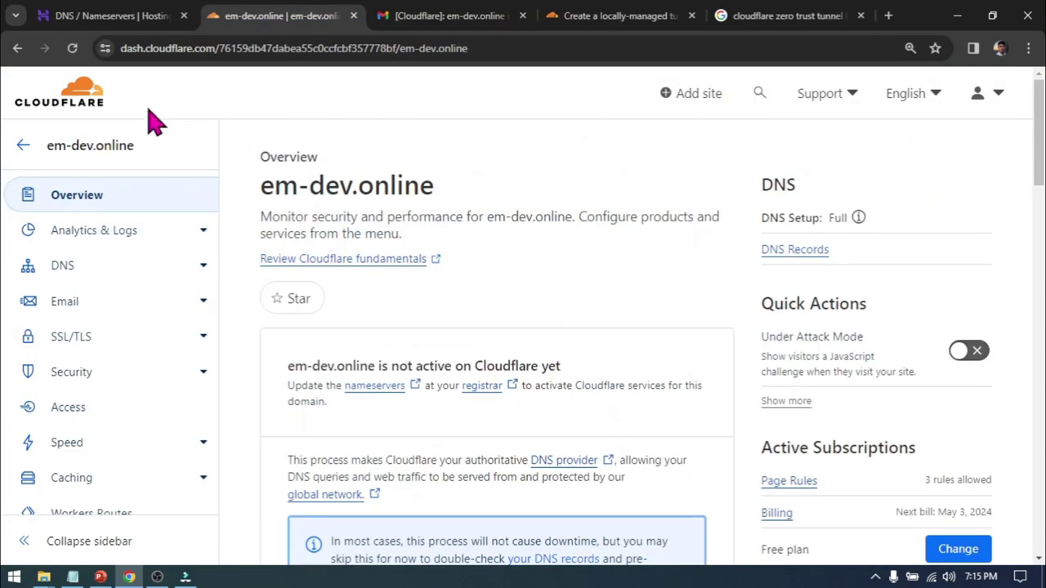
left_click(71, 49)
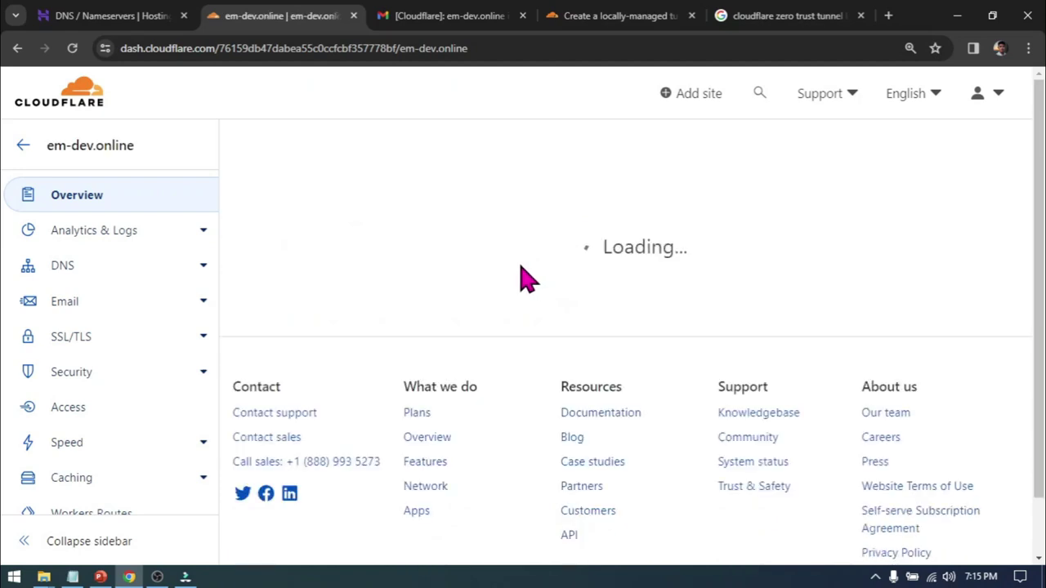
scroll(523, 280, "down", 4)
scroll(492, 269, "up", 1)
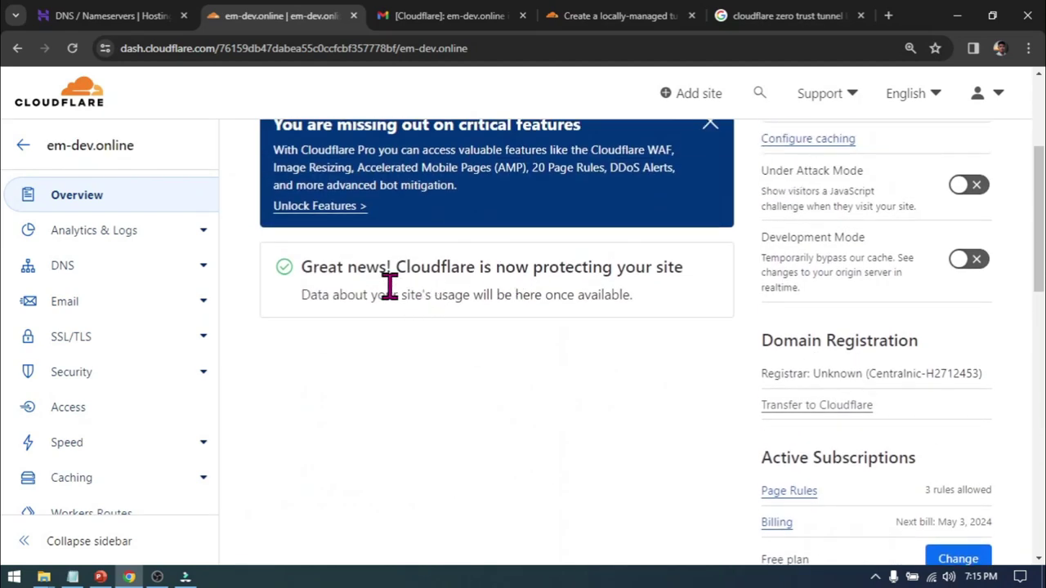
left_click_drag(302, 272, 671, 270)
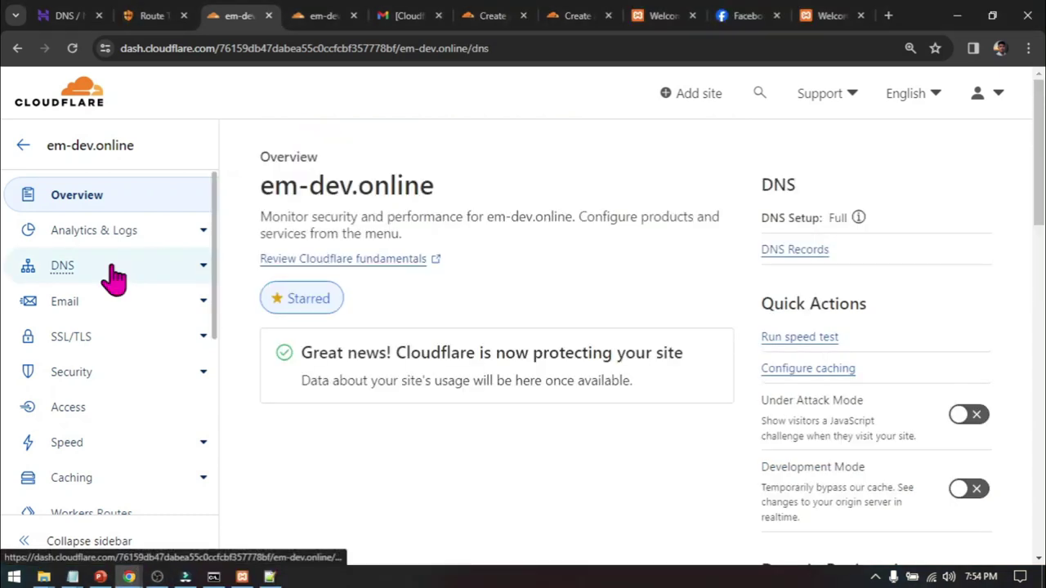
Step: Open em-dev.online's DNS records in Cloudflare and delete its proxied A record
left_click(107, 265)
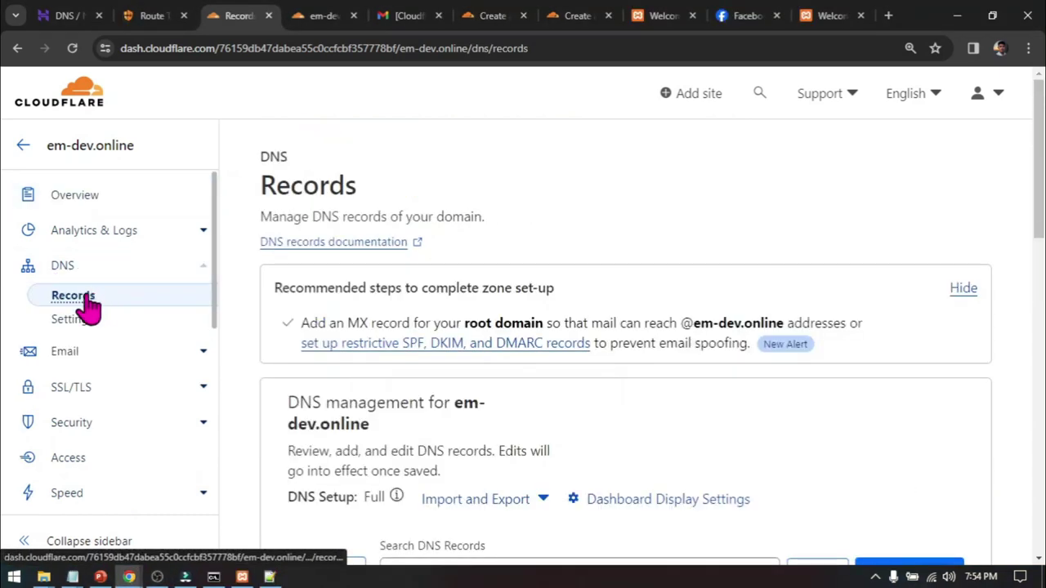
scroll(637, 346, "down", 5)
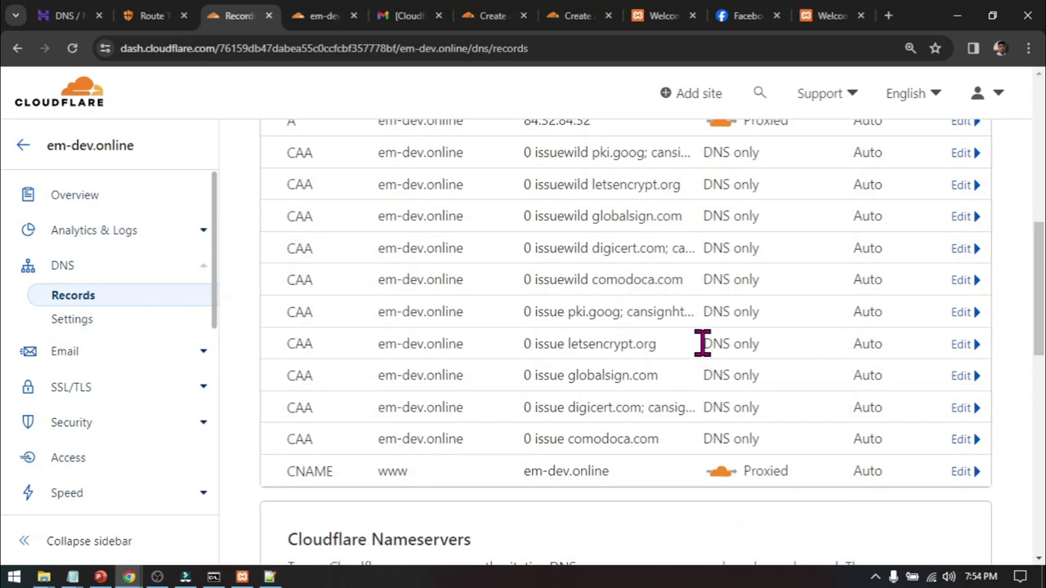
scroll(703, 343, "down", 4)
scroll(829, 299, "up", 8)
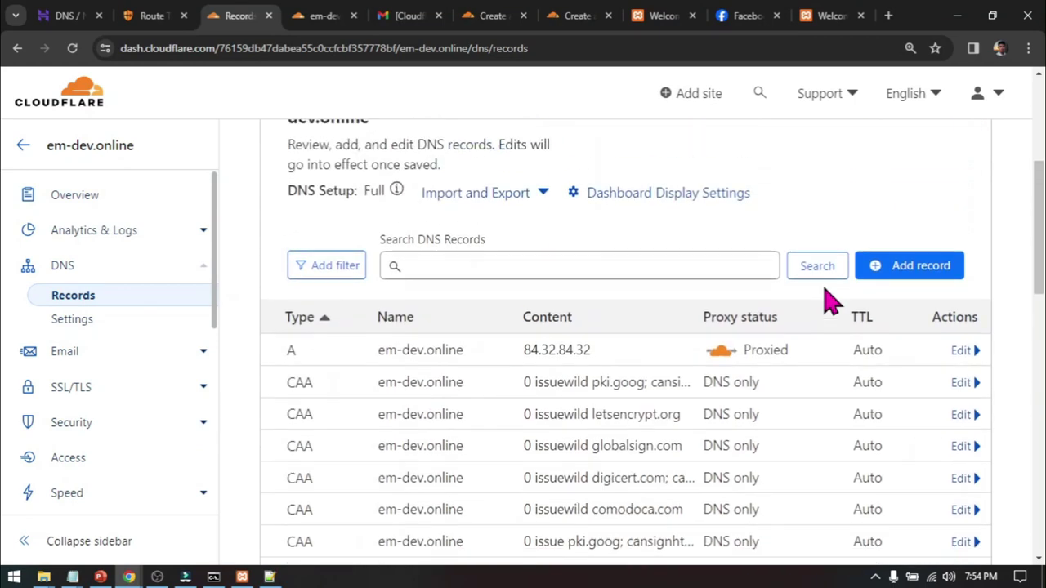
scroll(899, 296, "down", 1)
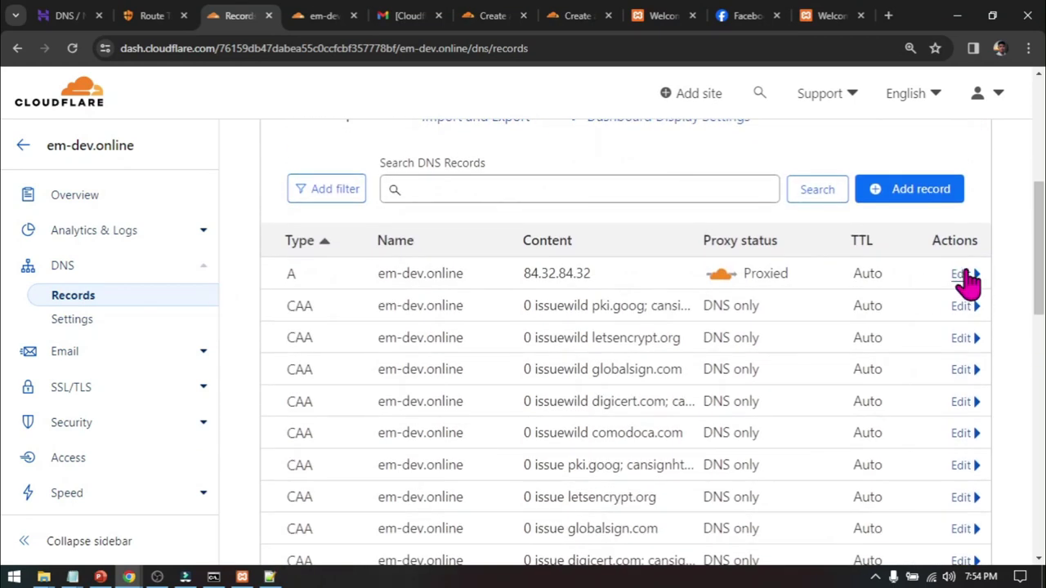
left_click(968, 278)
scroll(794, 343, "down", 2)
scroll(367, 397, "up", 4)
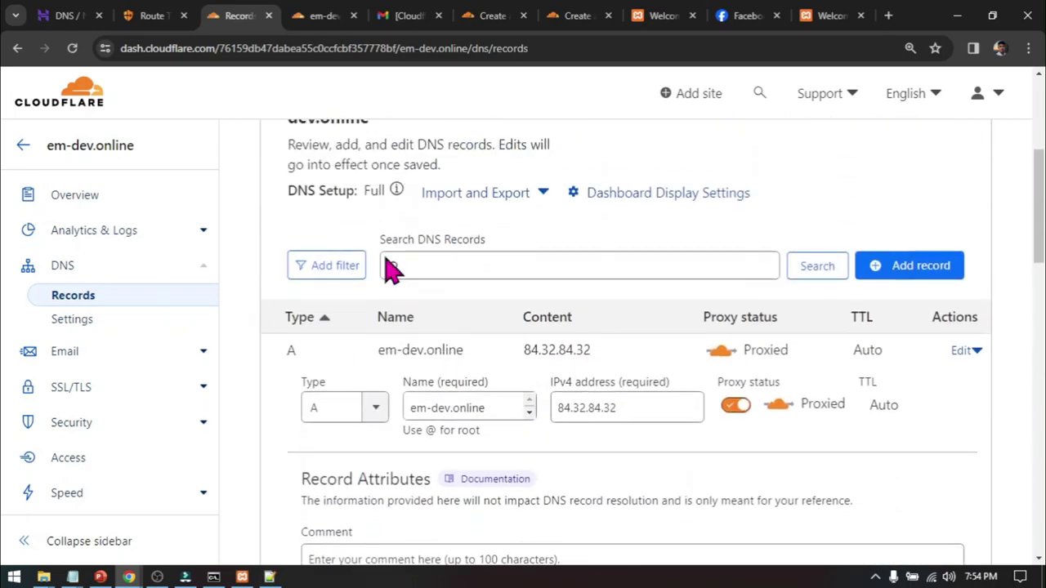
scroll(327, 294, "up", 2)
scroll(427, 364, "down", 5)
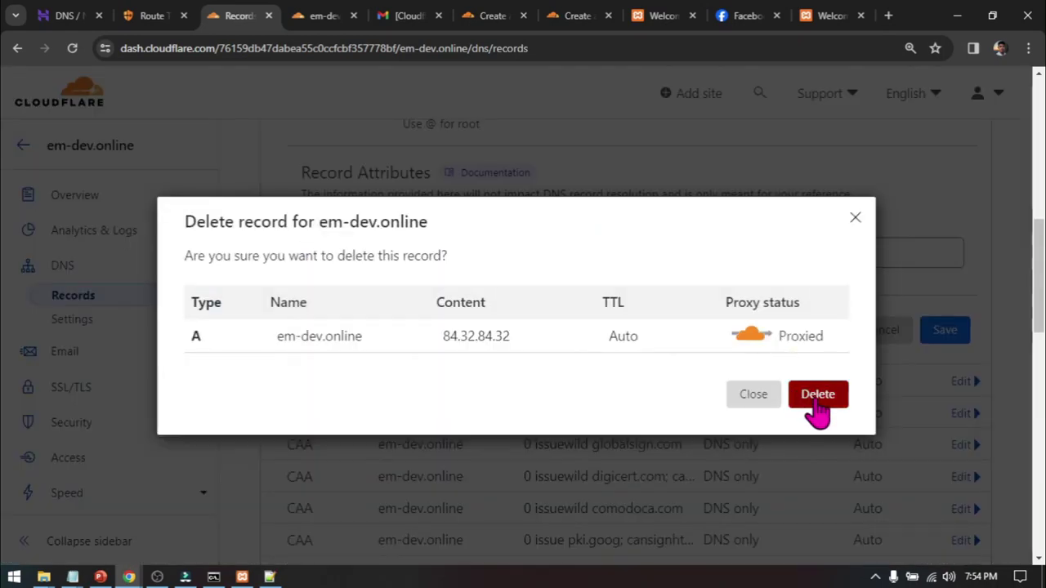
left_click(813, 396)
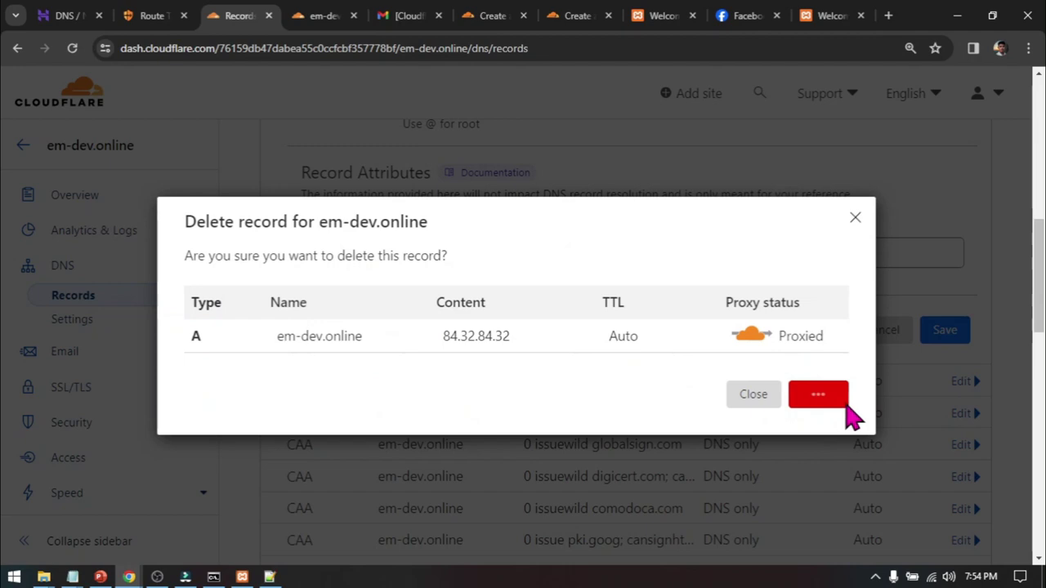
scroll(887, 371, "down", 2)
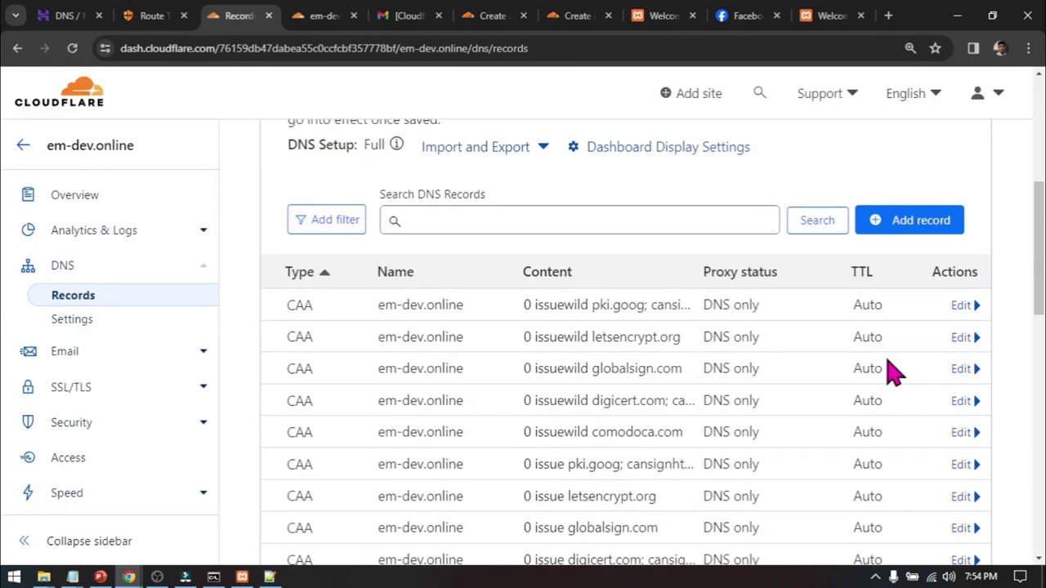
Step: Delete em-dev.online's five issuewild CAA records for pki.goog, letsencrypt.org, globalsign.com, digicert.com and comodoca.com
left_click(964, 305)
left_click(345, 428)
left_click(810, 406)
left_click(962, 477)
left_click(346, 428)
left_click(809, 406)
left_click(964, 324)
left_click(346, 428)
left_click(822, 404)
left_click(964, 323)
left_click(345, 428)
left_click(817, 404)
left_click(964, 444)
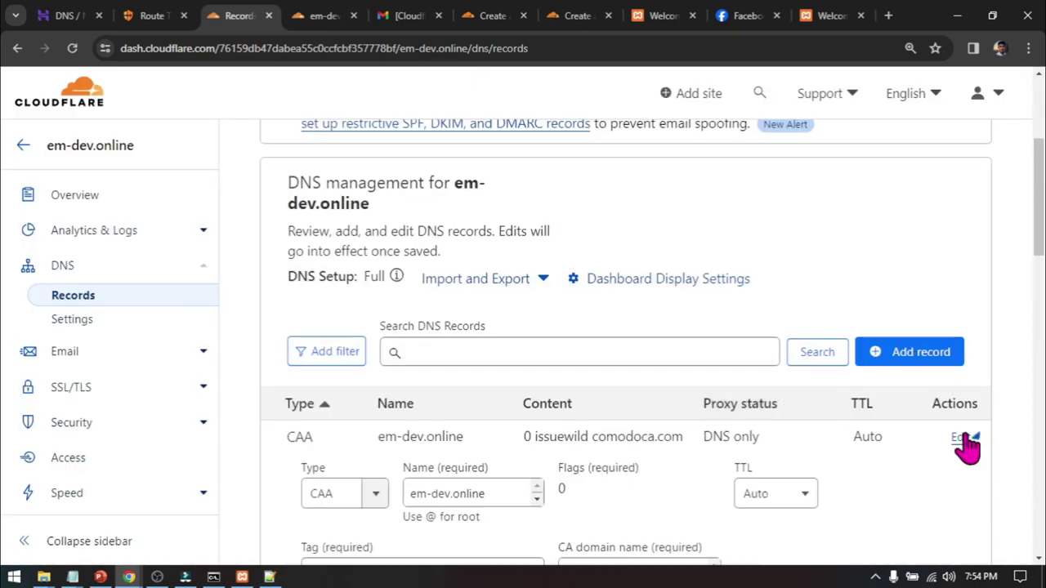
left_click(345, 429)
left_click(816, 404)
Step: Delete em-dev.online's five remaining issue-type CAA records, leaving only the www record in the DNS list
left_click(960, 130)
left_click(344, 480)
left_click(817, 395)
left_click(961, 130)
left_click(344, 480)
left_click(817, 395)
left_click(961, 130)
left_click(344, 480)
left_click(816, 394)
left_click(346, 479)
left_click(817, 394)
left_click(955, 286)
left_click(344, 493)
left_click(817, 394)
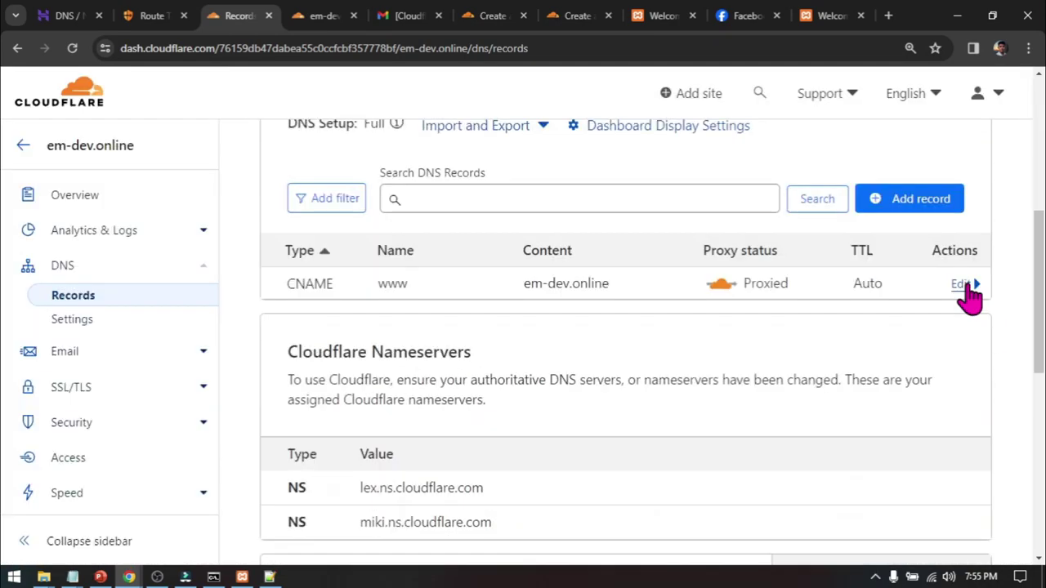
Step: Delete the proxied www CNAME record that points to em-dev.online
left_click(964, 296)
left_click(344, 492)
left_click(817, 395)
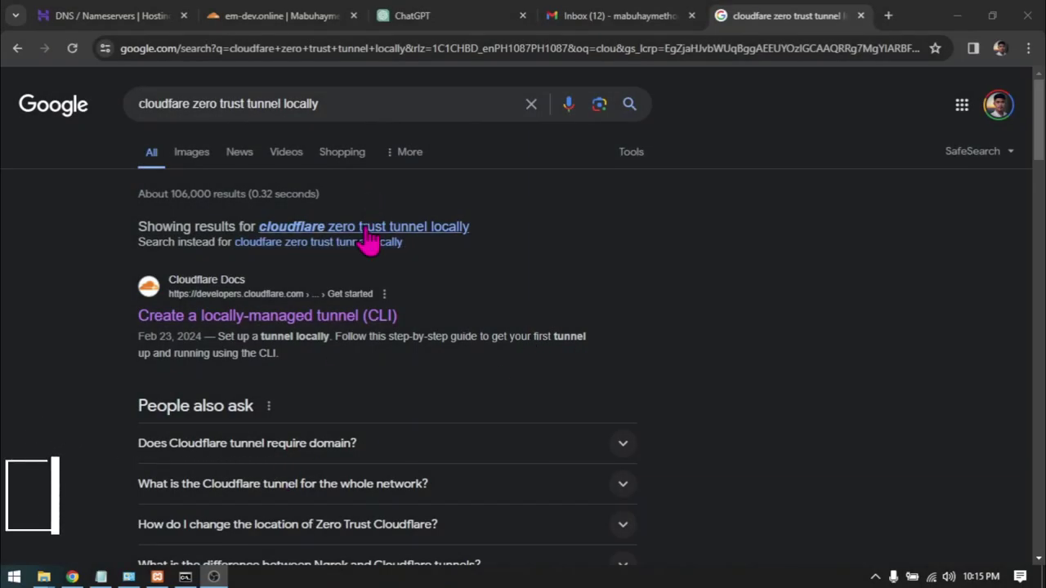
Step: Search Google for "cloudflare zero trust tunnel locally" and open the Cloudflare Docs guide "Create a locally-managed tunnel (CLI)"
key("ctrl+plus")
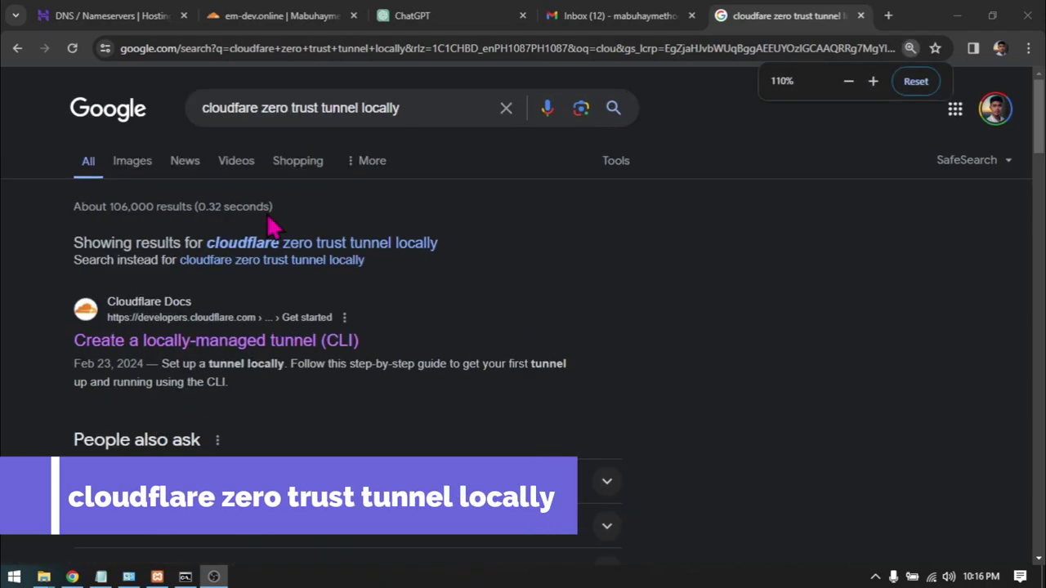
left_click(319, 262)
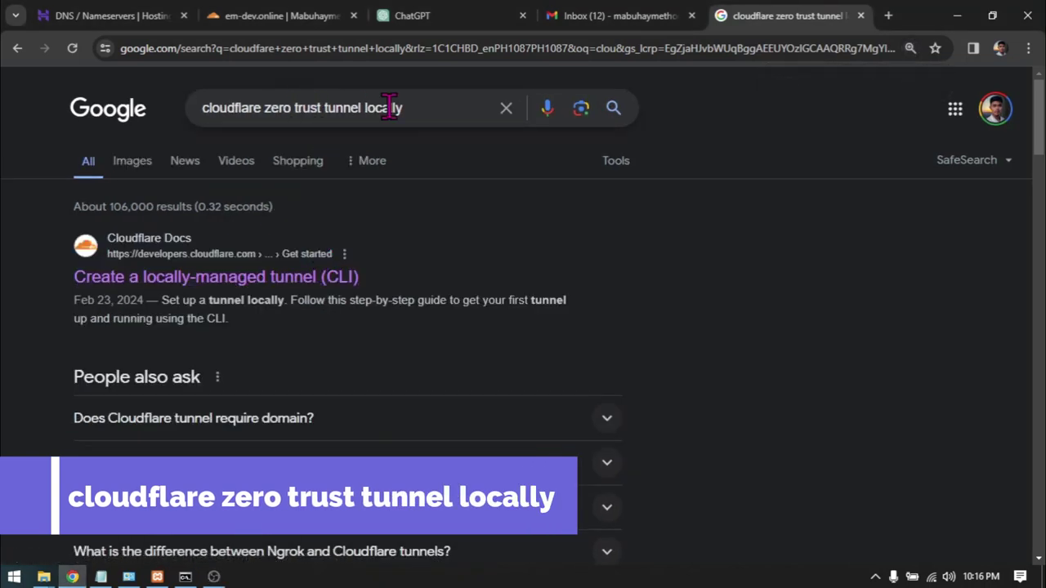
left_click(434, 108)
left_click(679, 275)
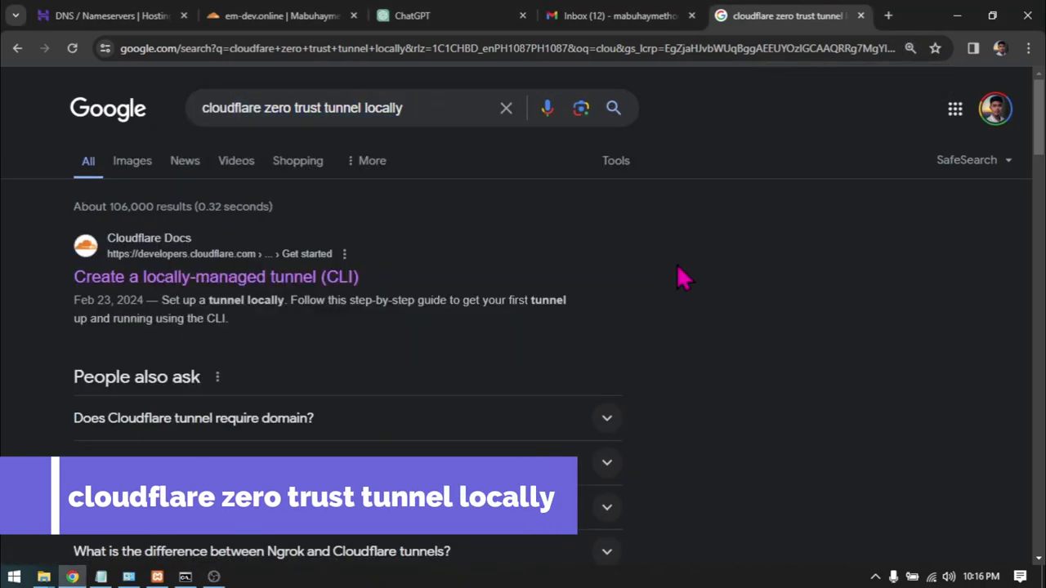
left_click(200, 278)
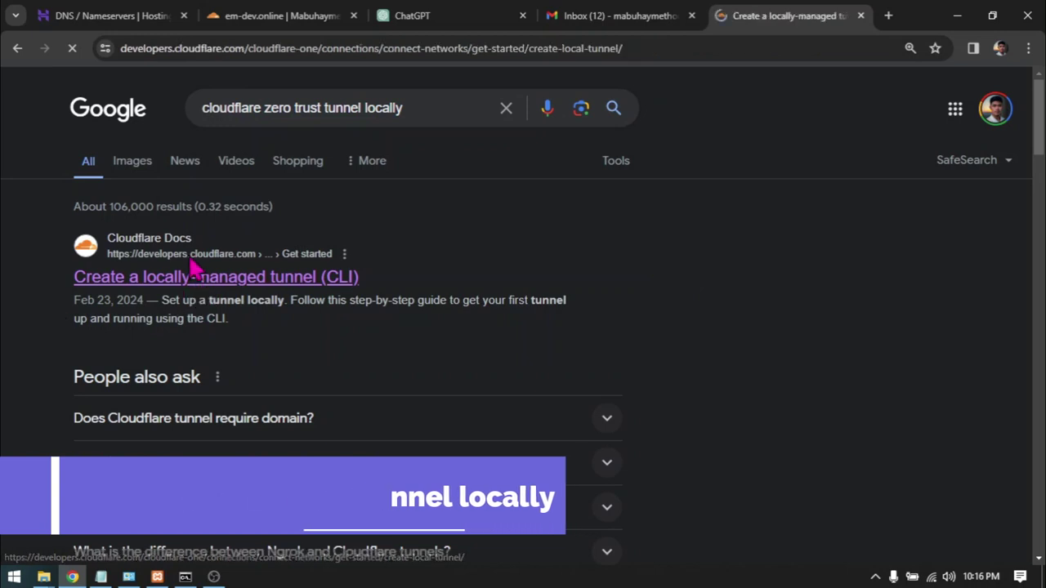
Step: From the guide's Windows install section, open the cloudflared downloads page, start downloading the 64-bit Windows executable and cancel the download
scroll(529, 302, "down", 5)
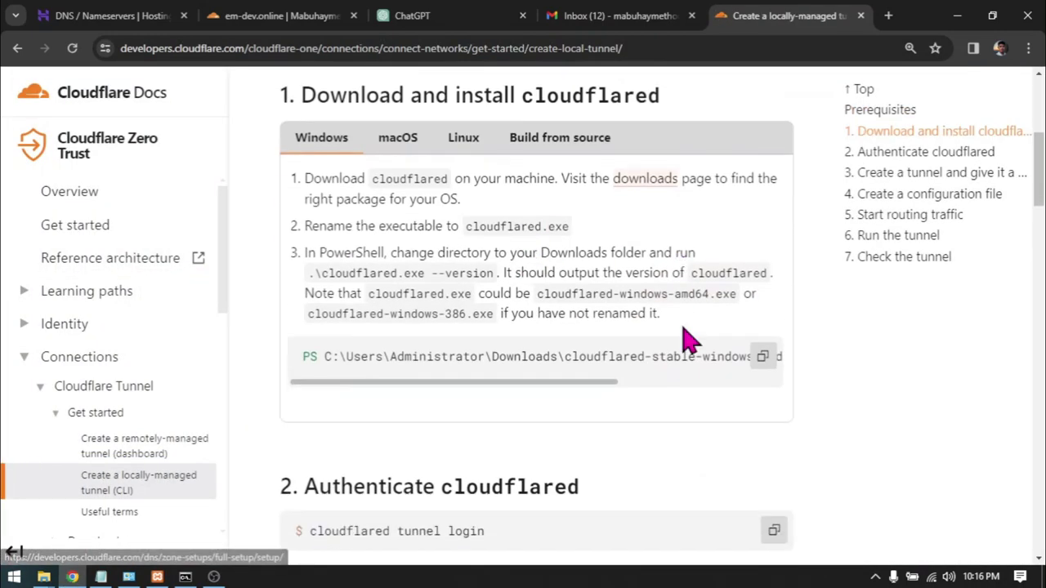
left_click_drag(553, 360, 709, 361)
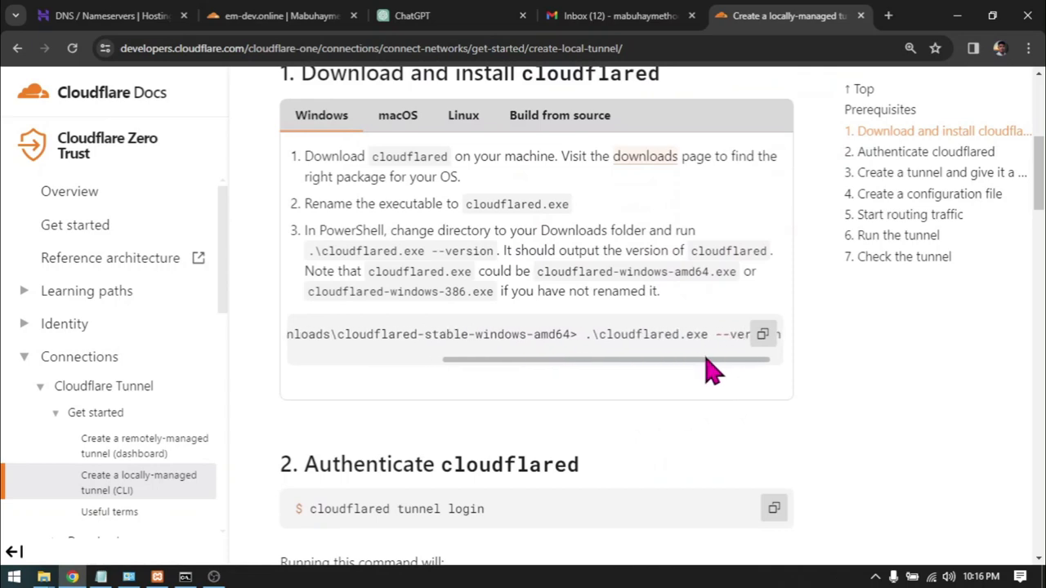
scroll(651, 173, "up", 1)
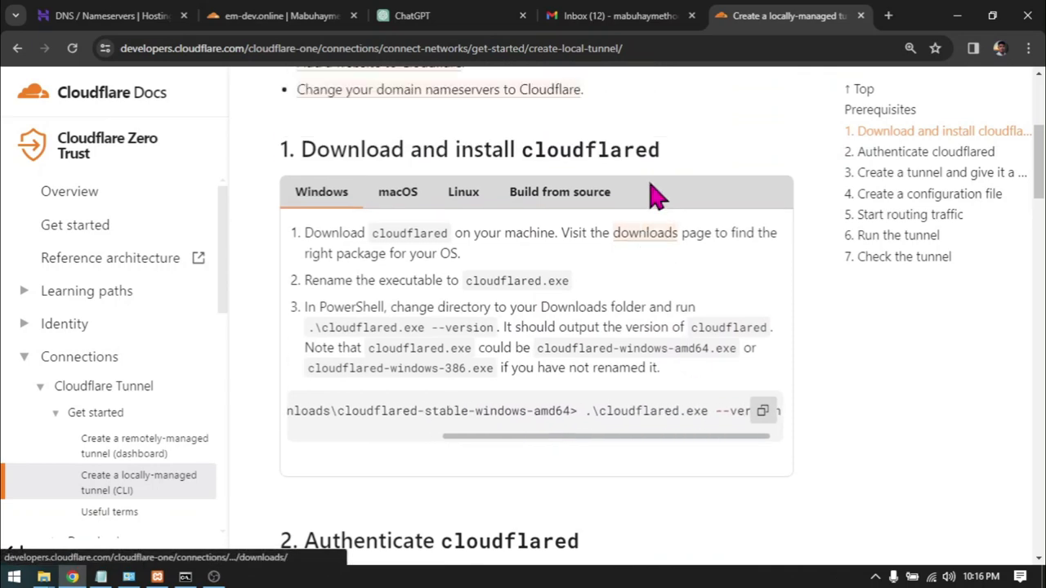
right_click(642, 239)
left_click(657, 234)
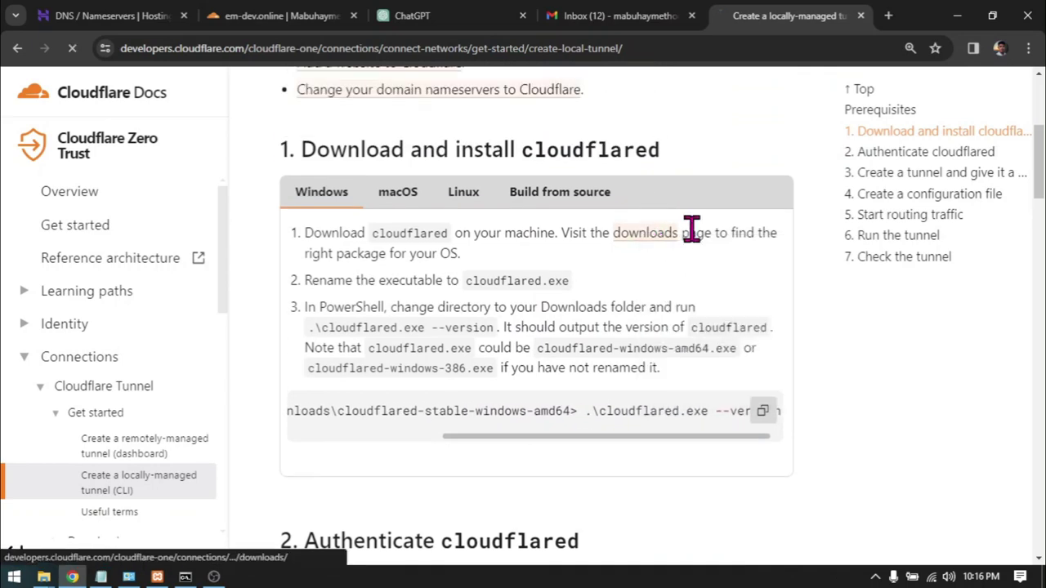
scroll(597, 339, "down", 10)
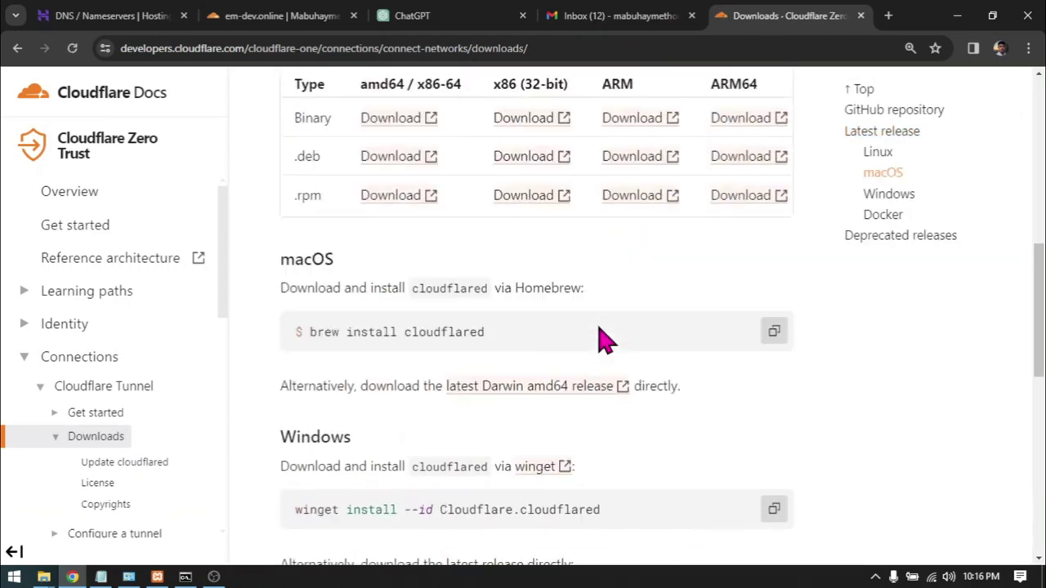
scroll(523, 342, "down", 3)
scroll(506, 350, "up", 2)
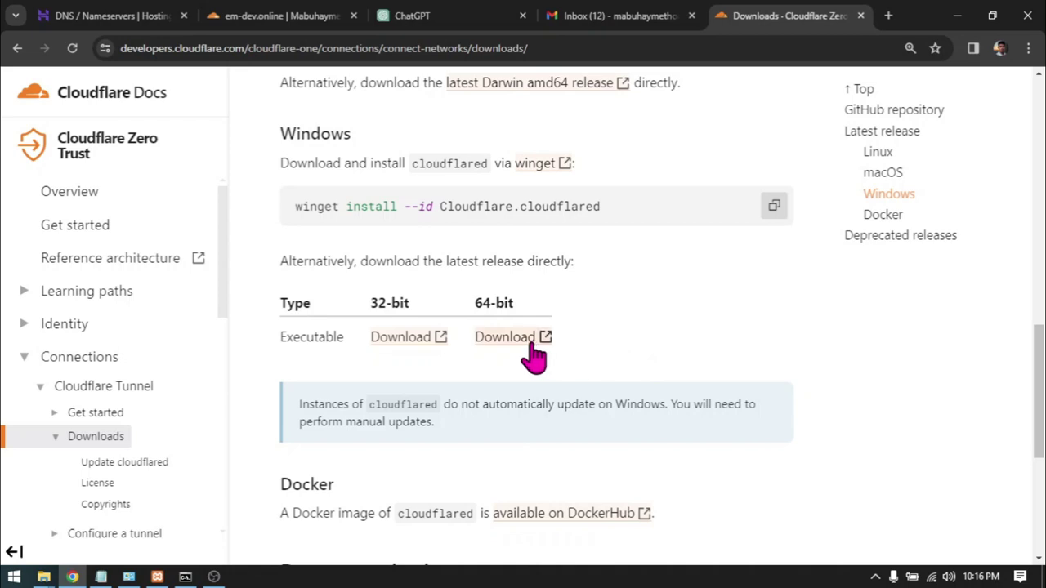
left_click(500, 338)
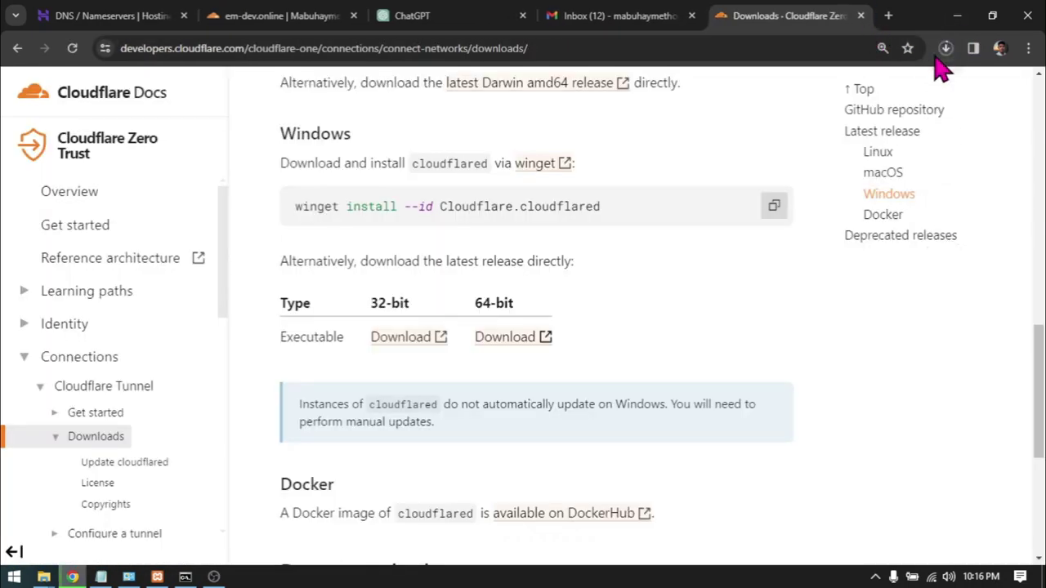
left_click(945, 51)
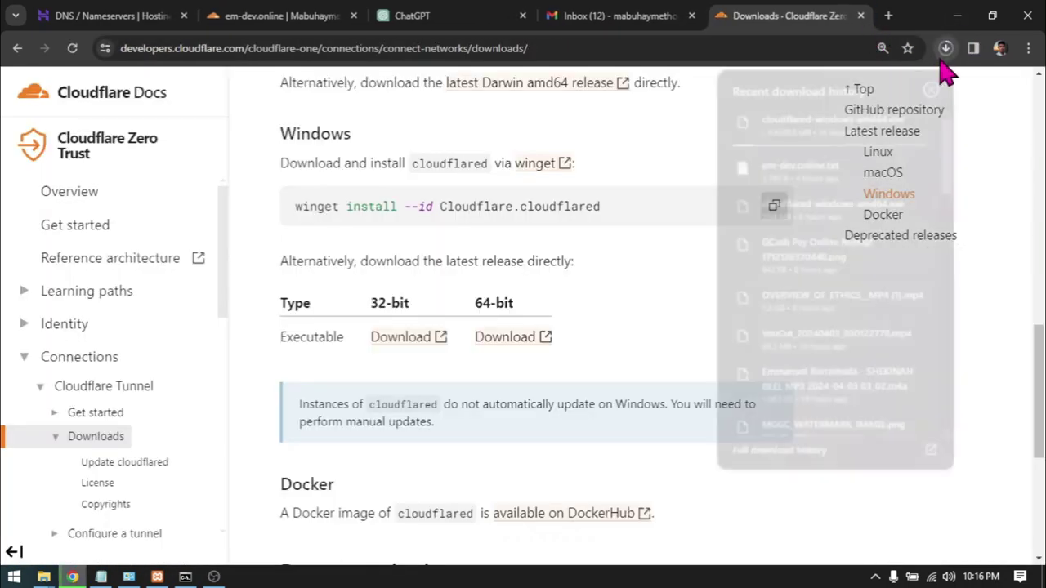
left_click(931, 124)
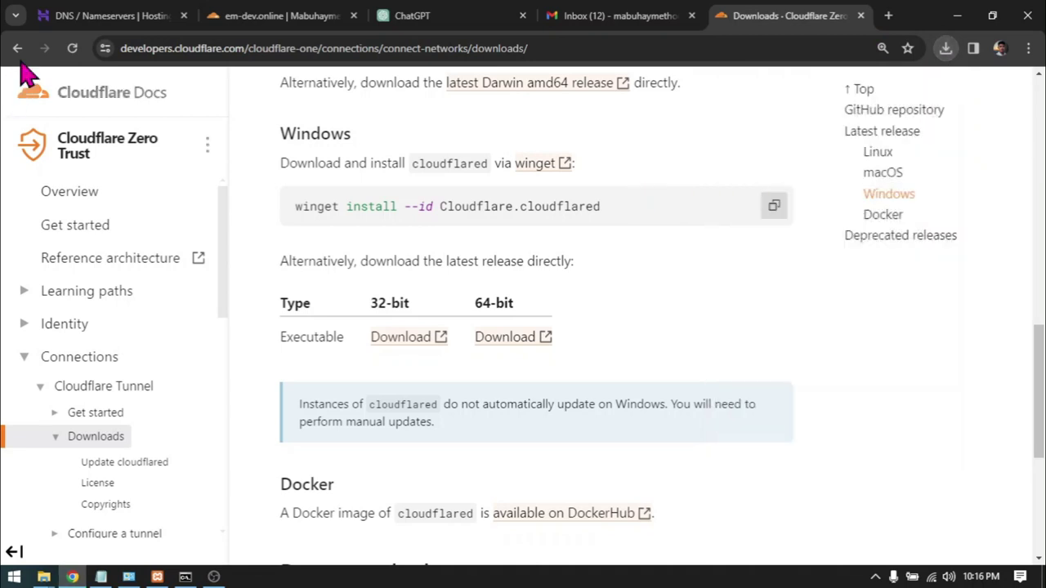
Step: Return to the guide to review the cloudflared version and login commands, and bring up note.txt in Notepad
left_click(19, 53)
left_click_drag(714, 435, 773, 444)
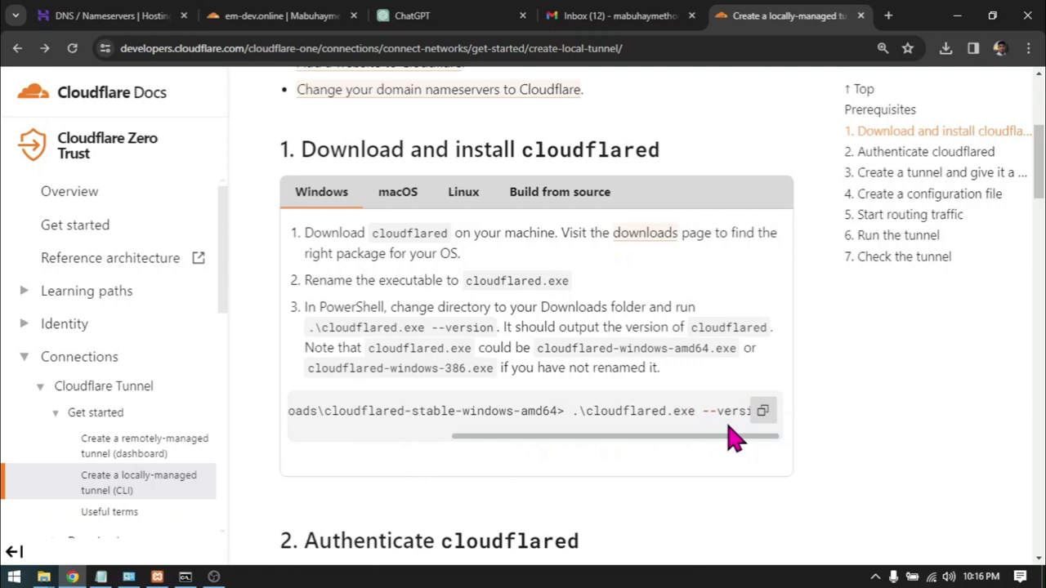
scroll(612, 448, "down", 4)
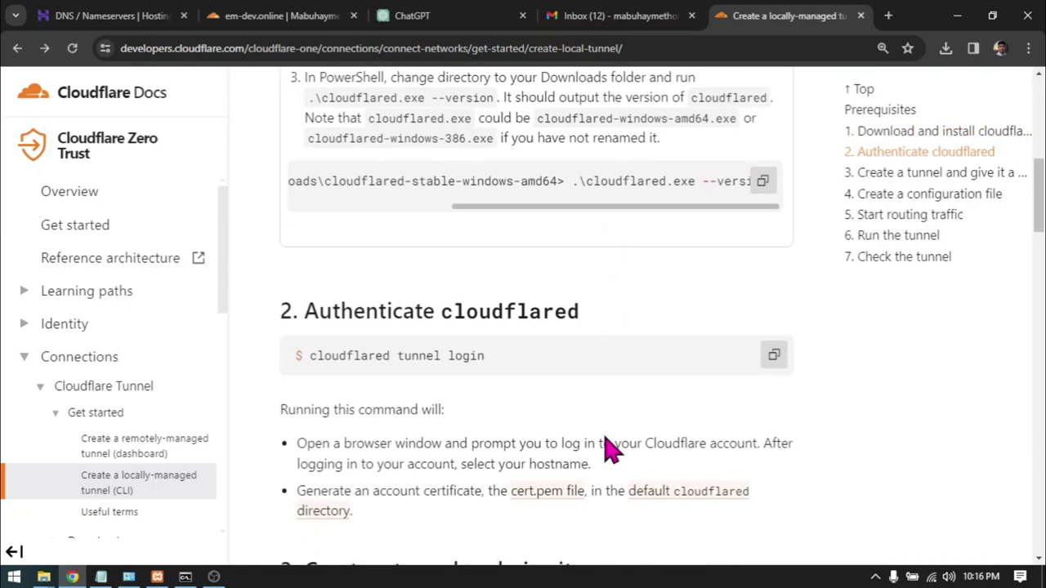
scroll(602, 434, "up", 3)
scroll(612, 447, "up", 1)
mouse_move(101, 577)
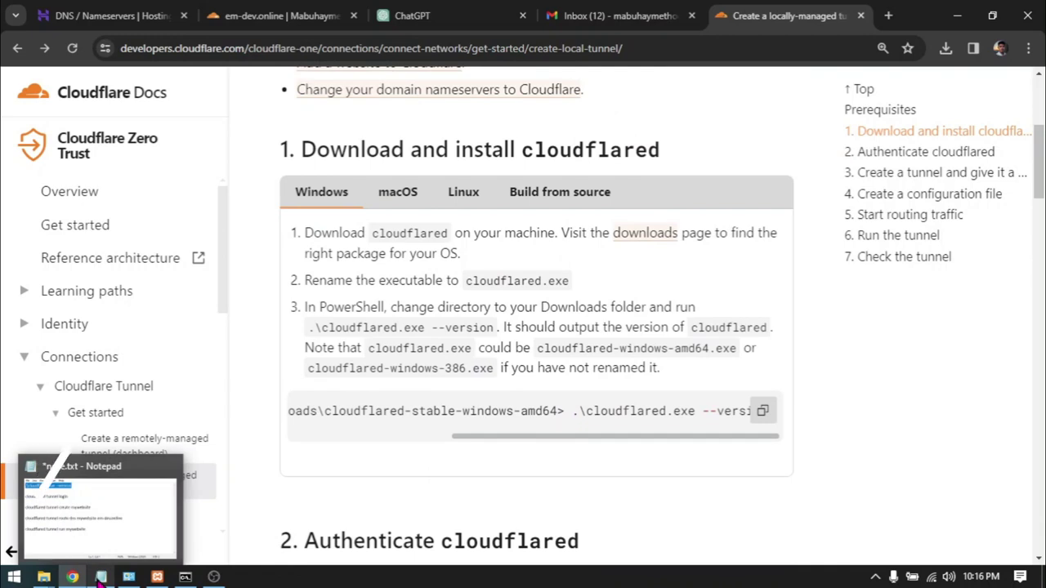
left_click(100, 577)
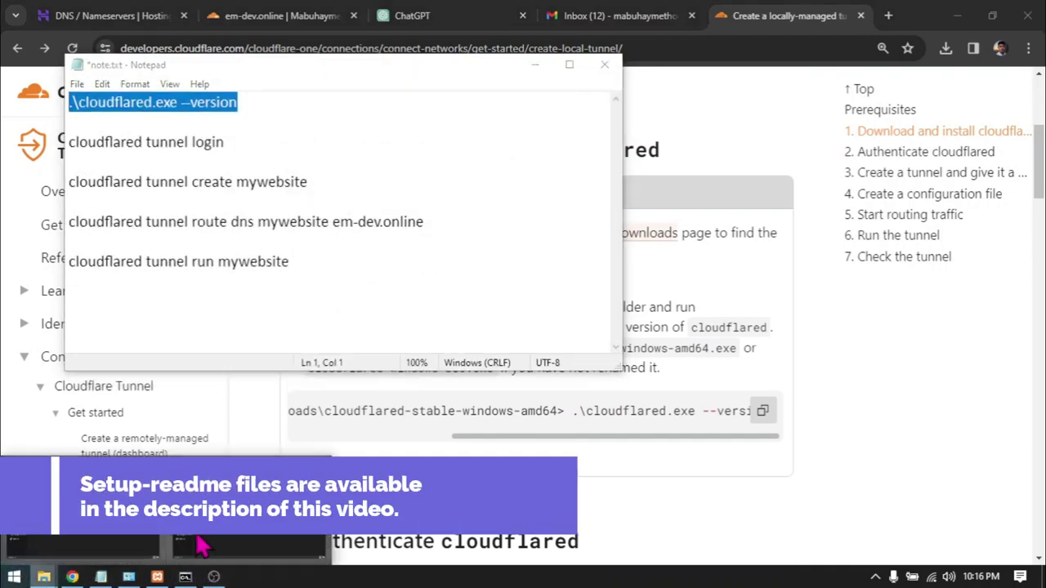
Step: Switch to the CLOUDFLARED folder in File Explorer and examine cloudflared.exe and cloudflared_run_server.bat
key("alt+Tab")
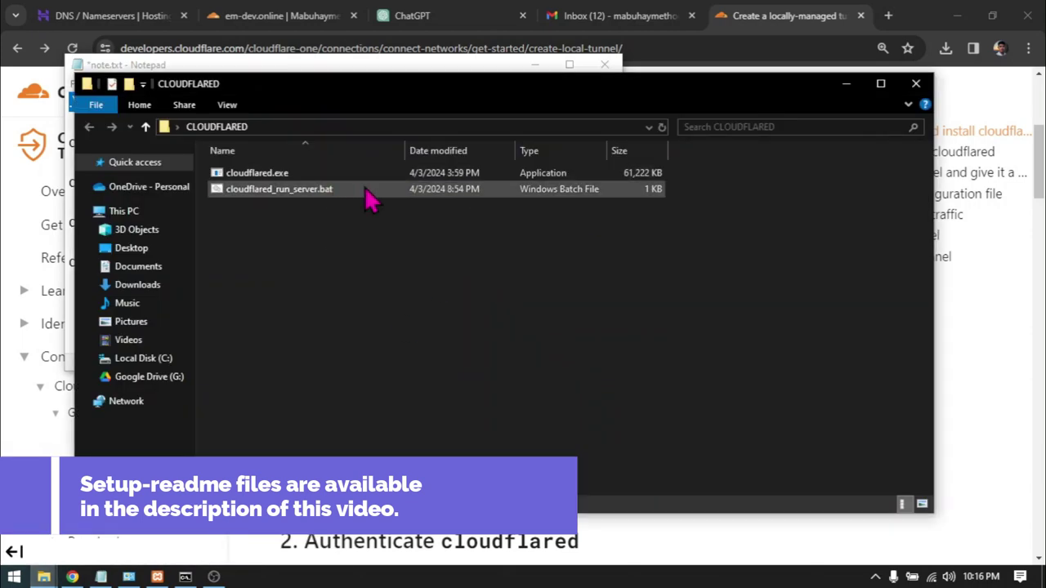
left_click(286, 173)
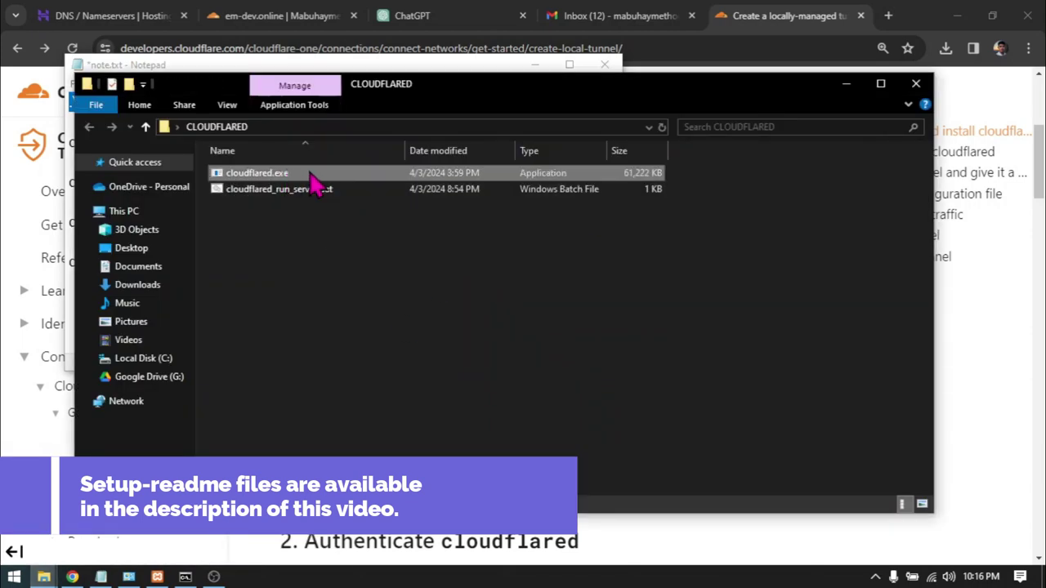
key("F2")
left_click(327, 280)
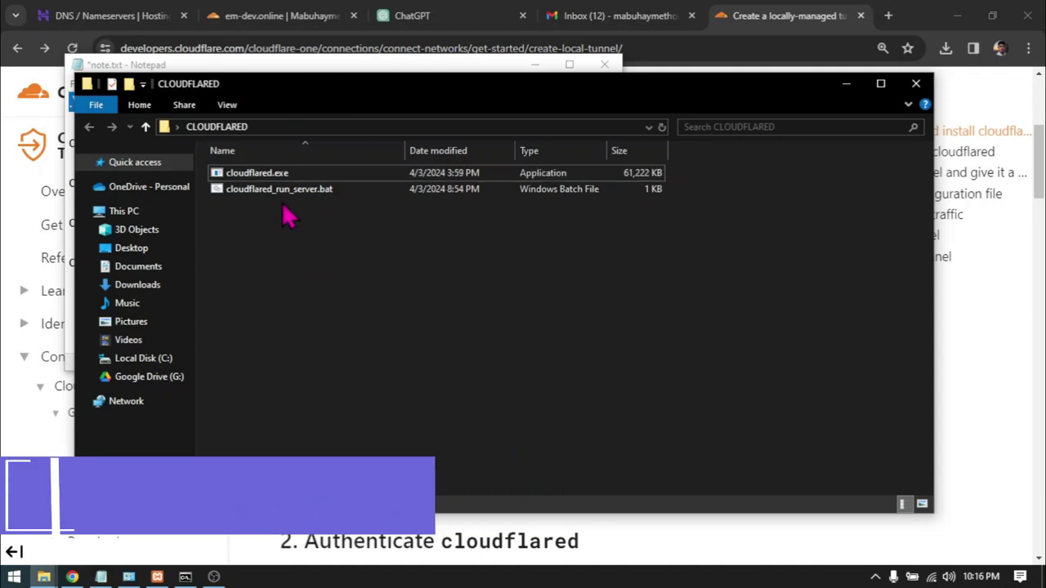
left_click(266, 175)
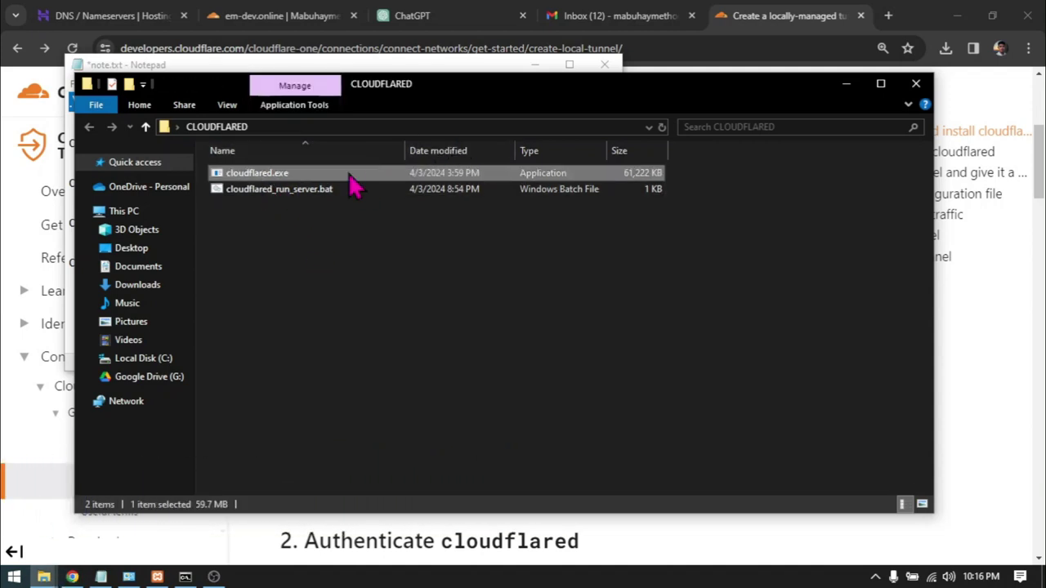
right_click(245, 184)
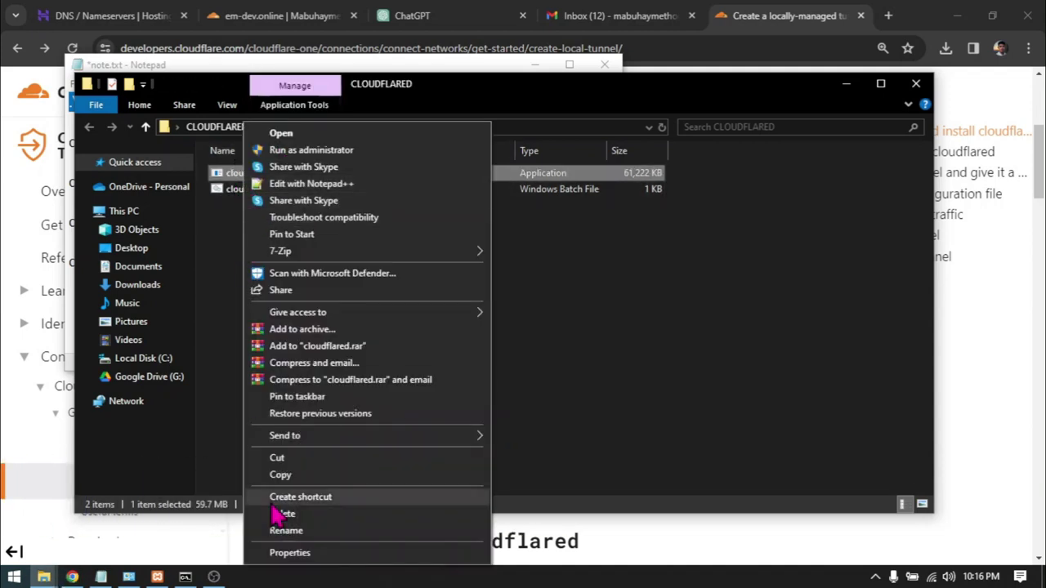
left_click(219, 400)
left_click(275, 174)
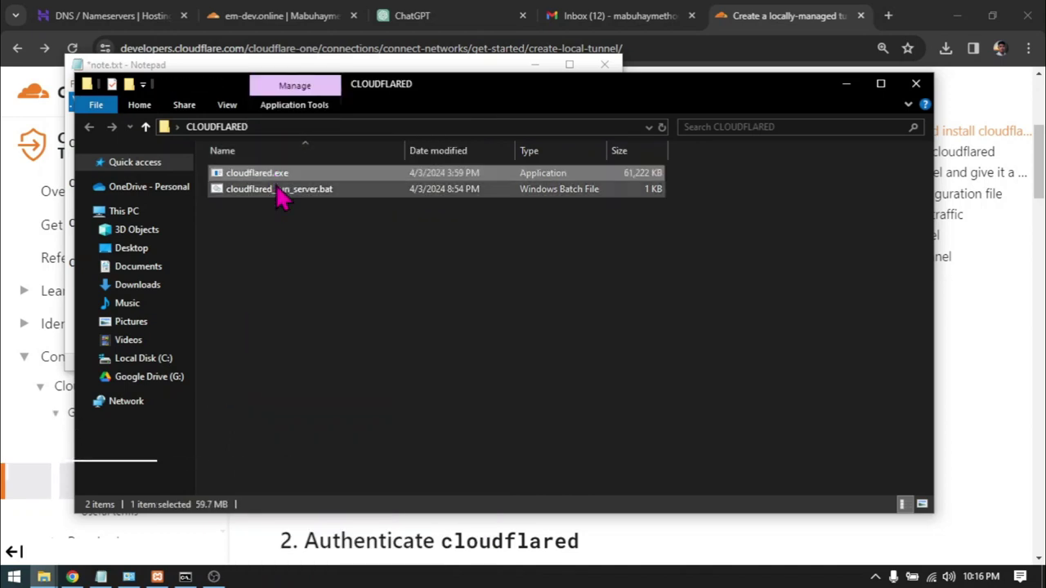
left_click(274, 188)
Step: Open a command prompt (cmd) working in the CLOUDFLARED folder
left_click(384, 126)
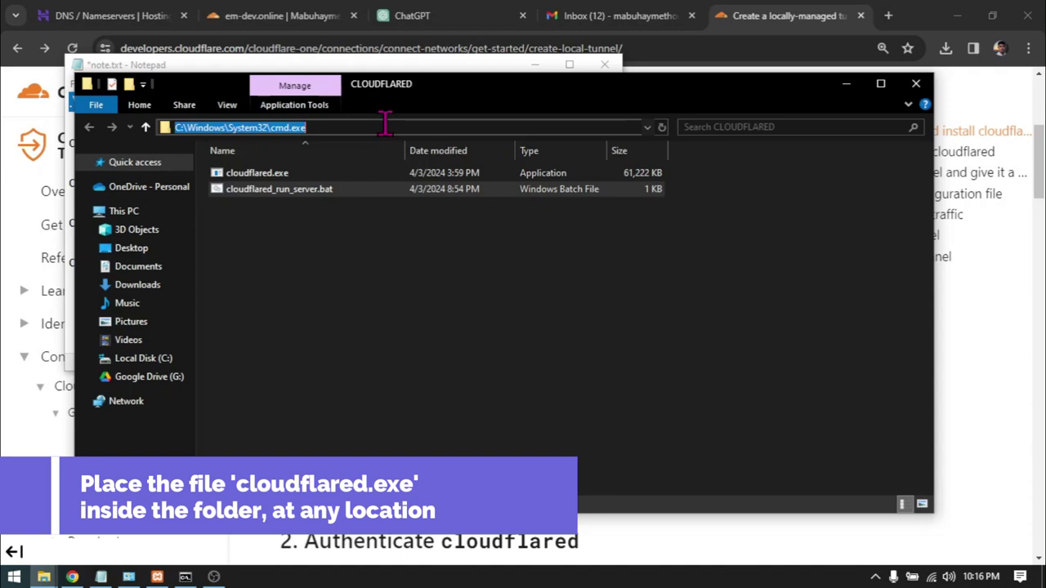
key("Escape")
left_click(466, 254)
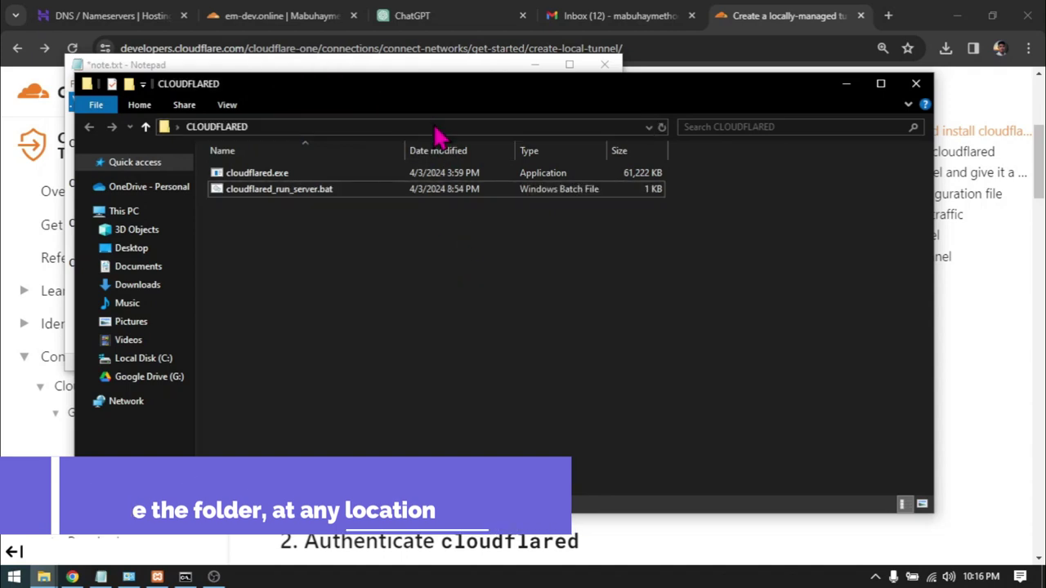
left_click(437, 129)
key("BackSpace")
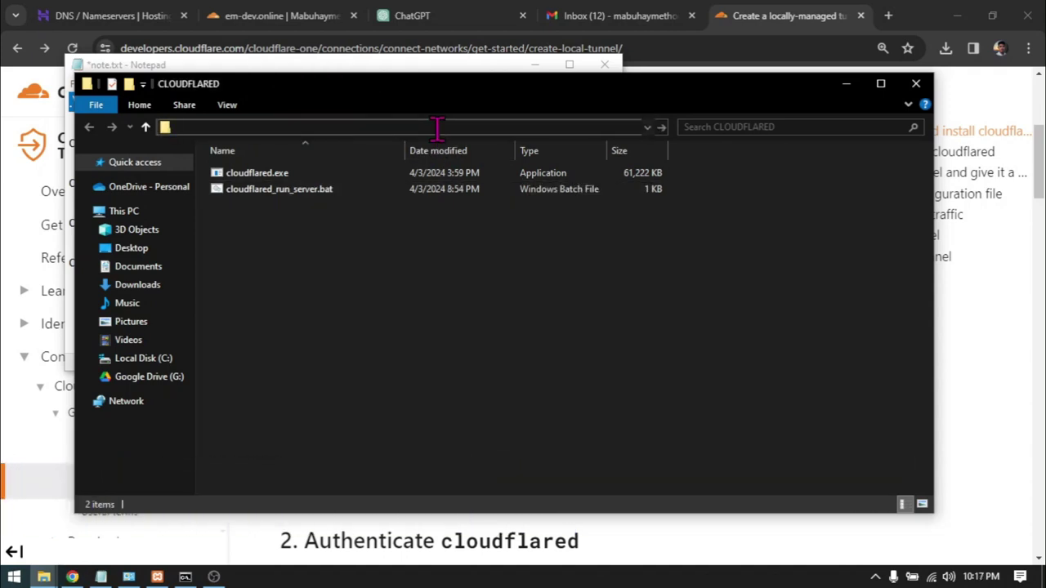
type("cmd")
key("Return")
Step: Copy the version command from note.txt and run ".\cloudflared.exe --version" in the command prompt
key("alt+Tab")
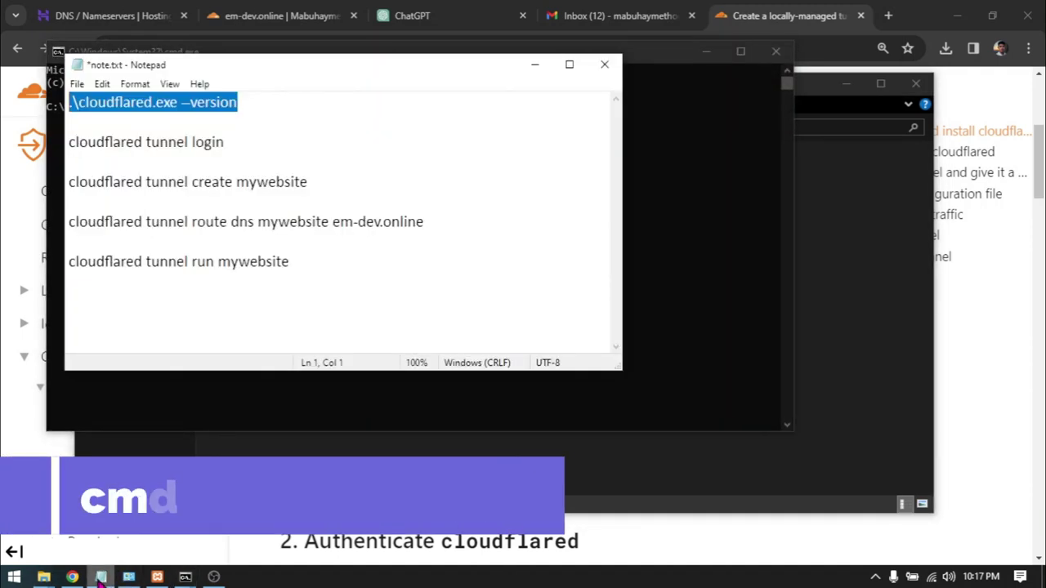
left_click(270, 113)
left_click_drag(269, 113, 29, 97)
left_click_drag(253, 80, 427, 181)
left_click(397, 133)
type(".\\cloudflared.exe --version")
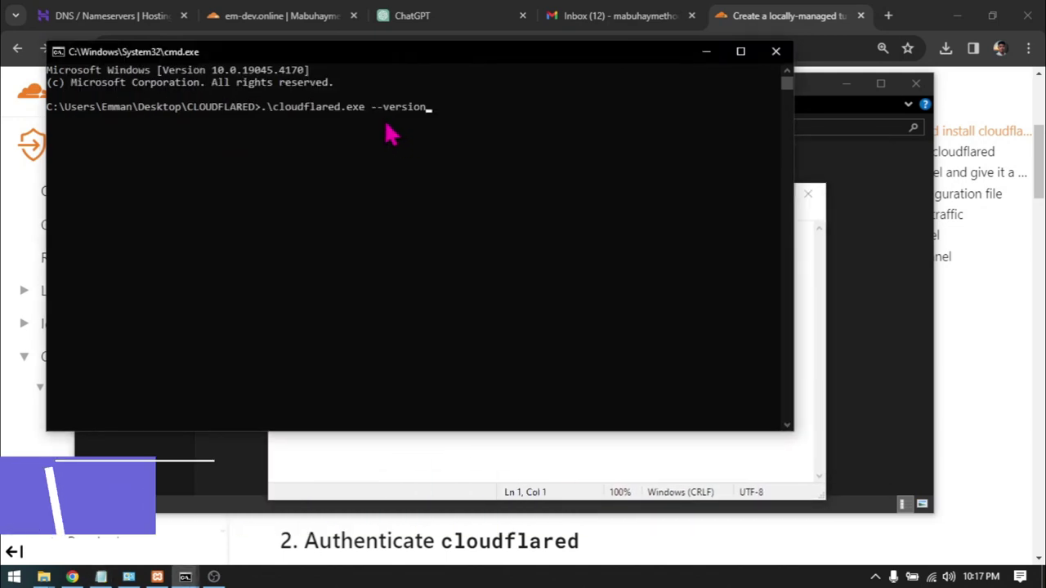
key("Return")
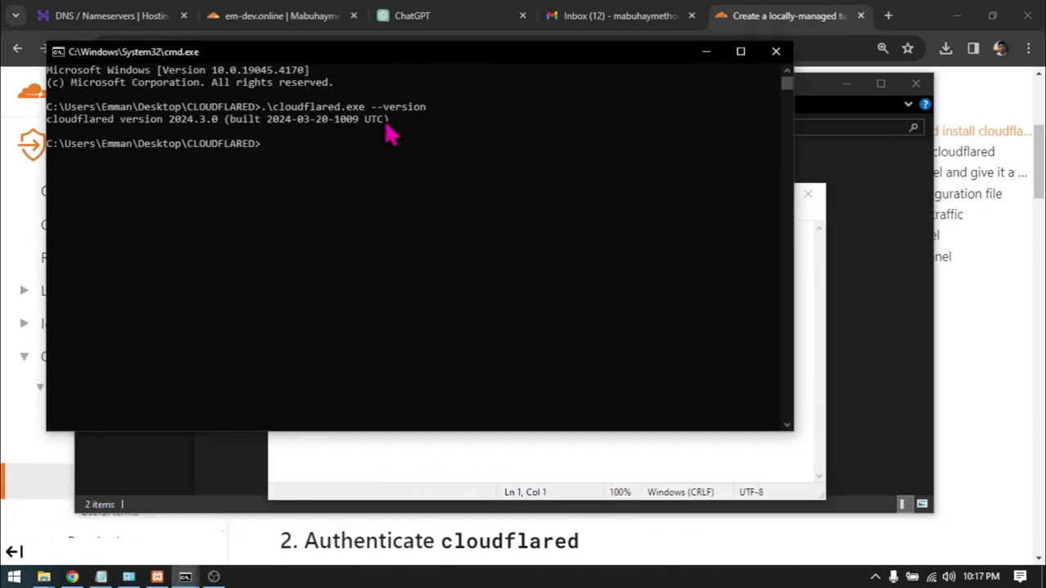
Step: Copy "cloudflared tunnel login" from note.txt, run it in the command prompt, and close the browser window it opens
left_click(513, 494)
left_click_drag(428, 271, 272, 275)
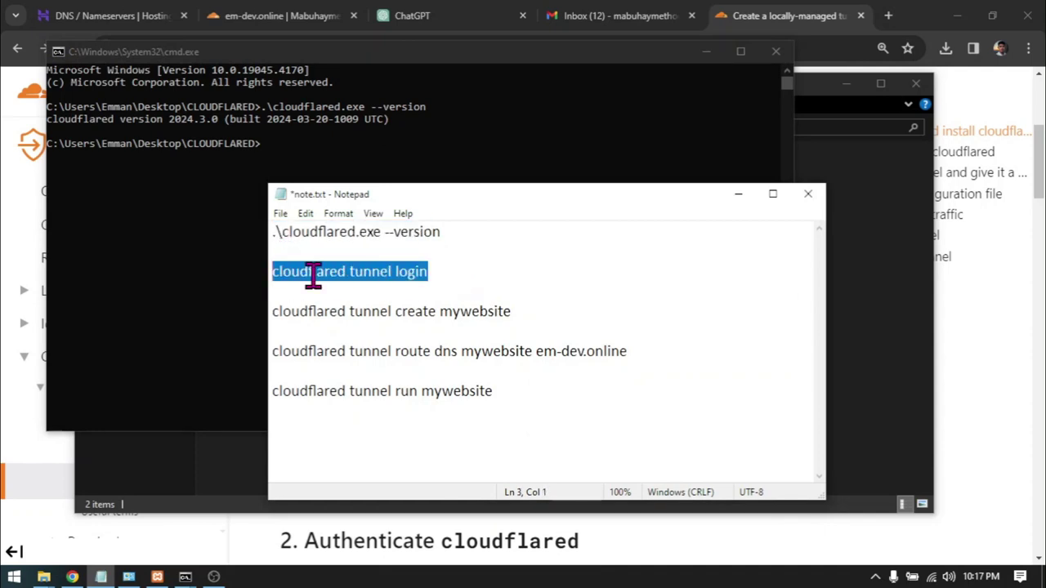
left_click(300, 152)
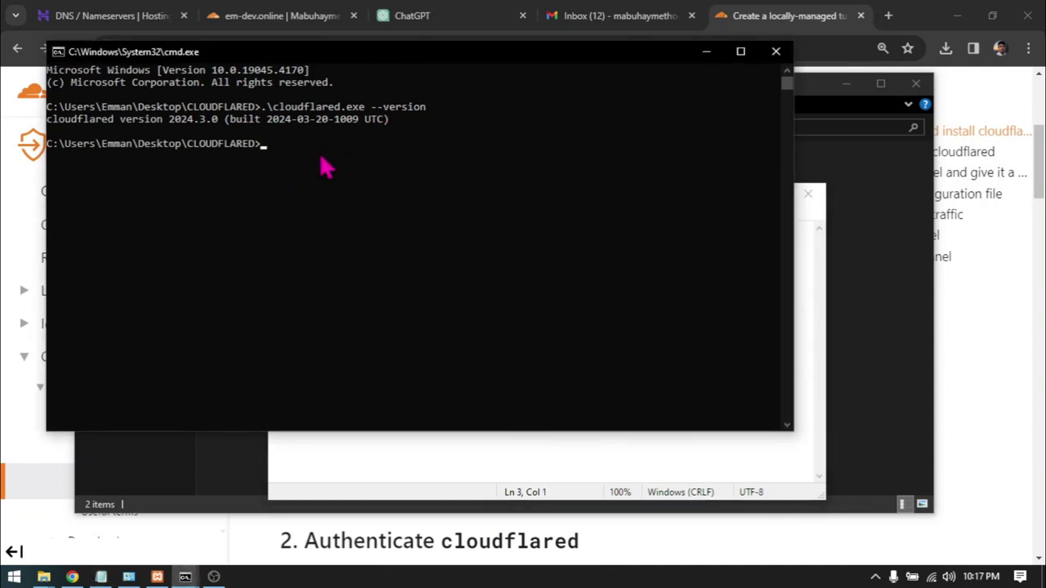
key("Return")
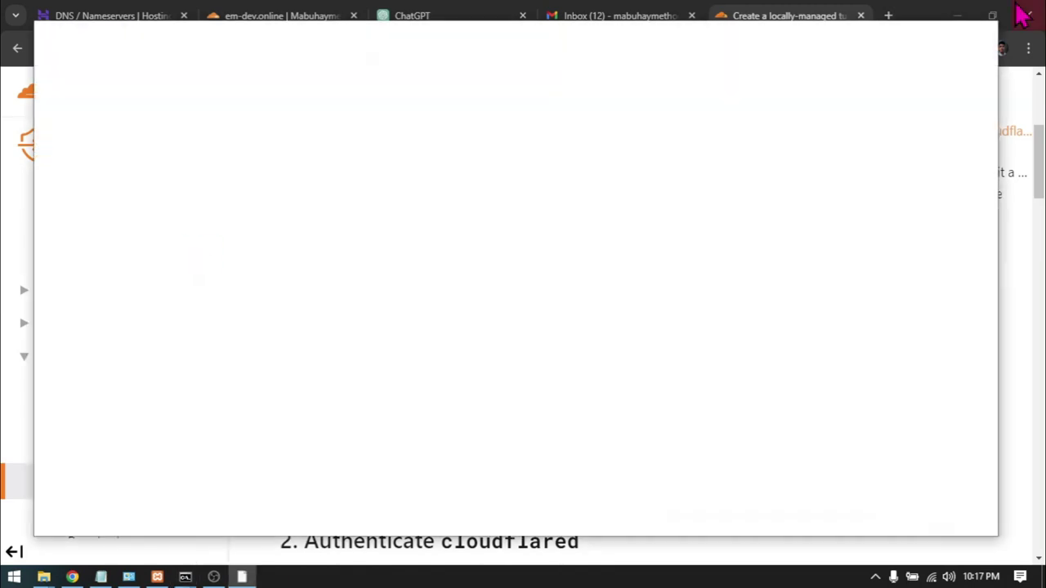
left_click(1021, 15)
Step: Copy the Cloudflare login URL from the command prompt output and open it in a new Chrome tab
mouse_move(48, 179)
left_mouse_down()
mouse_move(127, 204)
mouse_move(39, 183)
left_mouse_up()
left_click(172, 194)
key("ctrl+c")
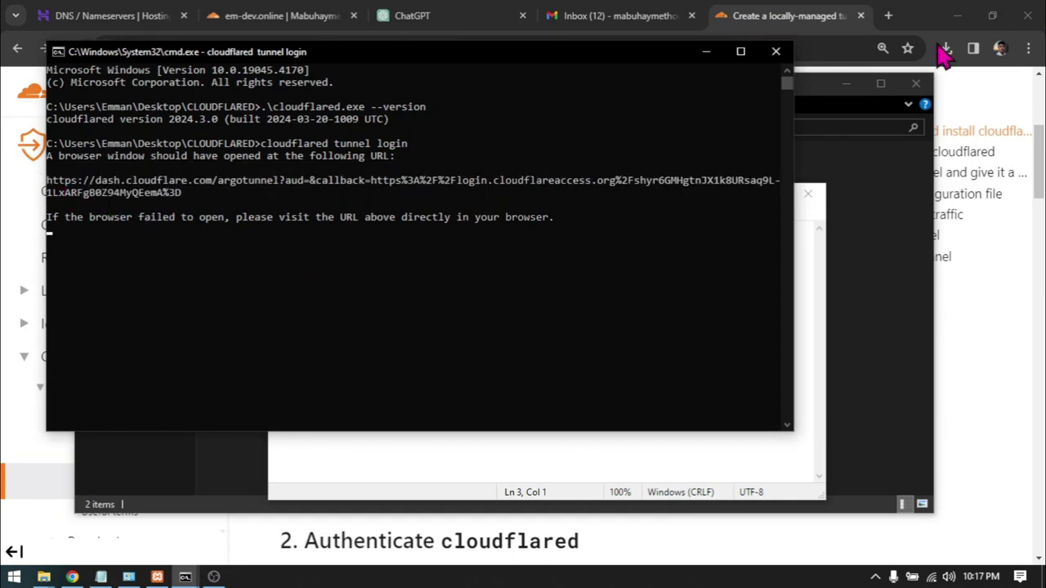
left_click(889, 17)
key("ctrl+v")
key("Return")
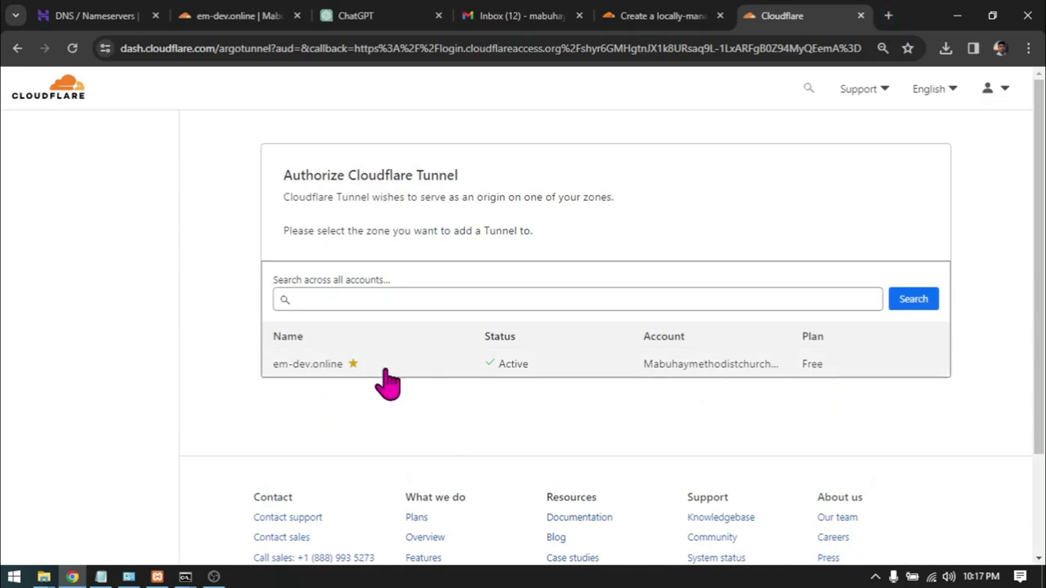
Step: Select the em-dev.online zone, authorize Cloudflare Tunnel for it, and read the result message
left_click(292, 370)
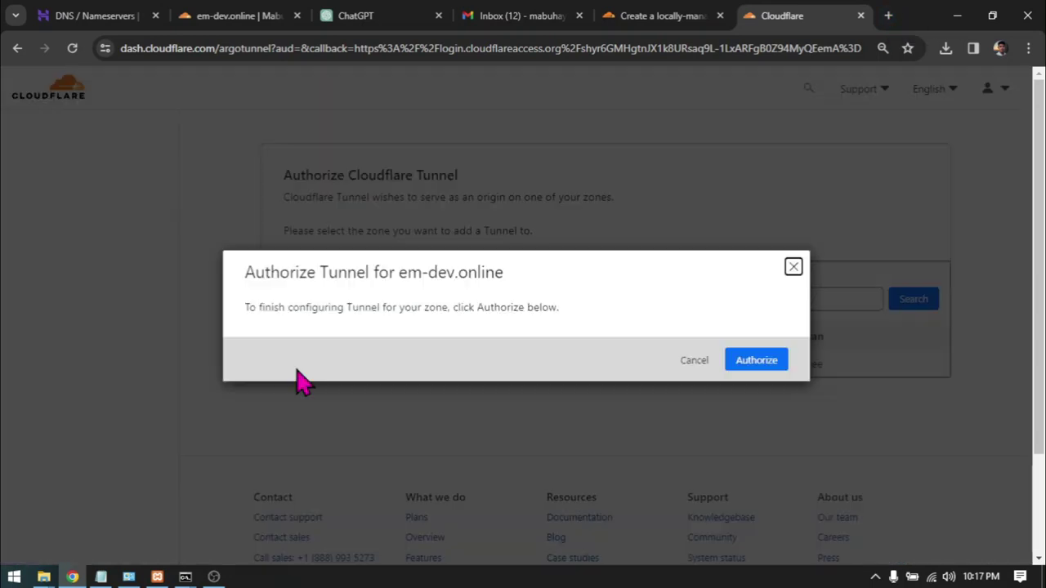
left_click(757, 360)
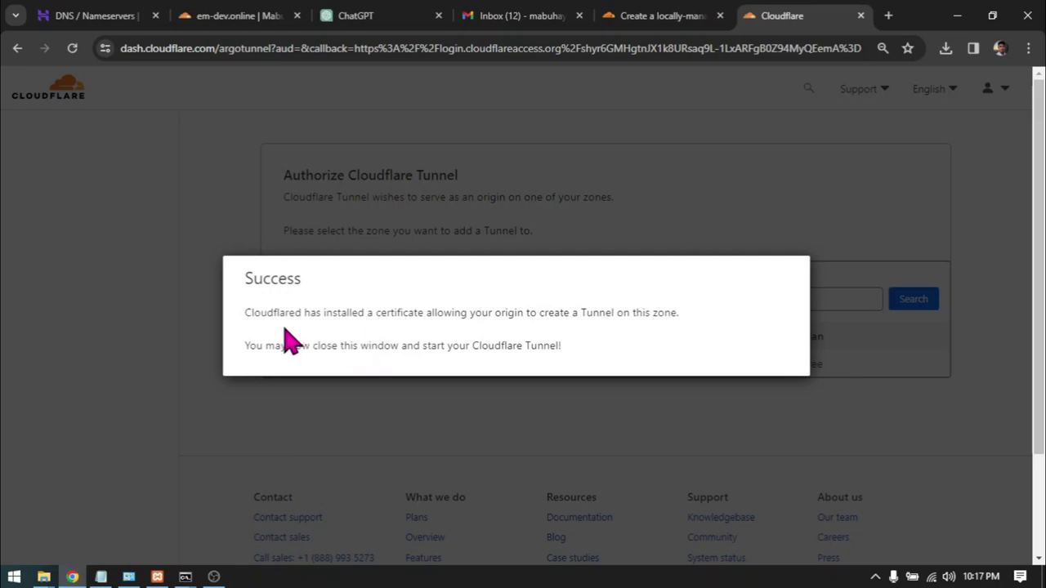
left_click_drag(283, 313, 717, 332)
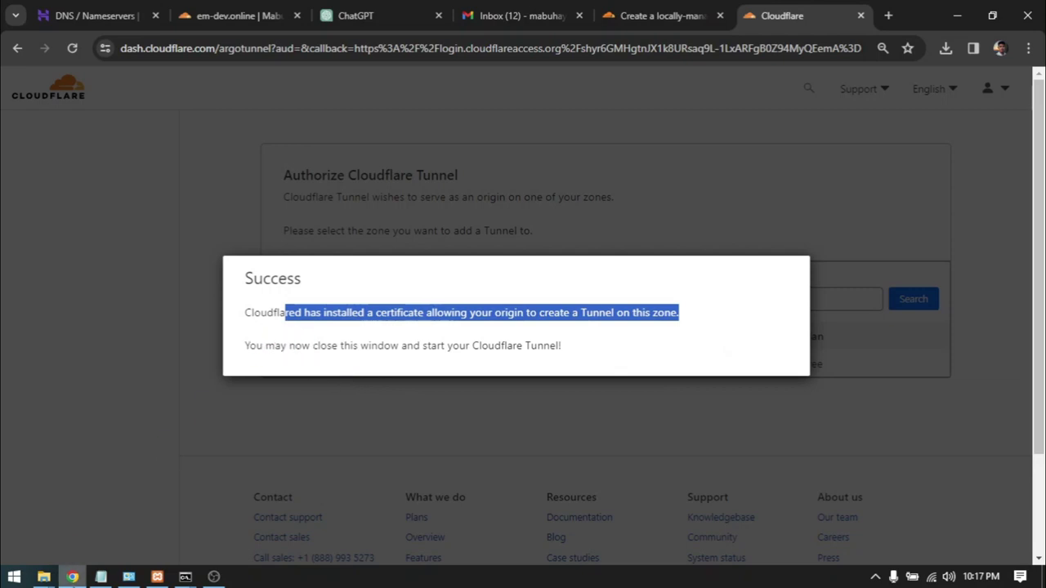
Step: Browse from Local Disk (C:) through Users and the current user's folder to .cloudflared, check cert.pem, and minimize the window
left_click(43, 577)
mouse_move(263, 537)
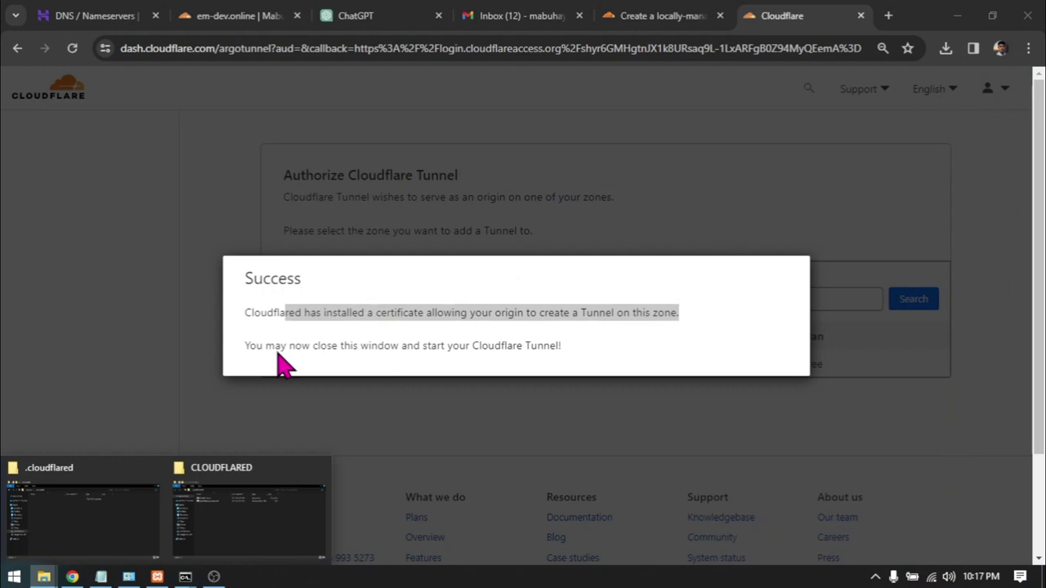
left_click(93, 523)
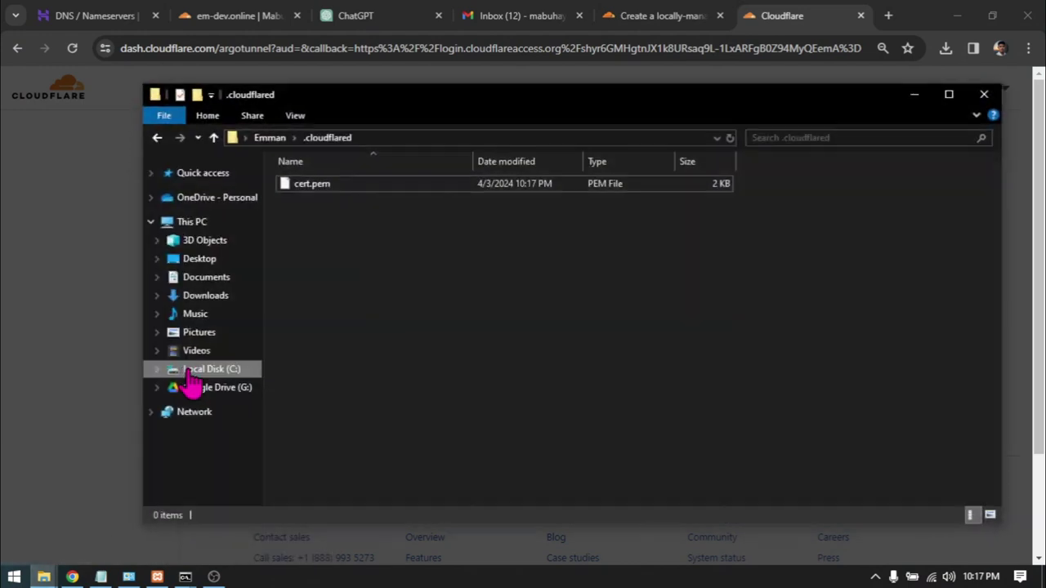
left_click(209, 372)
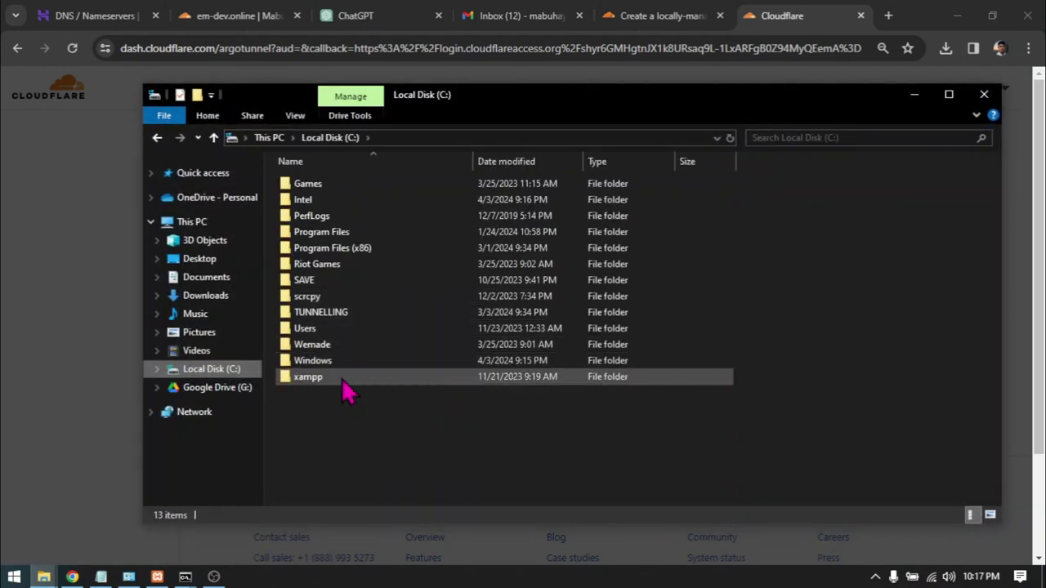
double_click(335, 327)
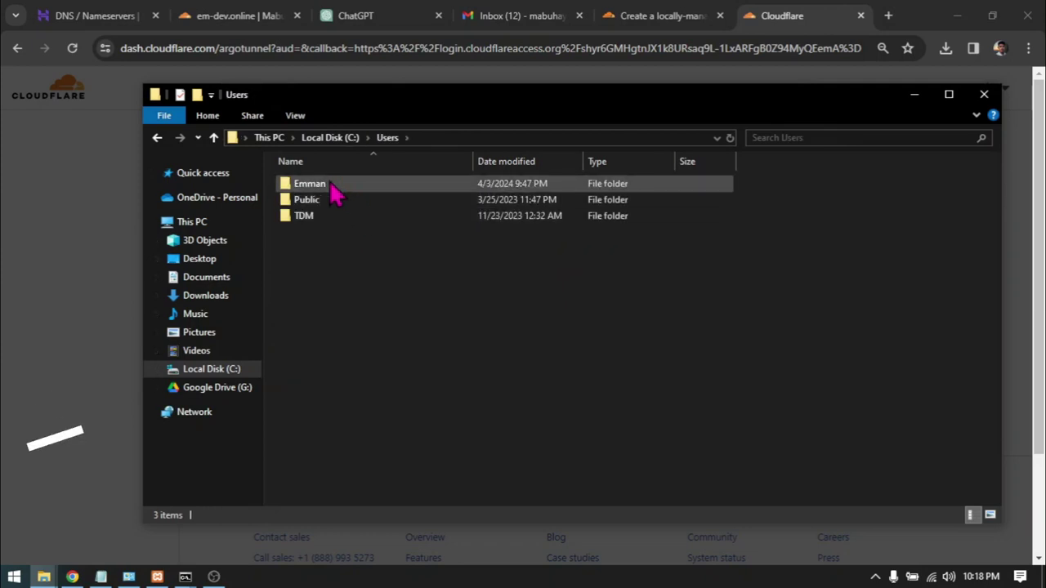
double_click(328, 186)
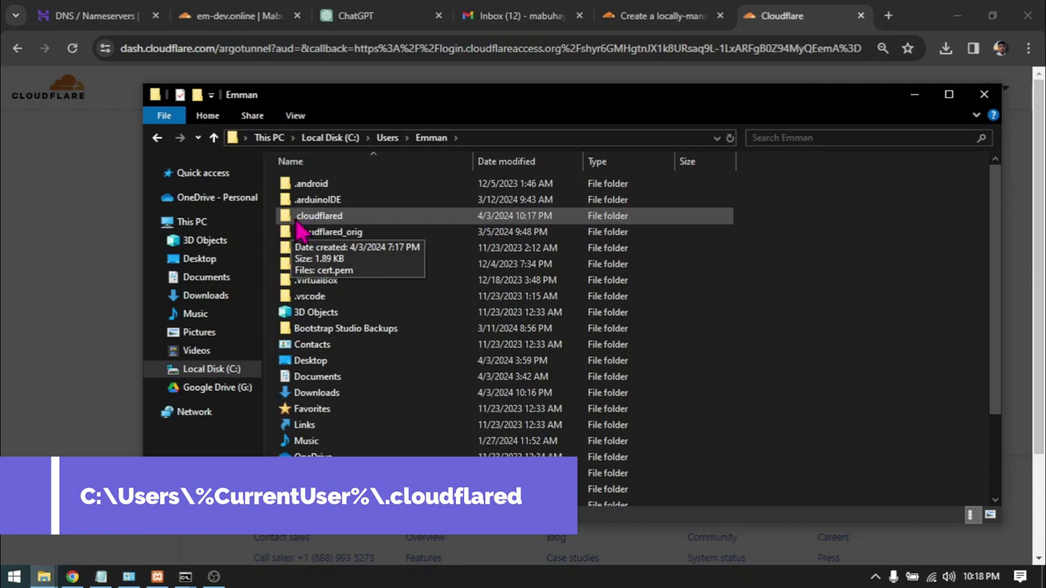
double_click(311, 222)
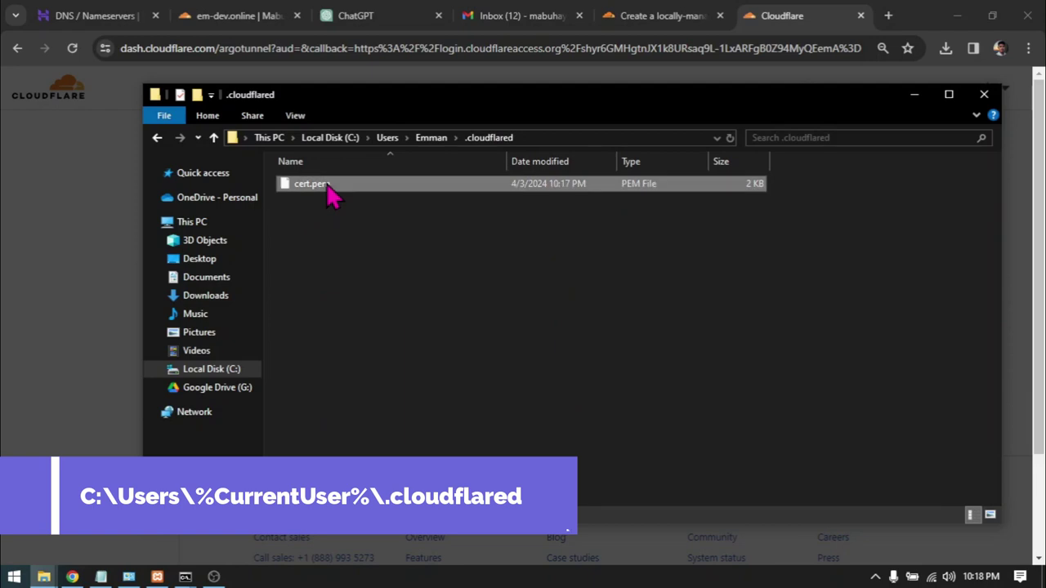
right_click(380, 196)
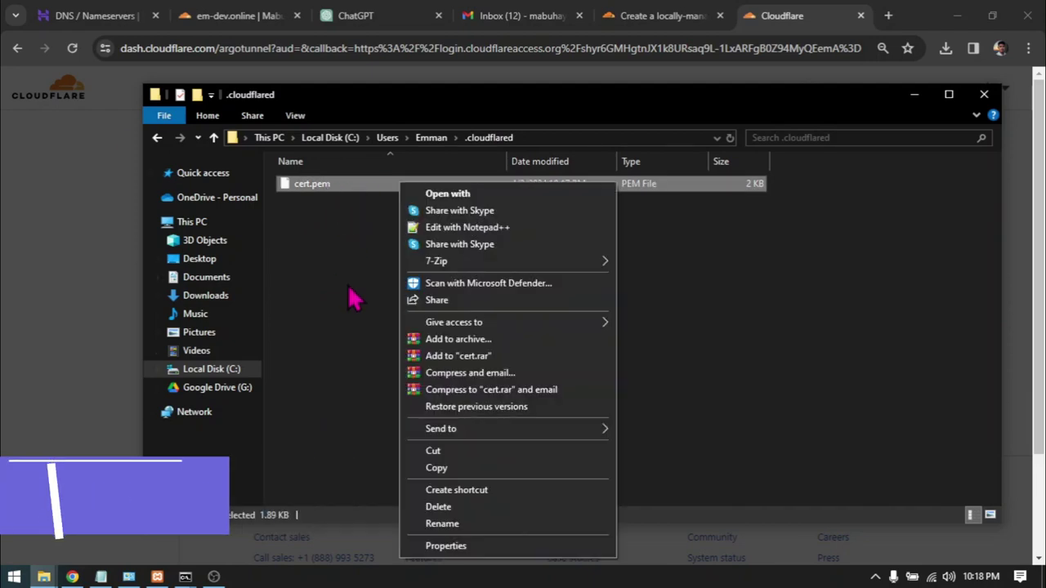
left_click(331, 298)
left_click(915, 97)
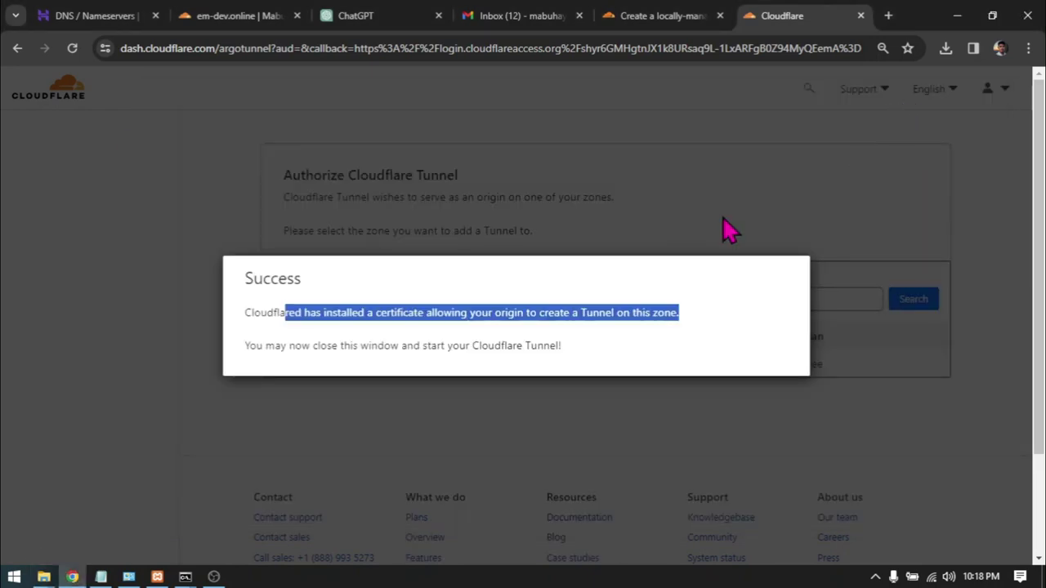
Step: Dismiss the authorization message and switch back to the command prompt
left_click(487, 431)
mouse_move(184, 576)
left_click(280, 539)
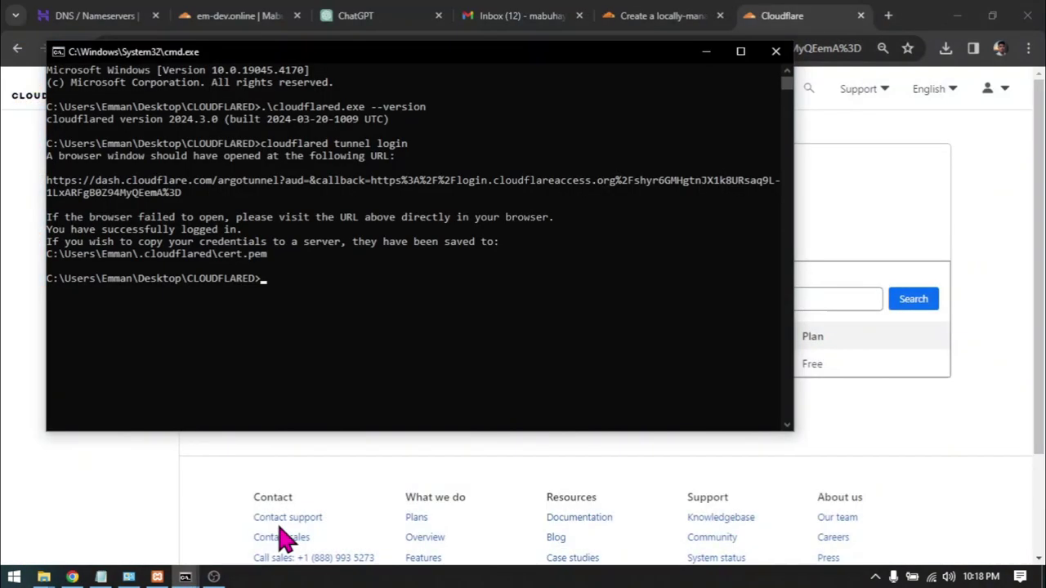
Step: Copy "cloudflared tunnel create mywebsite" from note.txt and run it in the command prompt to create the tunnel
left_click(100, 576)
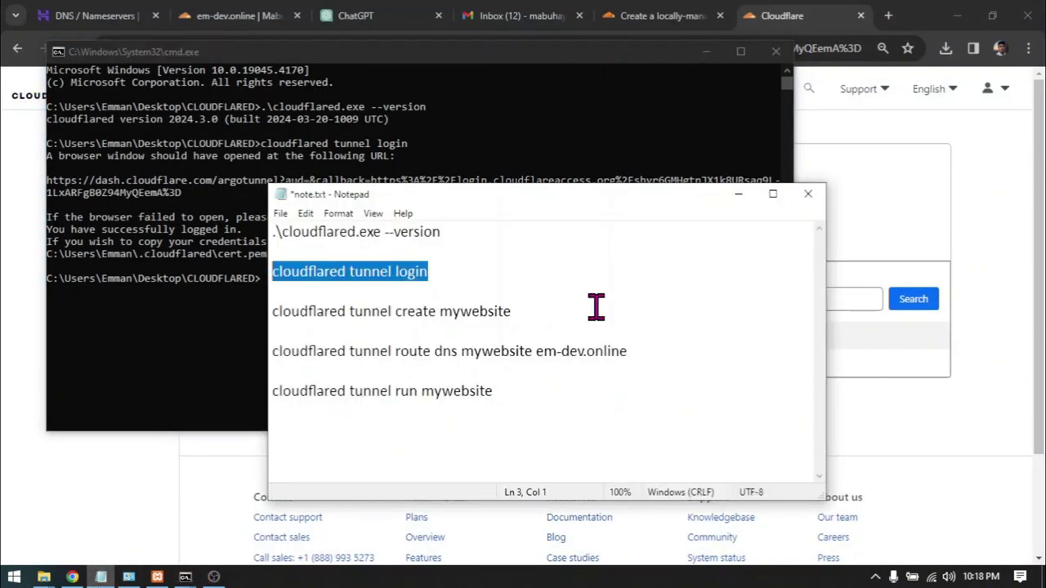
left_click(301, 335)
left_click_drag(274, 323, 271, 316)
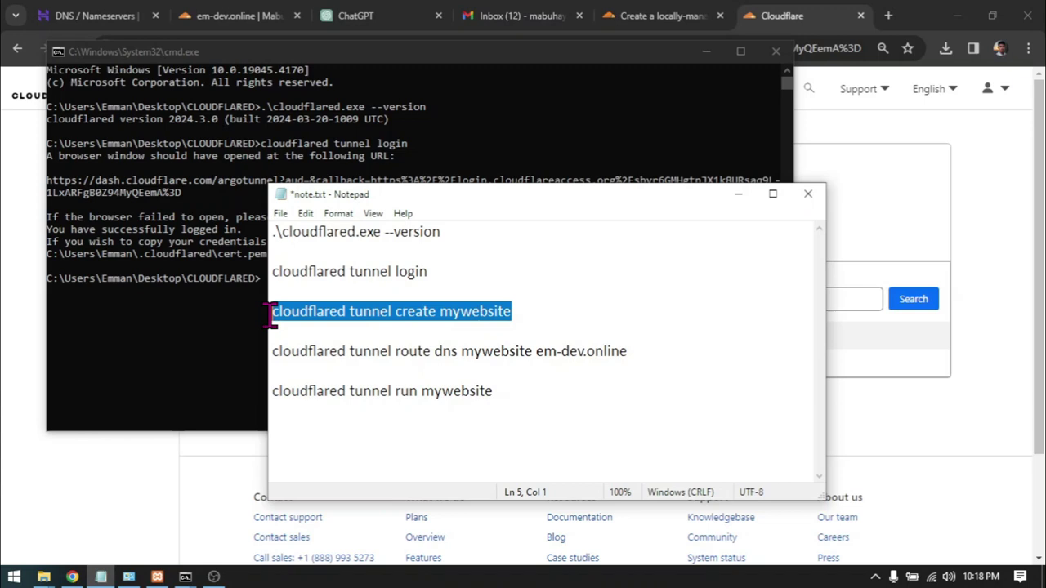
left_click(441, 311)
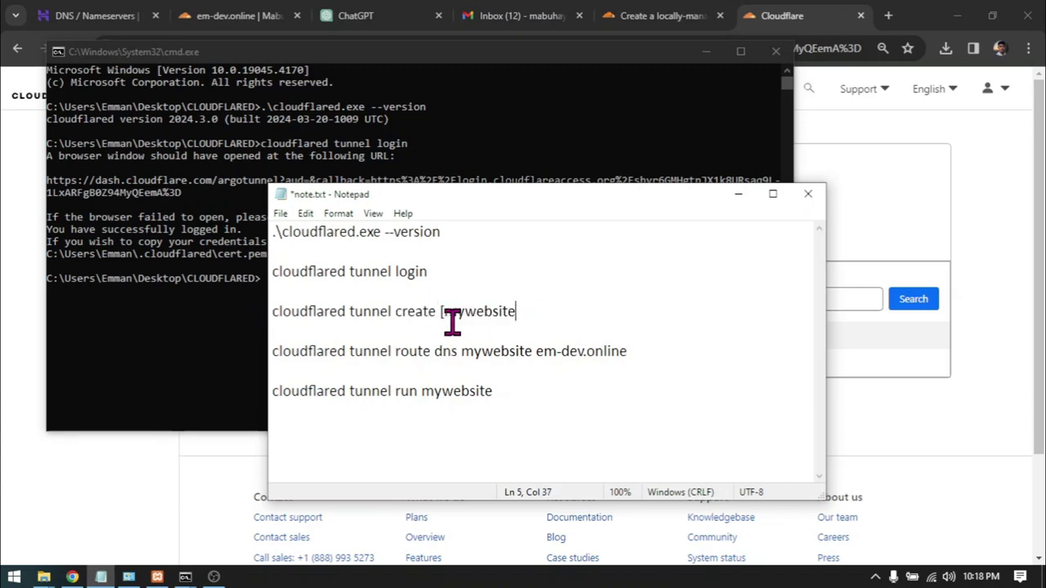
key("BackSpace")
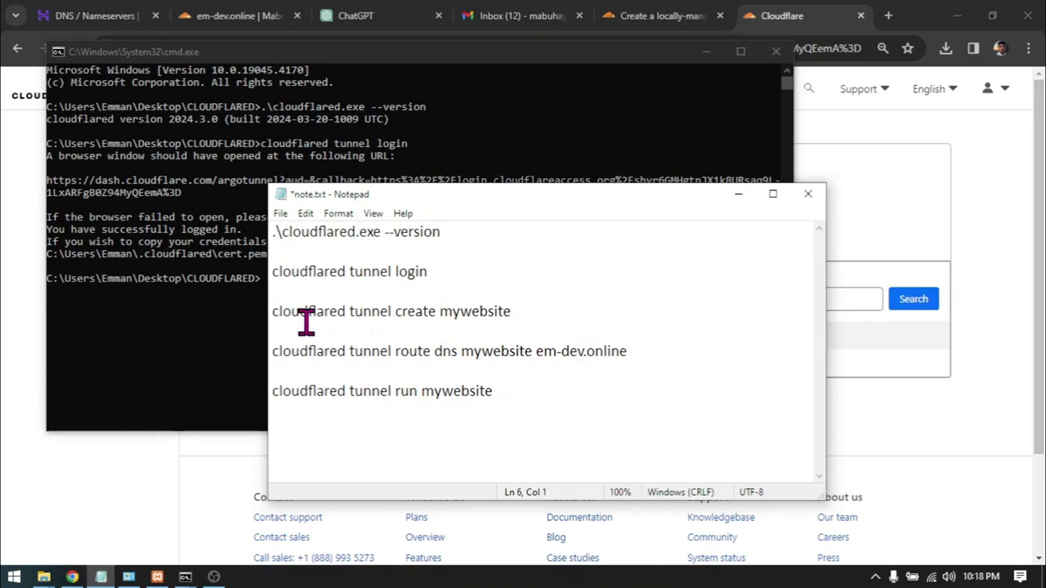
left_click_drag(306, 322, 252, 317)
left_click(220, 321)
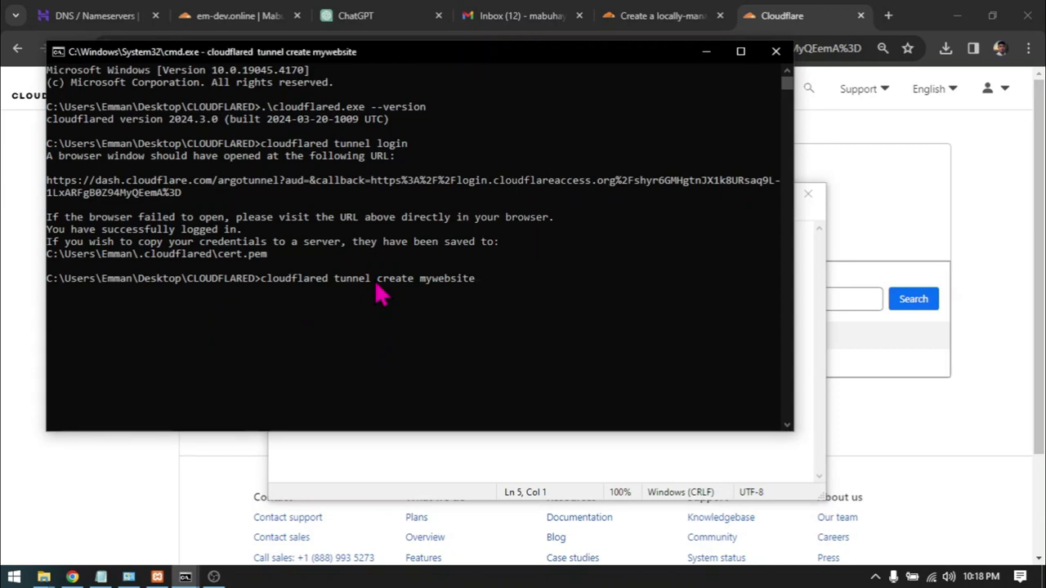
key("Return")
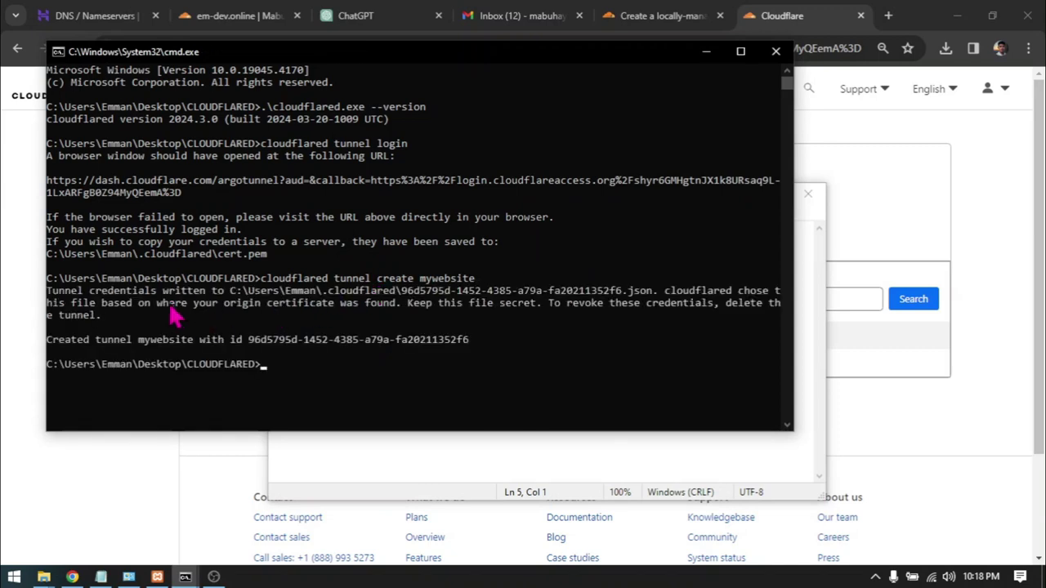
left_click_drag(400, 292, 432, 295)
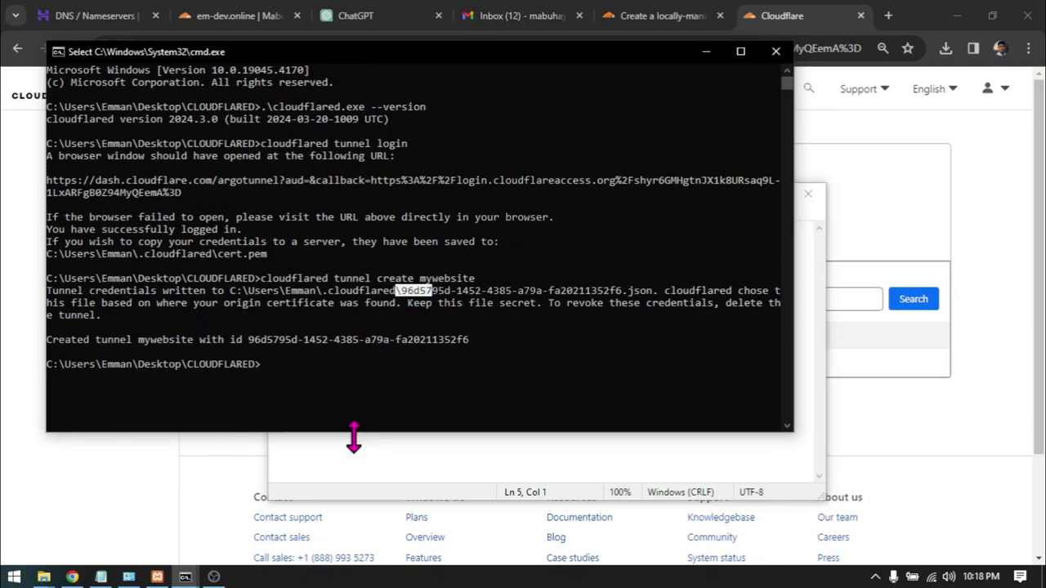
left_click(353, 439)
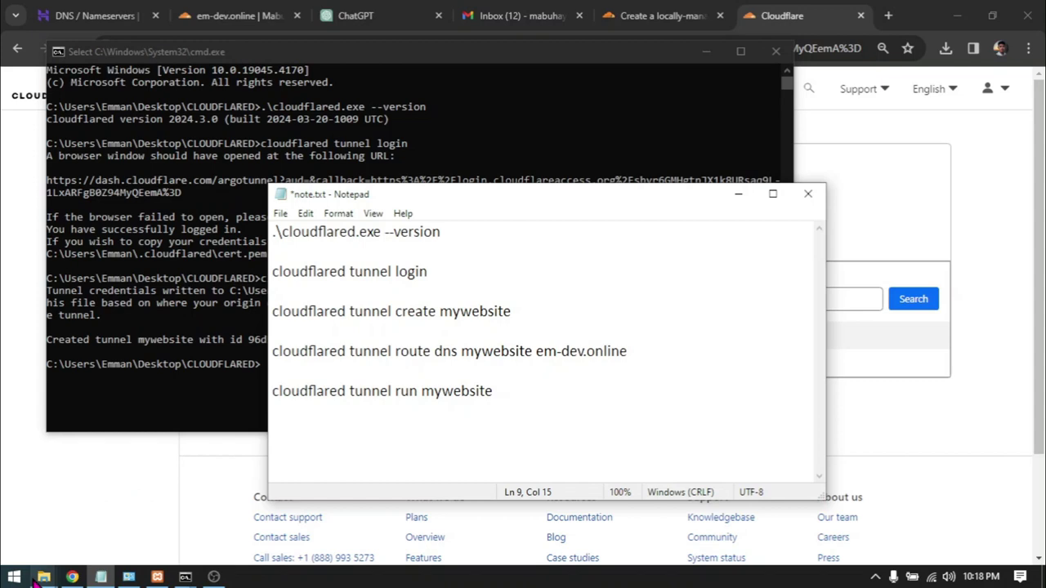
mouse_move(44, 576)
left_click(272, 525)
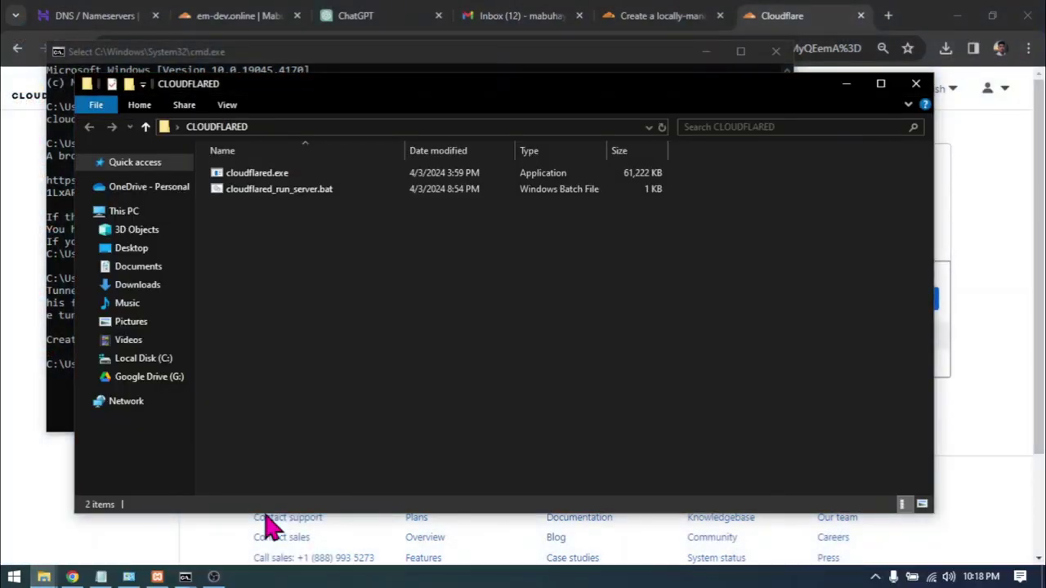
right_click(297, 224)
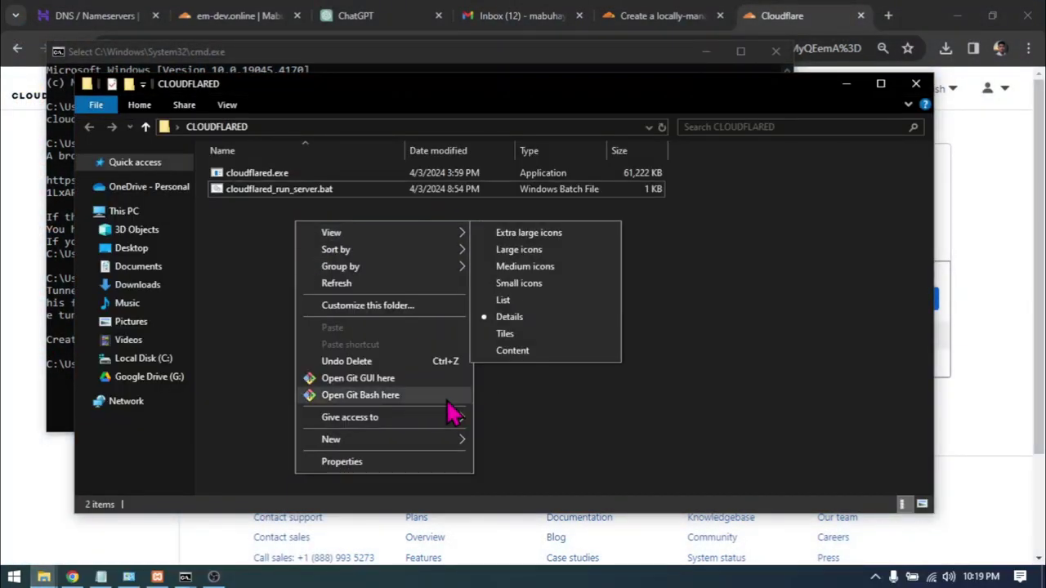
left_click(59, 397)
Step: Switch to the already open window of the .cloudflared folder that holds the tunnel's JSON credentials file
mouse_move(44, 577)
left_click(49, 539)
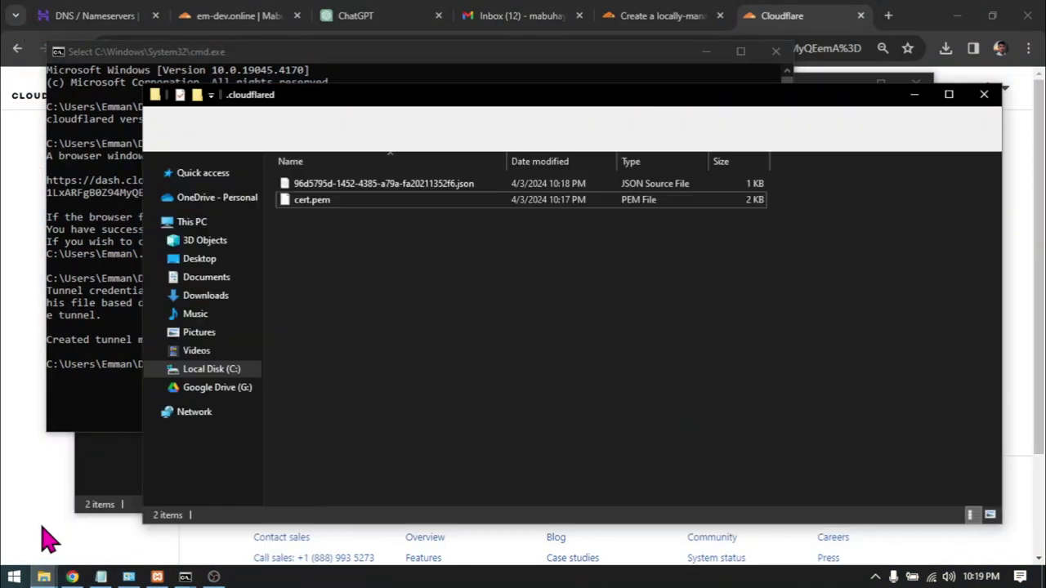
right_click(382, 248)
left_click(295, 116)
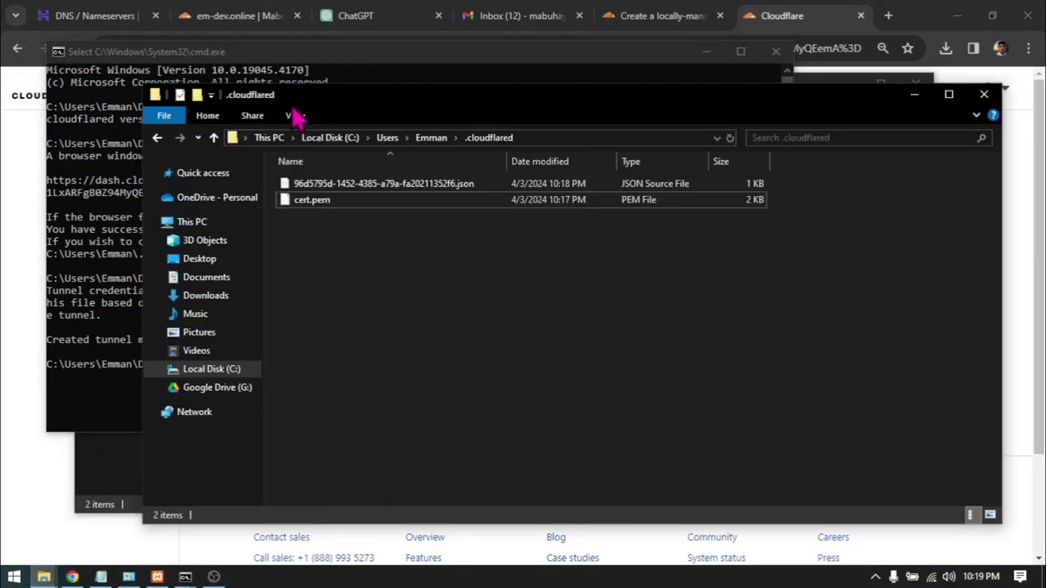
Step: Turn the display of file name extensions off and back on in the .cloudflared folder
left_click(309, 121)
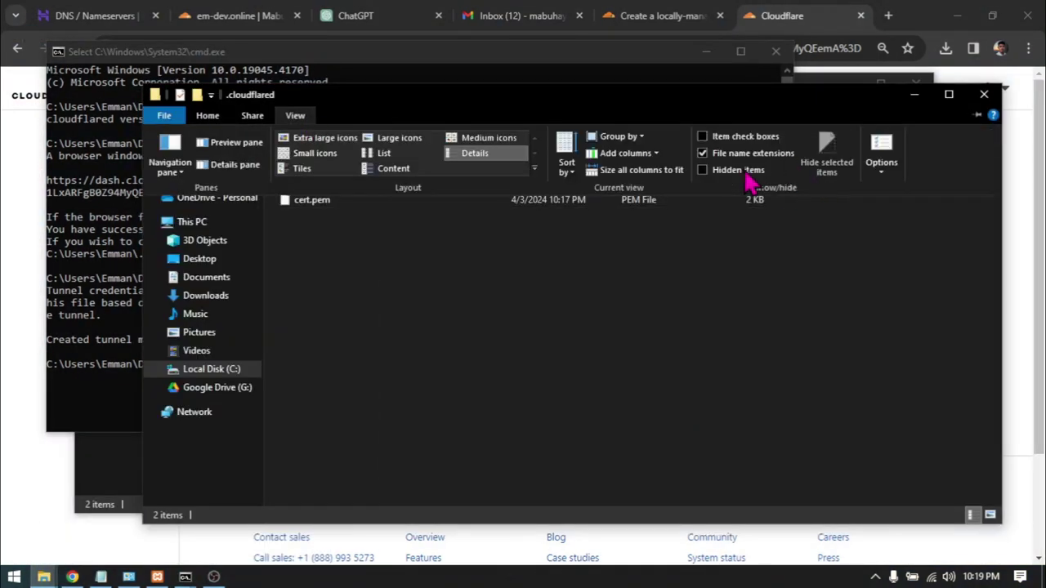
left_click(297, 116)
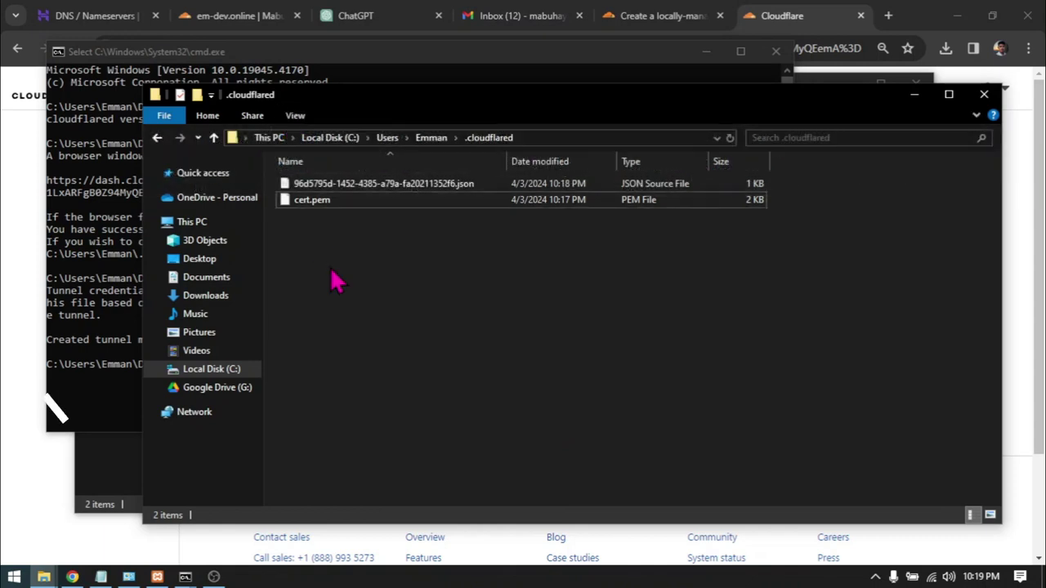
left_click(288, 115)
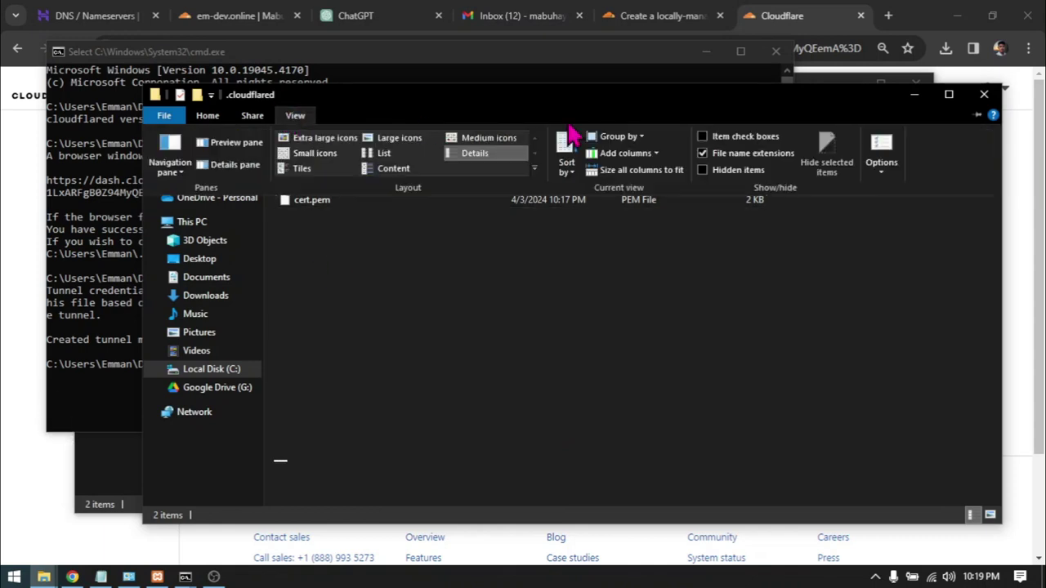
left_click(719, 154)
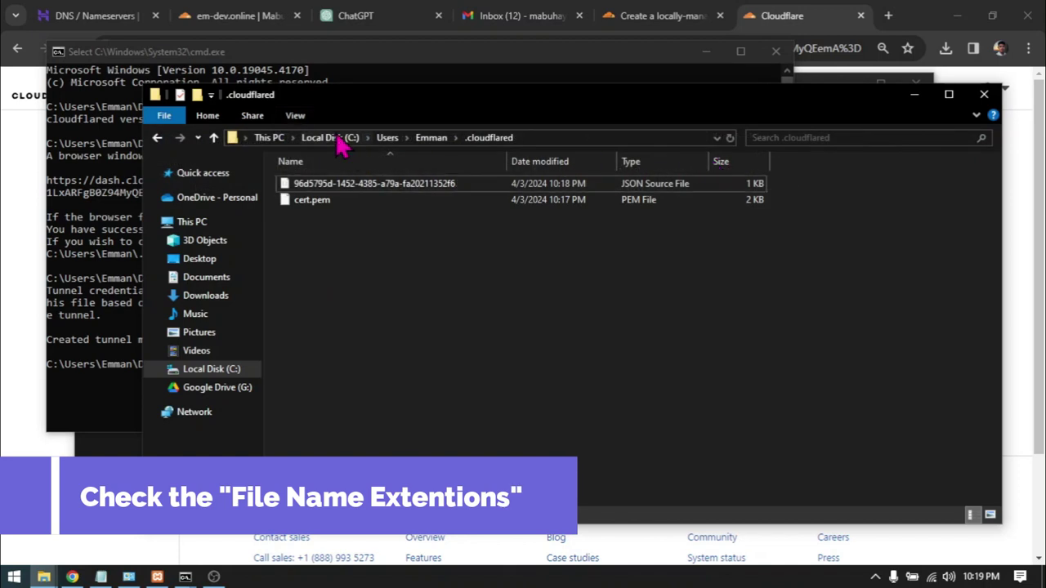
left_click(296, 116)
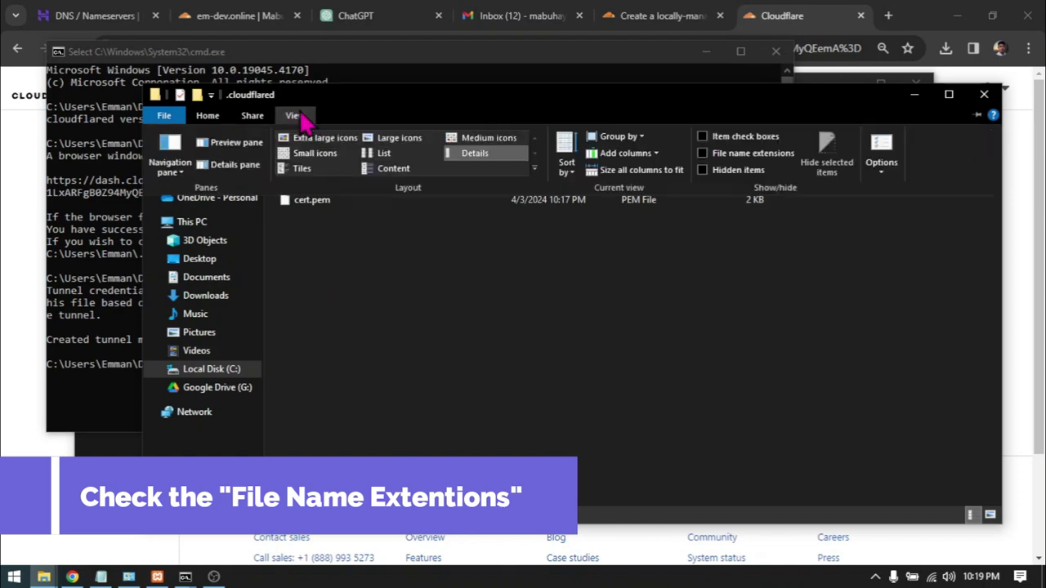
left_click(702, 154)
Step: Create a text document named config.yml in the .cloudflared folder, accept the extension change, and open the file for editing
right_click(417, 269)
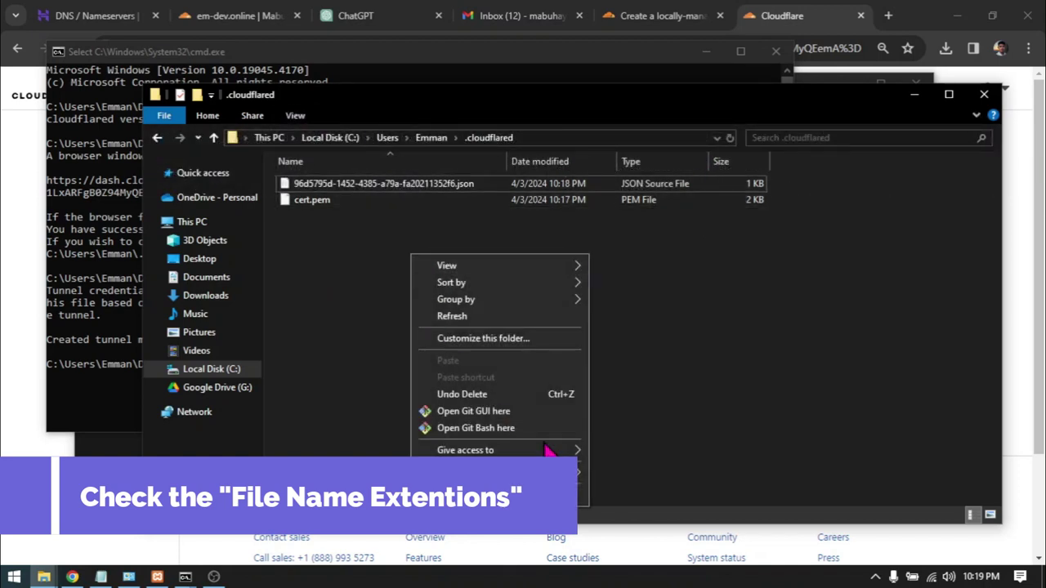
mouse_move(474, 473)
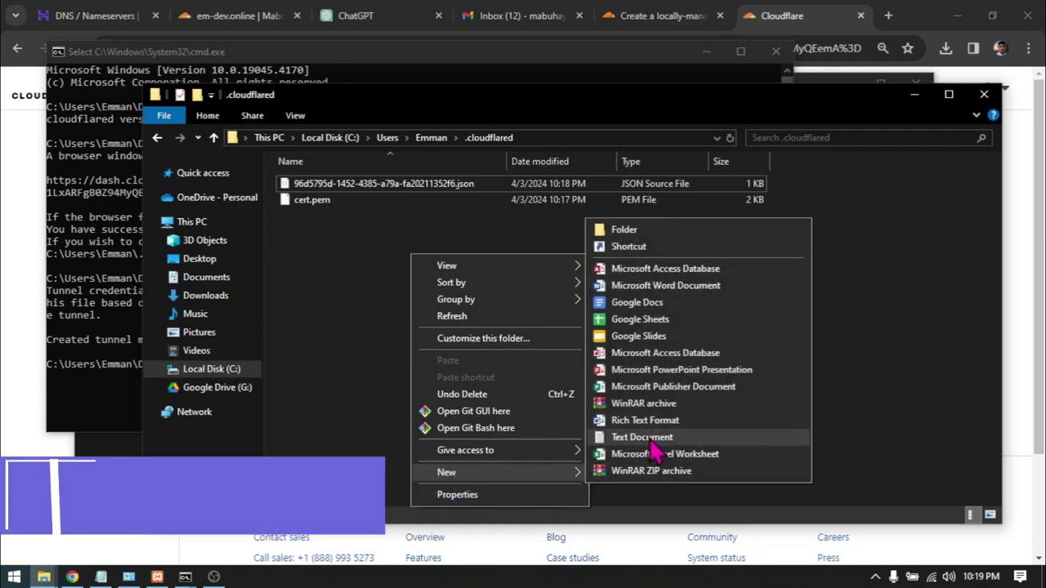
left_click(645, 438)
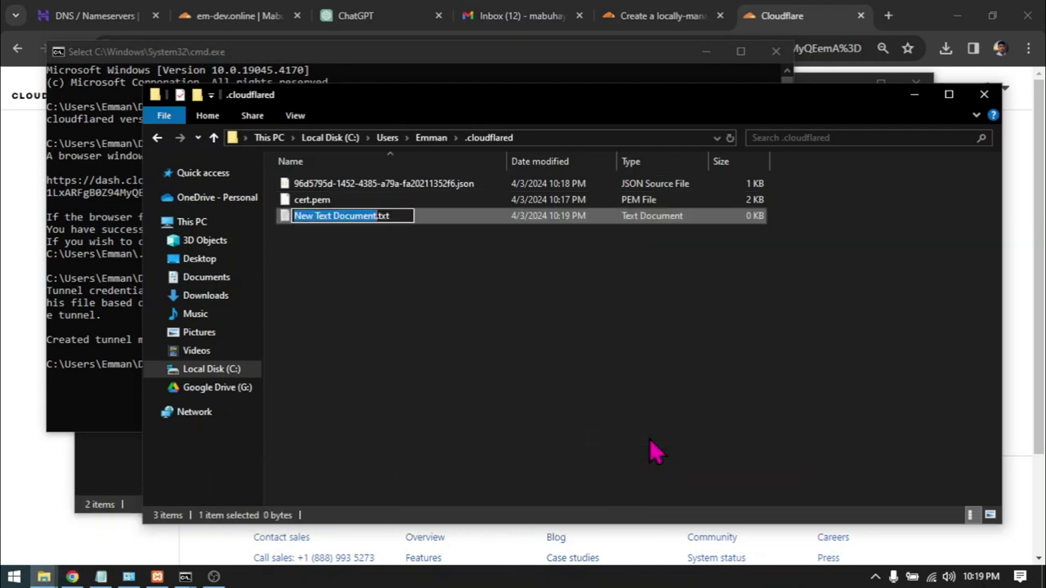
type("config")
key("Delete")
key("Delete")
key("Delete")
key("Delete")
type(".y")
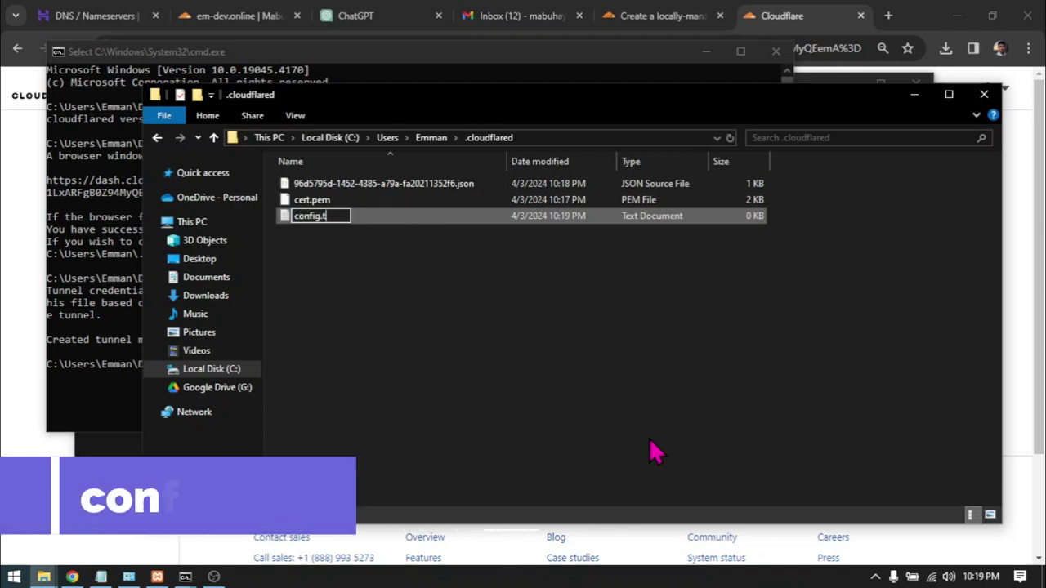
type("ml")
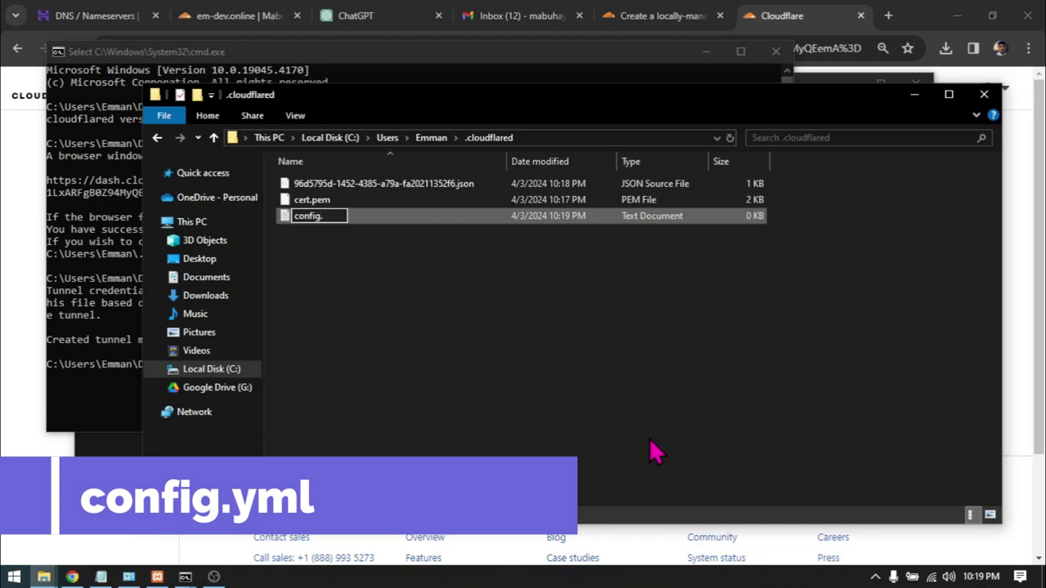
key("Return")
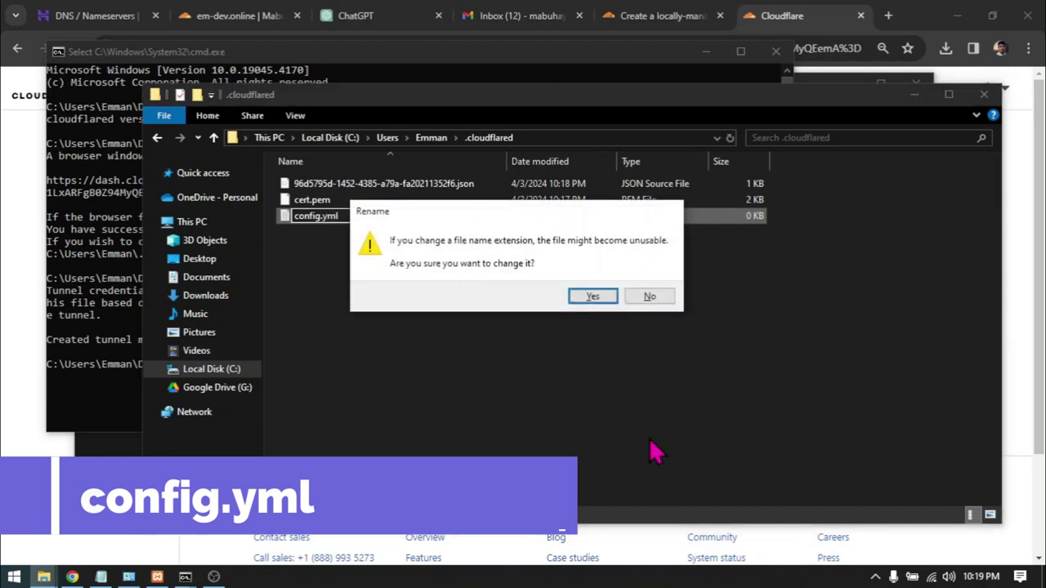
key("Return")
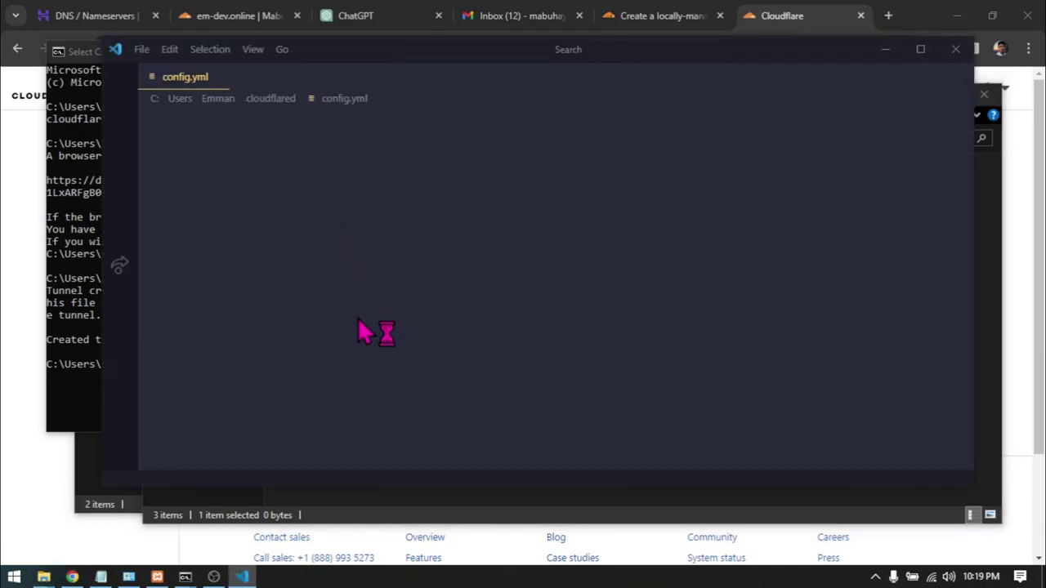
Step: Bring up section 4, "Create a configuration file", on the Cloudflare local tunnel docs page and enlarge the text
left_click(692, 15)
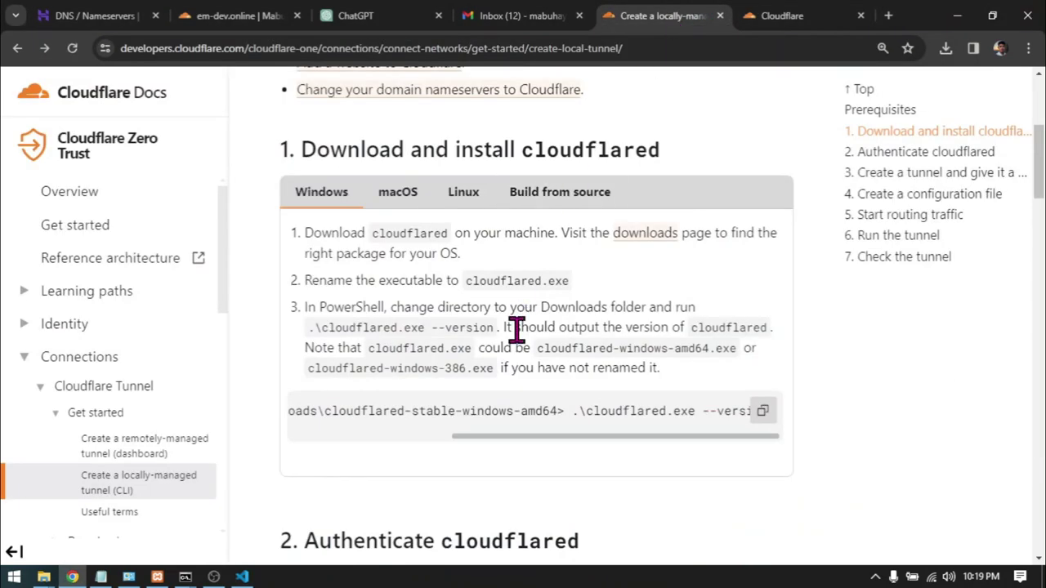
scroll(516, 326, "down", 15)
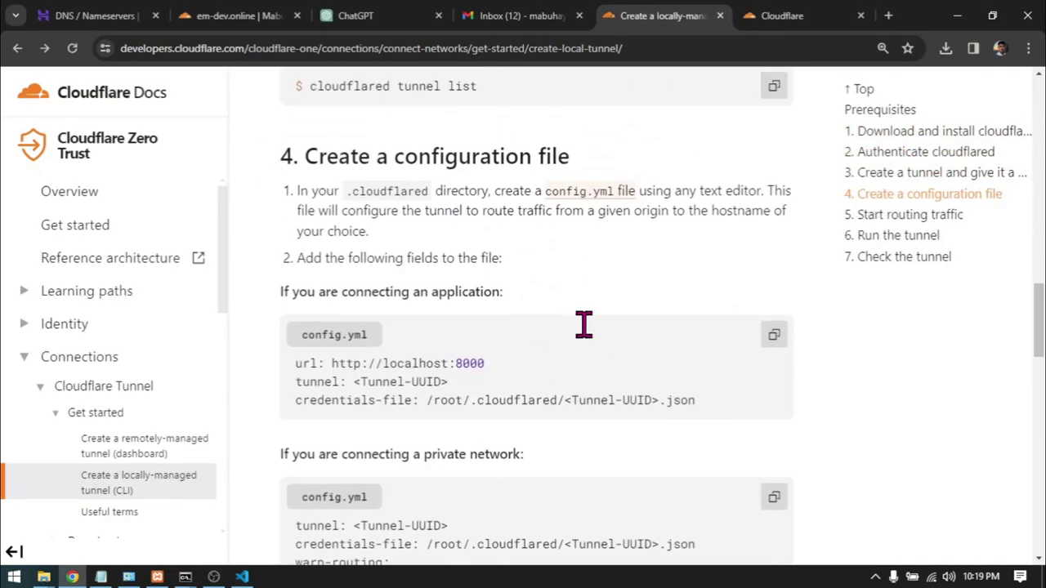
scroll(780, 352, "down", 1)
left_click_drag(724, 327, 304, 287)
scroll(390, 292, "up", 1)
scroll(346, 283, "down", 1)
left_click(348, 286)
key("ctrl+plus")
key("ctrl+plus")
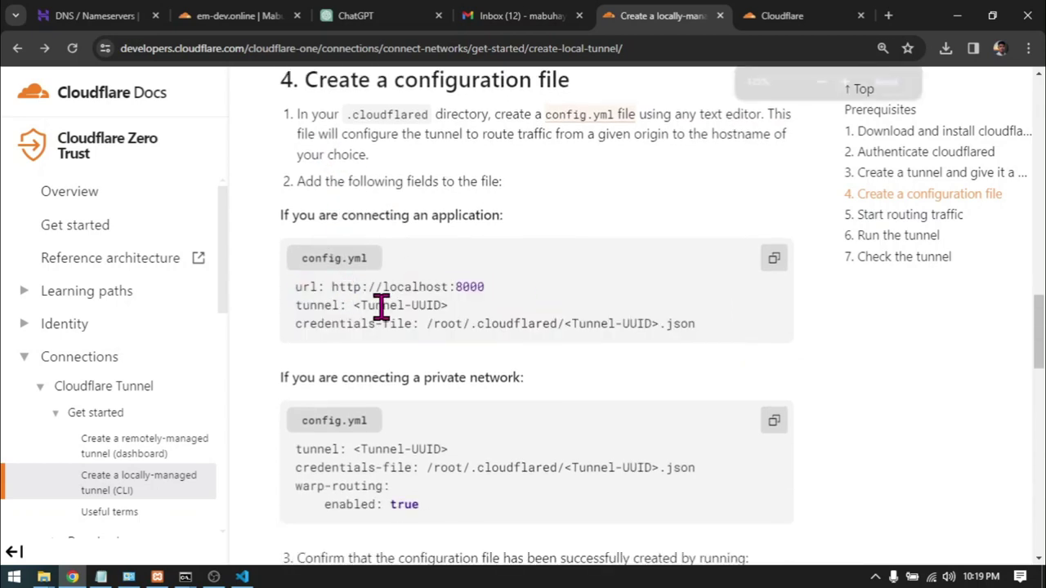
Step: Copy the url, tunnel and credentials-file lines for connecting an application from the docs into config.yml and save it
scroll(455, 259, "up", 1)
left_click_drag(334, 245, 649, 285)
left_click_drag(812, 367, 345, 330)
right_click(400, 335)
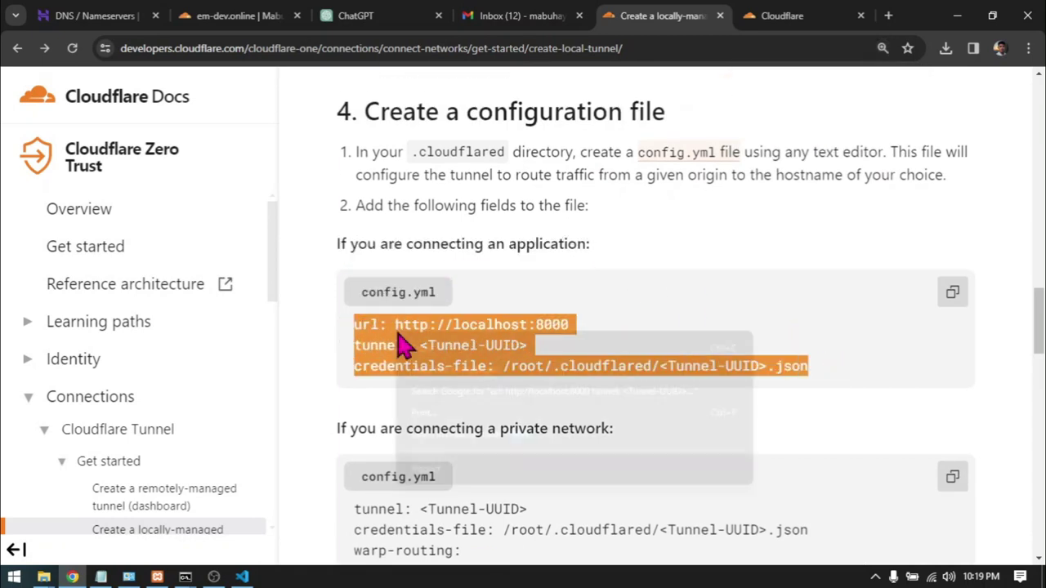
left_click(406, 348)
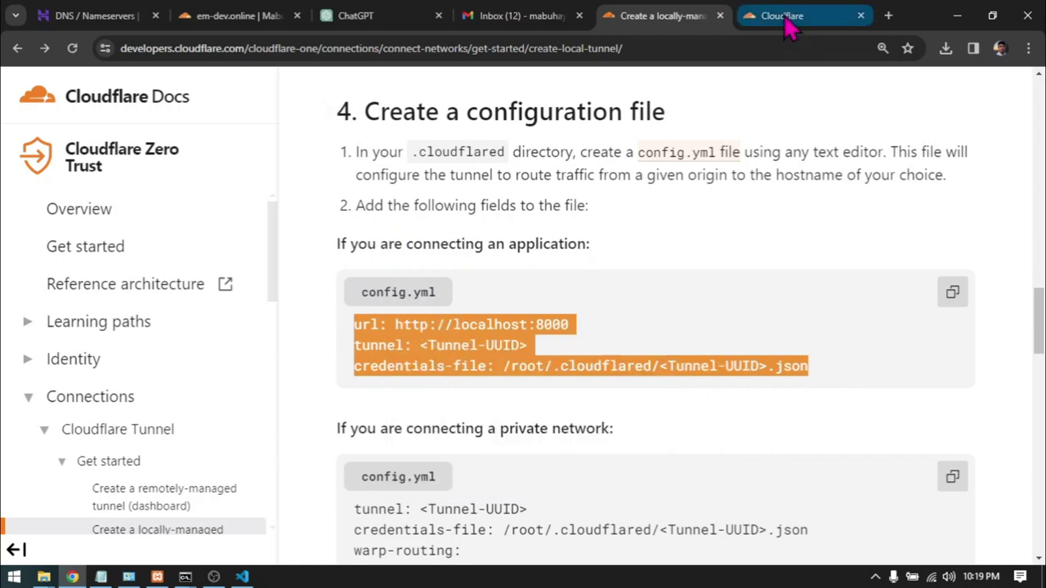
left_click(243, 576)
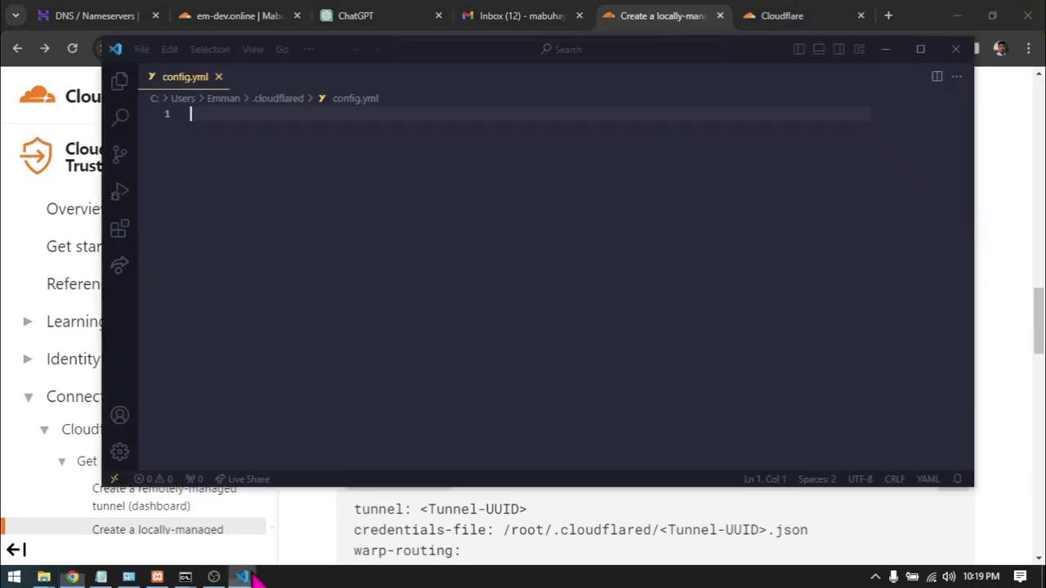
key("ctrl+v")
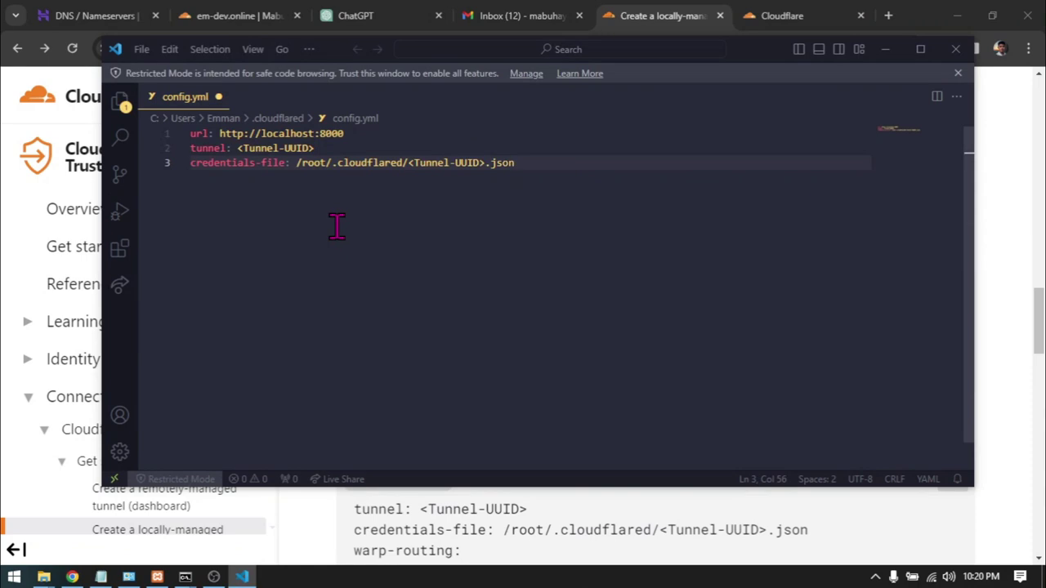
Step: Copy the tunnel ID from the name of the JSON credentials file in the .cloudflared folder, without its extension
left_click(44, 576)
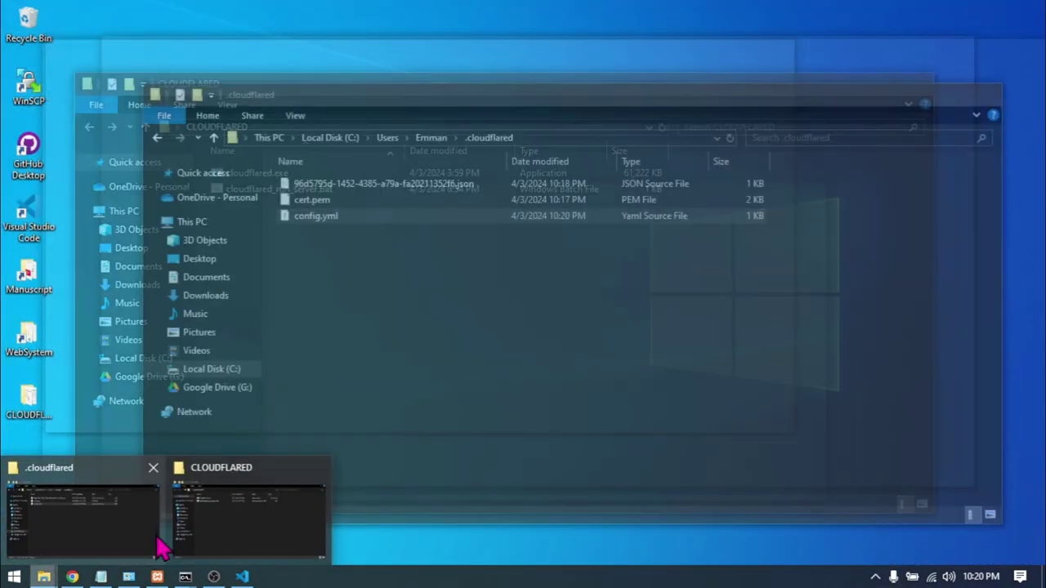
left_click(112, 545)
left_click_drag(411, 96, 409, 222)
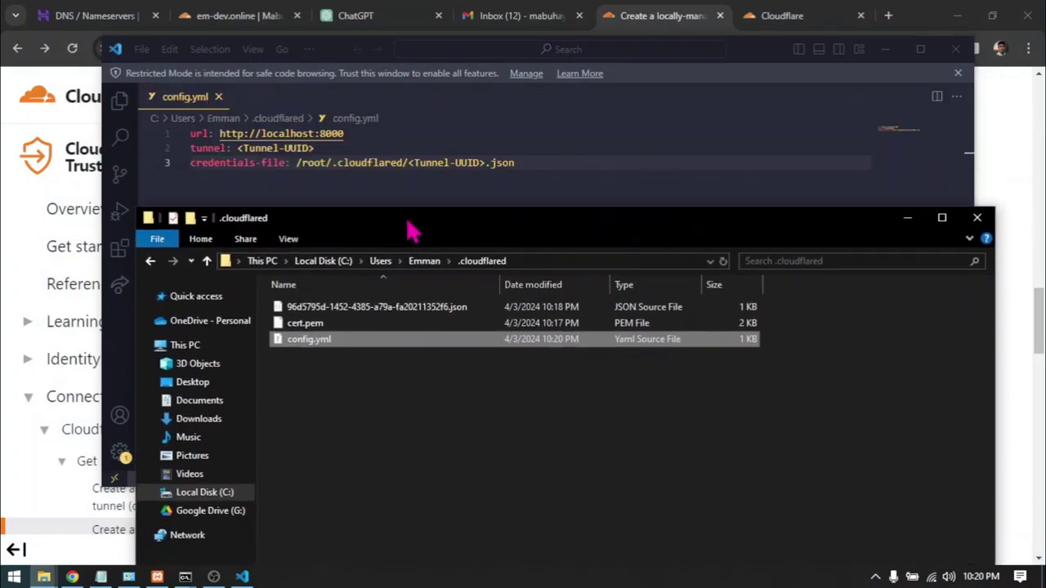
left_click(357, 314)
right_click(358, 317)
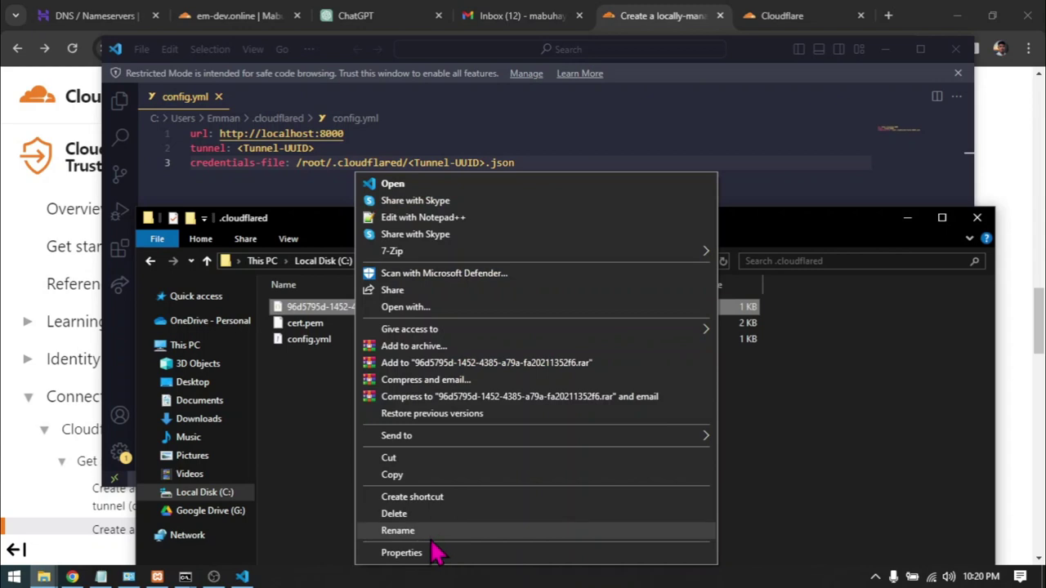
left_click(434, 551)
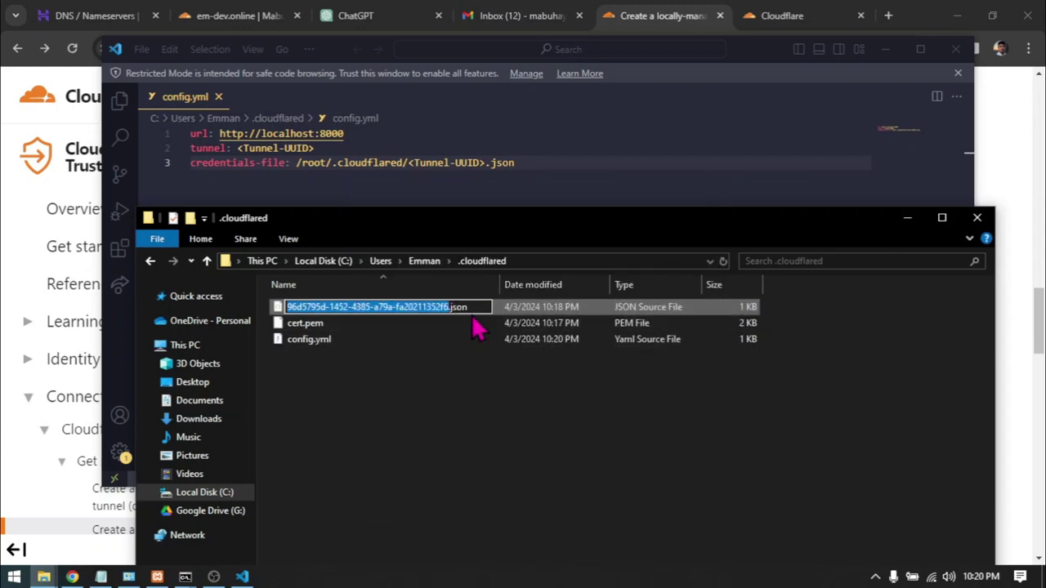
Step: Replace both <Tunnel-UUID> placeholders in config.yml, on the tunnel and credentials-file lines, with the copied tunnel ID
left_click_drag(317, 148, 242, 151)
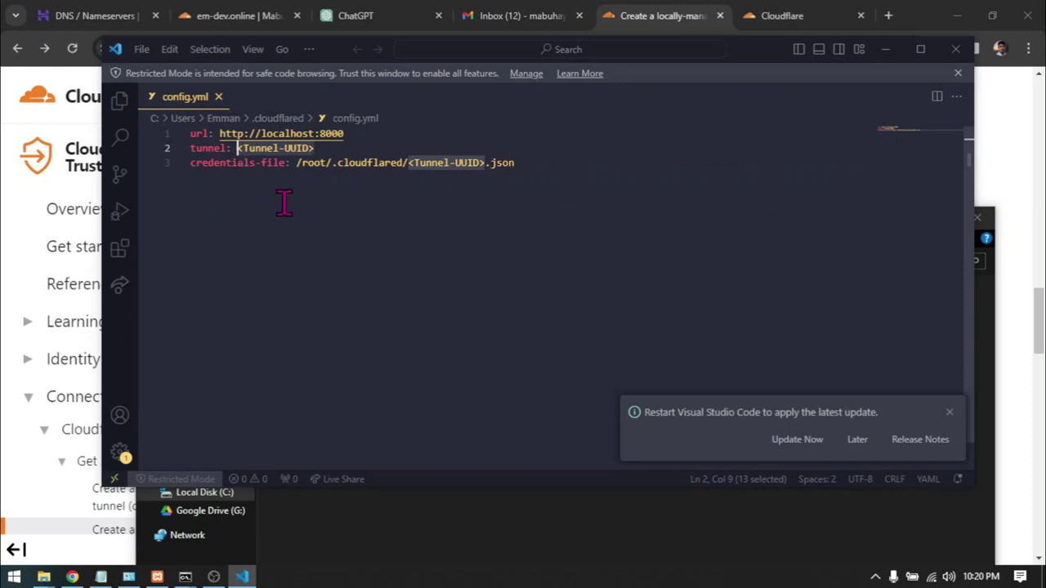
key("BackSpace")
key("ctrl+v")
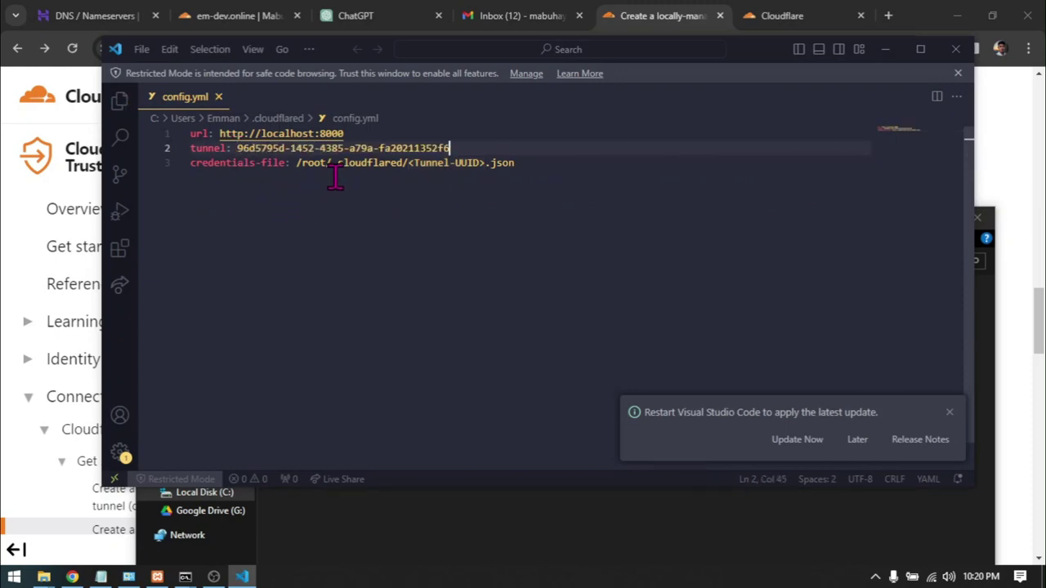
left_click_drag(487, 161, 415, 161)
key("BackSpace")
key("ctrl+v")
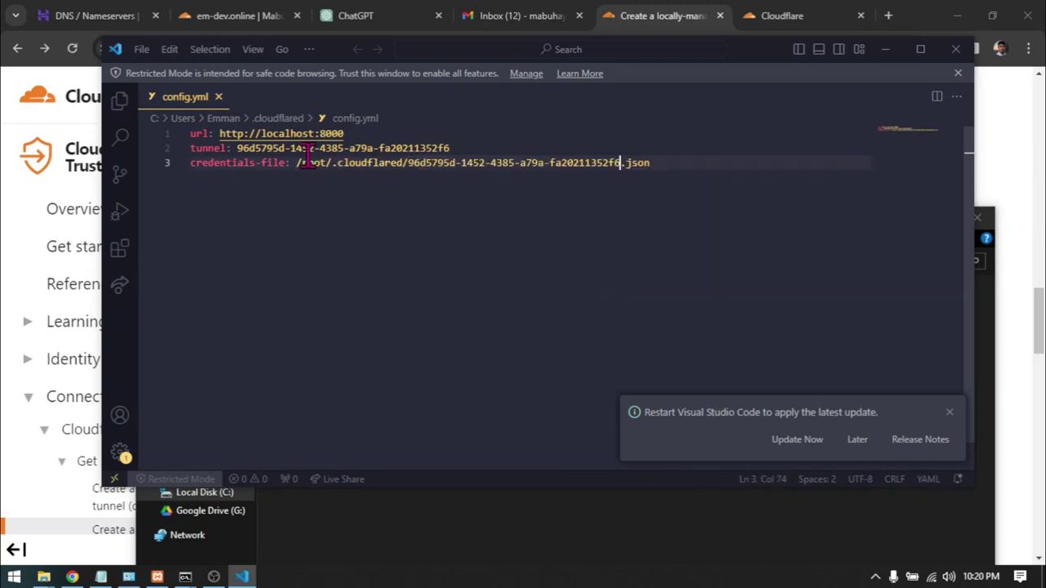
Step: Copy the full path of the .cloudflared folder from File Explorer
double_click(368, 164)
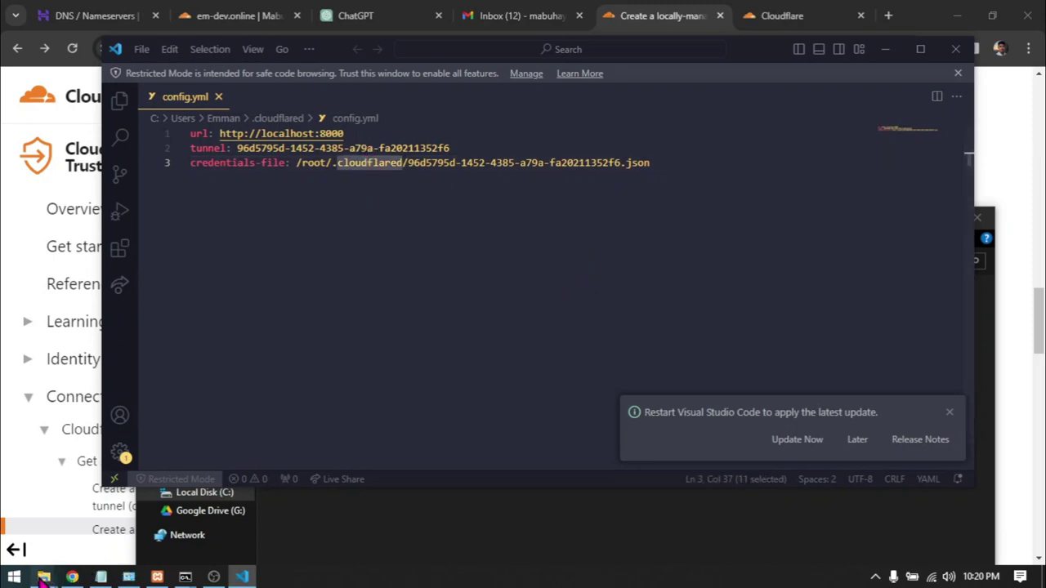
mouse_move(44, 577)
mouse_move(276, 517)
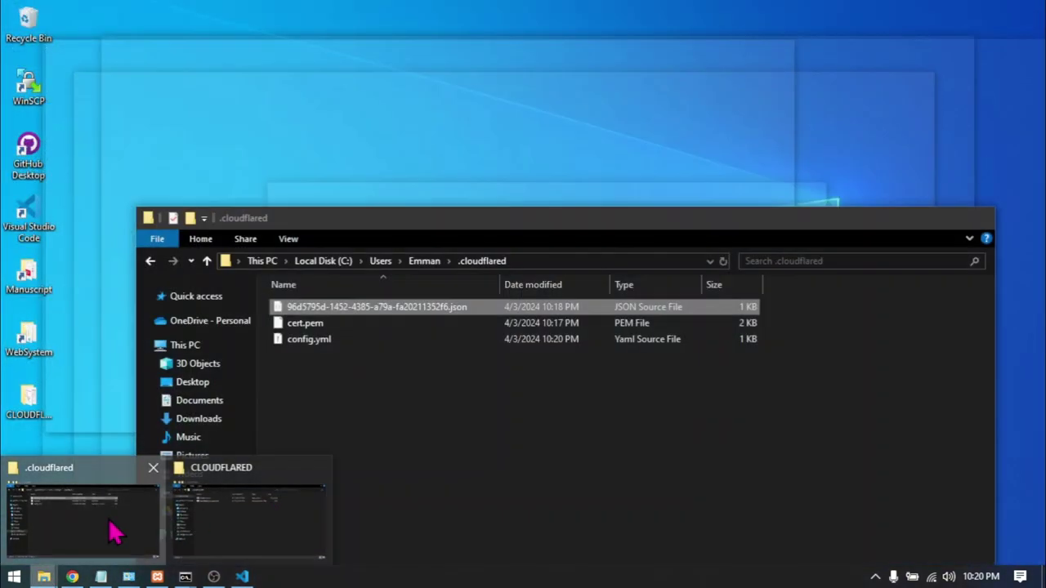
left_click(110, 532)
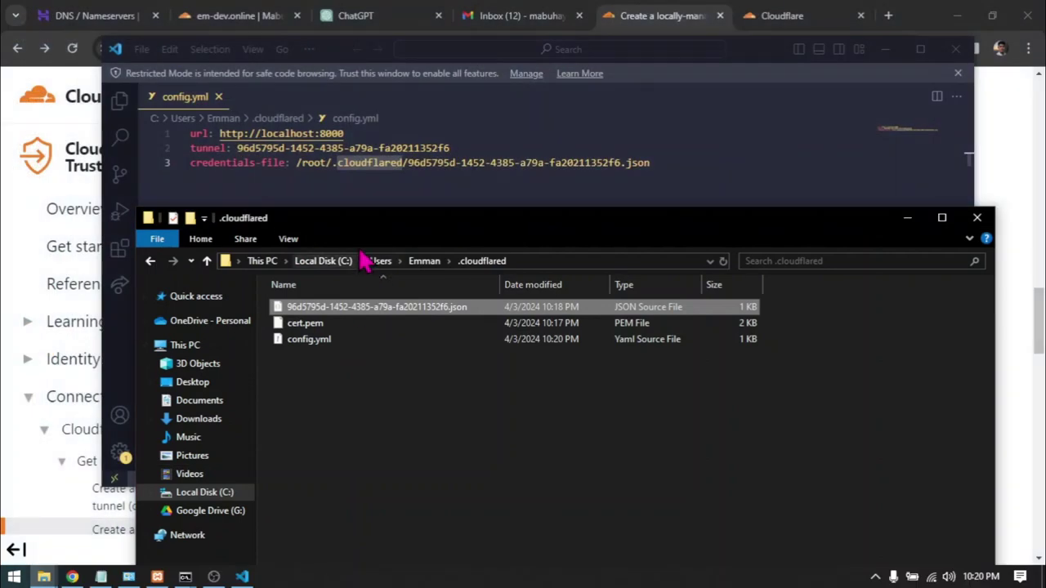
left_click(513, 261)
left_click(450, 353)
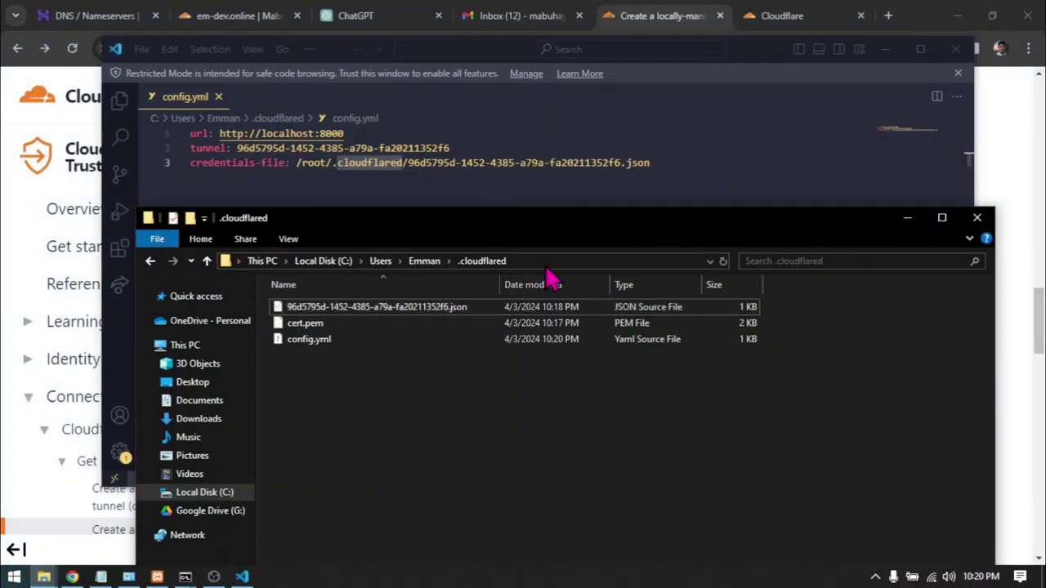
left_click(515, 262)
left_click_drag(386, 261, 222, 266)
key("ctrl+c")
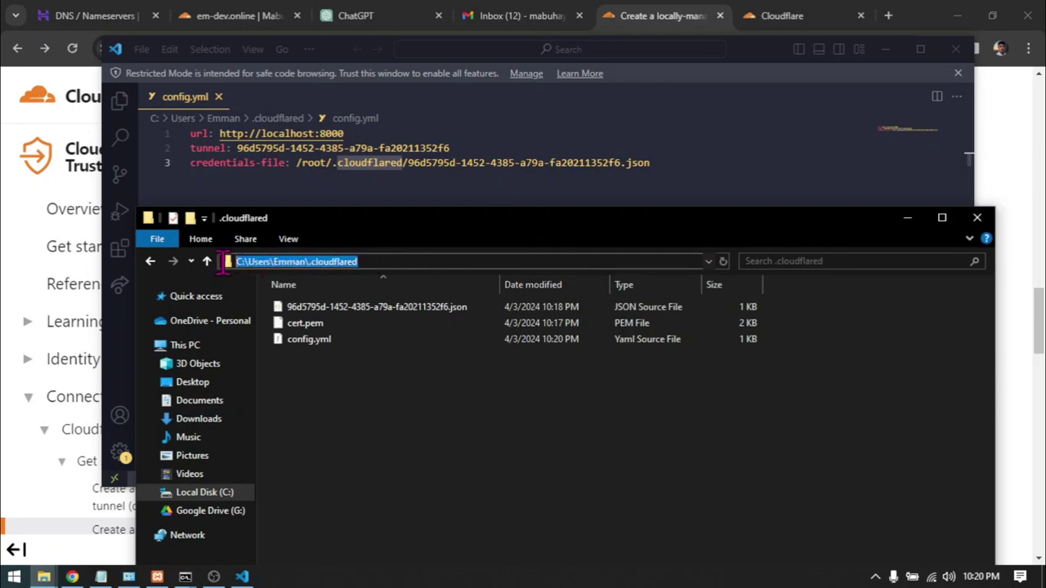
Step: Replace /root/.cloudflared on the credentials-file line of config.yml with the copied Windows folder path
double_click(382, 164)
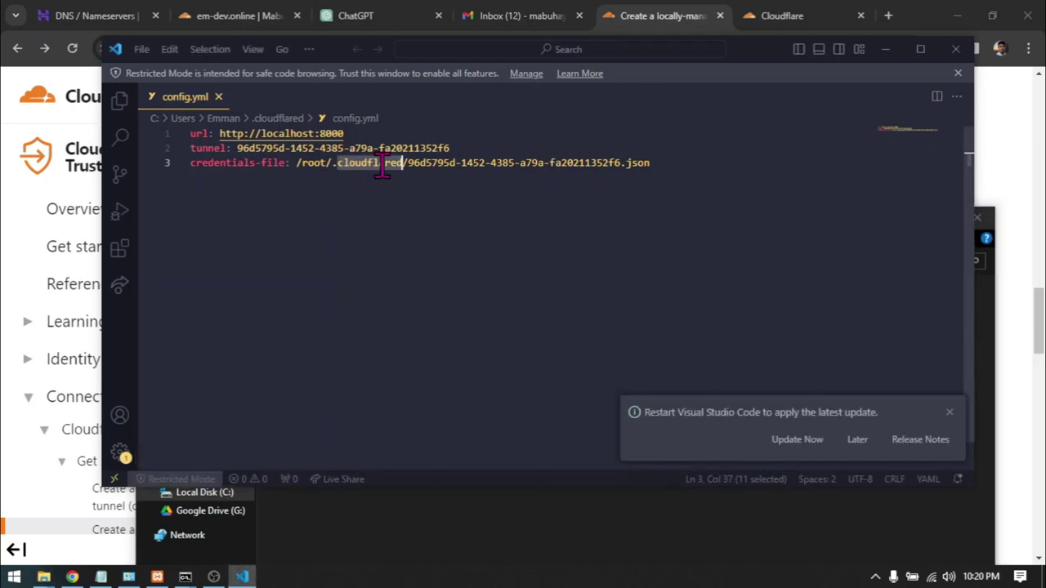
left_click(404, 163)
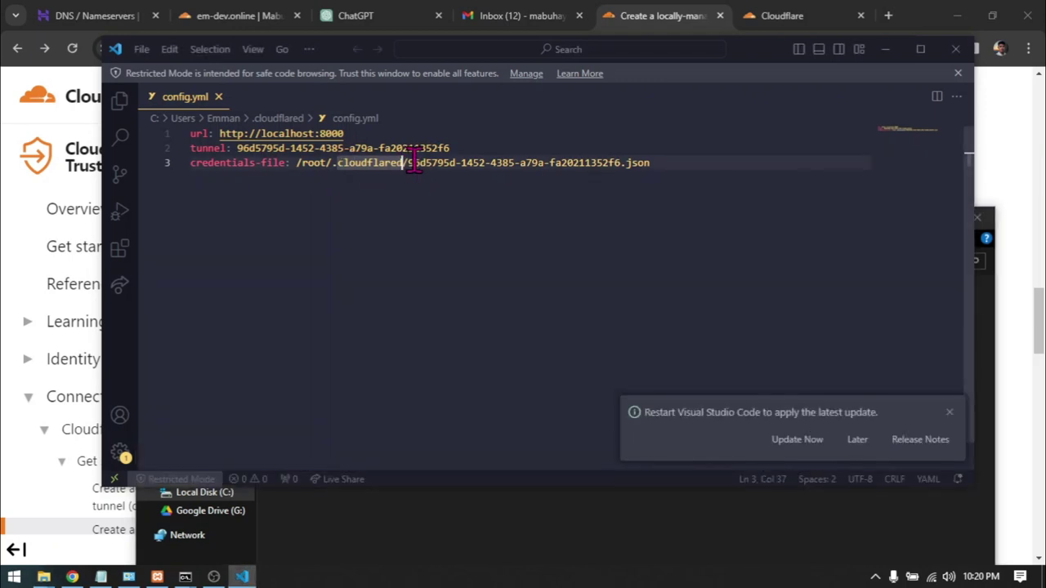
key("BackSpace")
key("BackSpace")
key("BackSpace")
key("BackSpace")
key("BackSpace")
key("BackSpace")
key("BackSpace")
key("BackSpace")
key("BackSpace")
key("BackSpace")
key("BackSpace")
key("BackSpace")
key("BackSpace")
key("BackSpace")
key("BackSpace")
key("BackSpace")
key("BackSpace")
key("BackSpace")
key("ctrl+v")
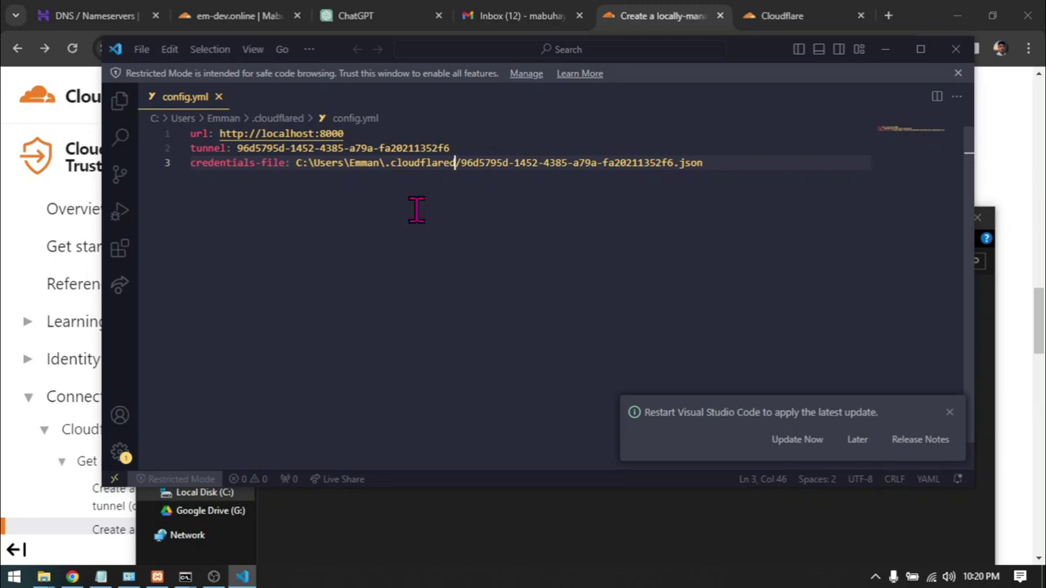
Step: Change the three backslashes in the credentials-file path of config.yml to forward slashes
key("Left")
key("Left")
key("Left")
key("Left")
key("Left")
key("Left")
key("Left")
key("Left")
key("Left")
key("Left")
key("Left")
key("Left")
key("Left")
key("Left")
key("Left")
key("Left")
key("Left")
key("Left")
key("Left")
key("Left")
key("BackSpace")
type("/")
key("Right")
key("BackSpace")
type("/")
key("Right")
key("Right")
key("Right")
key("Right")
key("BackSpace")
type("/")
Step: Minimize the .cloudflared folder window and return to config.yml
left_click(539, 535)
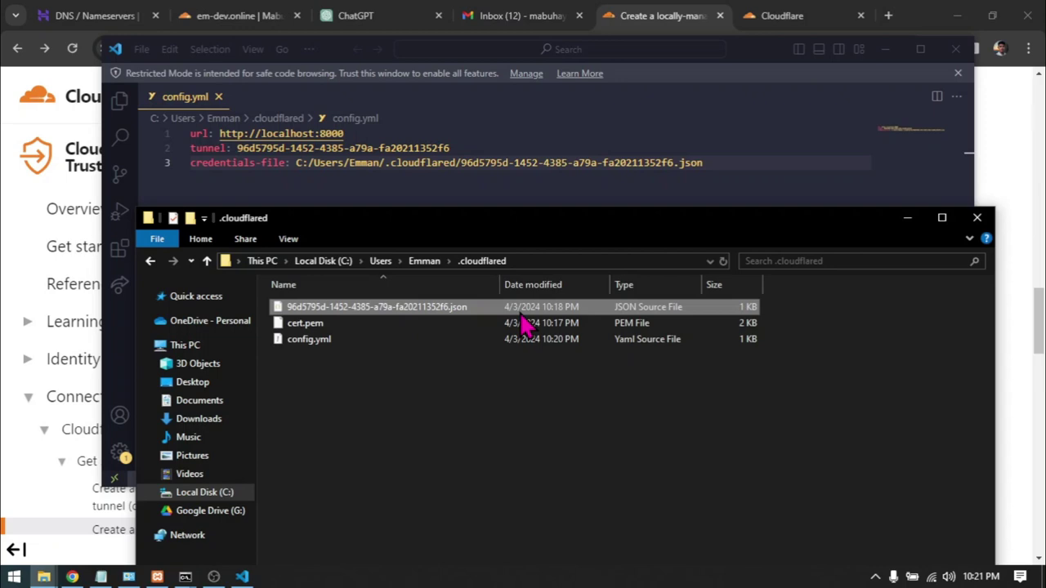
left_click(355, 149)
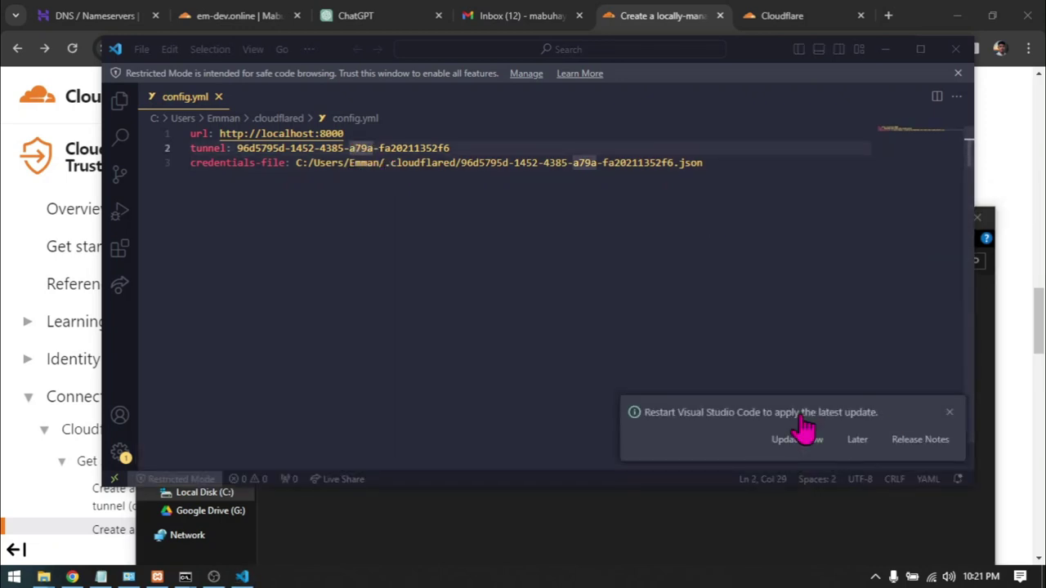
left_click(805, 518)
left_click(939, 215)
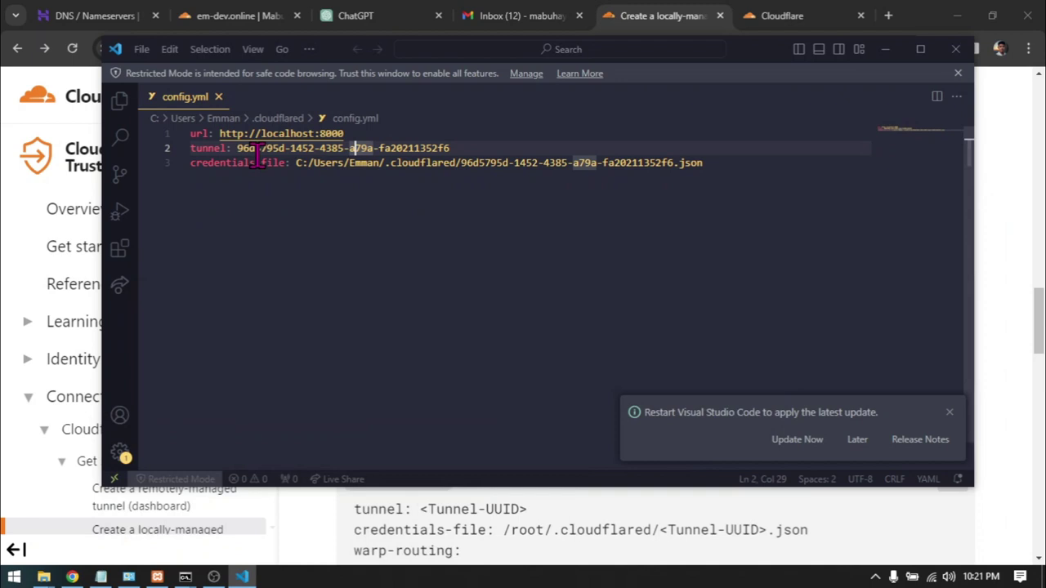
Step: Open a new Command Prompt and run ipconfig to list the network adapters
double_click(237, 135)
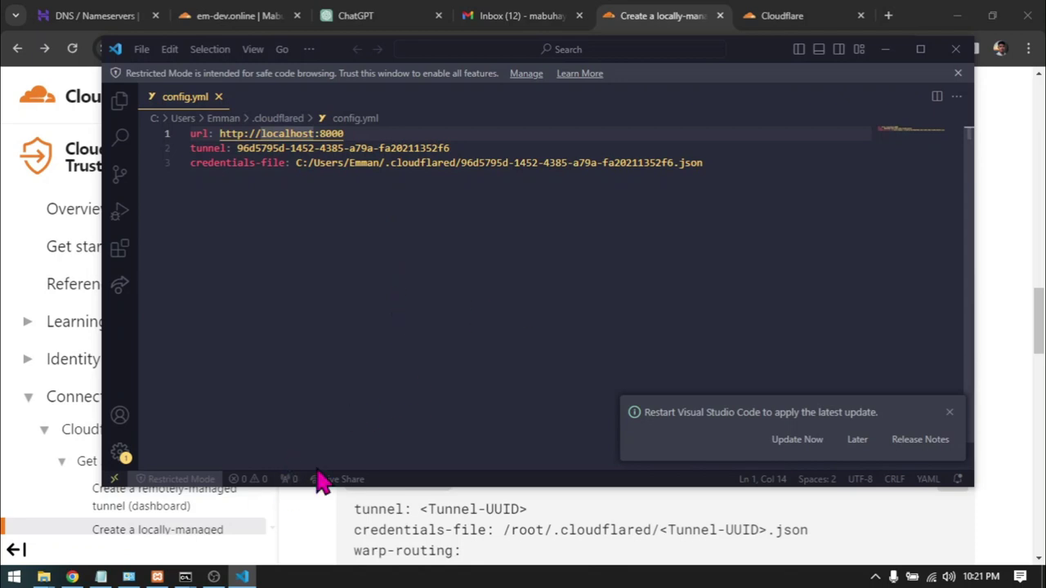
left_click(18, 577)
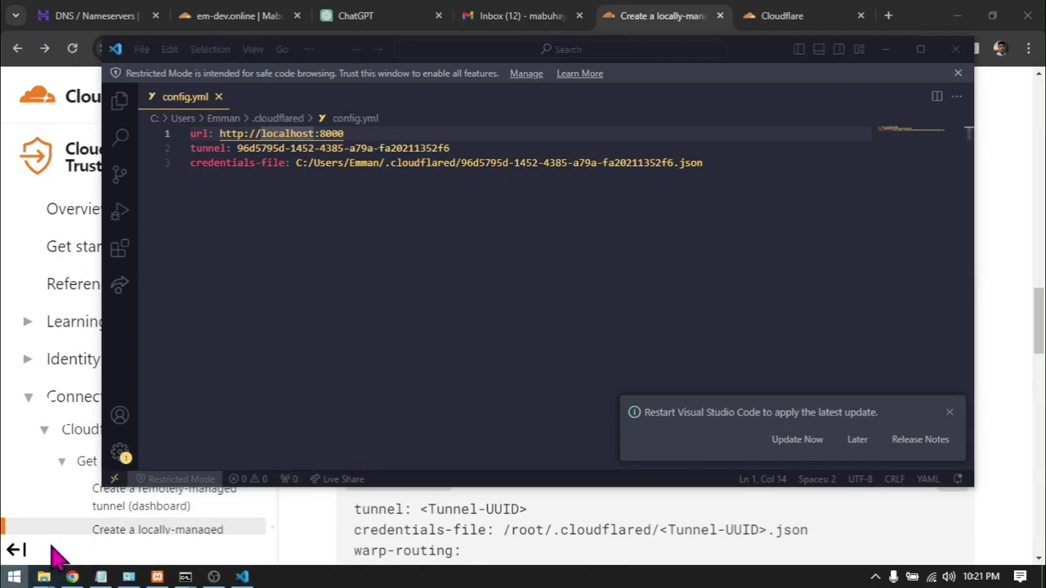
type("cmd")
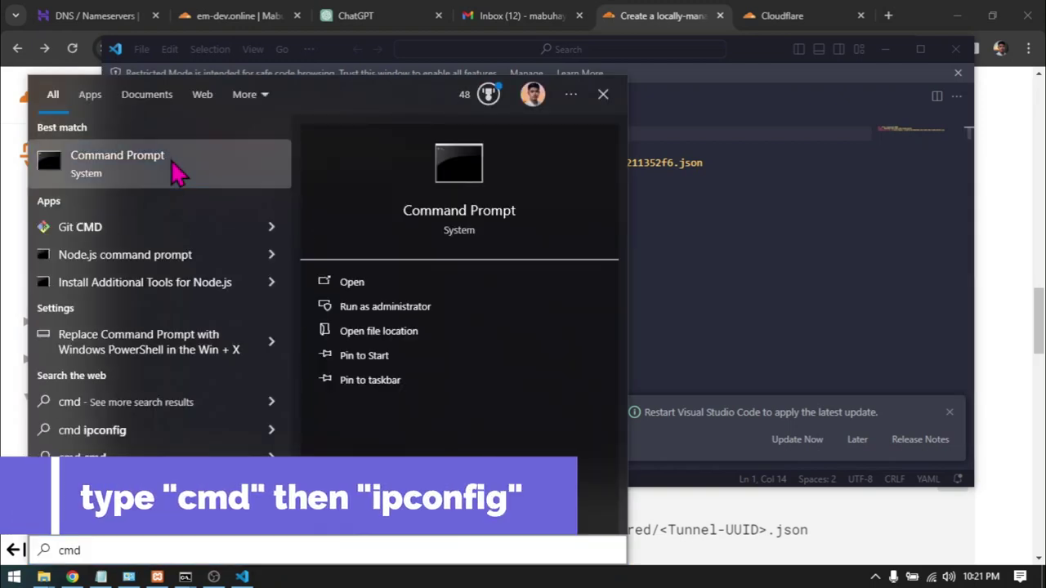
left_click(176, 168)
type("ipconfig")
key("Return")
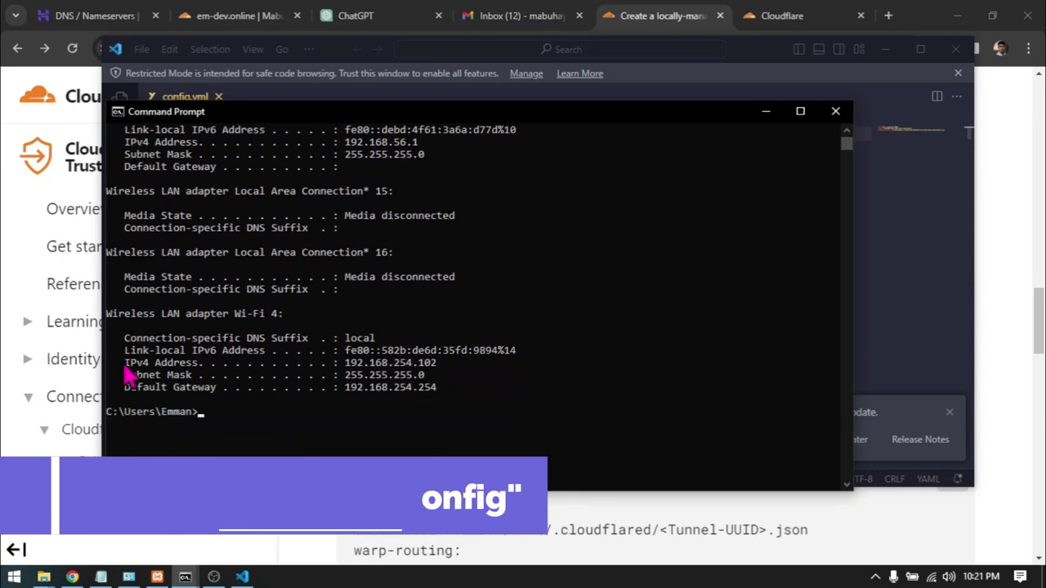
Step: Examine the IPv4 Address lines of the Wi-Fi 4 and Ethernet 5 adapters in the ipconfig output
scroll(409, 367, "up", 1)
left_click_drag(128, 402, 433, 415)
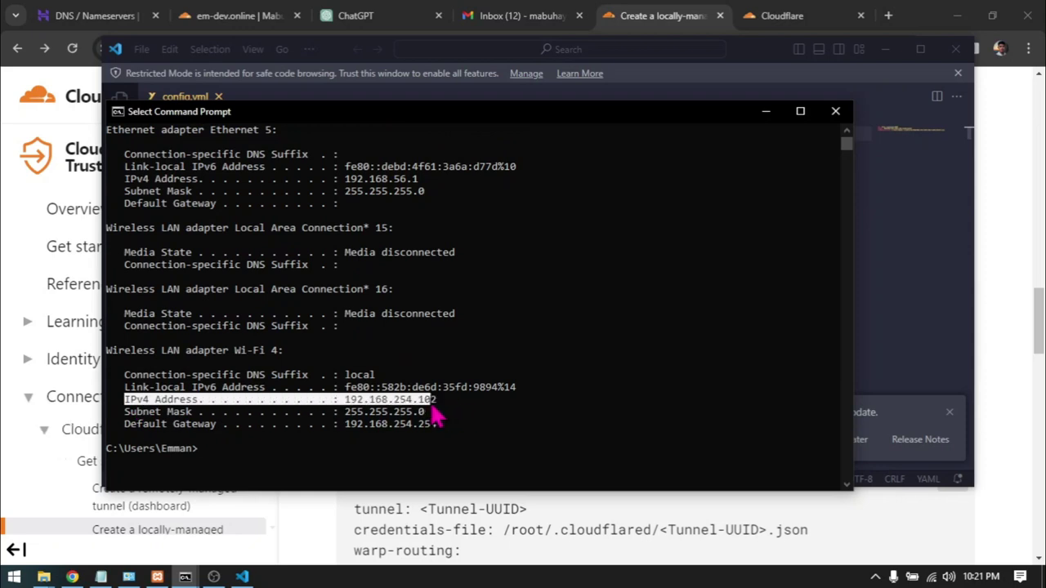
scroll(441, 408, "up", 3)
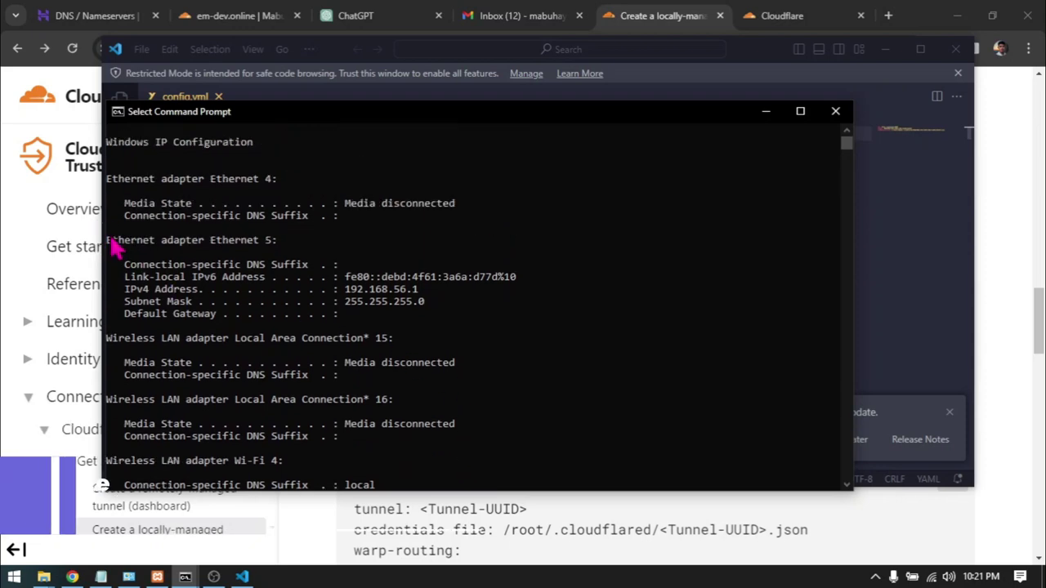
left_click_drag(117, 245, 280, 250)
left_click(200, 253)
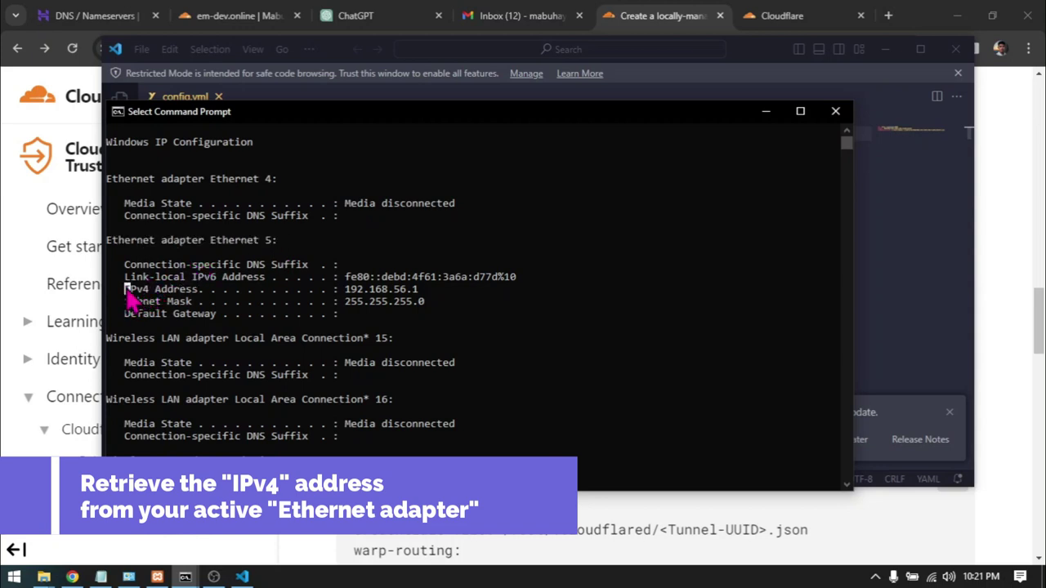
left_click_drag(130, 299, 219, 301)
left_click_drag(114, 247, 276, 242)
left_click_drag(173, 291, 207, 294)
left_click_drag(124, 292, 343, 304)
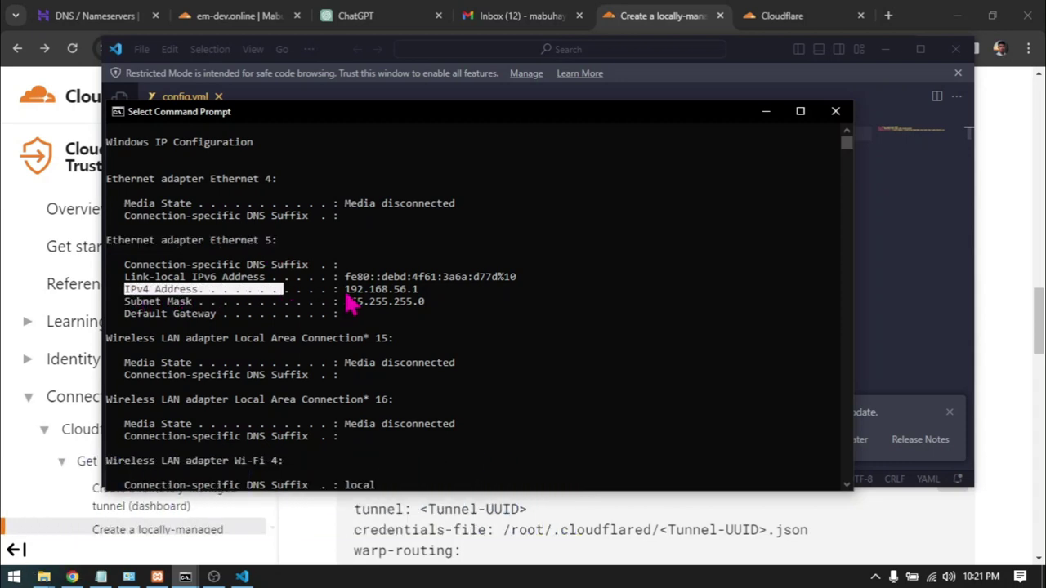
Step: Copy the Ethernet 5 adapter's IPv4 address, 192.168.56.1, and minimize the Command Prompt
left_click_drag(348, 292, 404, 301)
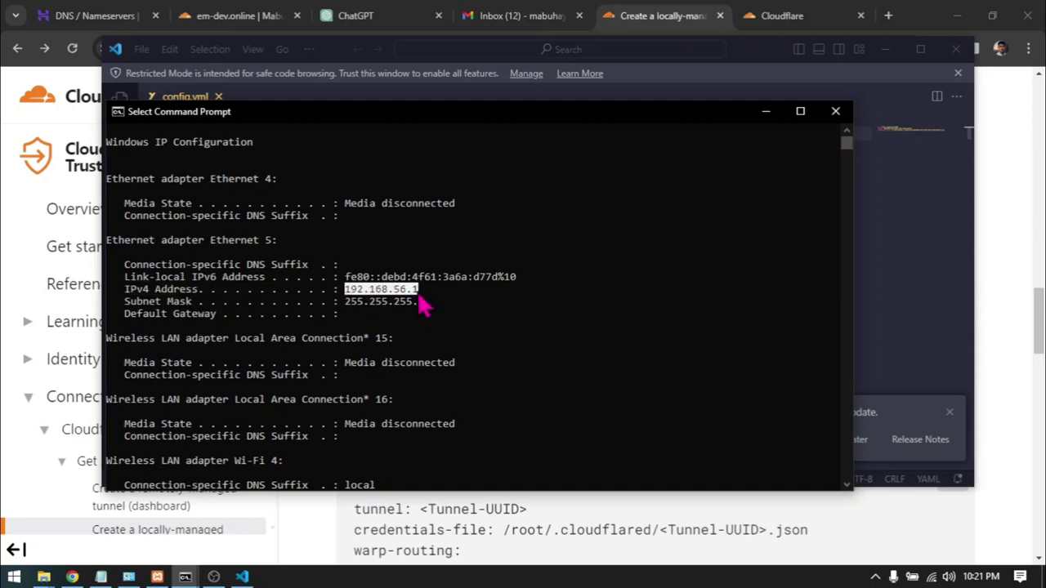
right_click(423, 306)
left_click(768, 110)
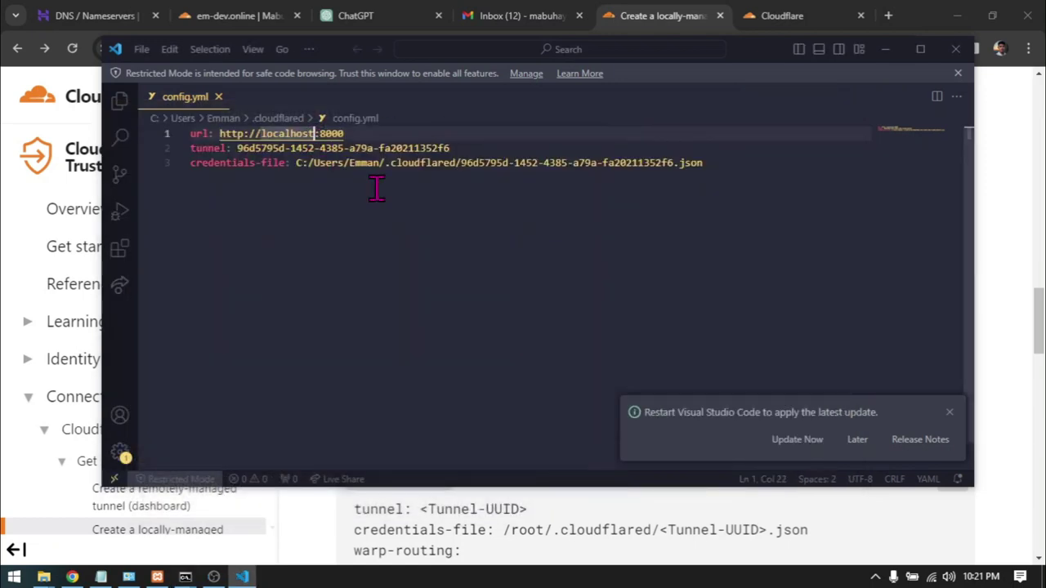
Step: Replace localhost in the config.yml url with 192.168.56.1, keeping port 8000, and dismiss the editor's update notification
key("BackSpace")
key("BackSpace")
key("BackSpace")
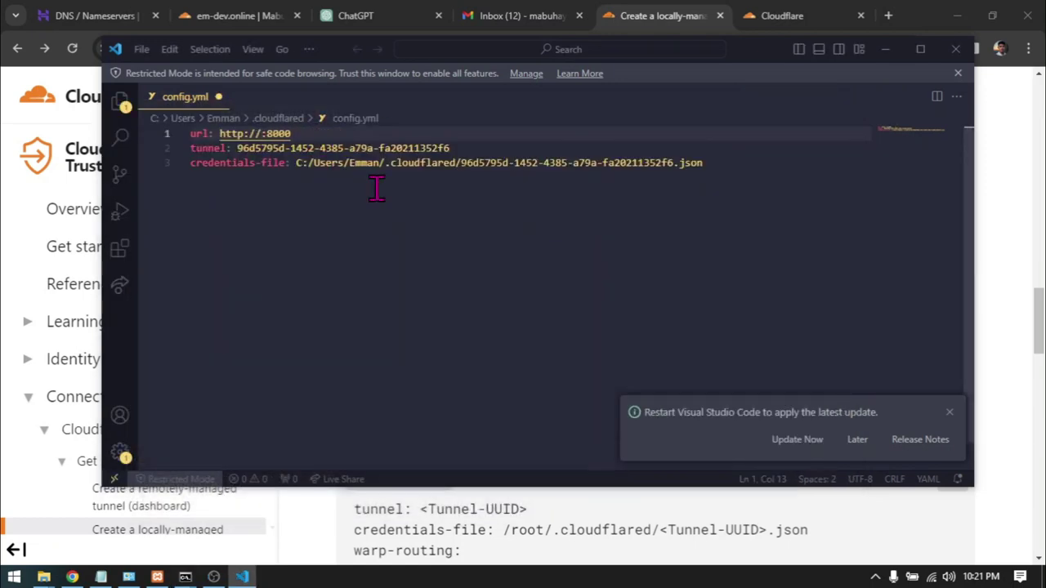
key("ctrl+v")
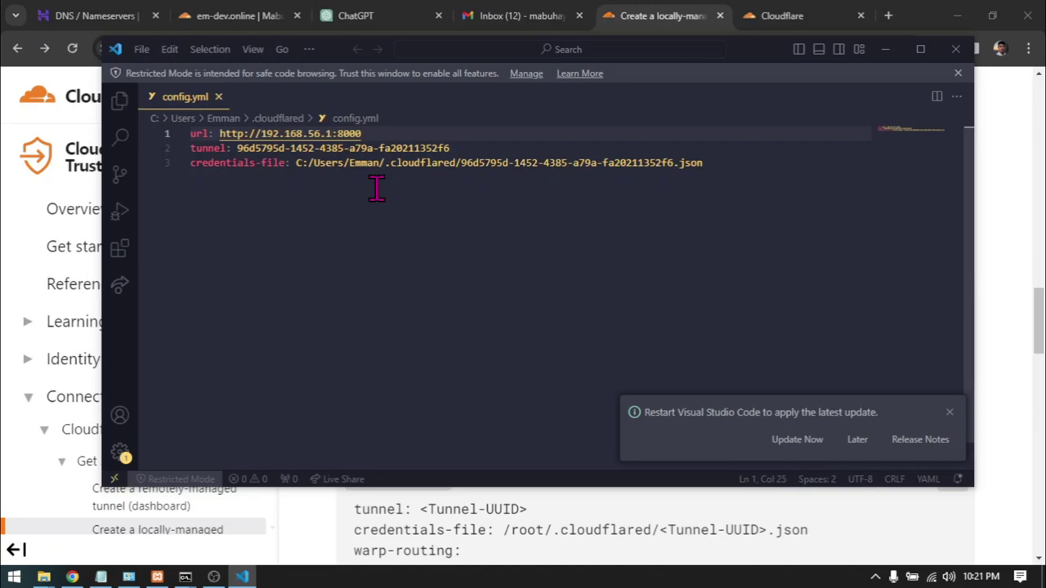
left_click(947, 413)
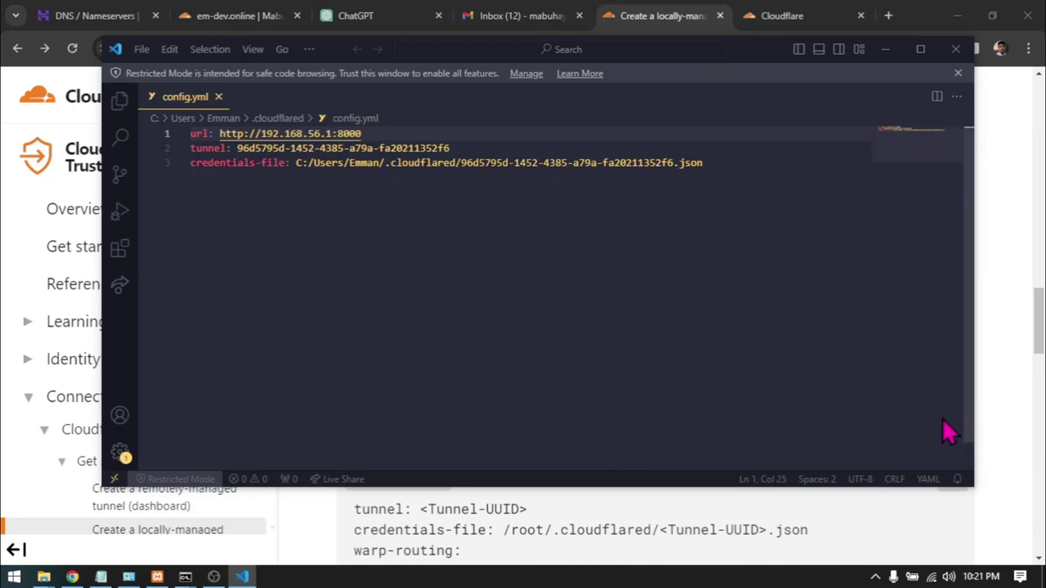
Step: Bring up the XAMPP Control Panel and open Apache's httpd.conf configuration file
left_click(875, 577)
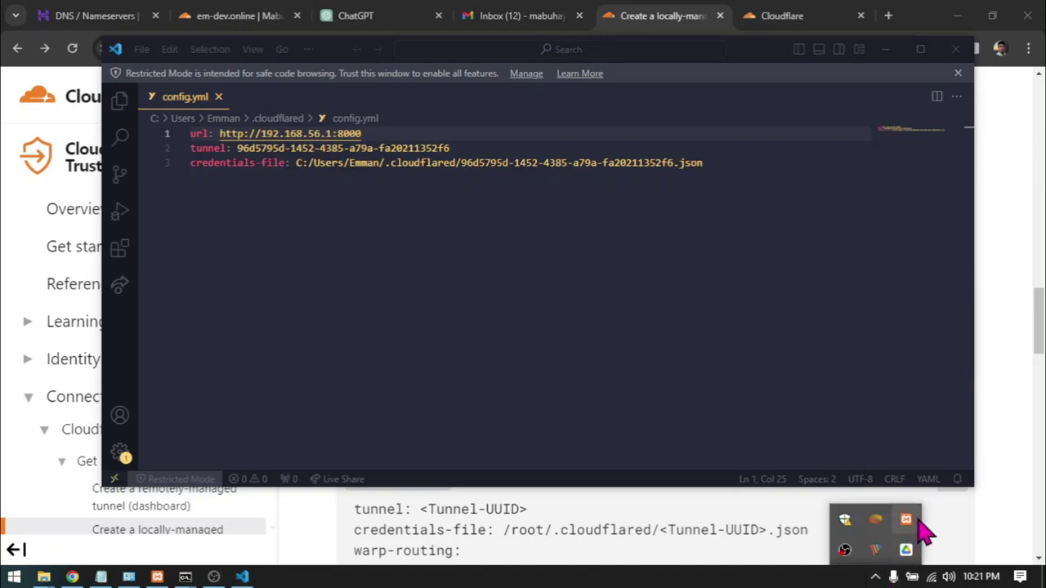
right_click(918, 518)
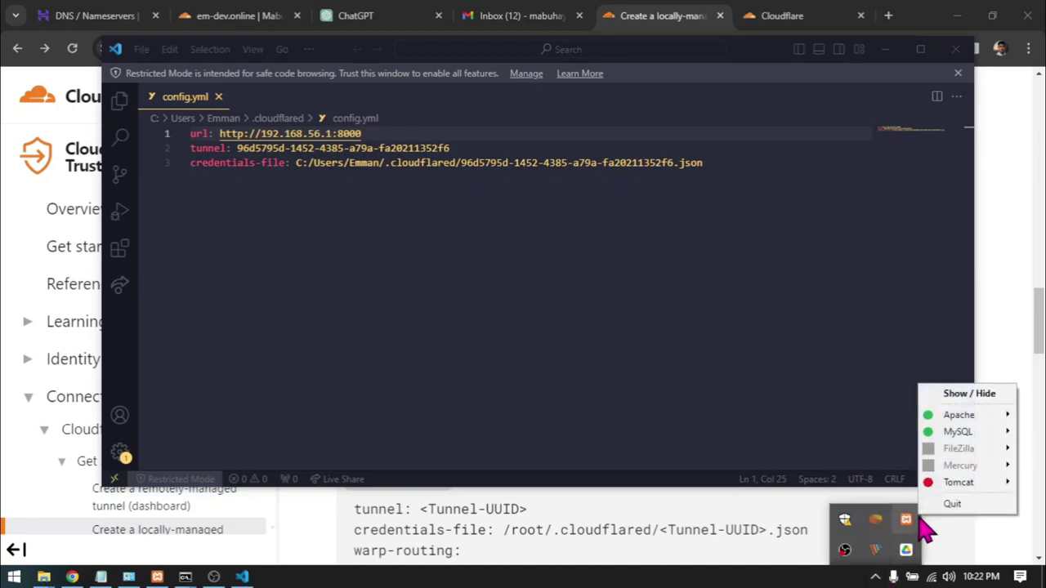
left_click(953, 395)
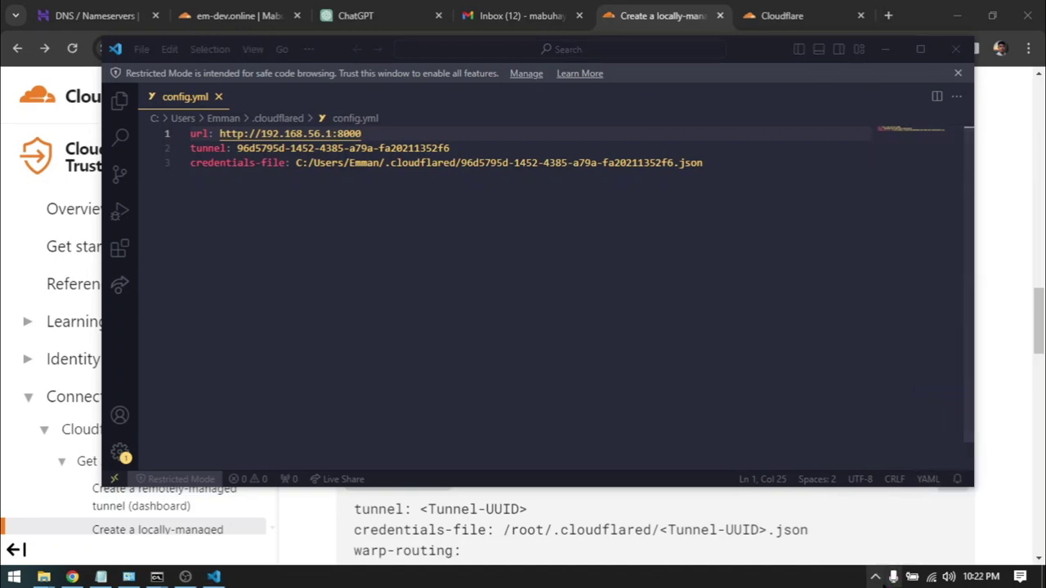
right_click(918, 518)
left_click(950, 394)
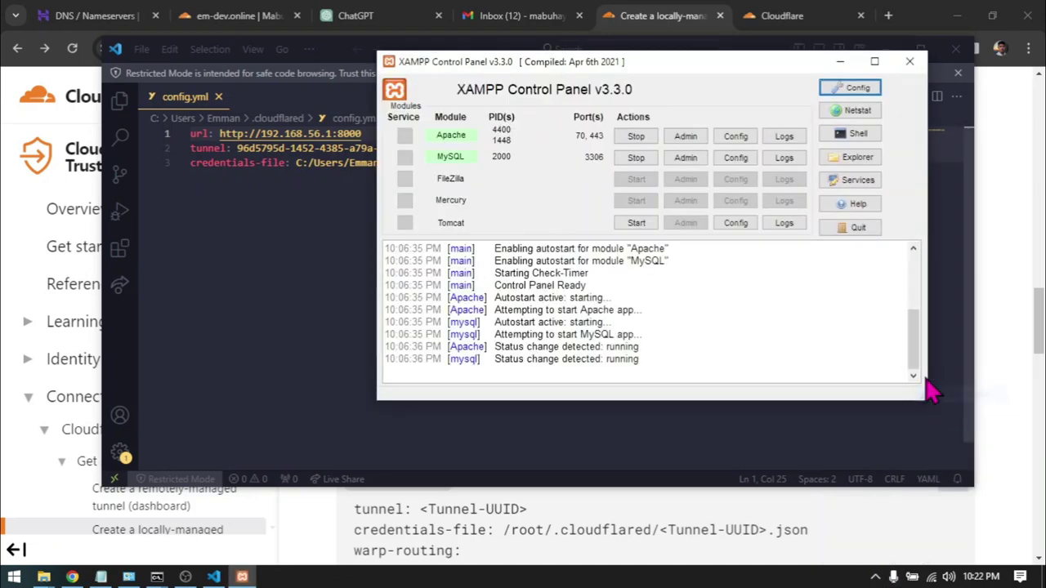
left_click(743, 140)
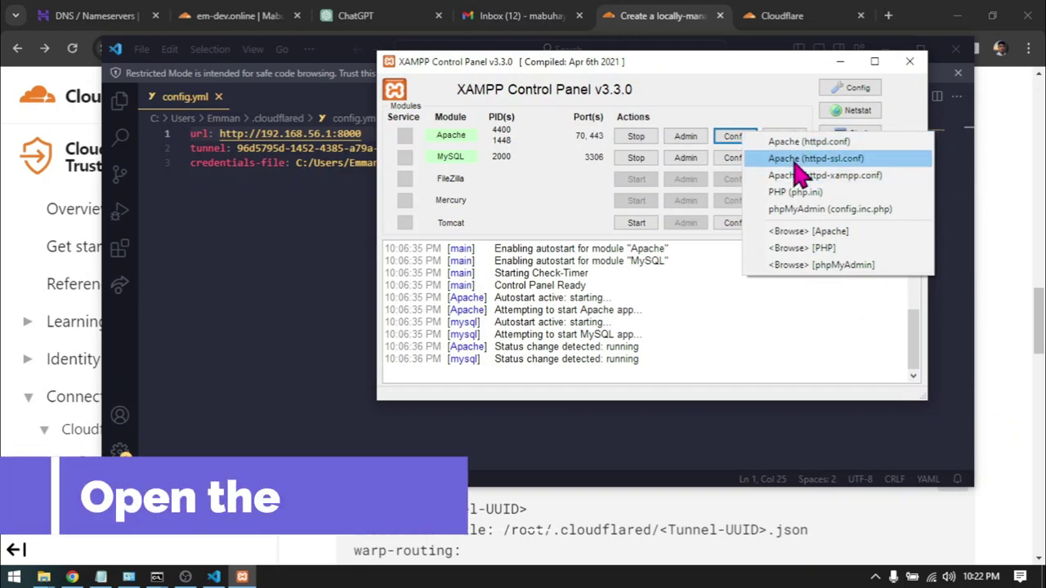
left_click(884, 144)
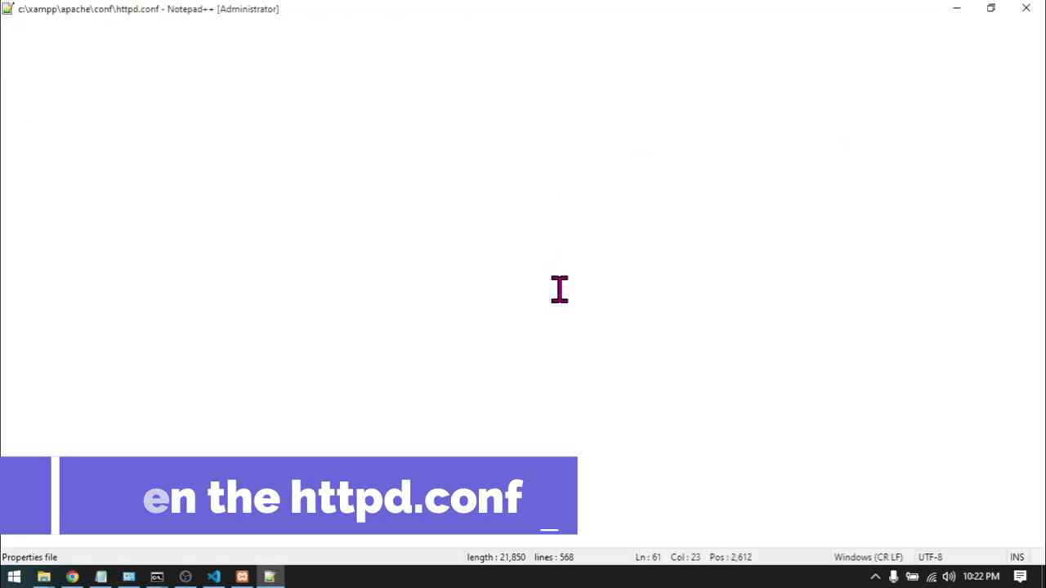
Step: Look through httpd.conf for Apache's listening address and search the file for "Listen"
scroll(155, 352, "up", 13)
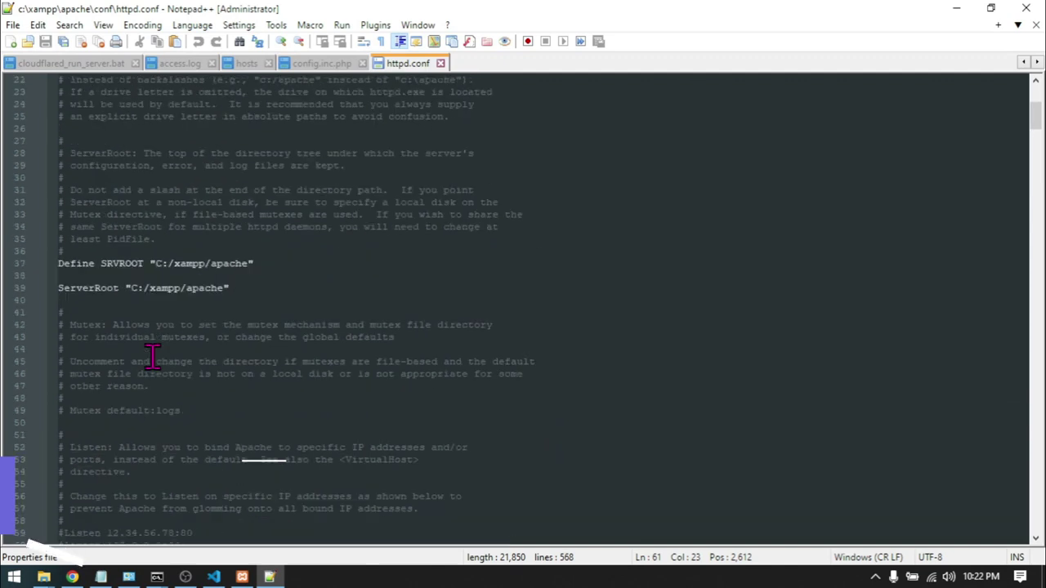
scroll(169, 347, "down", 8)
scroll(408, 362, "down", 14)
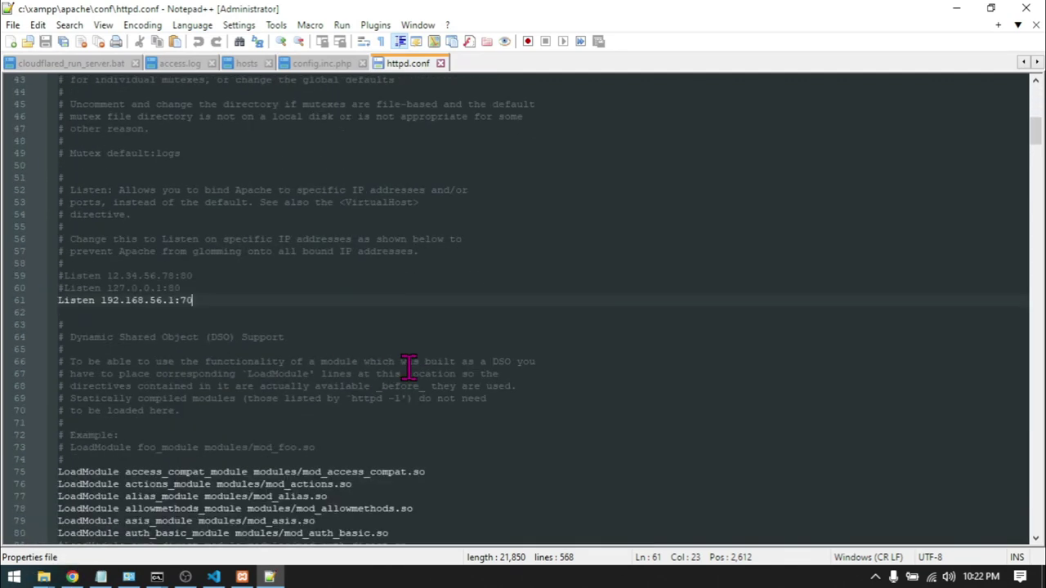
scroll(400, 310, "up", 6)
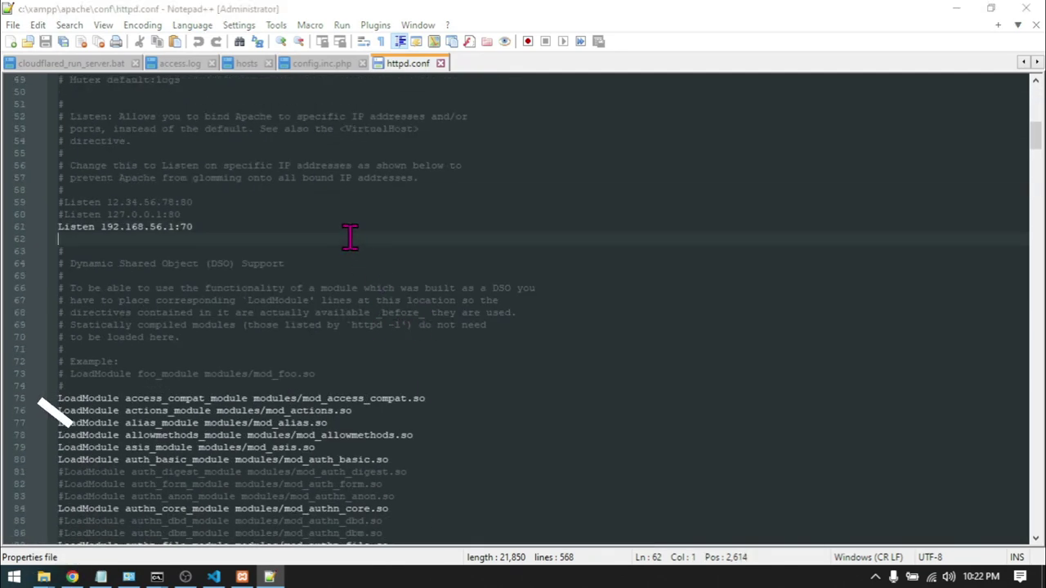
key("ctrl+f")
type("#L")
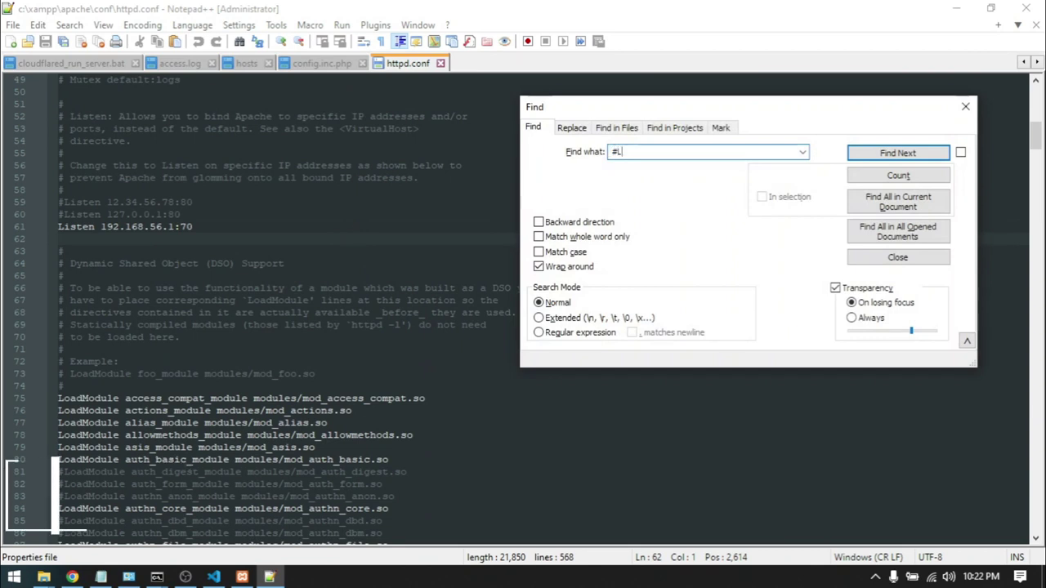
key("BackSpace")
type("Listen")
key("Return")
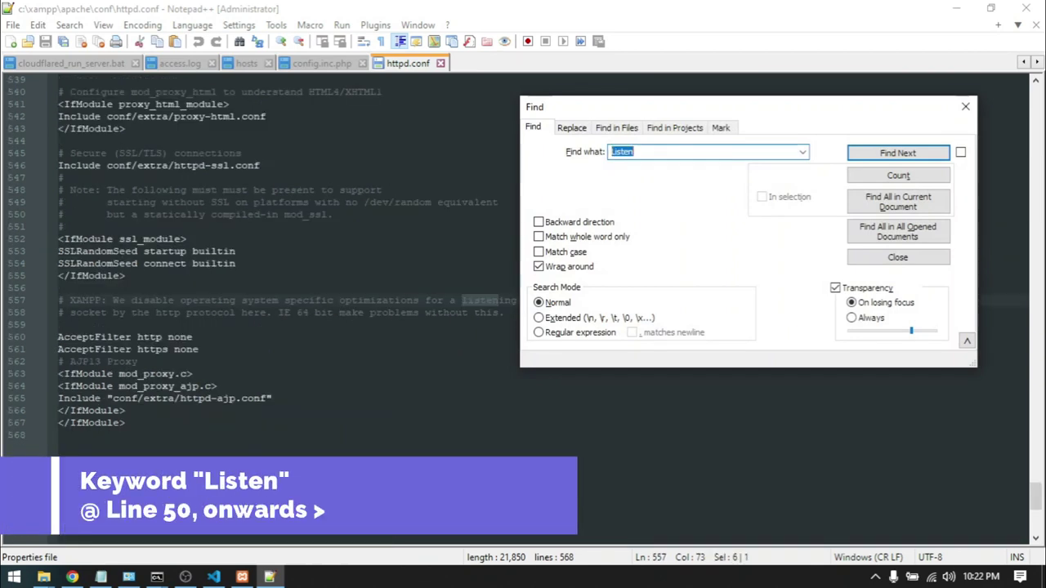
Step: Find the Listen directive in httpd.conf and read its comments and the uncommented Listen line
key("Return")
key("Return")
key("Return")
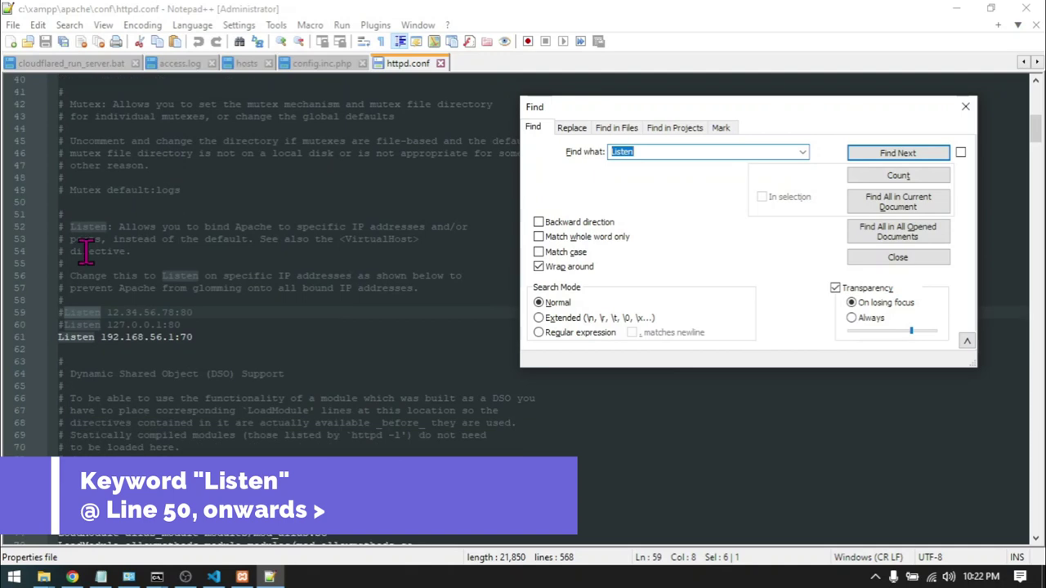
scroll(151, 260, "up", 2)
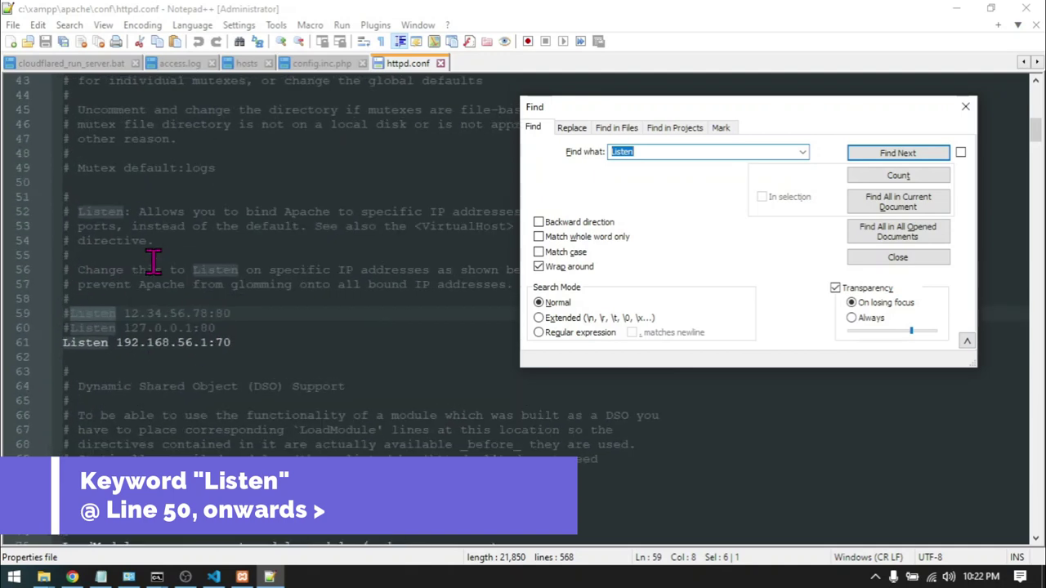
left_click(965, 107)
left_click(460, 227)
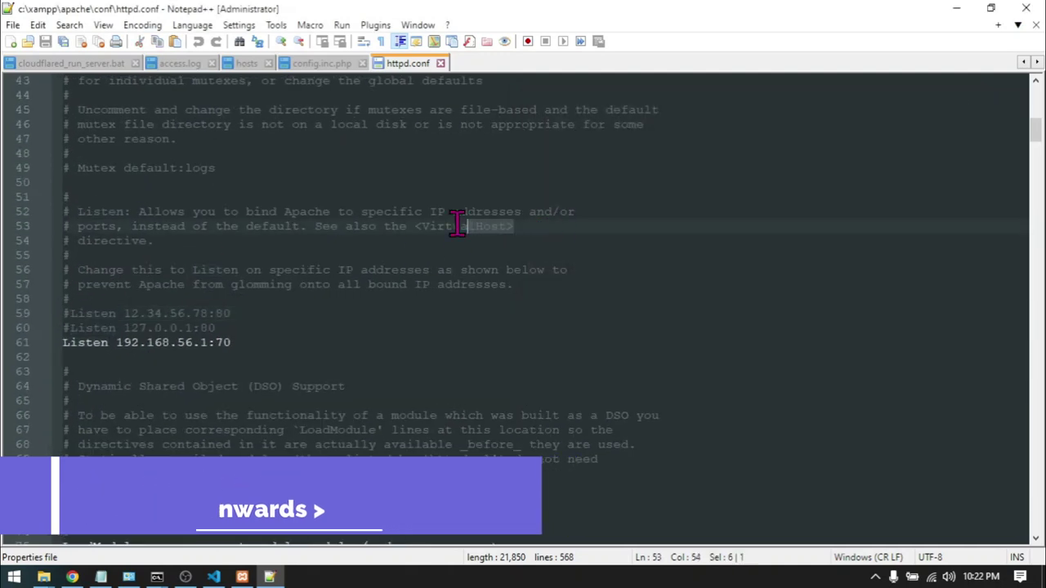
left_click_drag(658, 214, 49, 215)
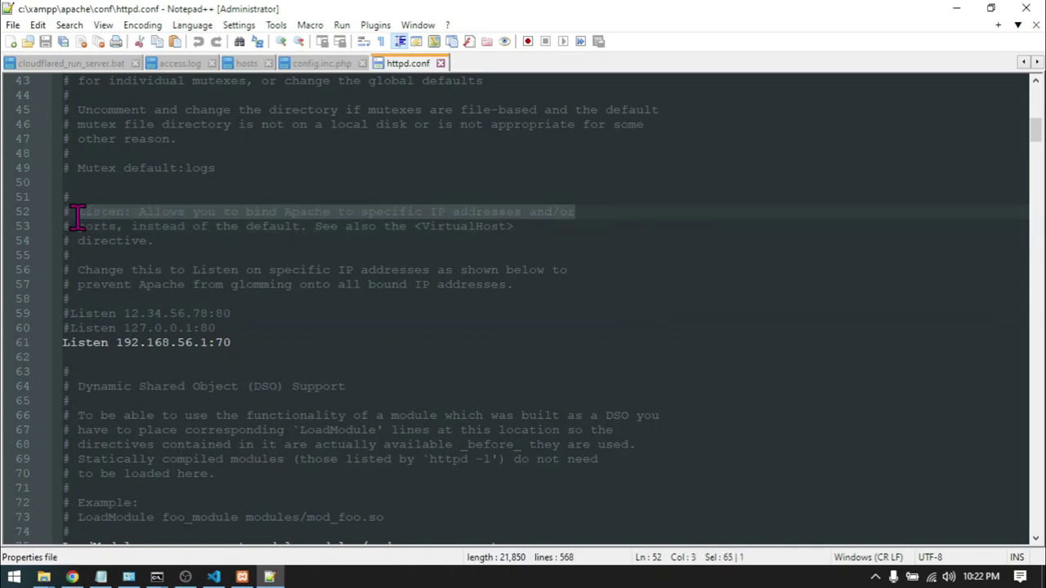
left_click(300, 367)
scroll(300, 367, "up", 1)
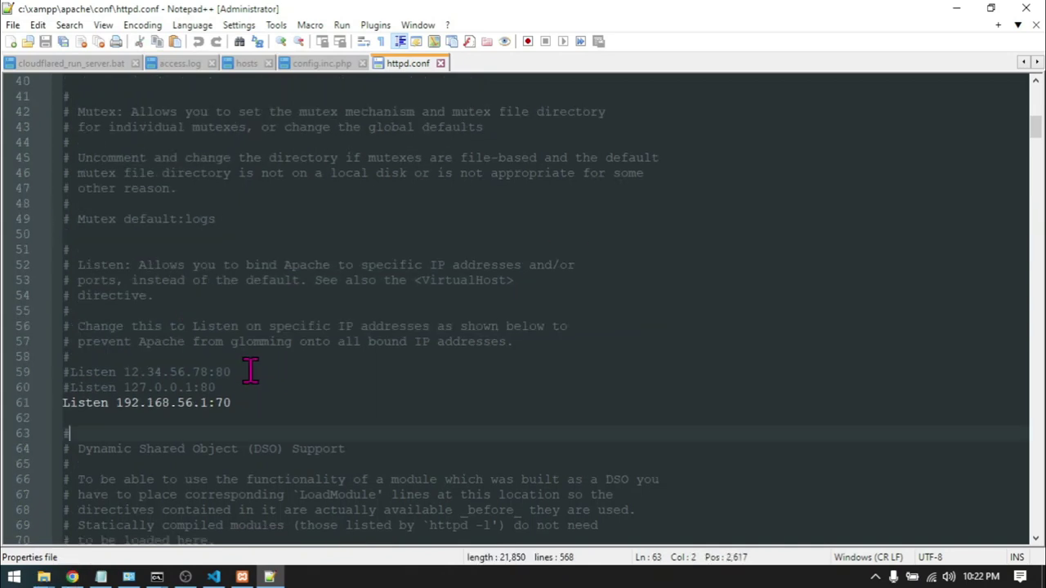
scroll(245, 515, "down", 1)
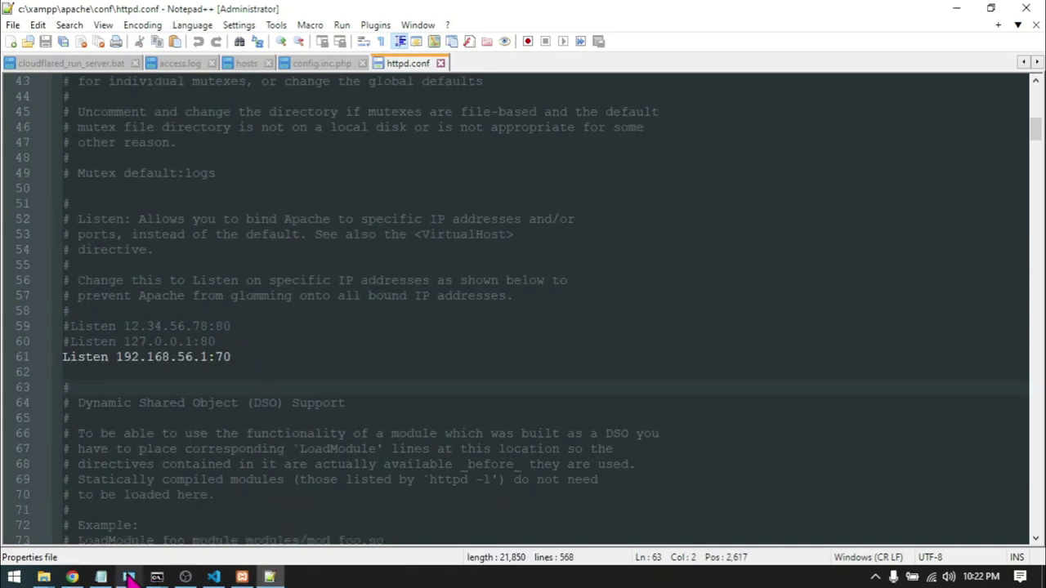
Step: Copy the Ethernet 5 IPv4 address from the Command Prompt and compare it with the address in httpd.conf's uncommented Listen line
left_click(101, 577)
left_click(101, 577)
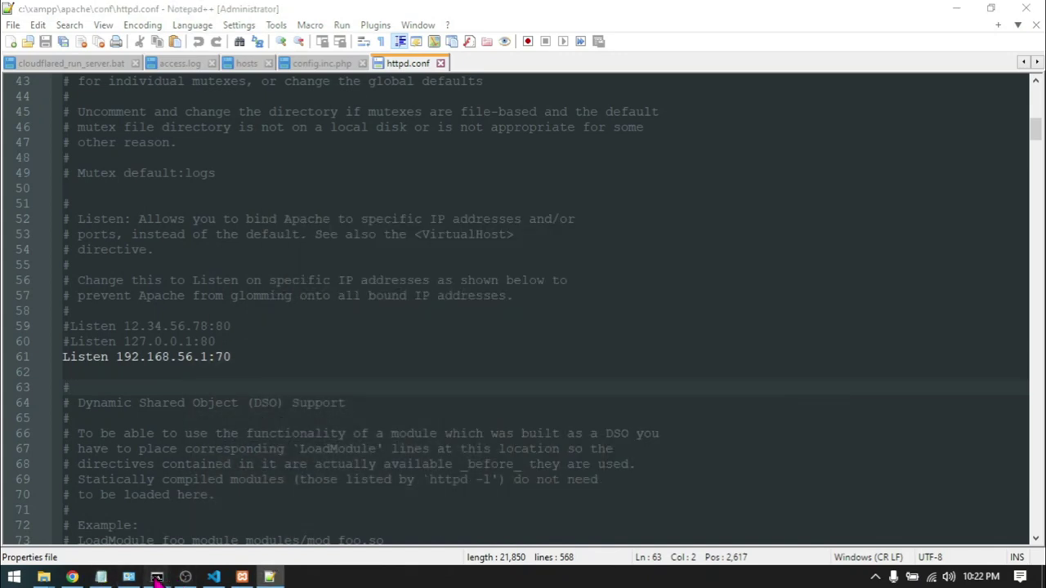
mouse_move(157, 577)
left_click(392, 510)
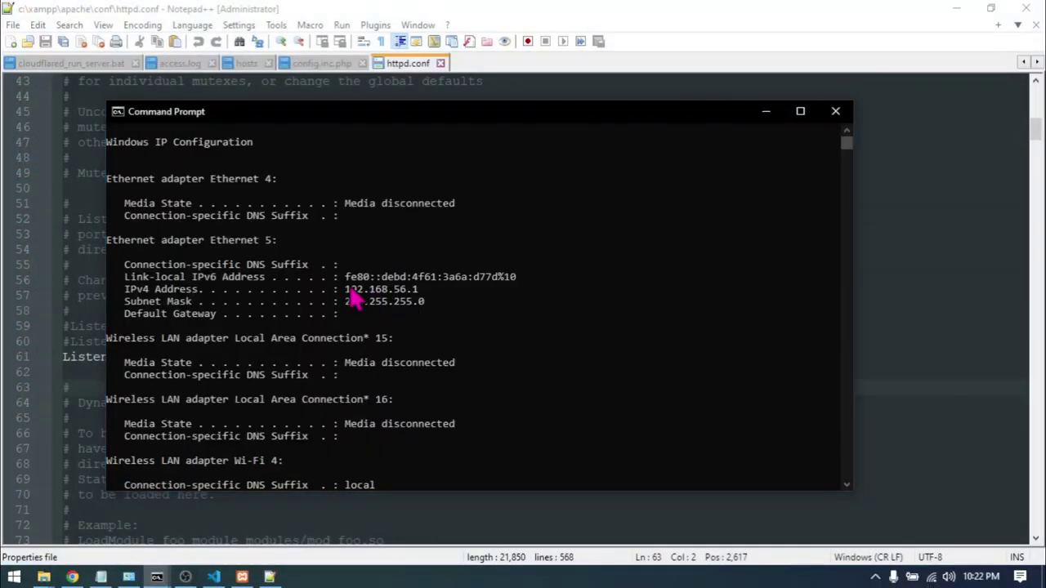
left_click_drag(346, 291, 422, 295)
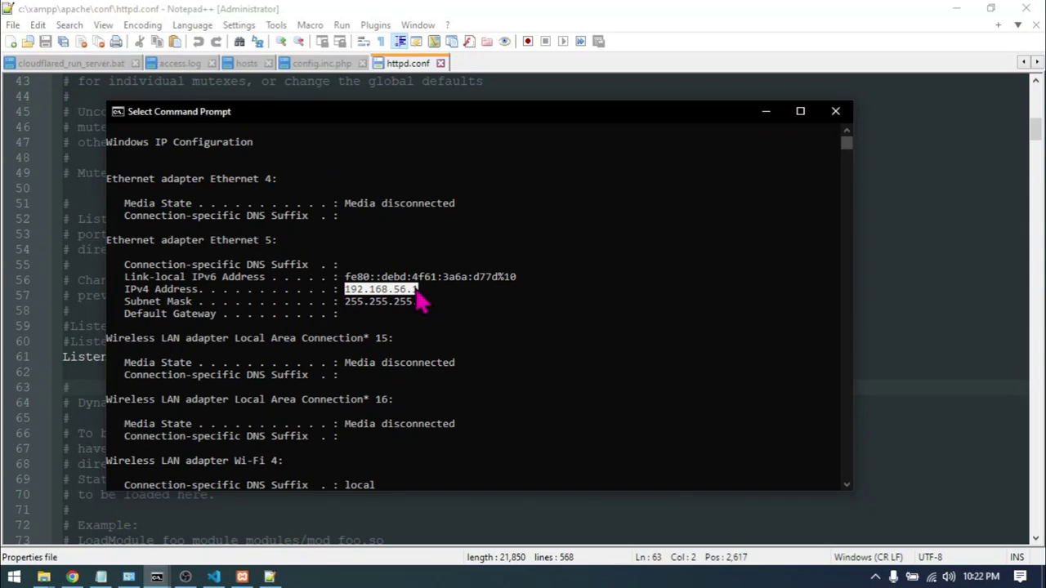
key("ctrl+c")
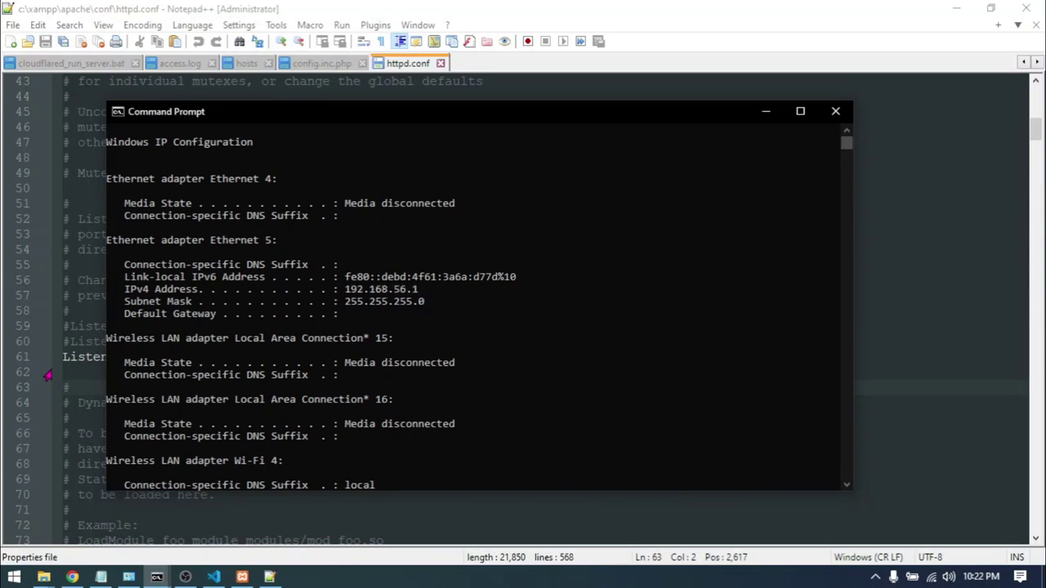
left_click(92, 358)
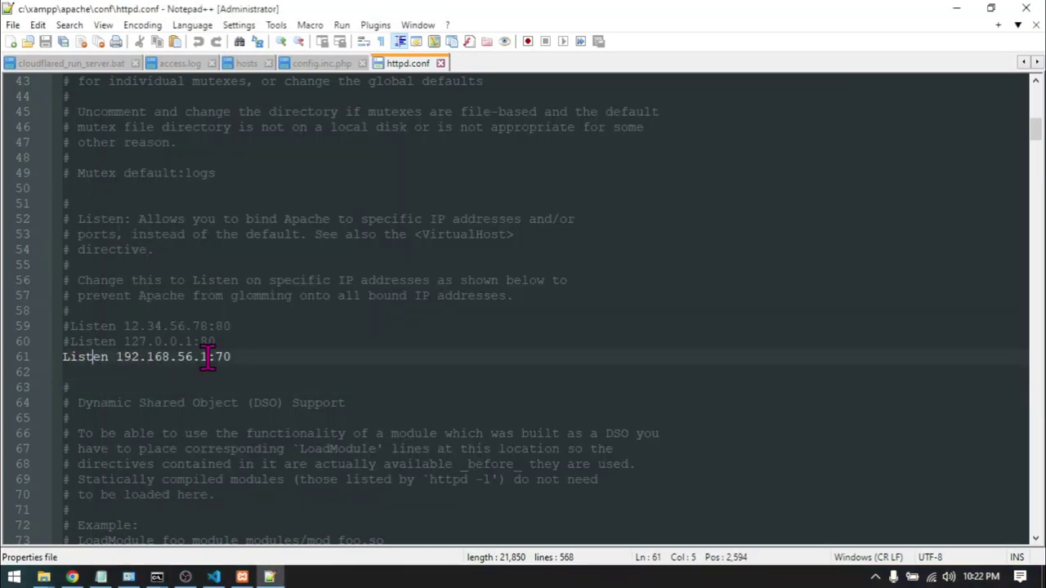
left_click_drag(208, 358, 117, 357)
left_click(266, 353)
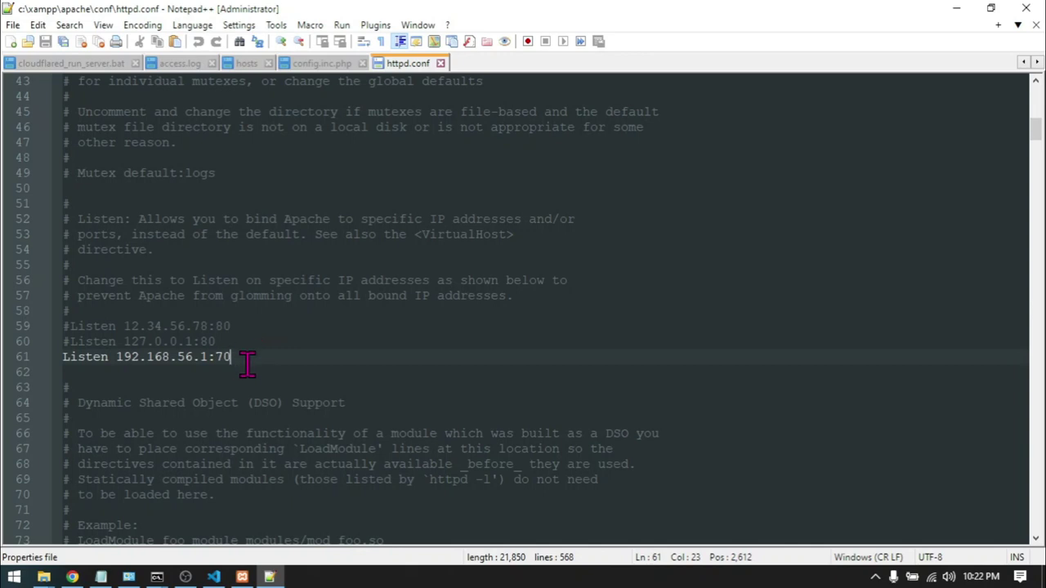
Step: Minimize Notepad++ and the ipconfig Command Prompt, and review the tunnel create and route dns commands in note.txt
left_click(268, 576)
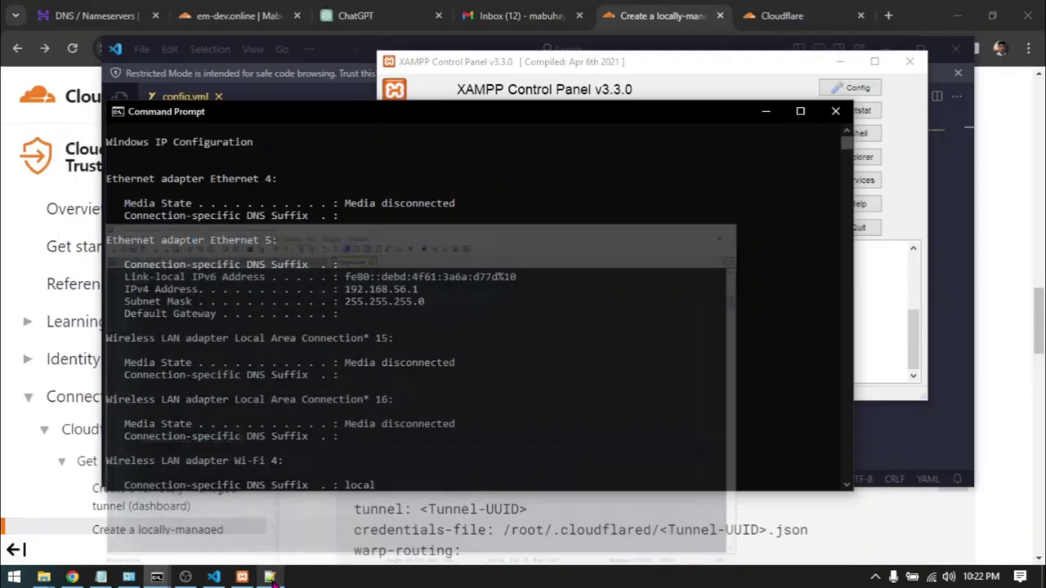
left_click(766, 111)
left_click(330, 200)
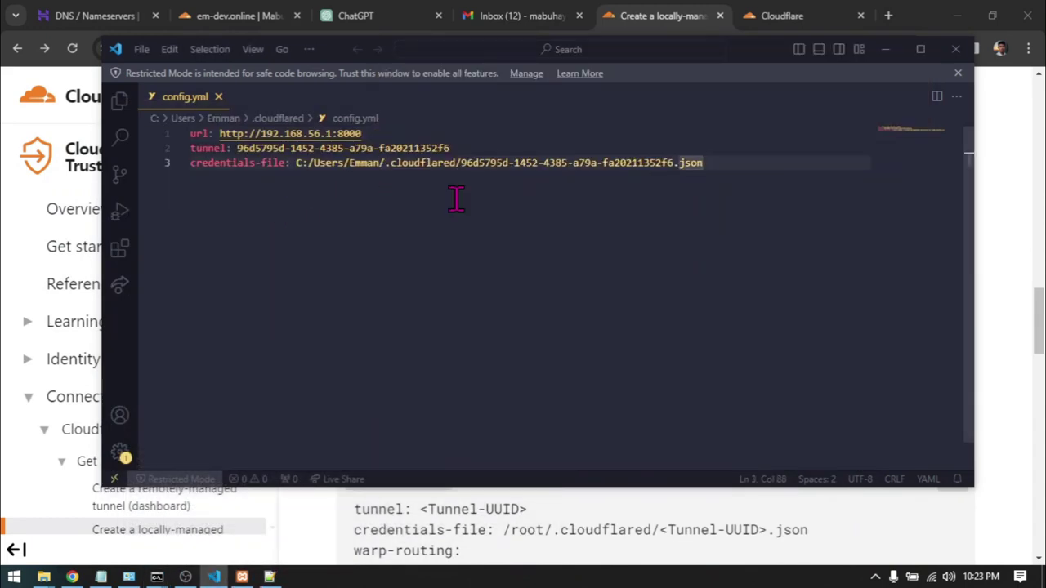
left_click(100, 577)
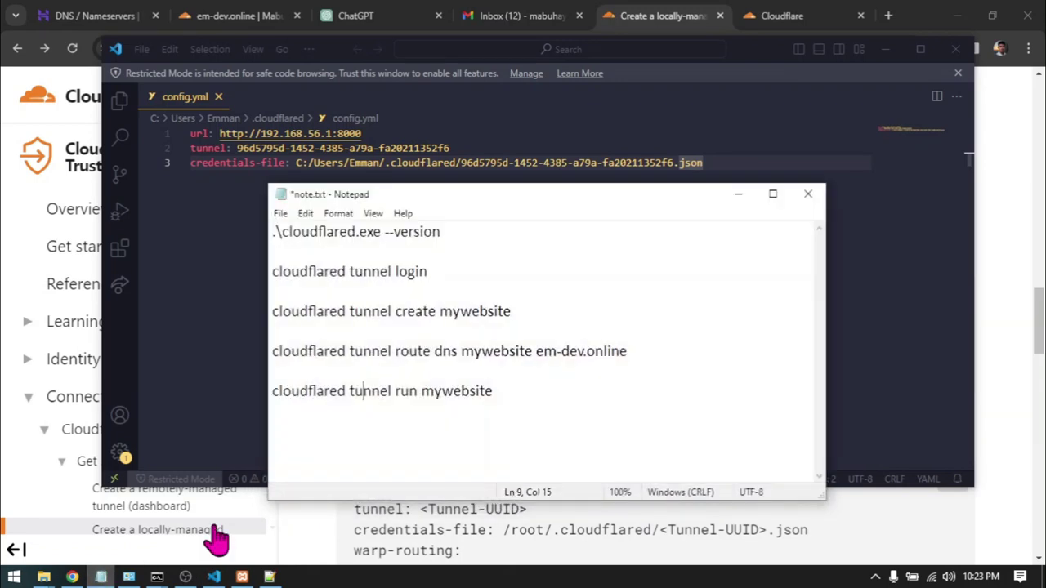
left_click_drag(552, 313, 280, 308)
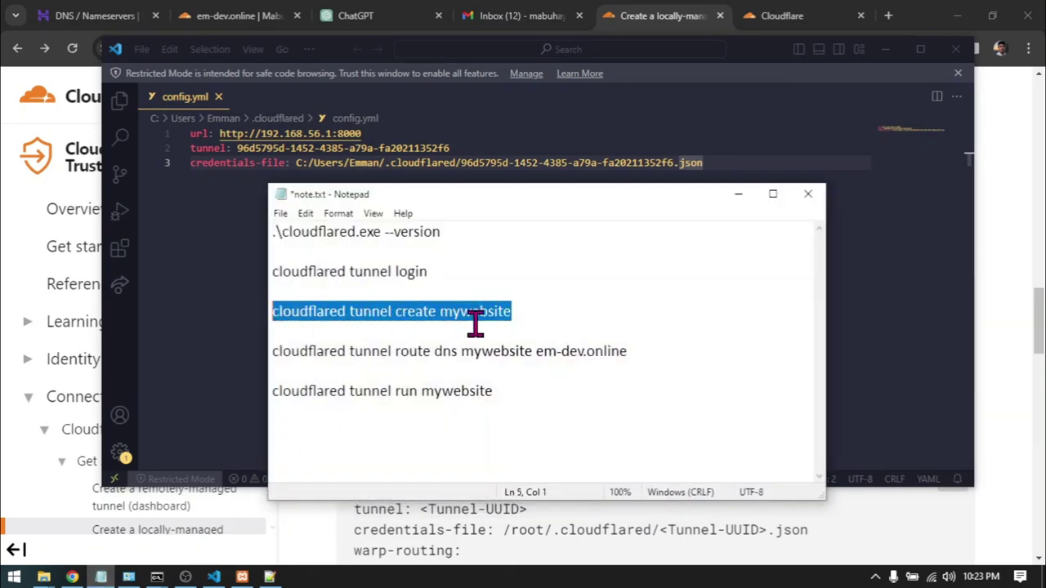
left_click_drag(625, 353, 273, 351)
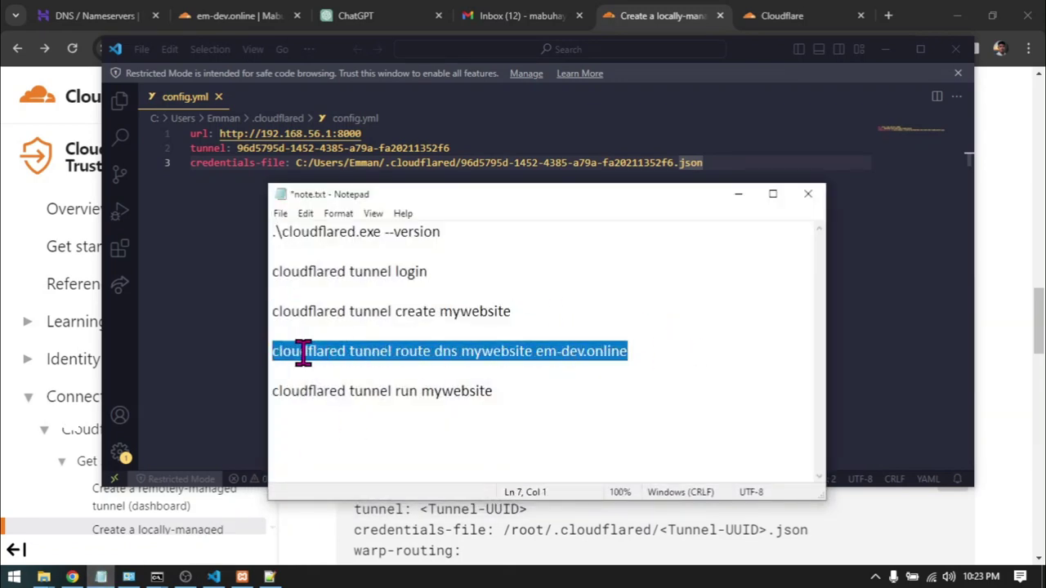
Step: Enclose mywebsite and em-dev.online in square brackets in the route dns command of note.txt
left_click(463, 352)
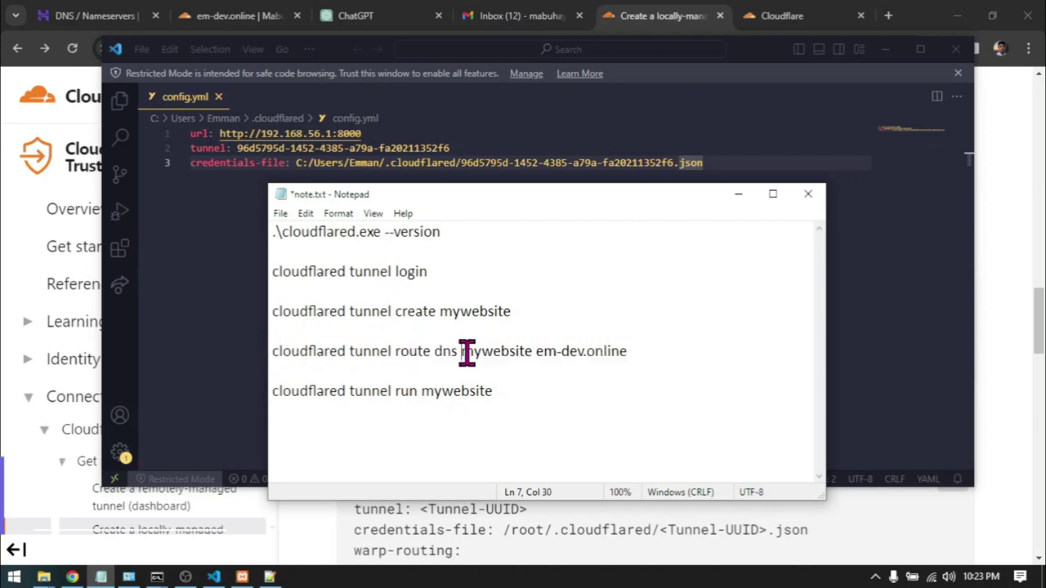
left_click(535, 352)
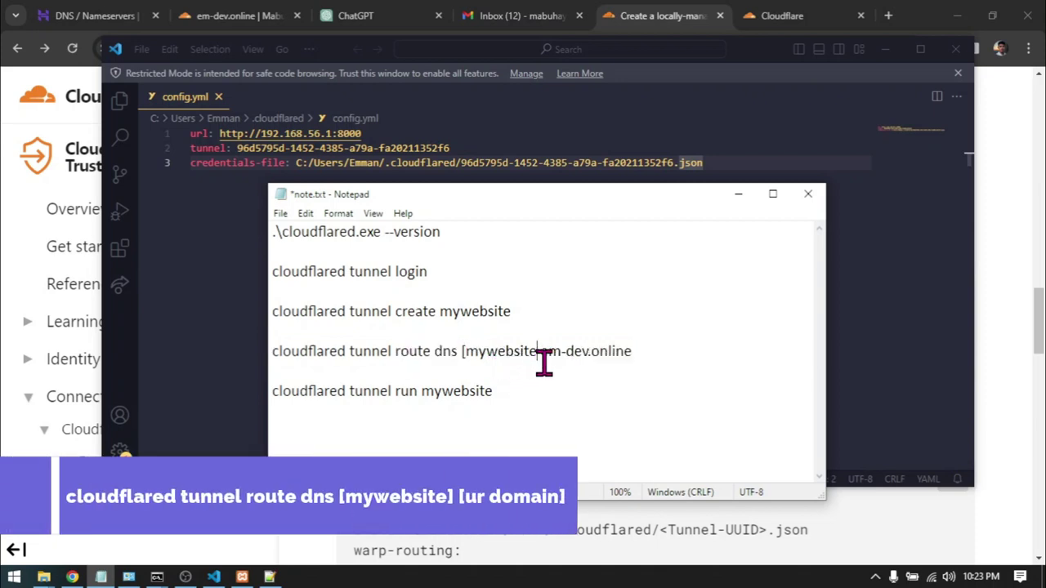
type("]")
left_click(553, 352)
key("BackSpace")
key("Left")
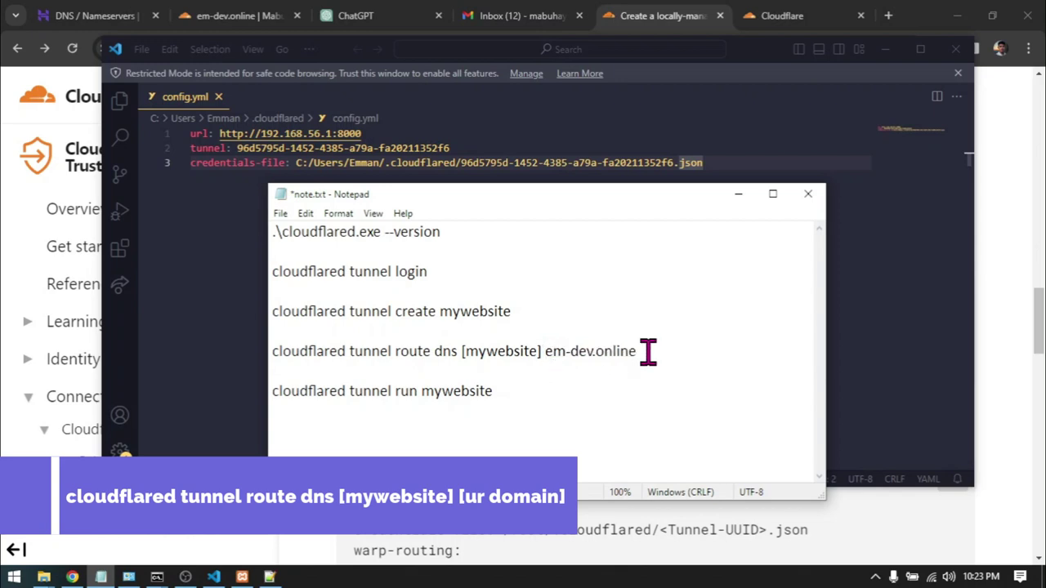
type("[")
key("Right")
key("Right")
key("Right")
key("Right")
key("Right")
key("Right")
key("Right")
key("Right")
key("Right")
key("Right")
key("Right")
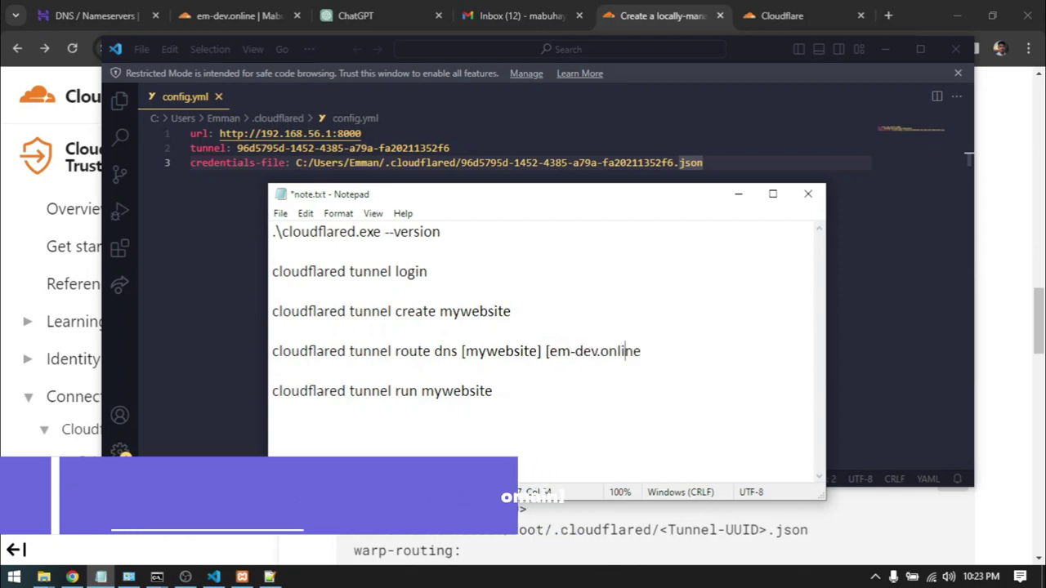
key("Right")
key("Right")
type("[")
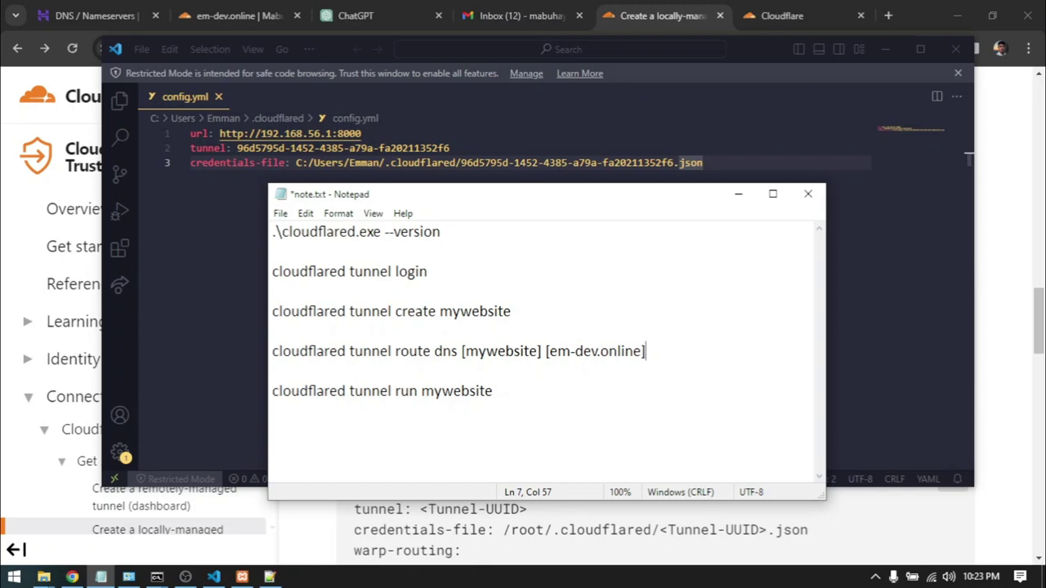
Step: Remove the square brackets from the route dns command in note.txt
double_click(497, 351)
left_click(640, 351)
left_click(650, 353)
key("BackSpace")
key("BackSpace")
key("BackSpace")
key("BackSpace")
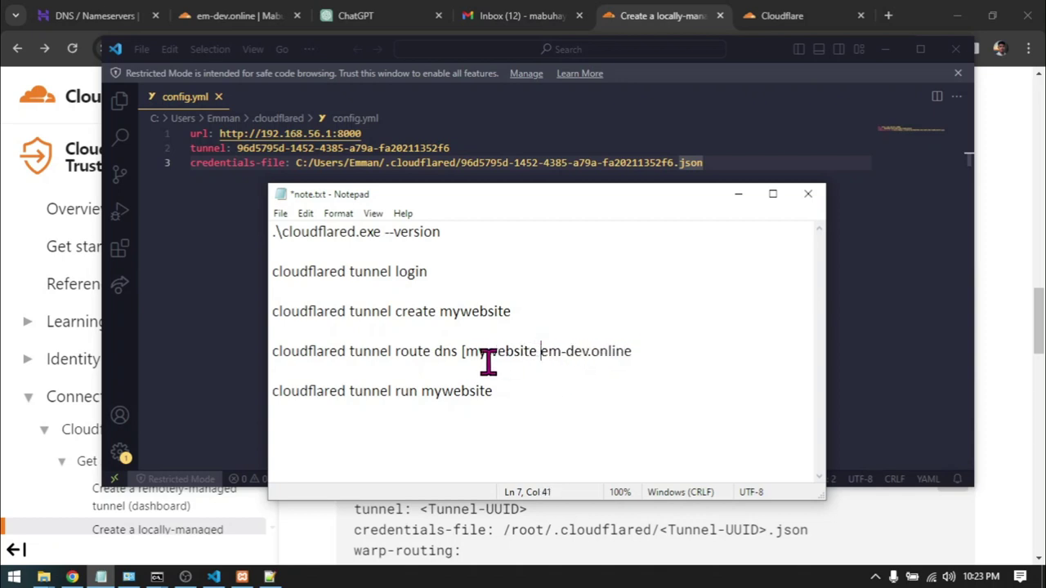
Step: Copy the route dns command from note.txt and run cloudflared tunnel route dns mywebsite em-dev.online in the CLOUDFLARED folder's command prompt
left_click_drag(632, 353, 276, 354)
key("alt+Tab")
type("cloudflared tunnel route dns mywebsite em-dev.online")
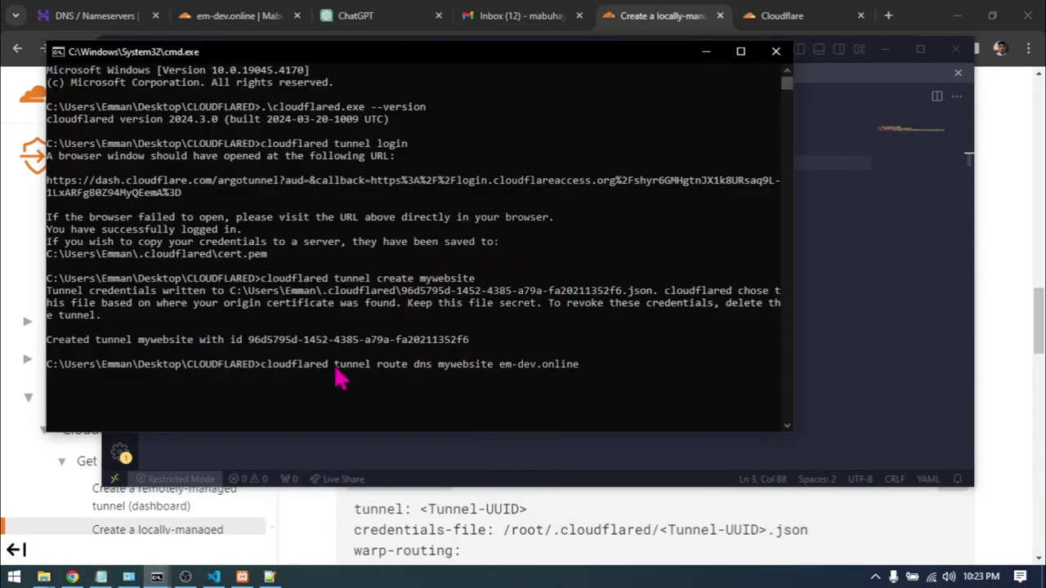
scroll(335, 369, "up", 4, "ctrl")
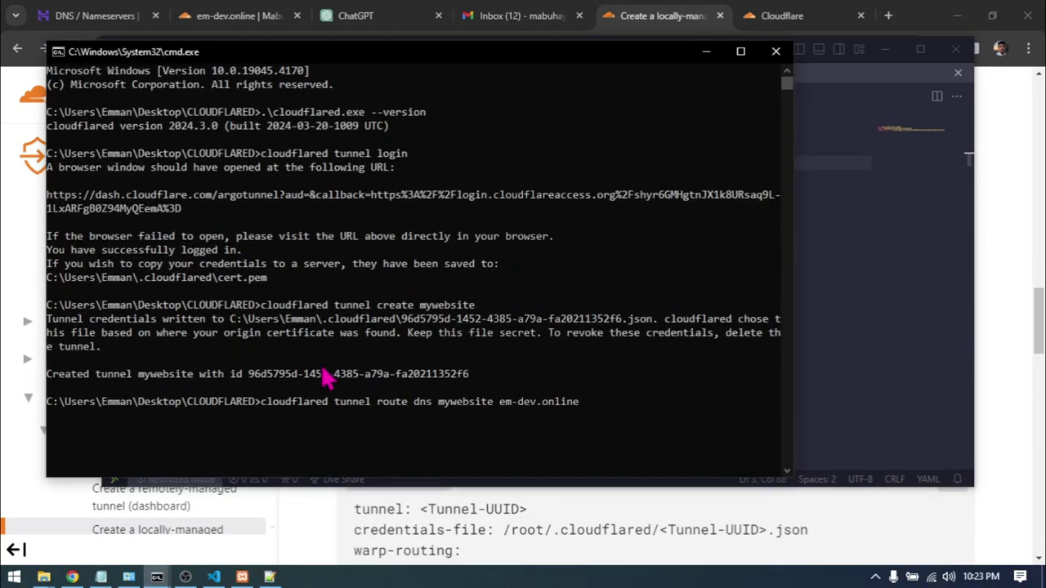
key("Return")
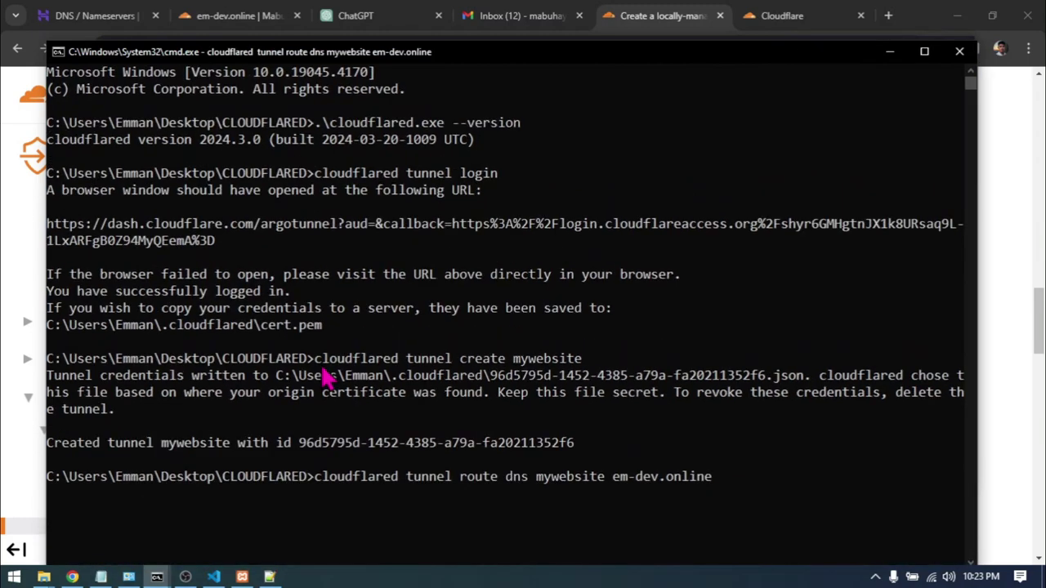
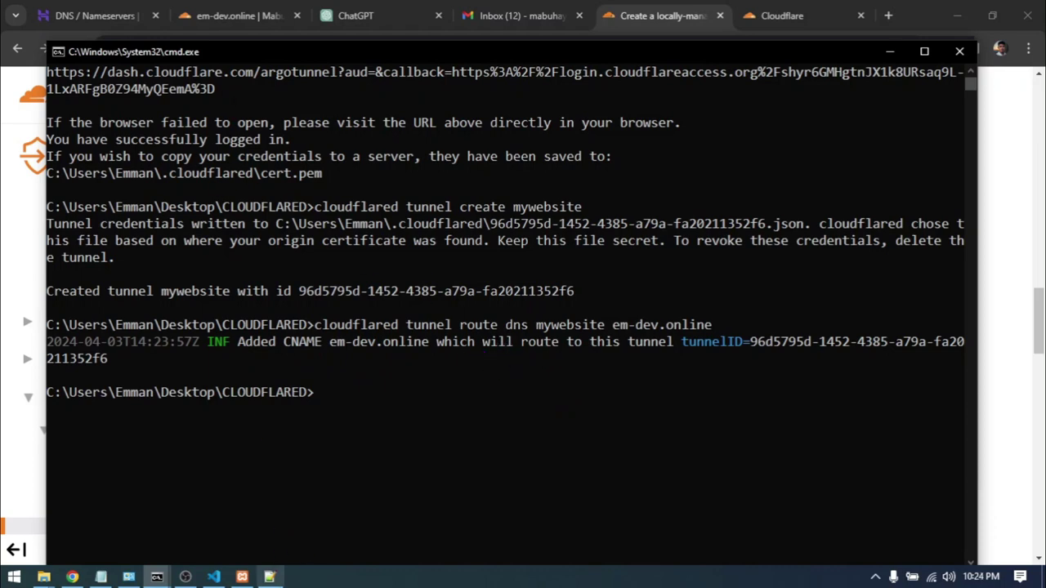
Step: Reload the em-dev.online DNS records page in the Cloudflare dashboard and check for the tunnel's CNAME record
left_click(204, 17)
scroll(372, 254, "down", 3)
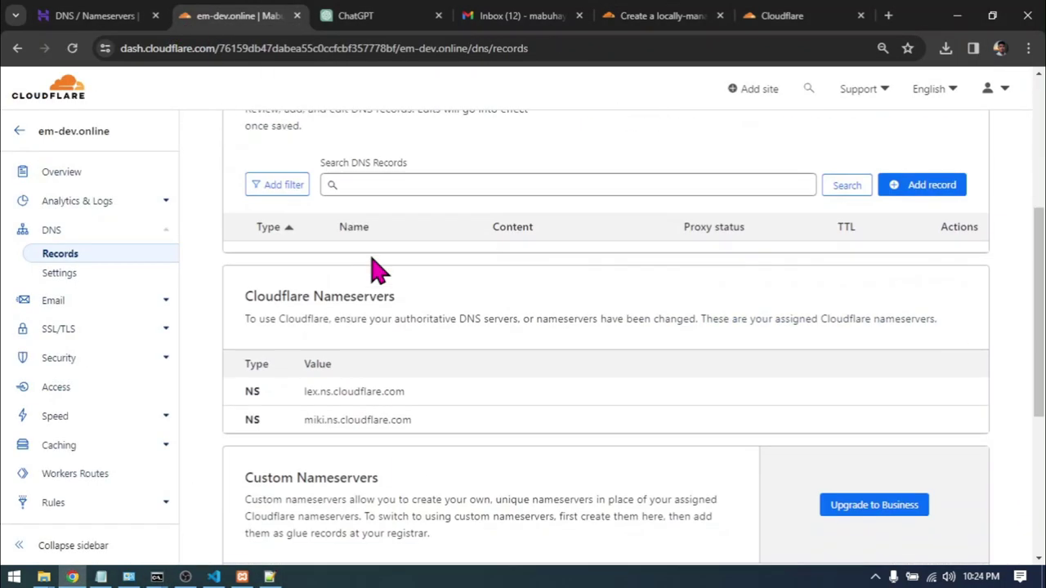
left_click(71, 49)
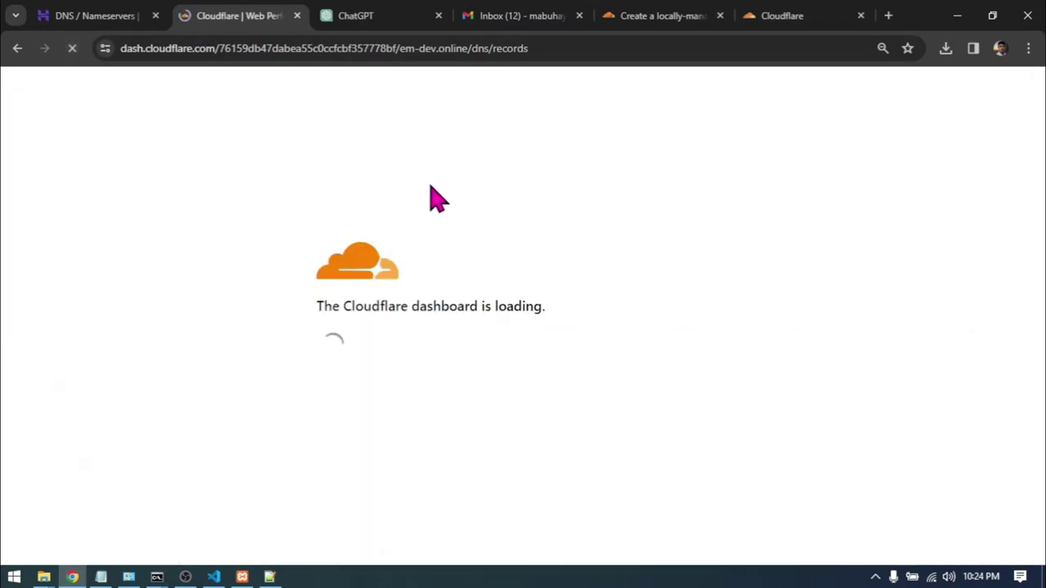
scroll(572, 282, "down", 5)
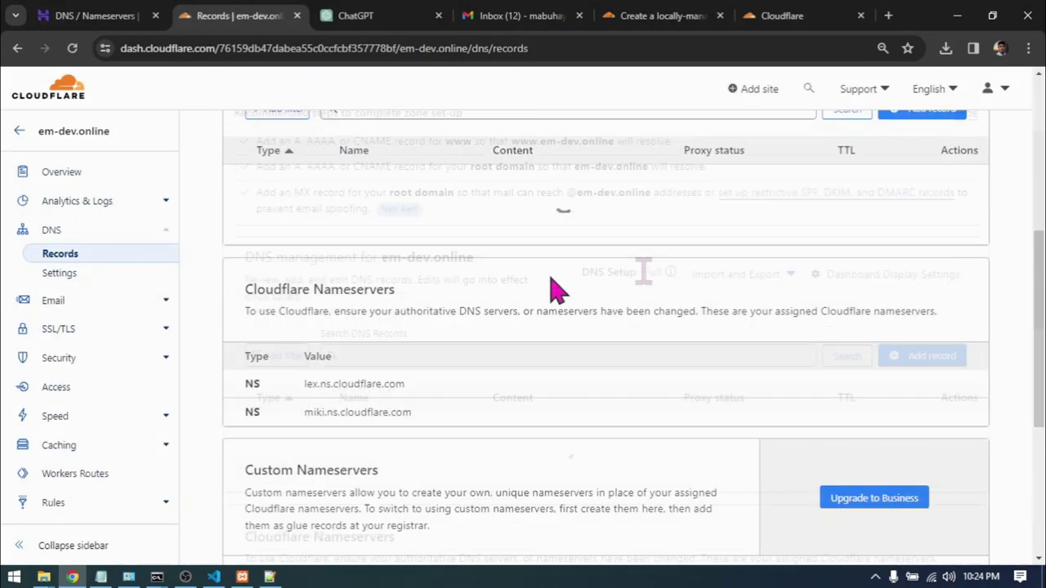
scroll(408, 269, "up", 2)
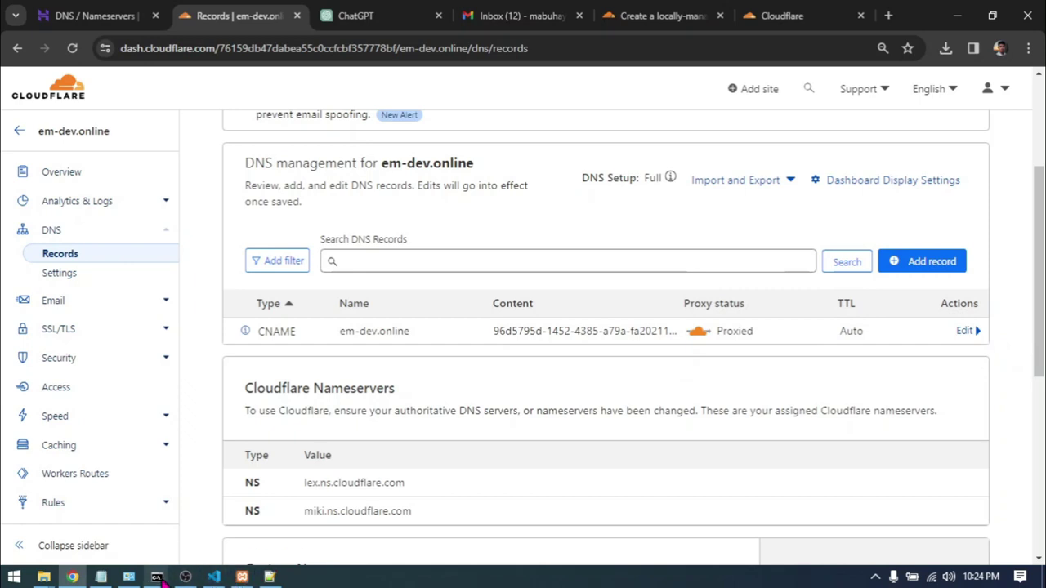
Step: Copy the tunnel run command from note.txt and run cloudflared tunnel run mywebsite in the CLOUDFLARED folder's command prompt
mouse_move(157, 577)
left_click(71, 541)
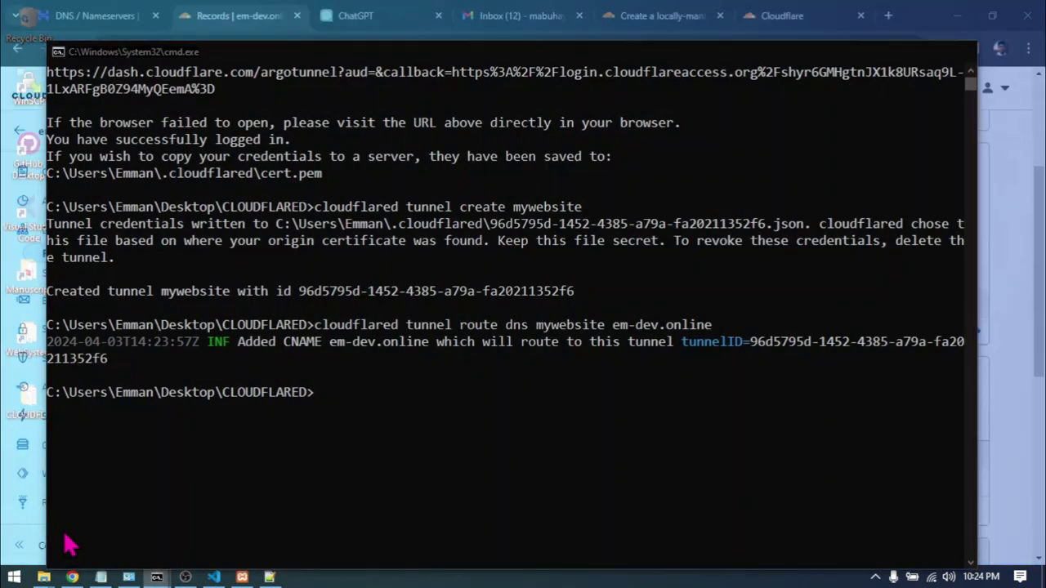
left_click(102, 576)
left_click_drag(507, 393, 269, 400)
key("ctrl+c")
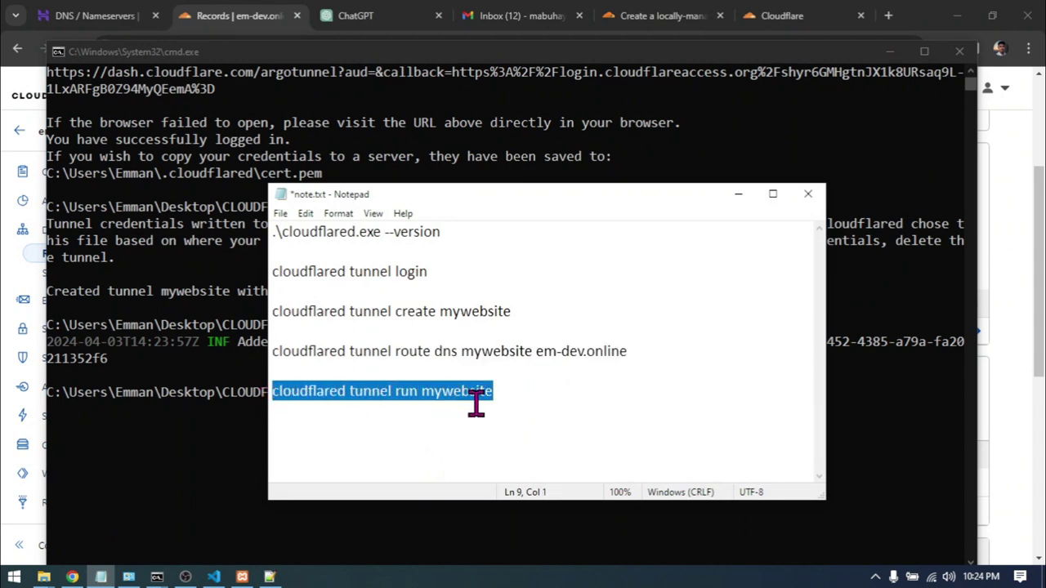
left_click(739, 195)
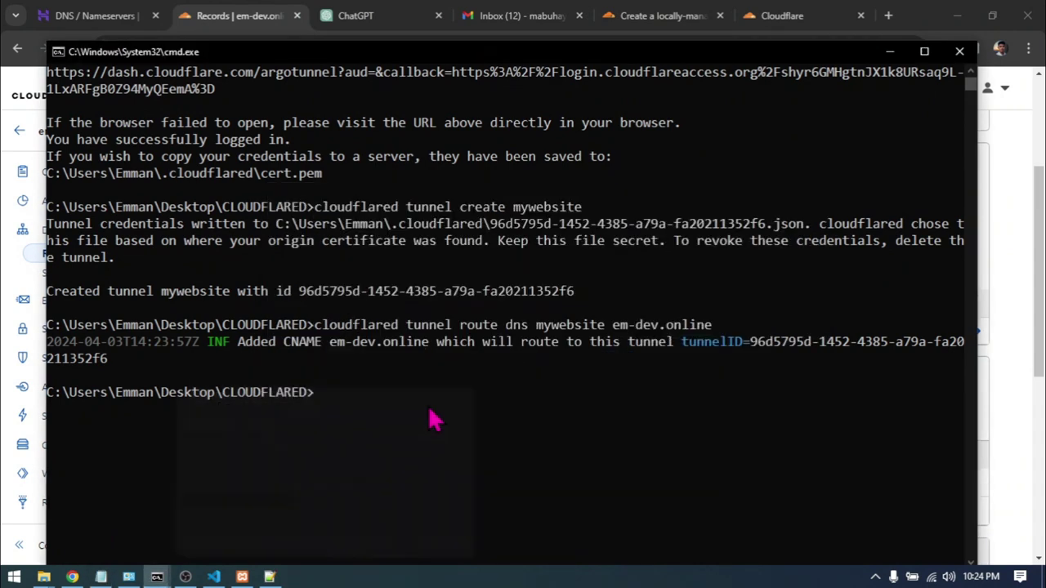
key("ctrl+v")
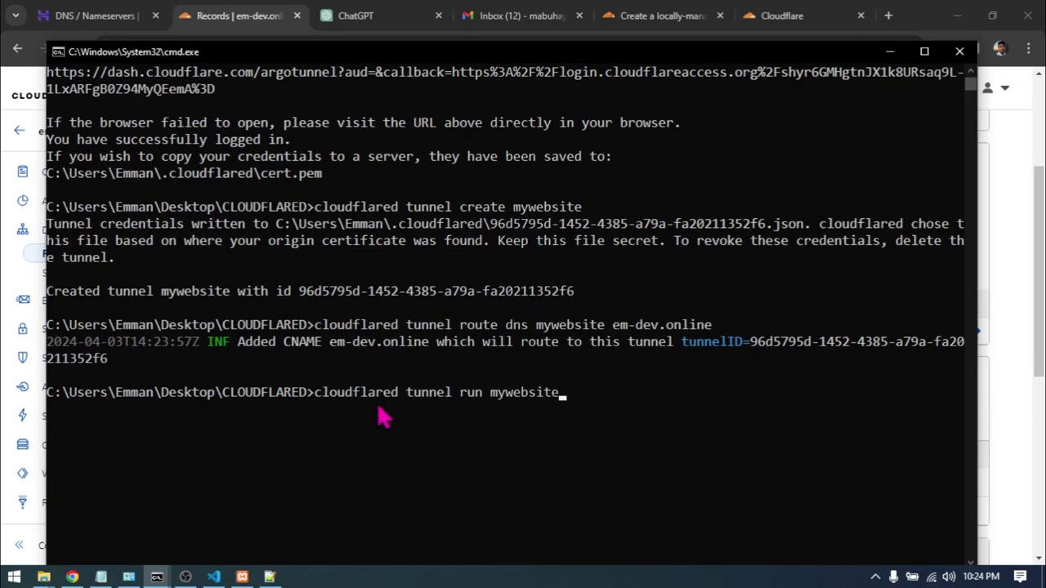
key("Return")
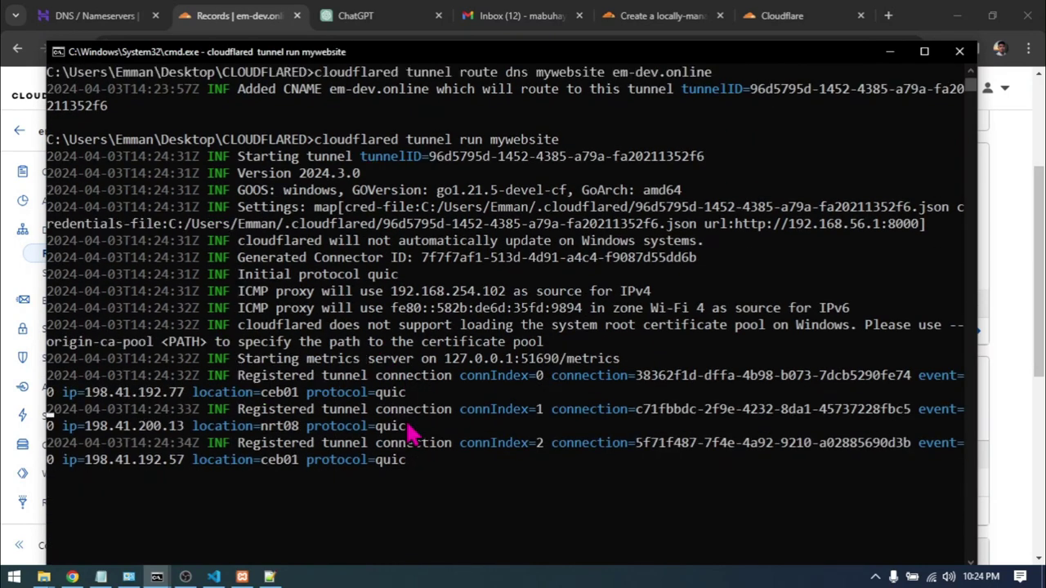
Step: Check the IP address and port of the Listen directive in Apache's httpd.conf in Notepad++
left_click(272, 577)
left_click_drag(241, 345, 120, 353)
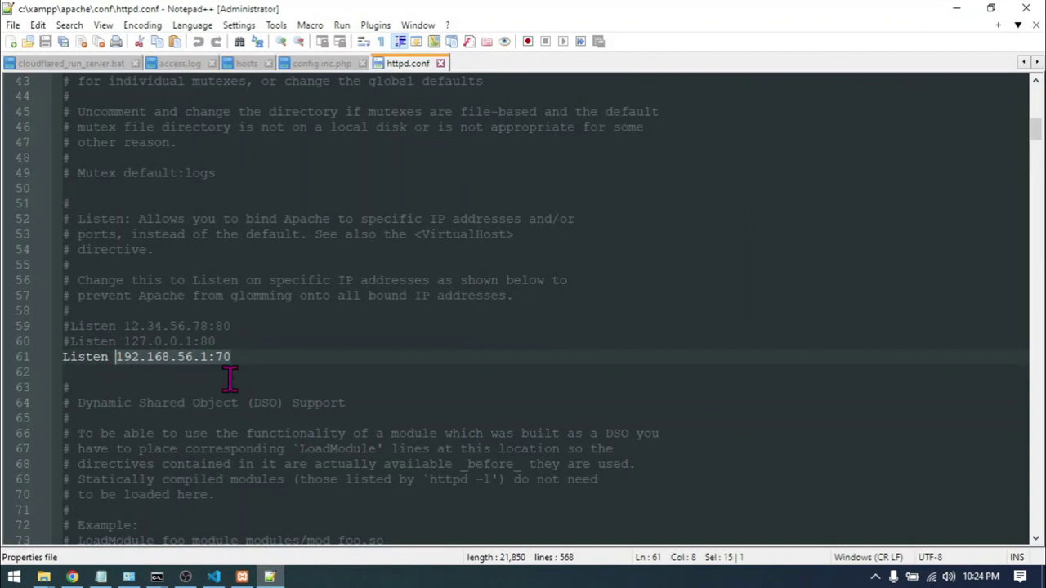
left_click(269, 577)
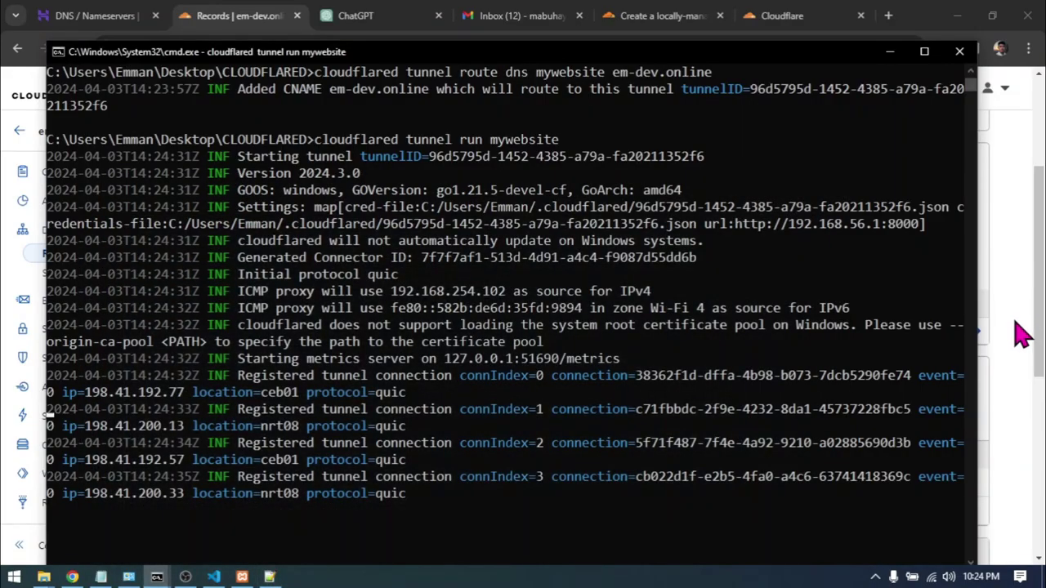
Step: Load 192.168.56.1:70 in a new Chrome incognito window and enlarge the page to 125%
left_click(1025, 331)
key("ctrl+shift+n")
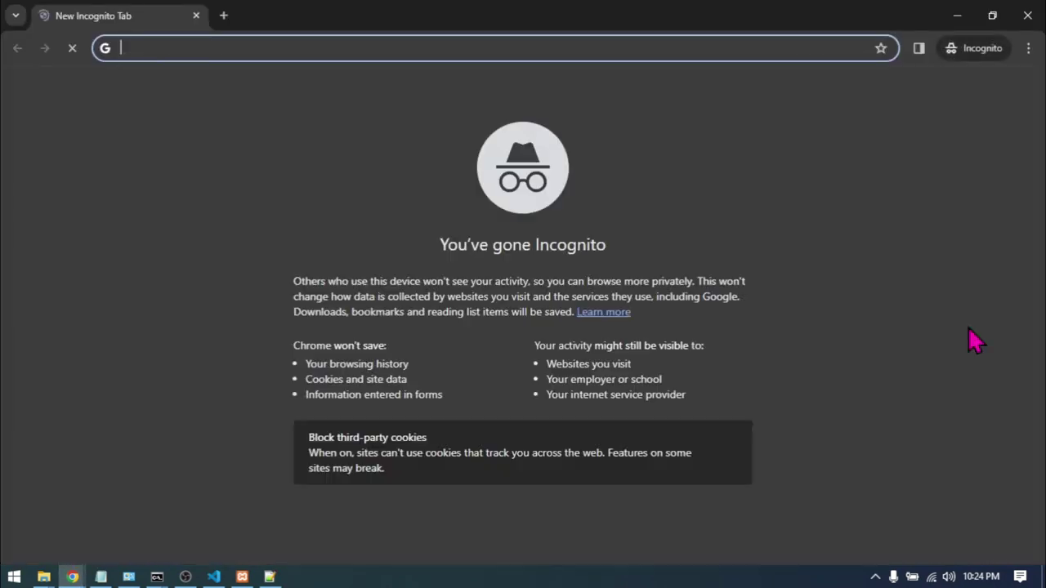
type("192.168.56.1:70")
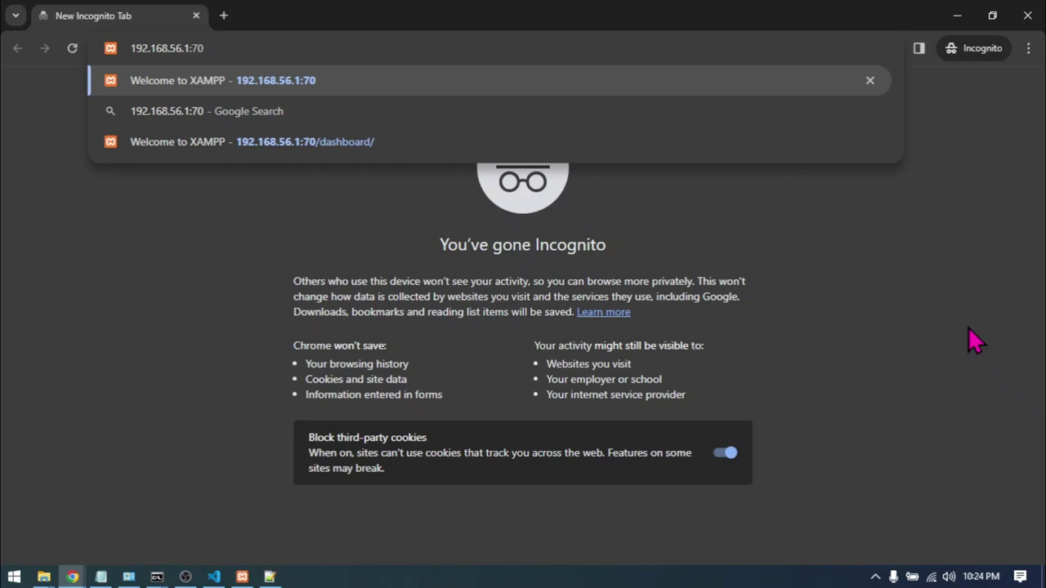
key("Return")
key("ctrl+plus")
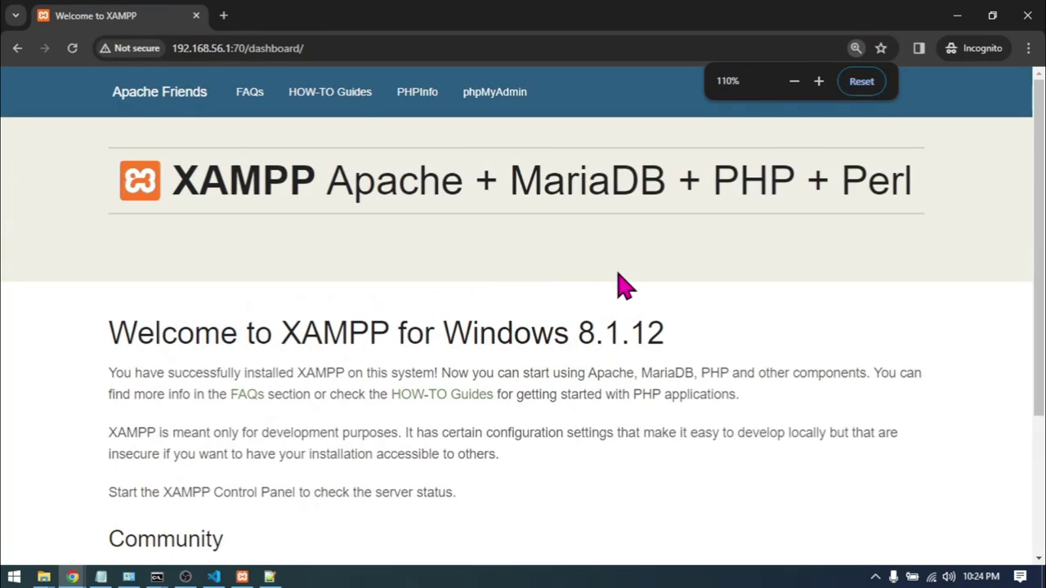
key("ctrl+plus")
key("ctrl+plus")
key("ctrl+minus")
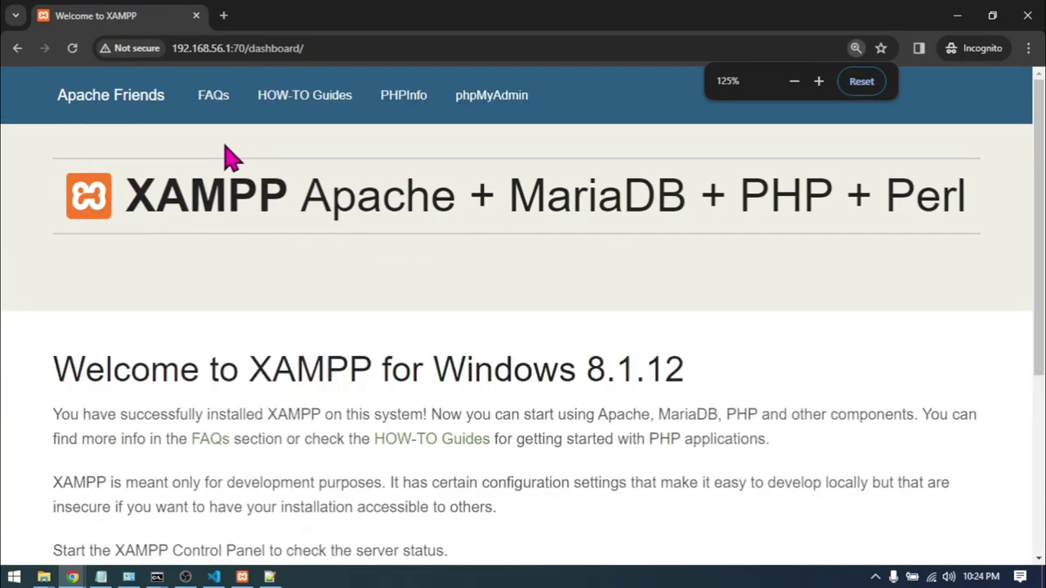
Step: Load em-dev.online in a new incognito tab and examine how the site responds
left_click(224, 16)
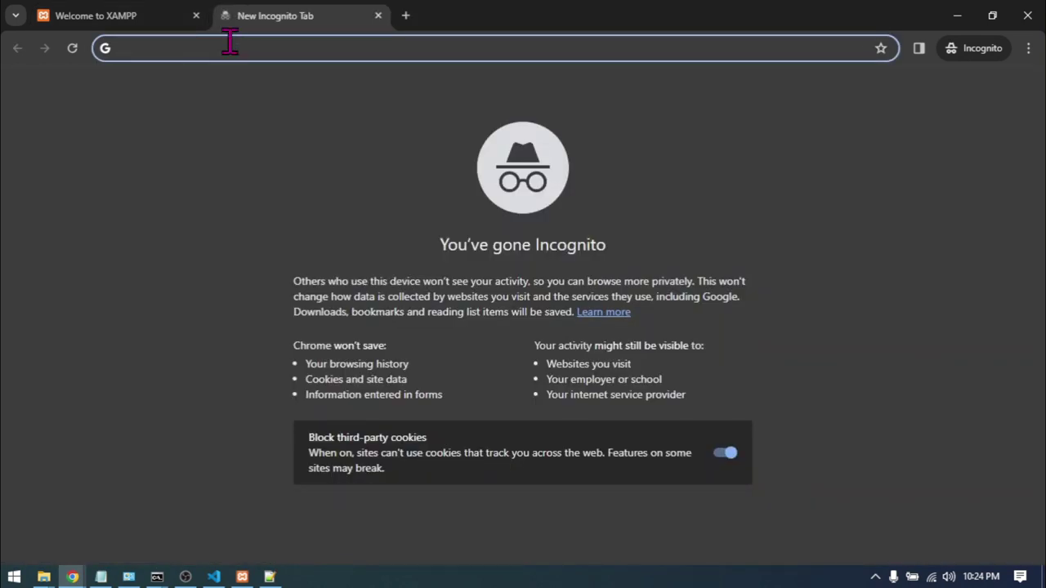
type("em")
key("Right")
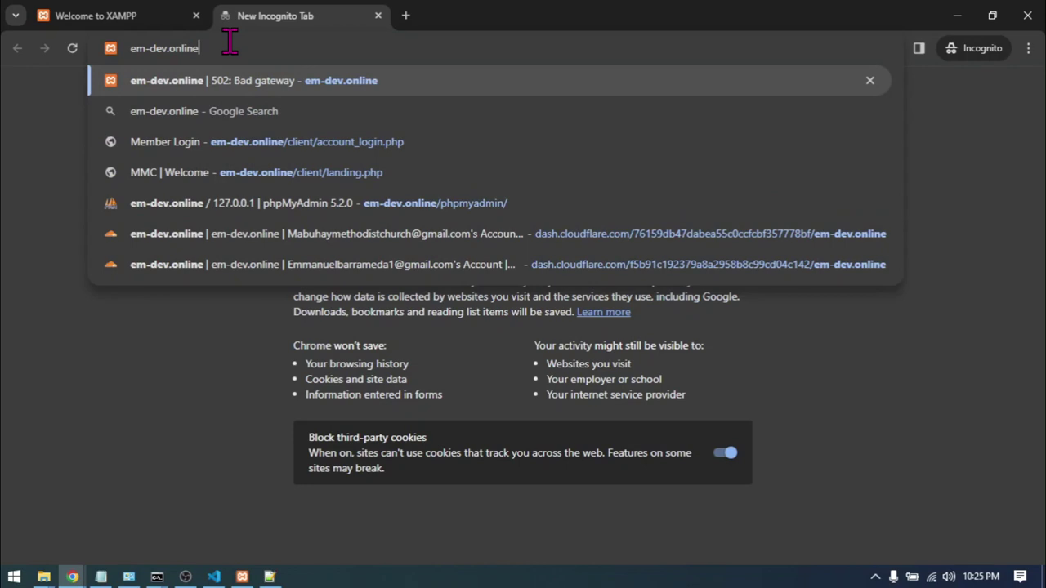
key("Return")
key("ctrl+minus")
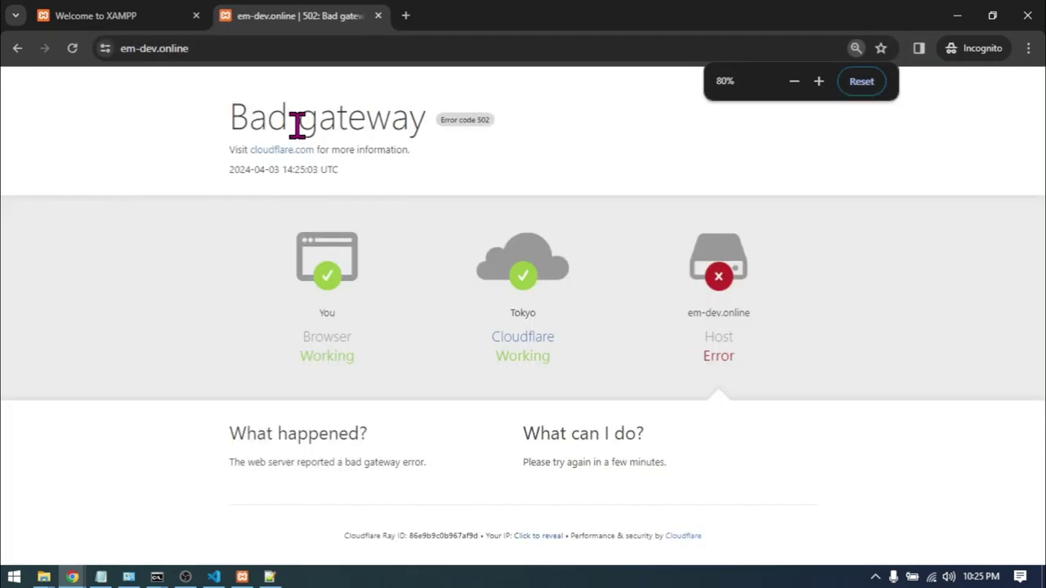
left_click(284, 48)
left_click(291, 49)
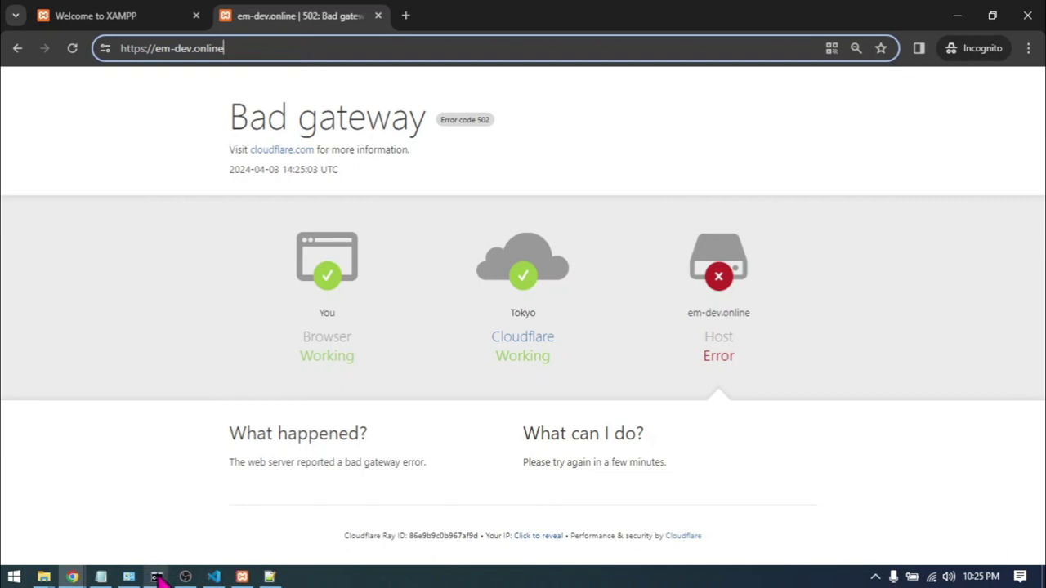
mouse_move(158, 573)
left_click(268, 541)
left_click(94, 482)
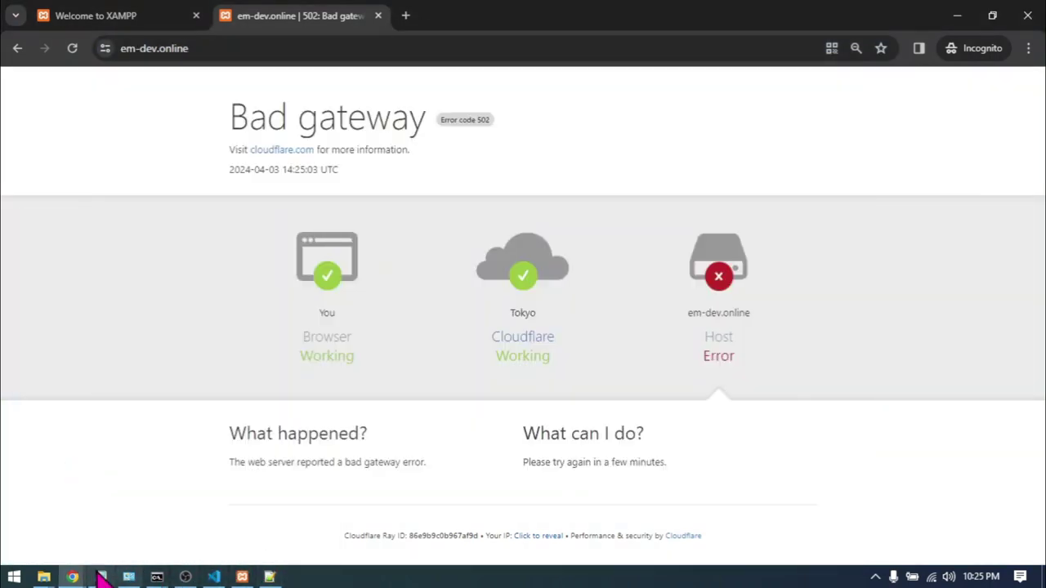
left_click(215, 577)
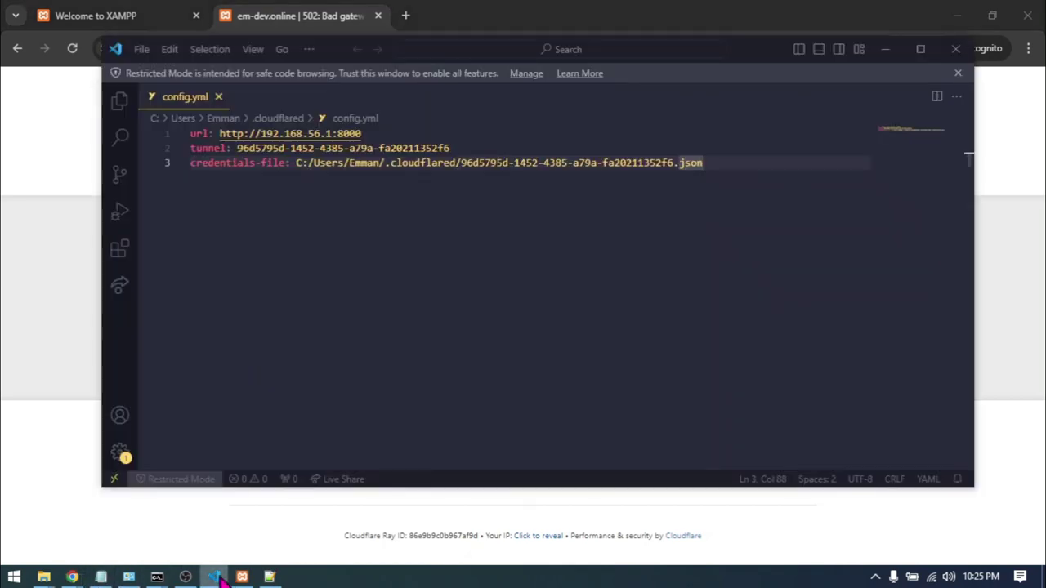
left_click(392, 133)
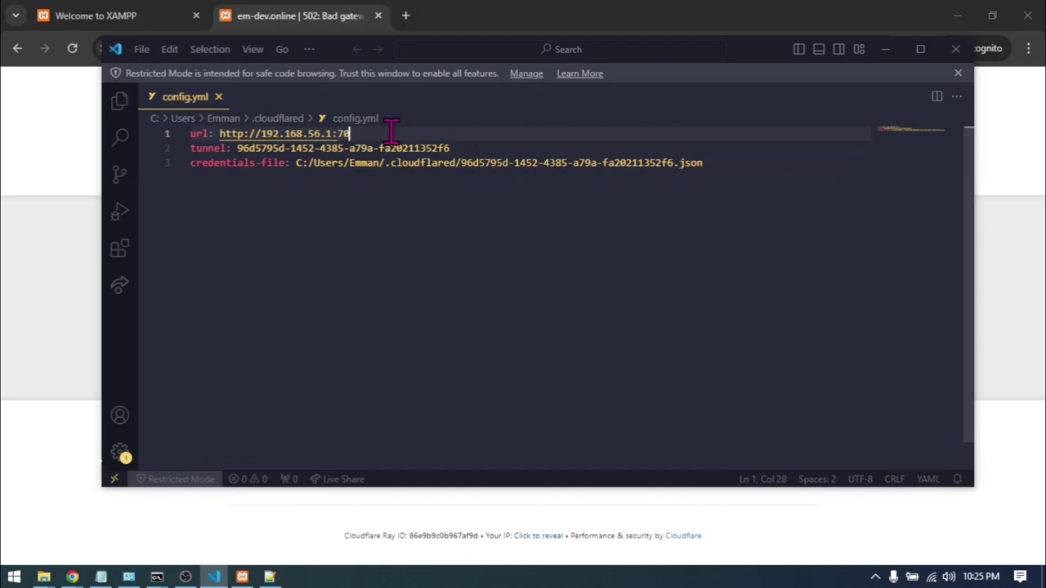
key("BackSpace")
key("BackSpace")
type("8000")
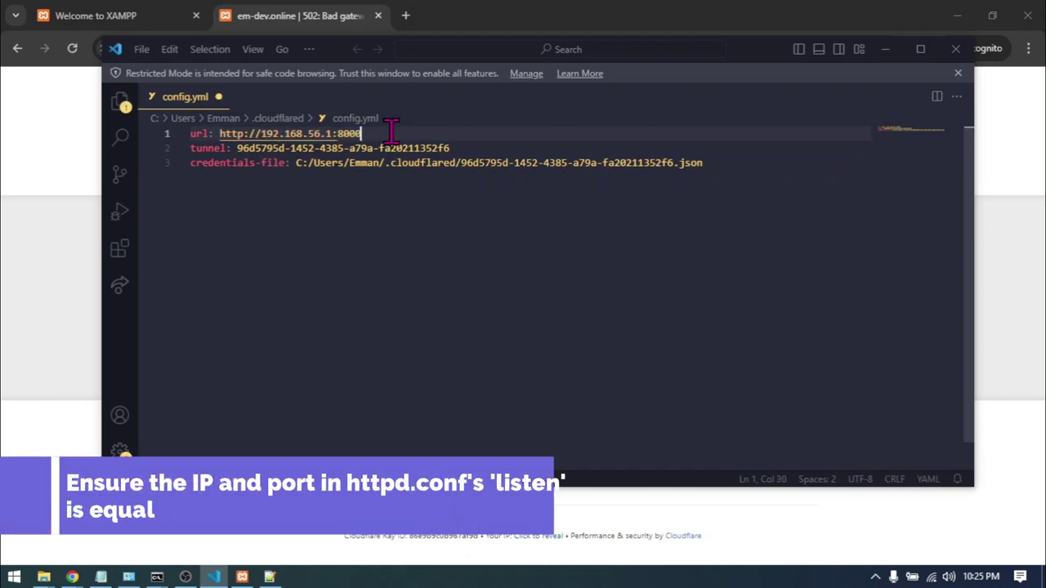
key("BackSpace")
key("BackSpace")
key("BackSpace")
key("BackSpace")
type("70")
key("ctrl+s")
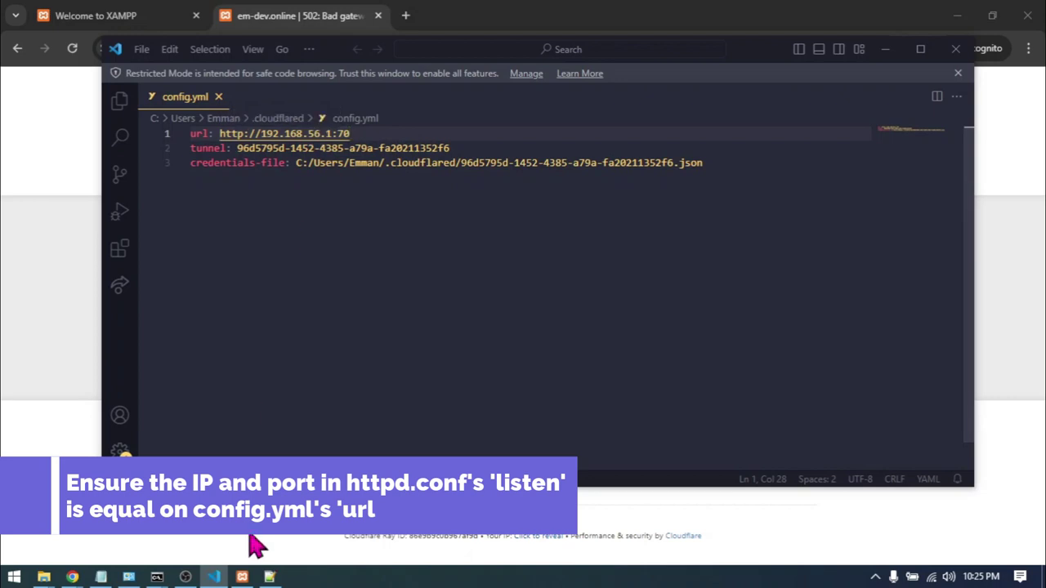
left_click(955, 49)
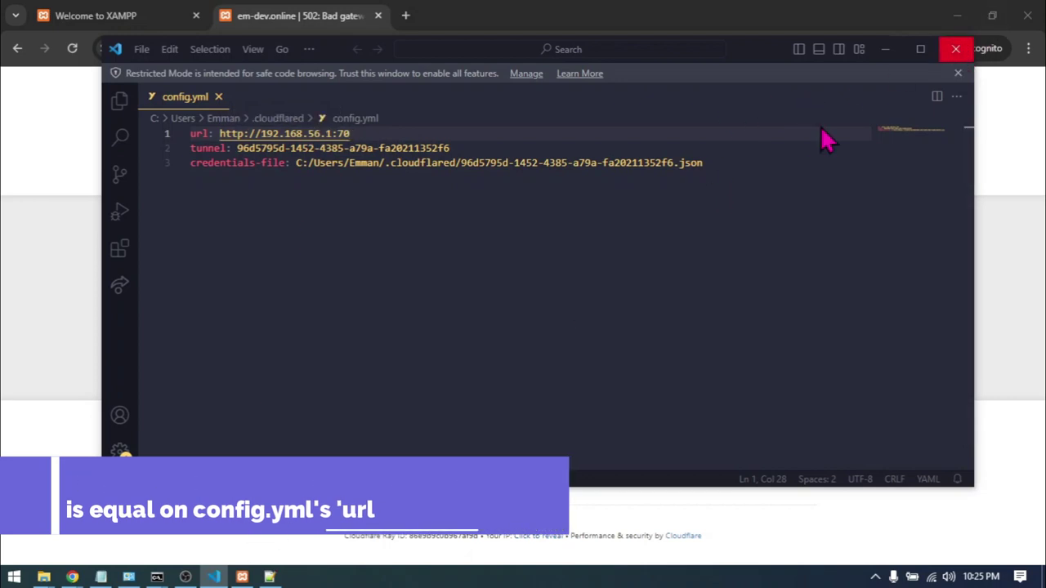
Step: Stop the running tunnel in the CLOUDFLARED command prompt and rerun cloudflared tunnel run mywebsite
mouse_move(157, 577)
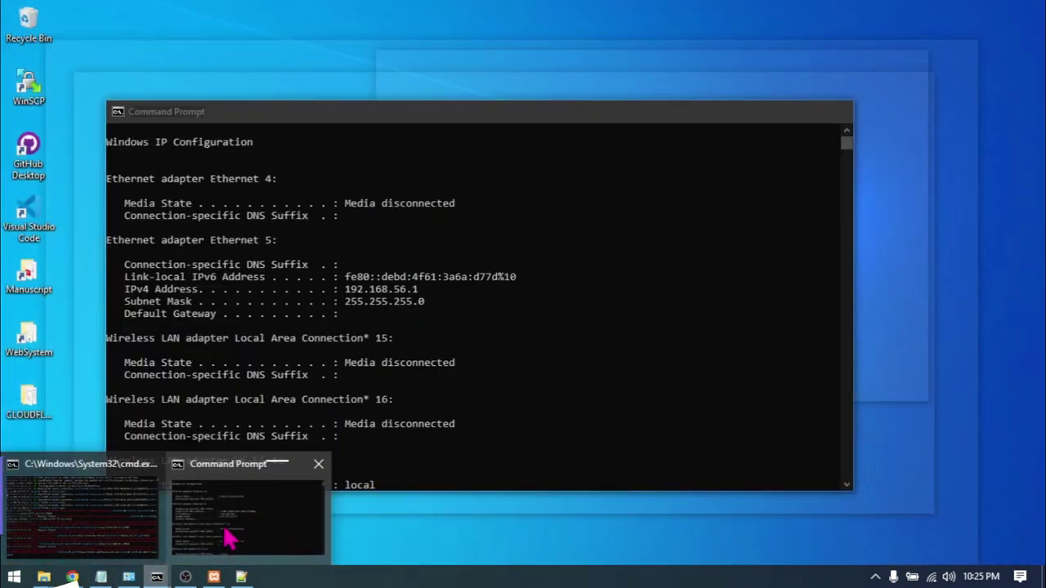
left_click(98, 515)
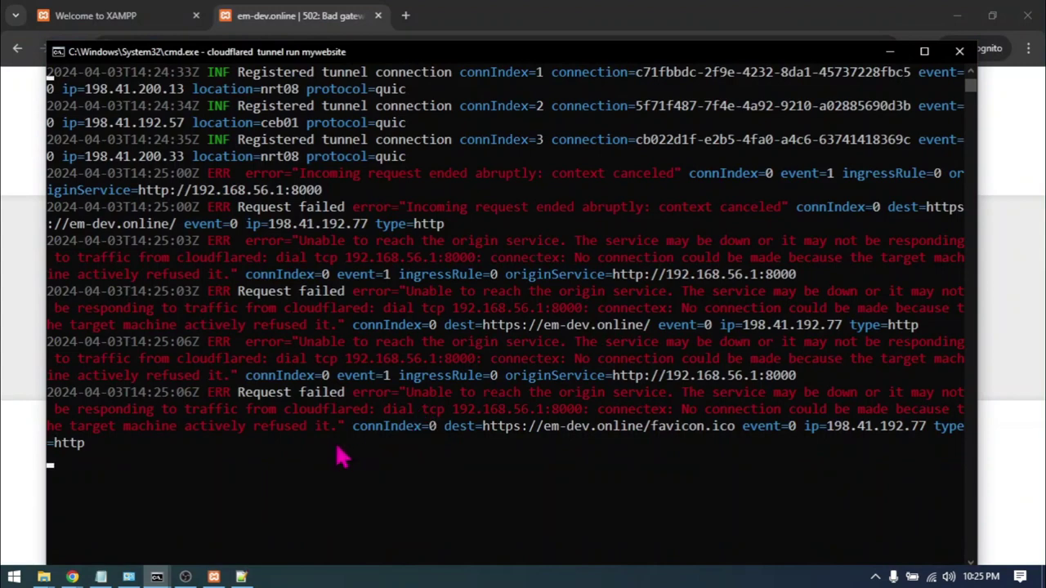
key("ctrl+c")
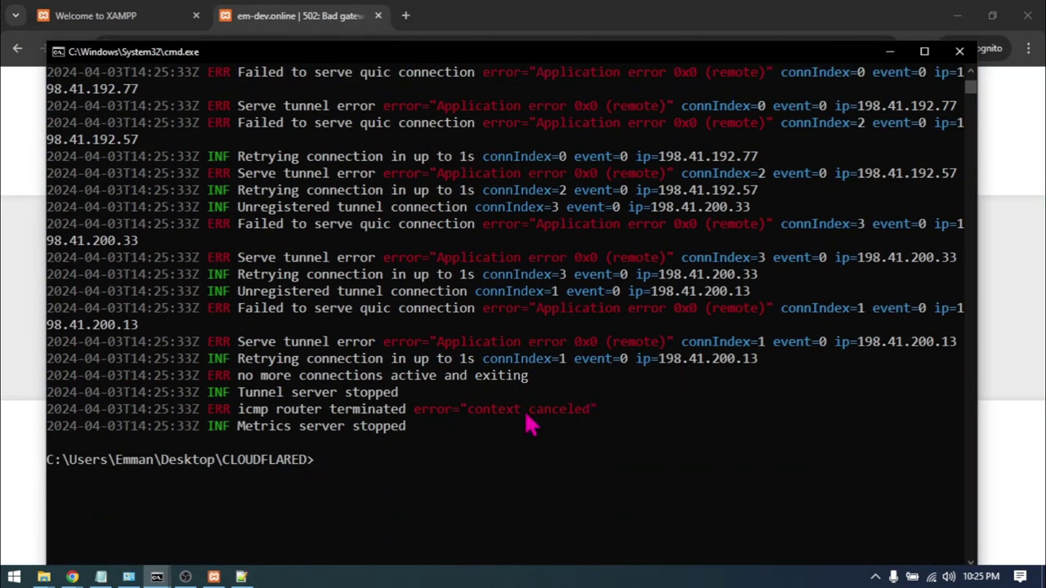
key("Up")
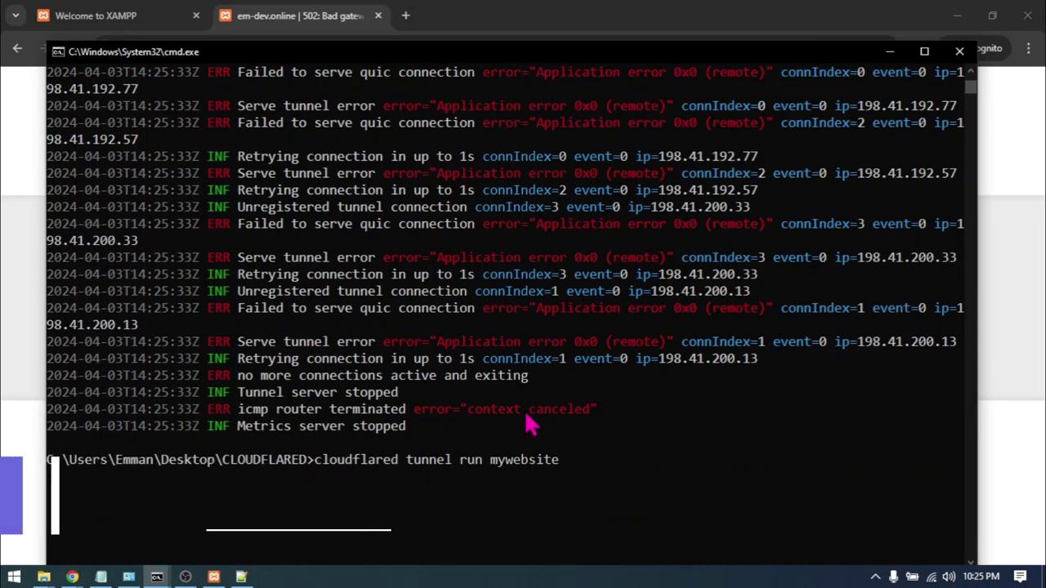
key("Return")
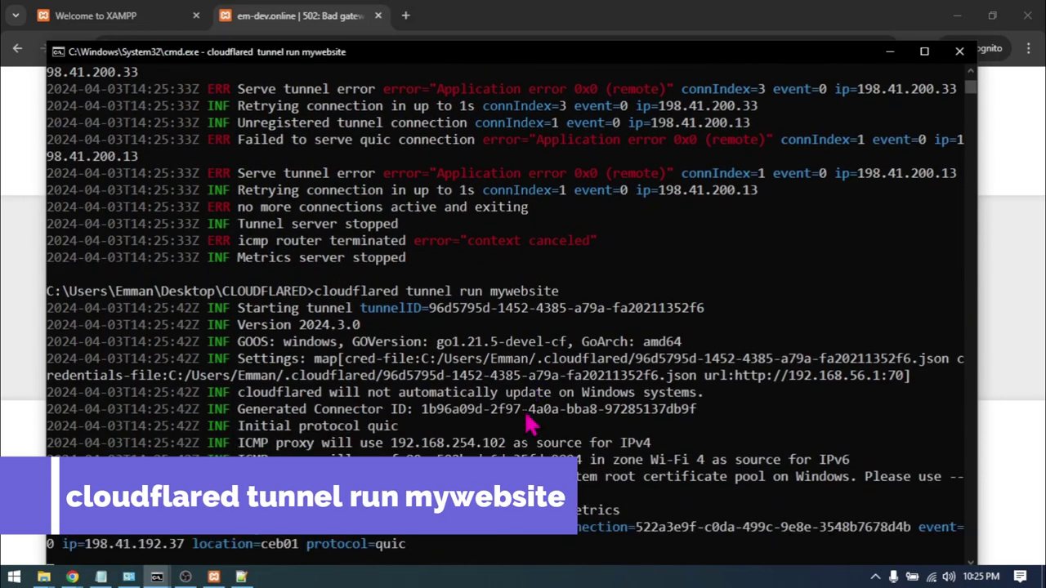
Step: Reload em-dev.online in the incognito window and compare it with the local XAMPP page
left_click(33, 299)
left_click(103, 14)
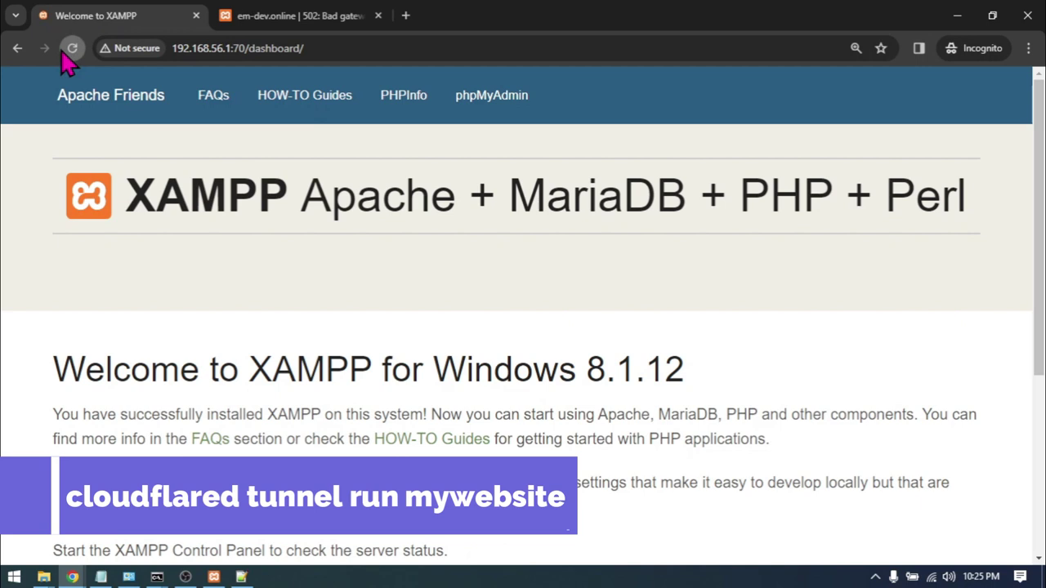
left_click(204, 48)
left_click(294, 18)
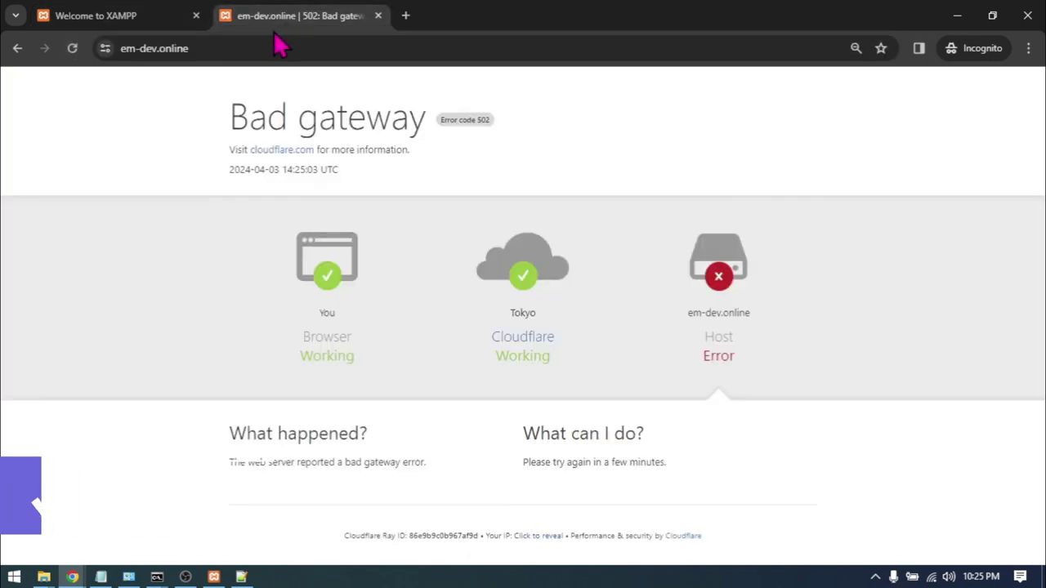
left_click(71, 49)
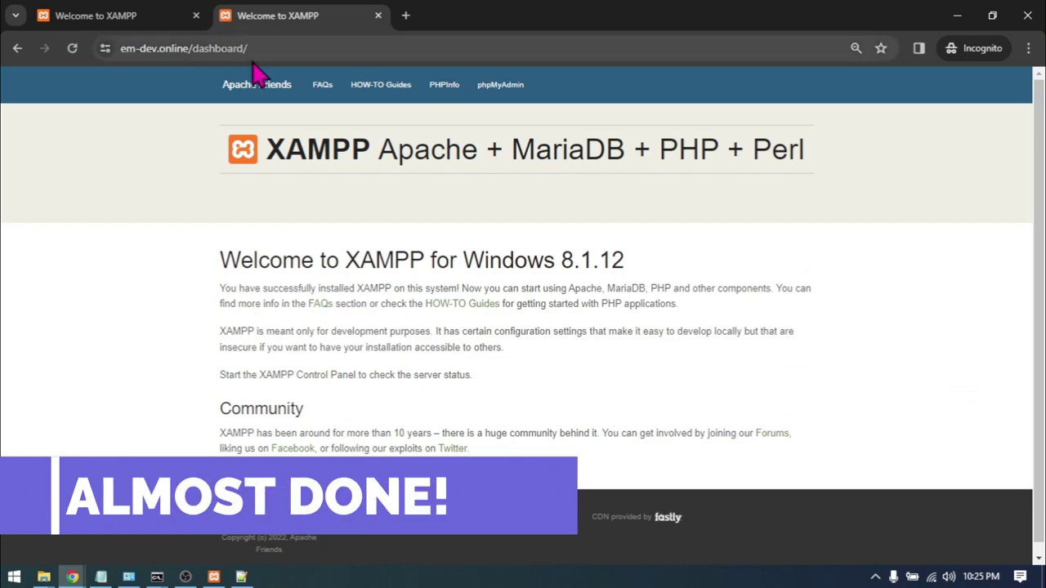
scroll(310, 273, "up", 4)
scroll(291, 214, "down", 4)
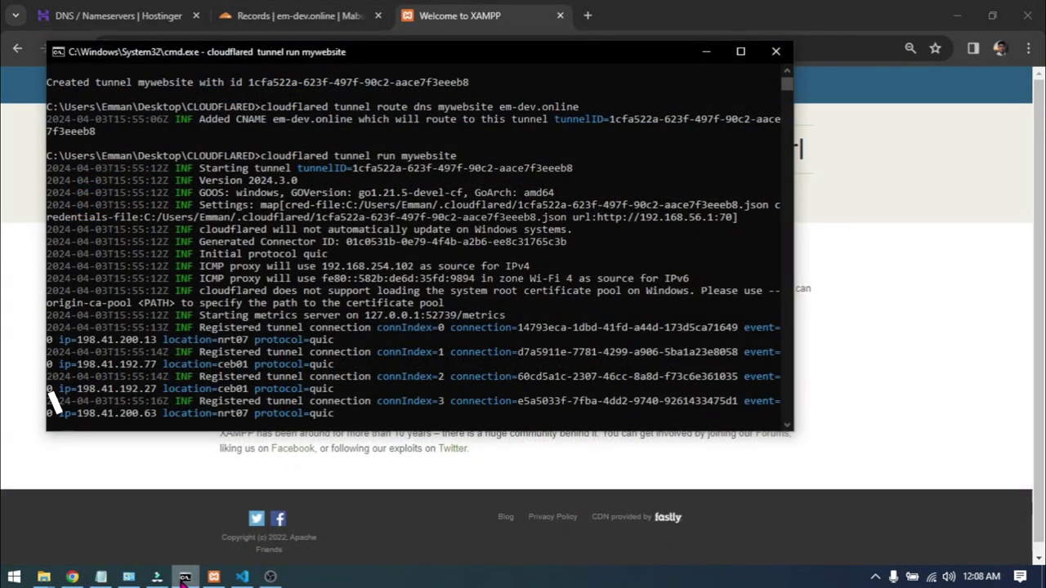
Step: Close the command prompt running the tunnel and bring up the CLOUDFLARED folder in File Explorer
scroll(308, 417, "down", 3)
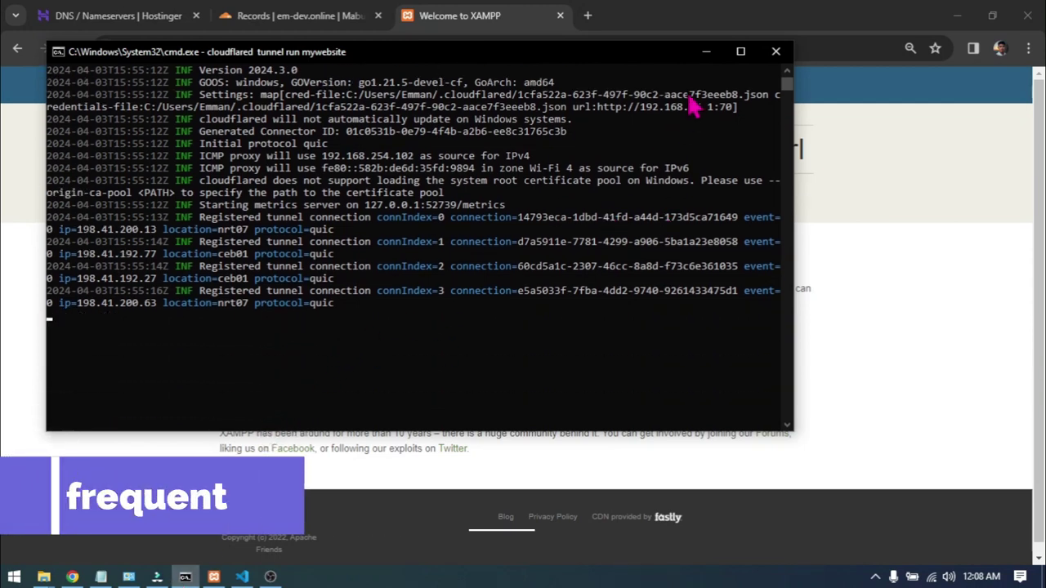
left_click(776, 52)
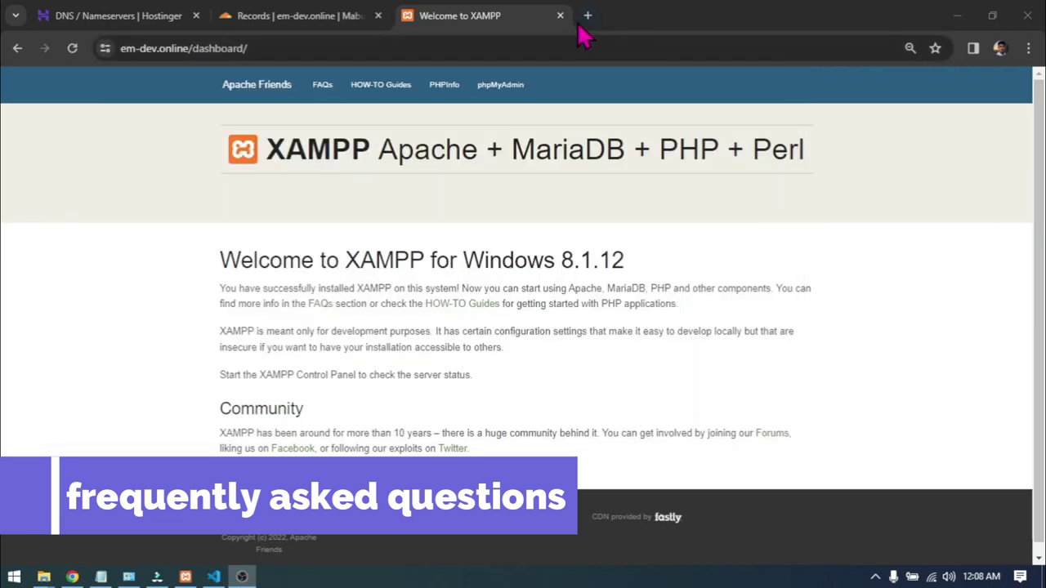
mouse_move(184, 576)
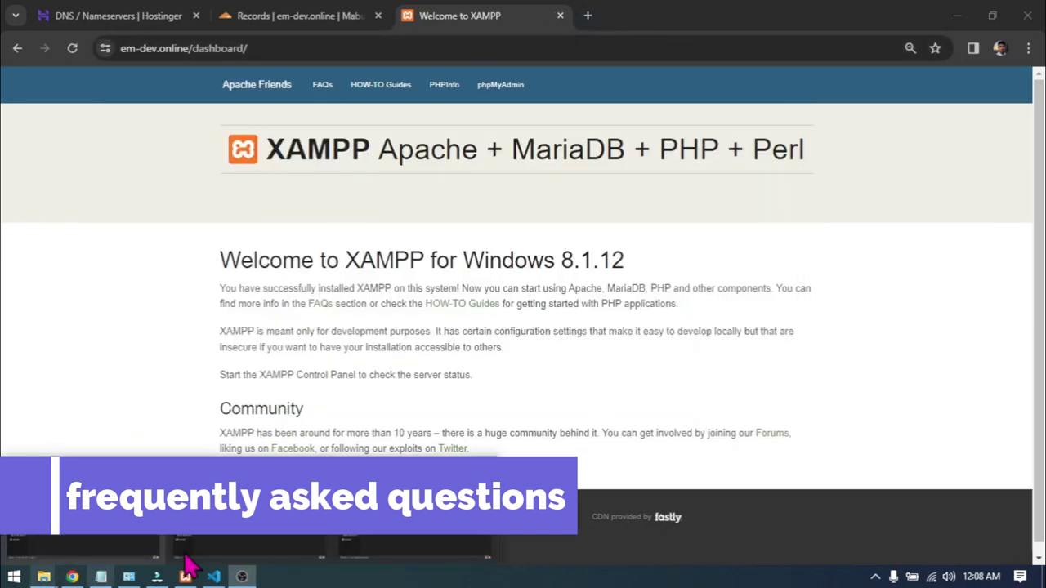
left_click(81, 510)
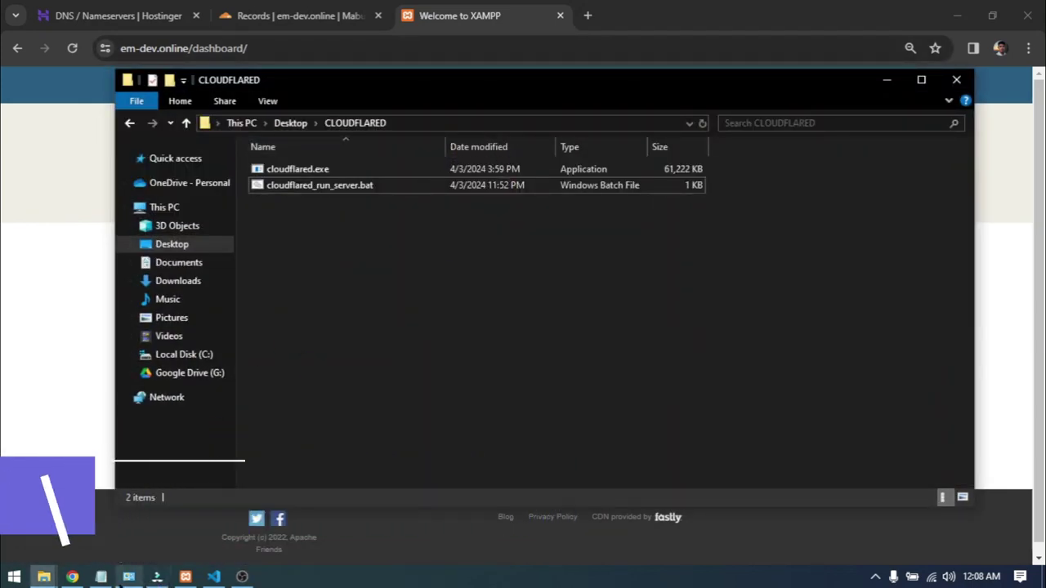
Step: Copy the command cloudflared tunnel run mywebsite from note.txt in Notepad
left_click(102, 577)
left_click_drag(509, 397, 302, 394)
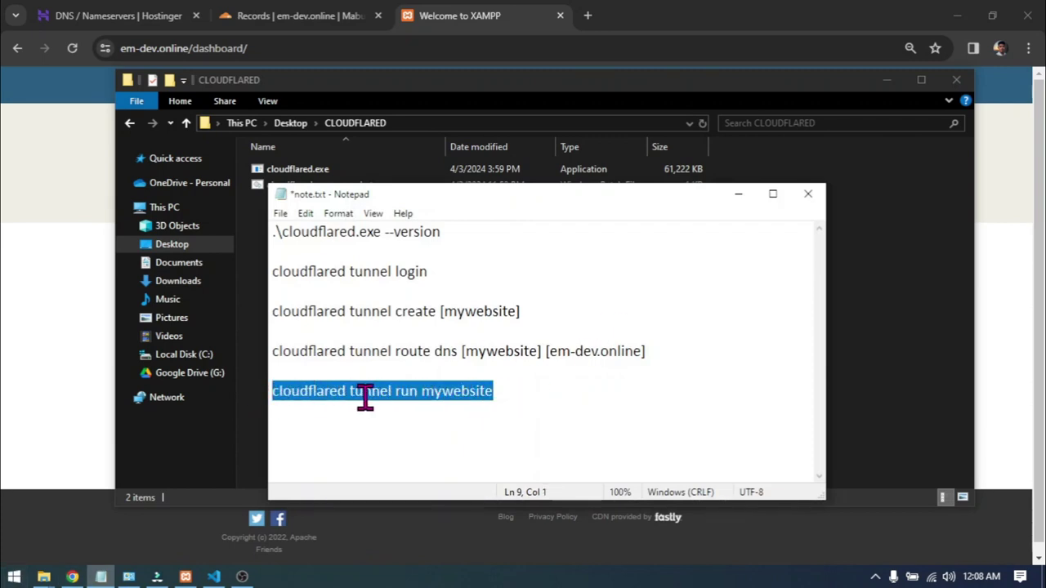
right_click(449, 400)
left_click(507, 217)
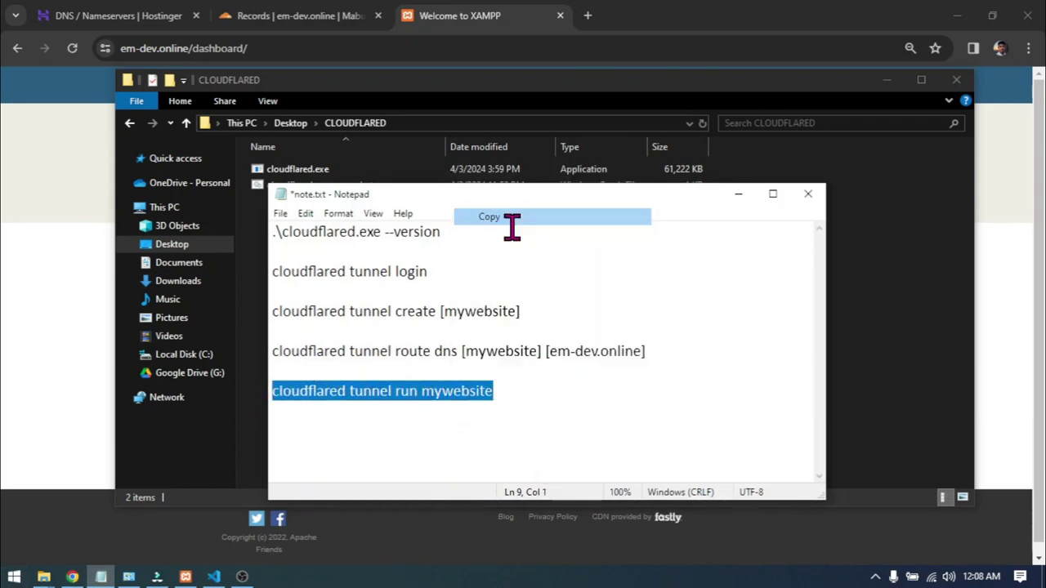
left_click(507, 393)
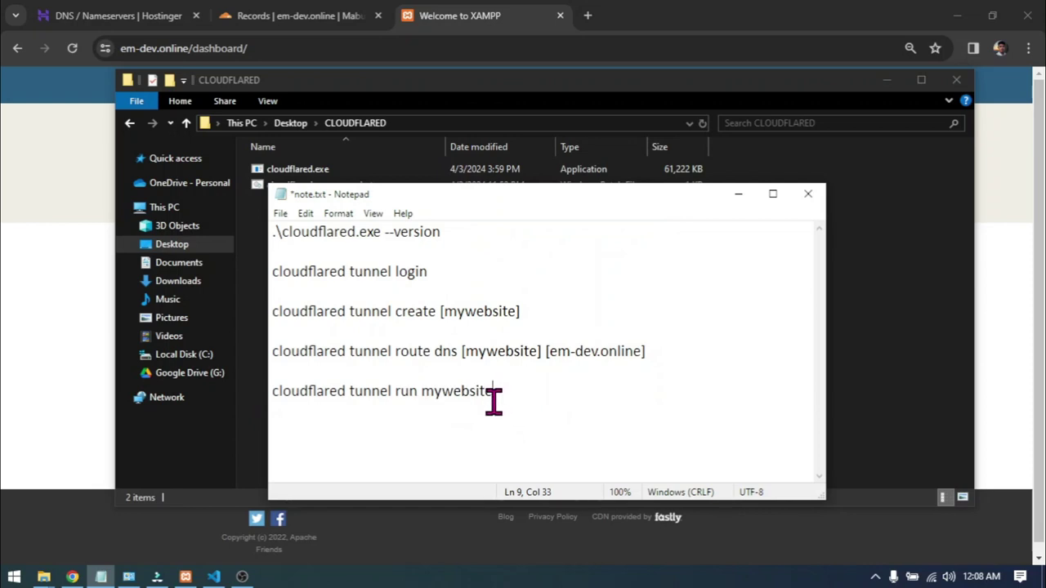
left_click_drag(513, 394, 289, 395)
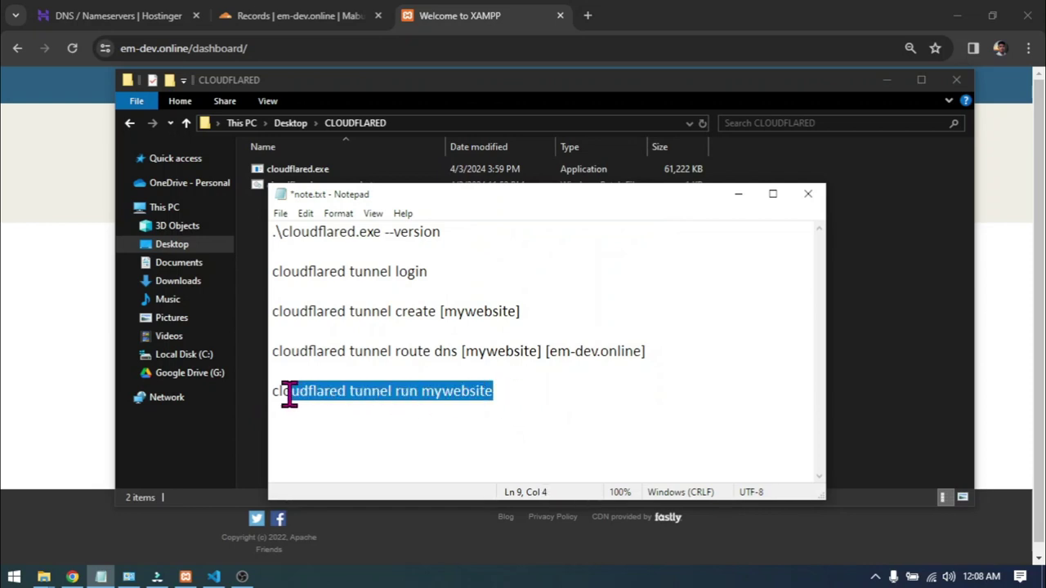
Step: Run cloudflared tunnel run mywebsite in a command prompt opened from the CLOUDFLARED folder, and stop the tunnel and close the prompt
left_click(581, 127)
left_click(573, 123)
type("cmd")
key("Return")
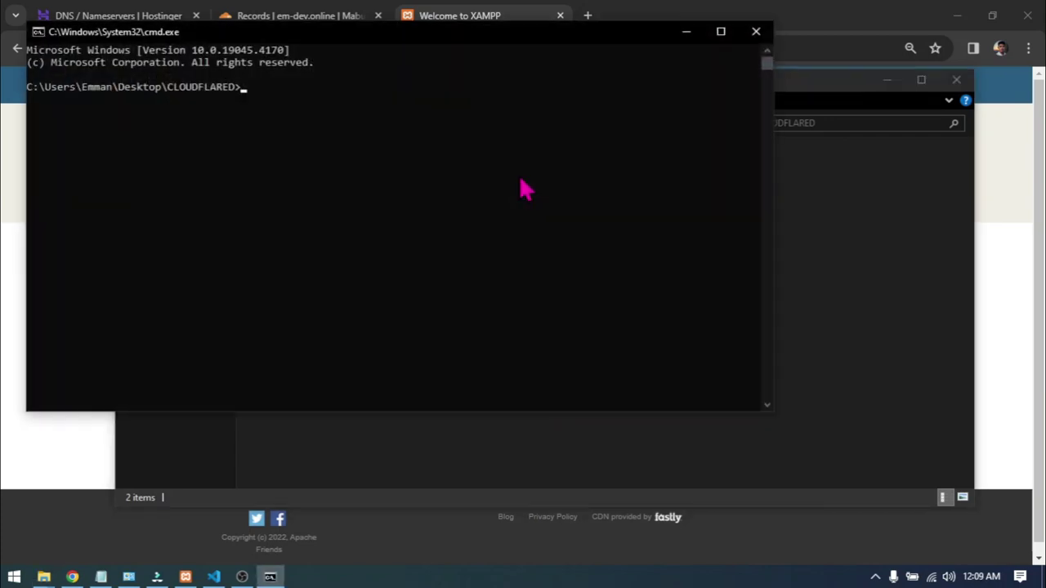
key("ctrl+v")
key("Return")
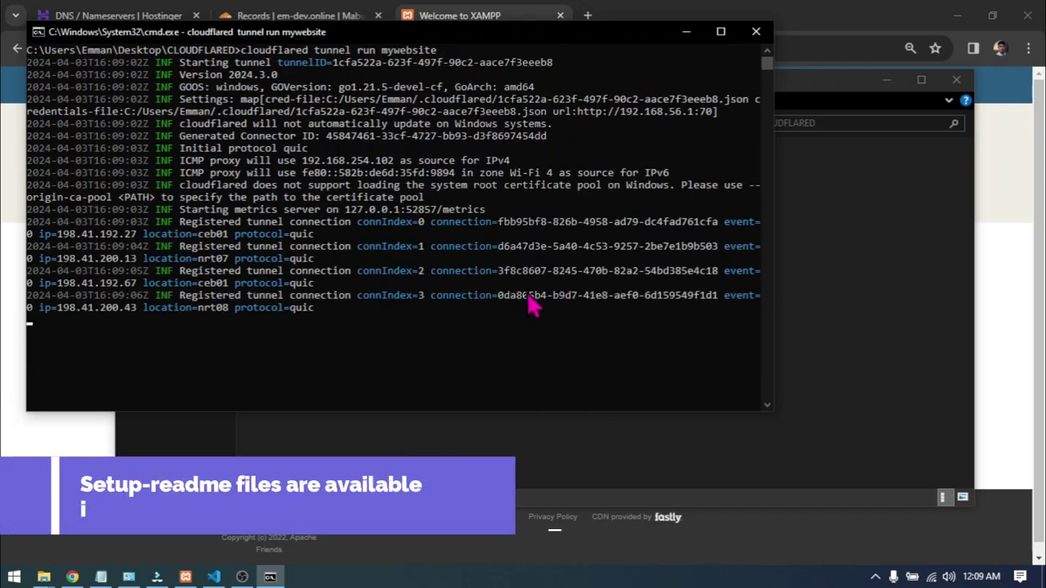
key("ctrl+c")
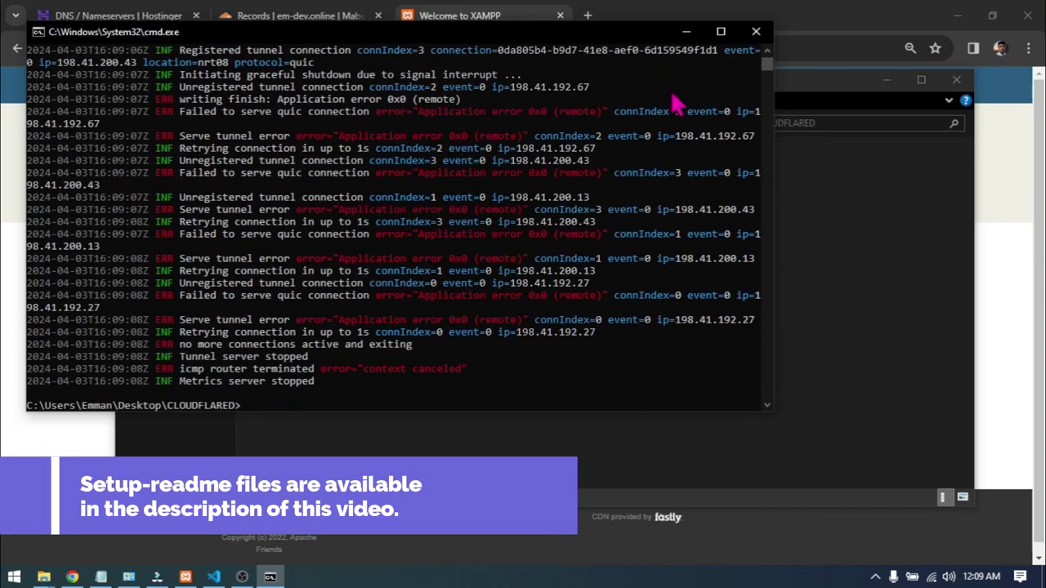
left_click(756, 31)
Step: Open cloudflared_run_server.bat in Notepad++ and compare its tunnel name with the run command in note.txt
left_click(446, 188)
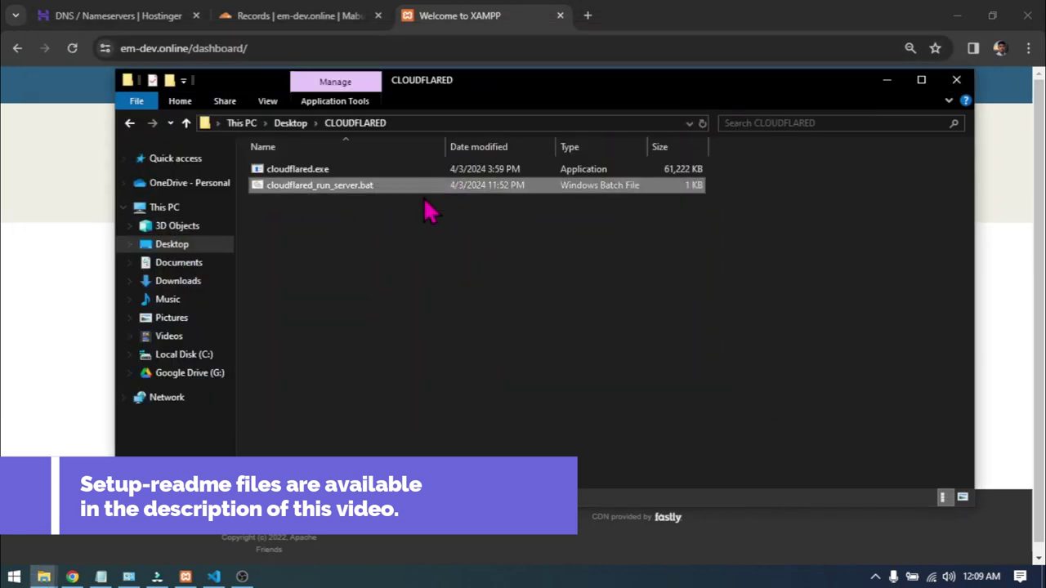
right_click(354, 188)
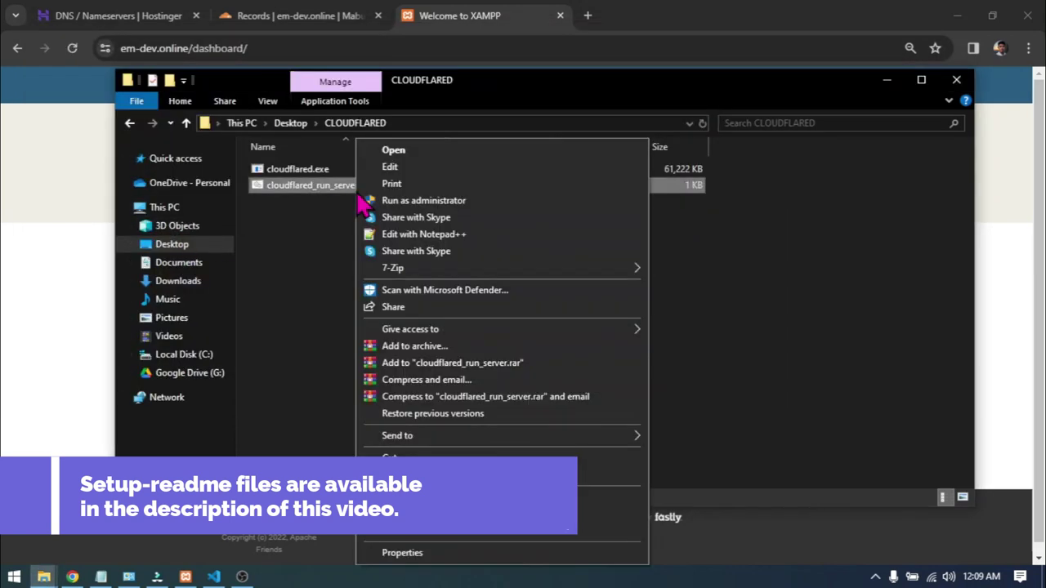
left_click(408, 234)
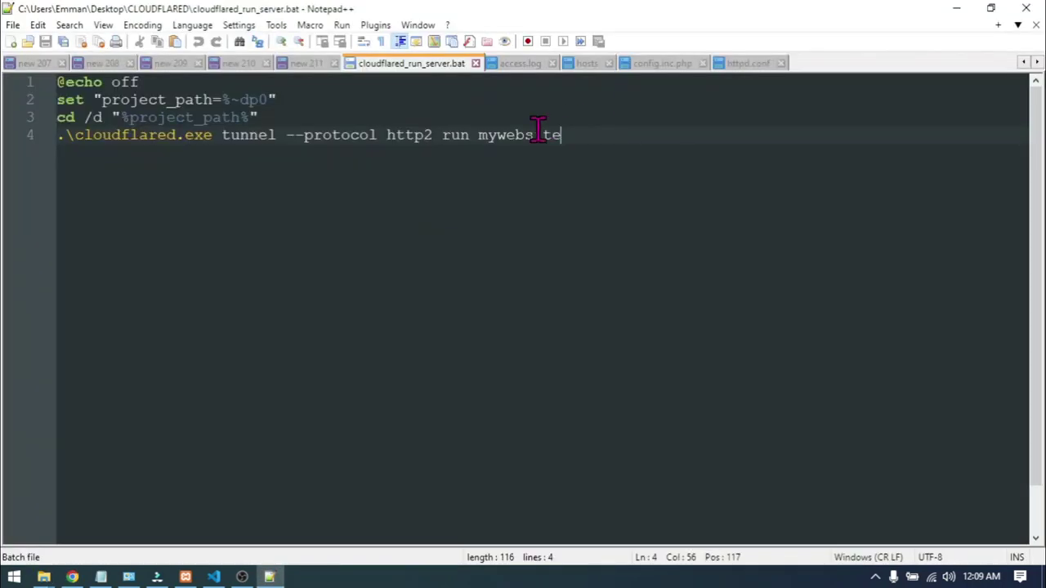
double_click(539, 135)
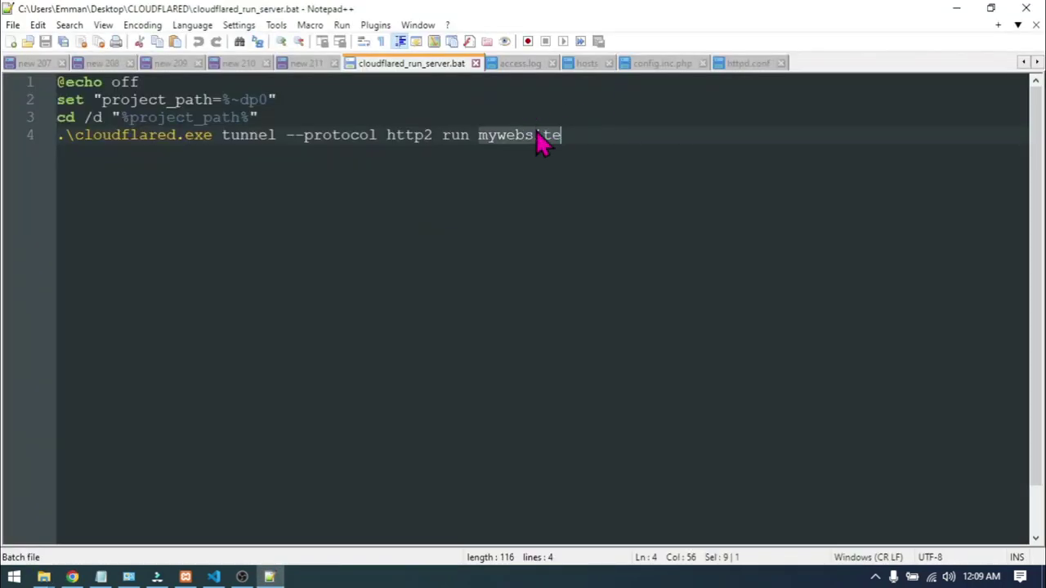
left_click(101, 577)
left_click_drag(490, 392, 305, 389)
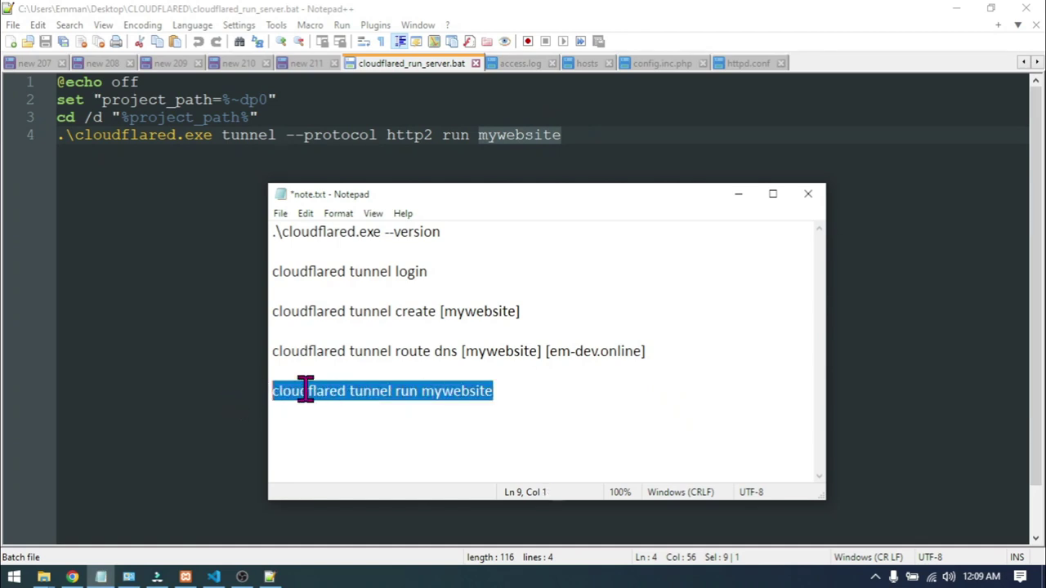
double_click(424, 390)
left_click(181, 214)
Step: Review the commands and the mywebsite tunnel name in cloudflared_run_server.bat, and close Notepad++
double_click(532, 134)
left_click(611, 133)
left_click_drag(24, 137, 39, 80)
left_click(565, 135)
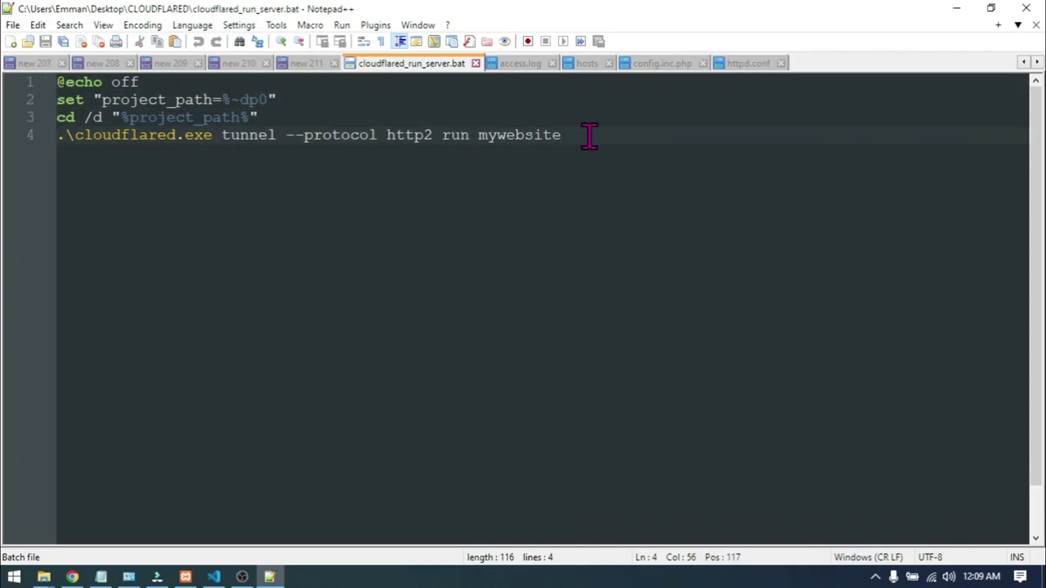
left_click_drag(589, 136, 69, 61)
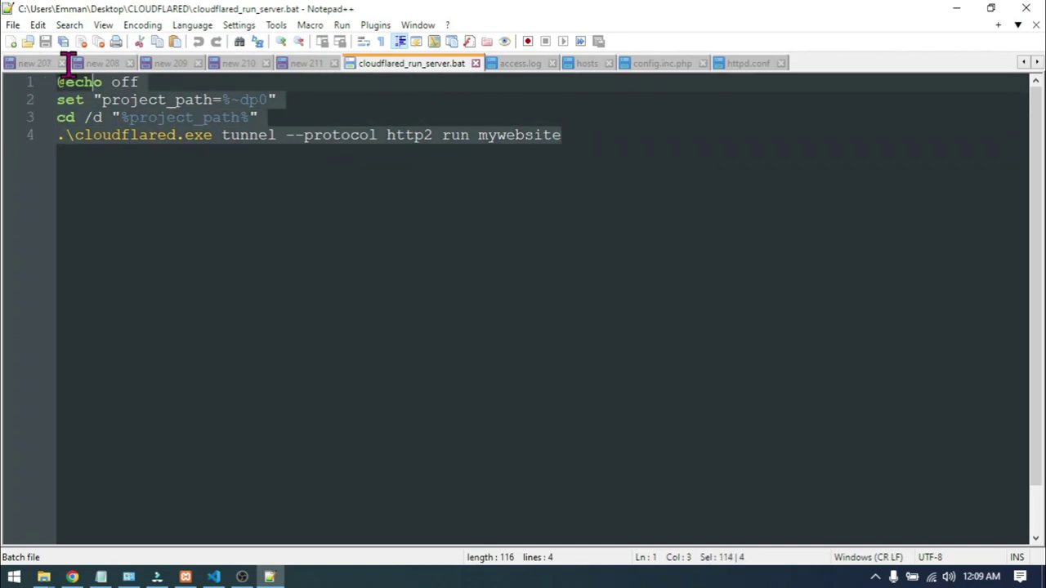
double_click(515, 148)
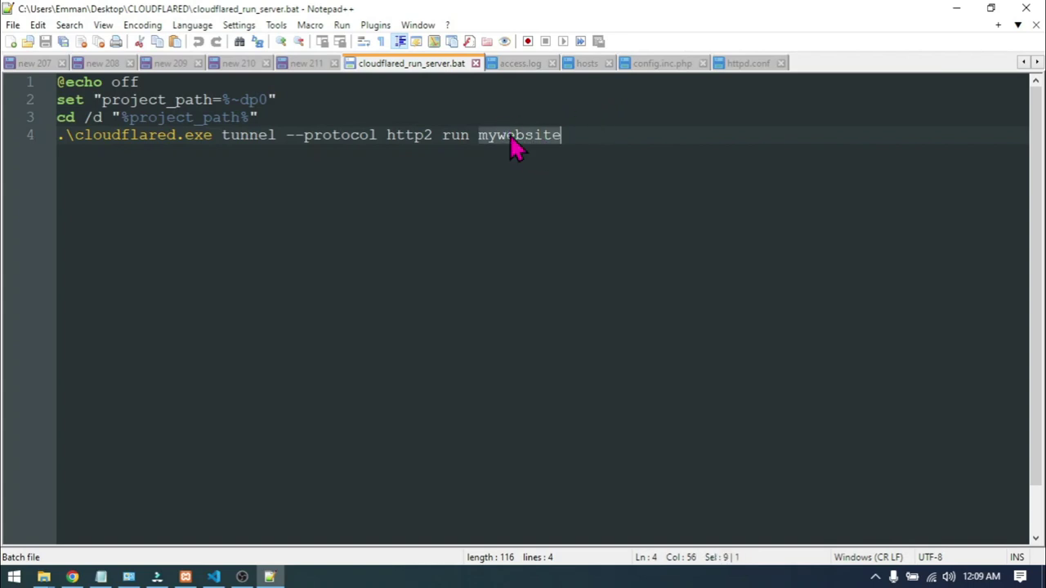
left_click(1019, 12)
Step: Run cloudflared_run_server.bat from the CLOUDFLARED folder as administrator
left_click(365, 186)
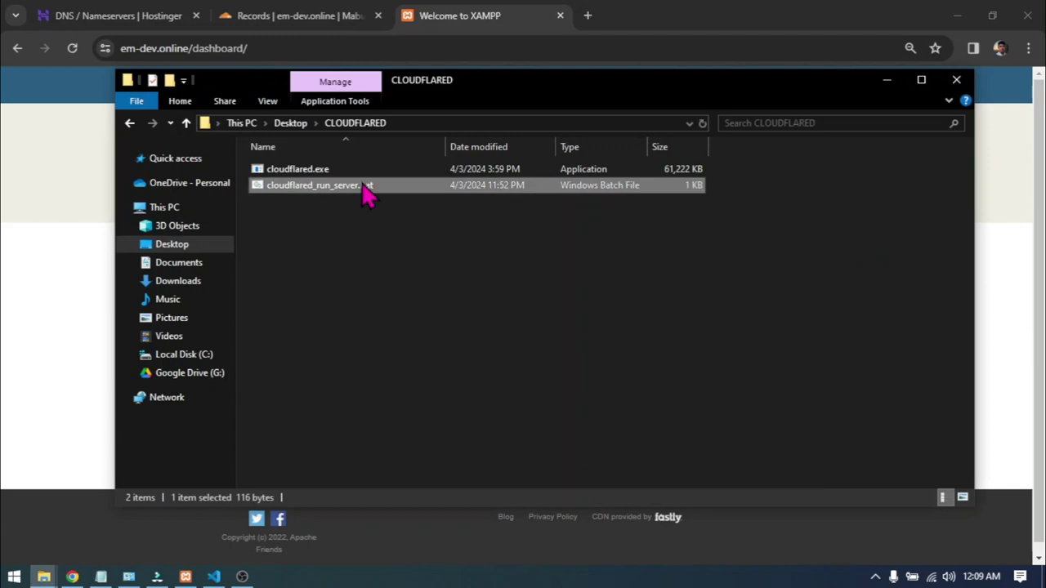
right_click(365, 187)
left_click(400, 200)
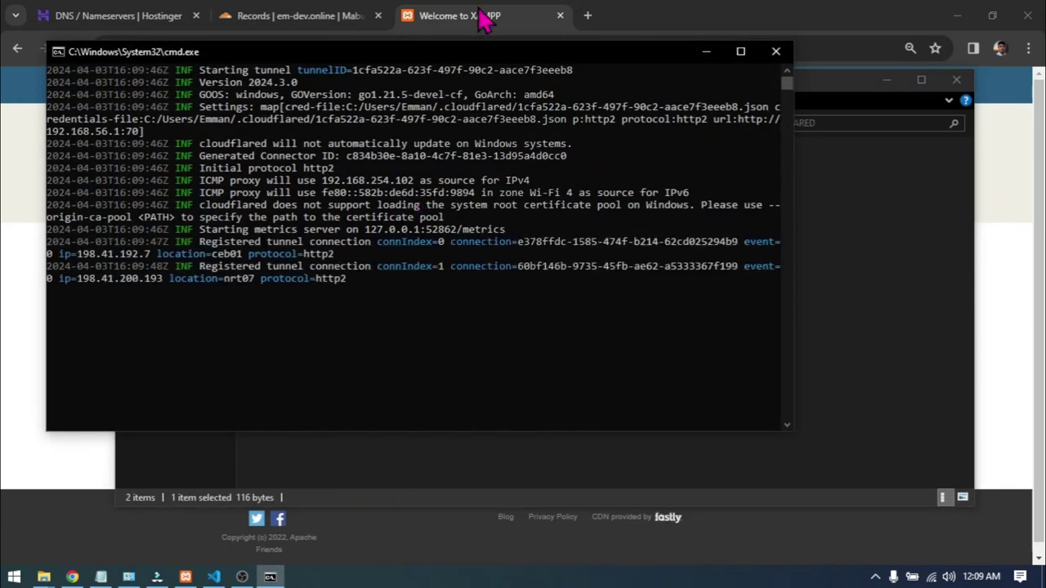
Step: Switch to Visual Studio Code to check the url entry in config.yml, and return to the browser
left_click(32, 72)
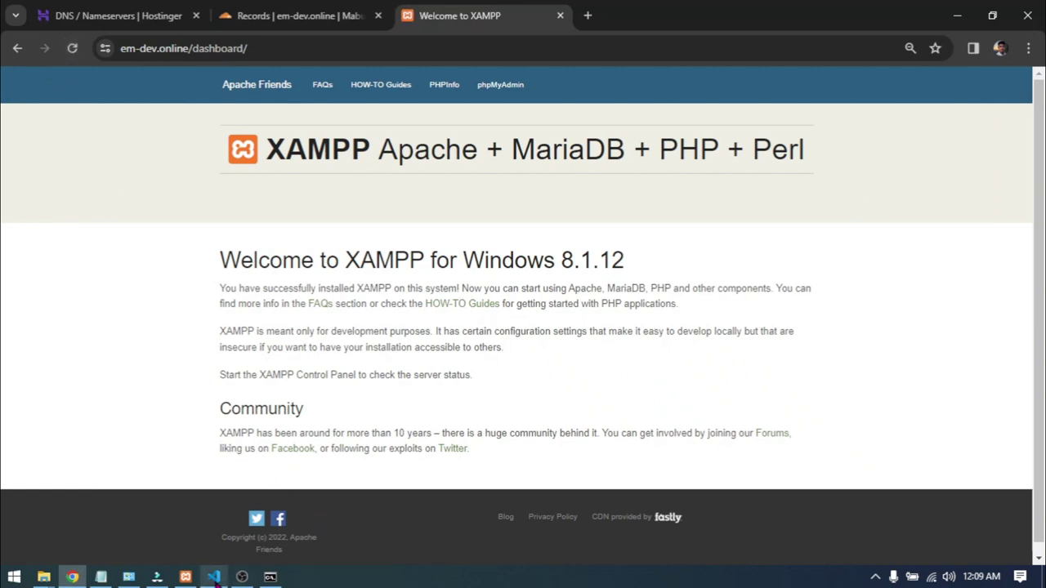
left_click(214, 577)
left_click(241, 143)
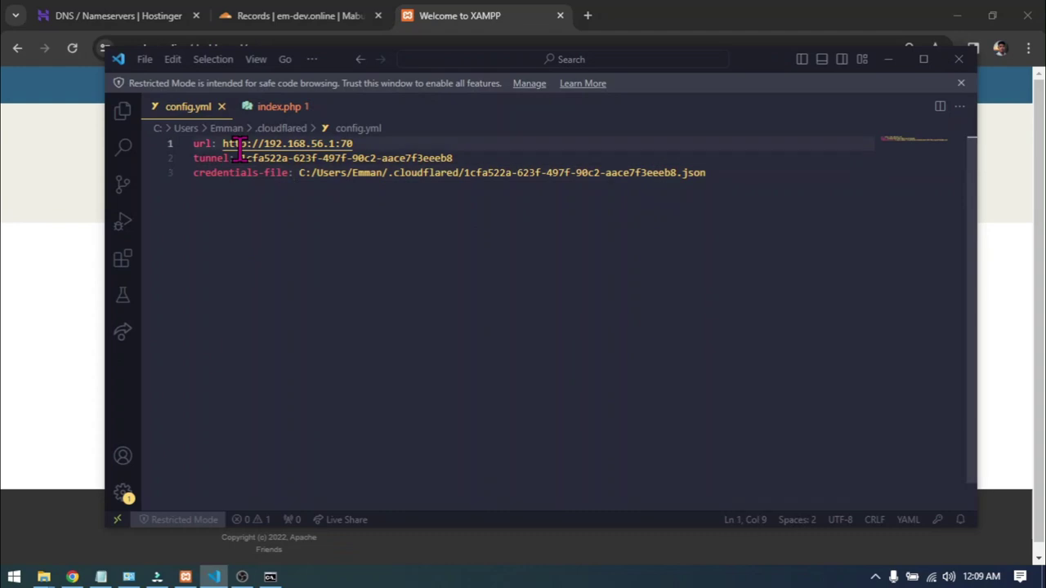
left_click(65, 460)
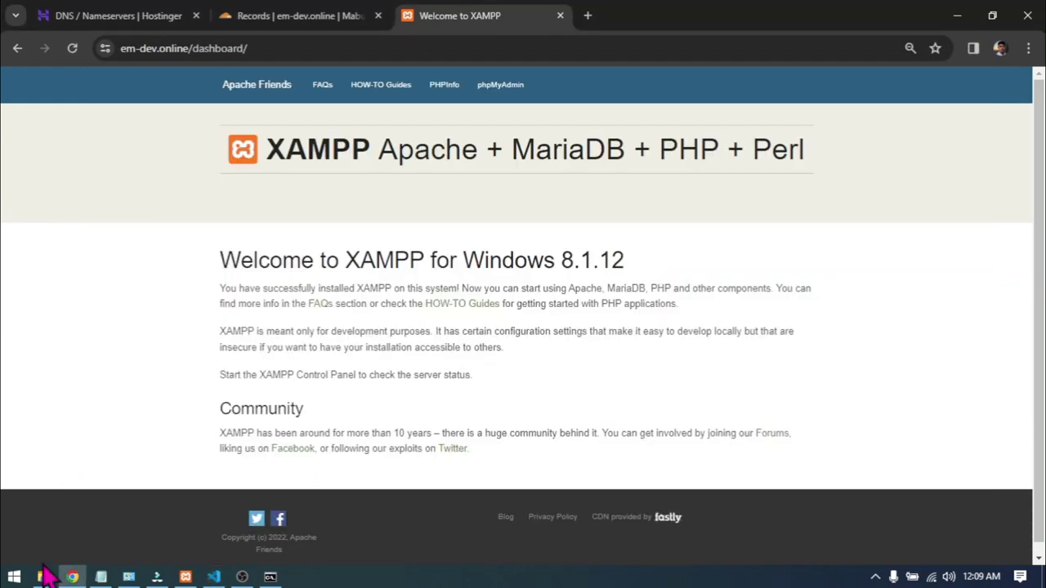
Step: Bring up the .cloudflared folder in File Explorer and open config.yml in Visual Studio Code
mouse_move(47, 574)
left_click(234, 517)
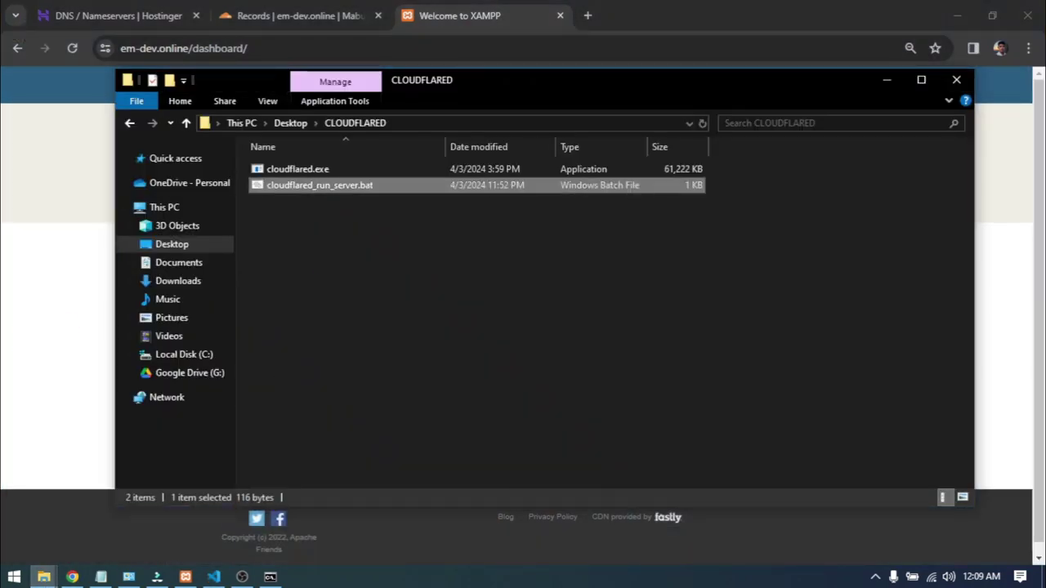
left_click(93, 509)
left_click(64, 527)
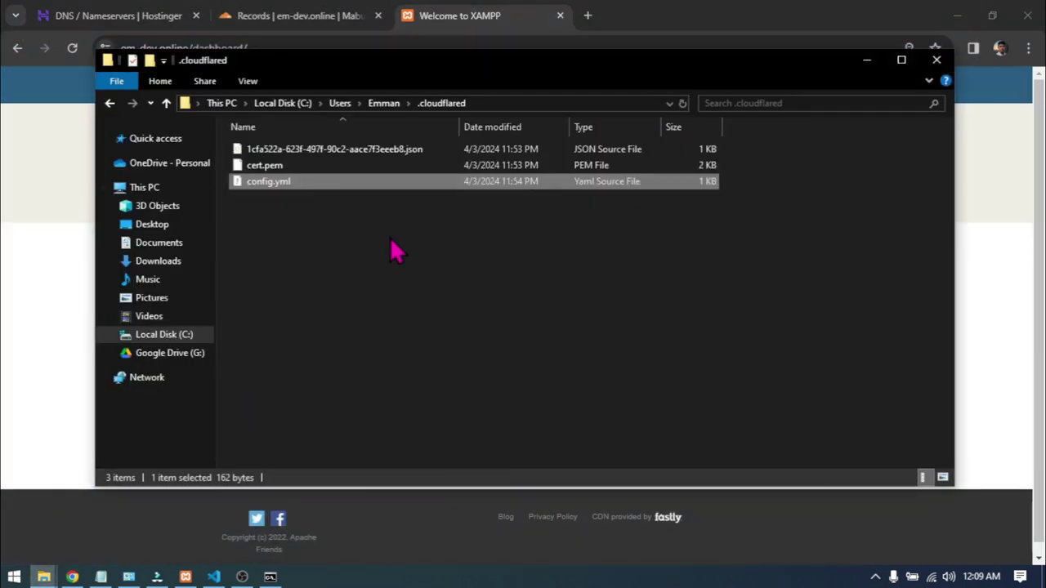
right_click(311, 191)
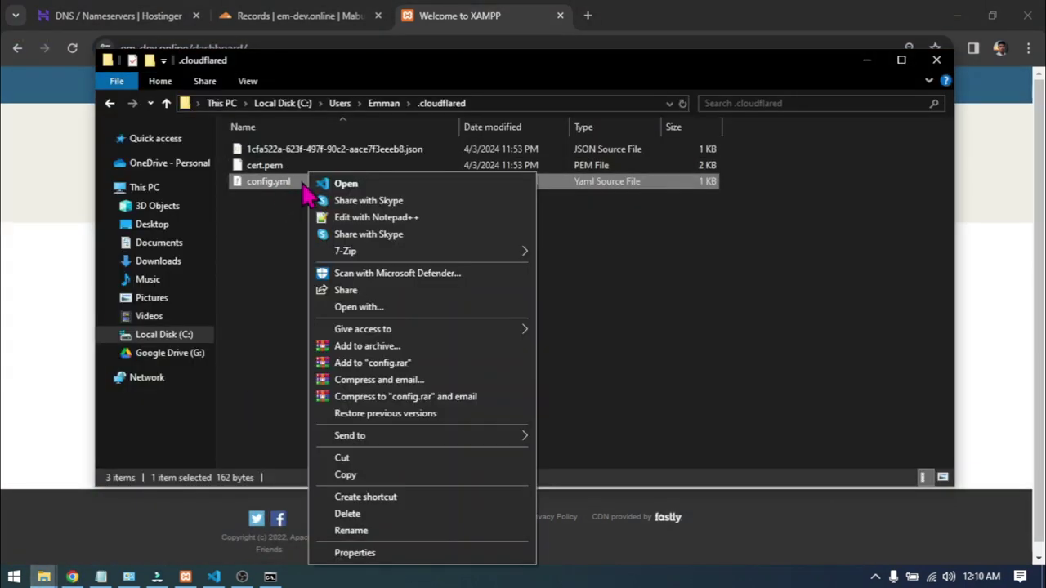
left_click(292, 186)
double_click(291, 187)
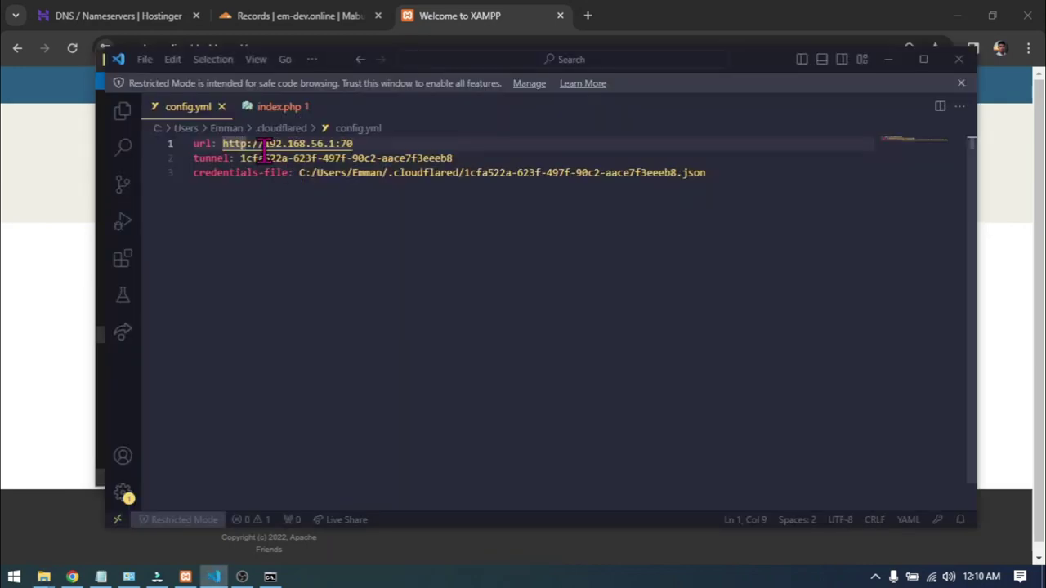
Step: Examine the IP address and port in the url line of config.yml, and switch to the index.php file
left_click(281, 144)
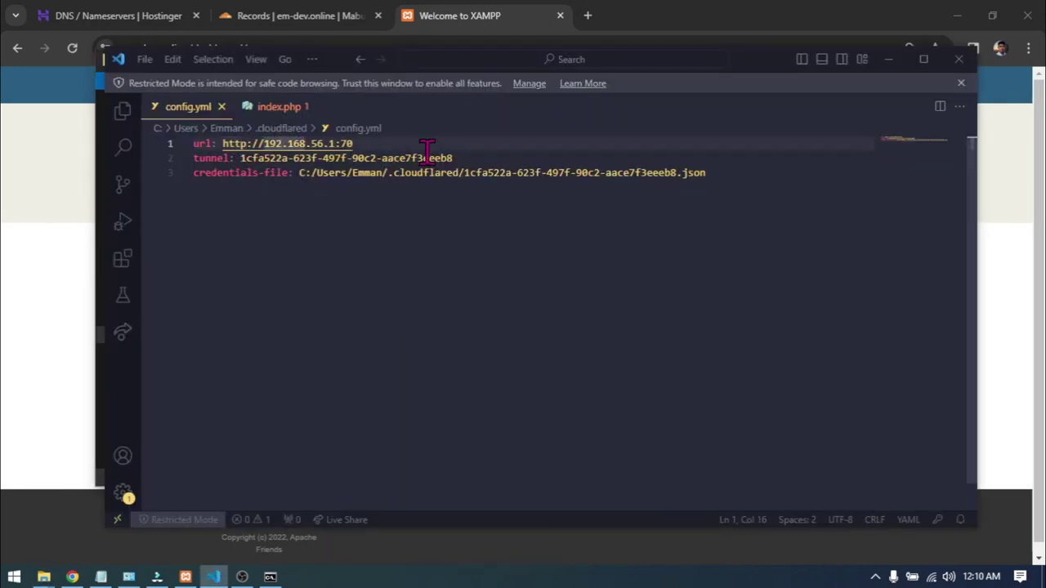
left_click(389, 142)
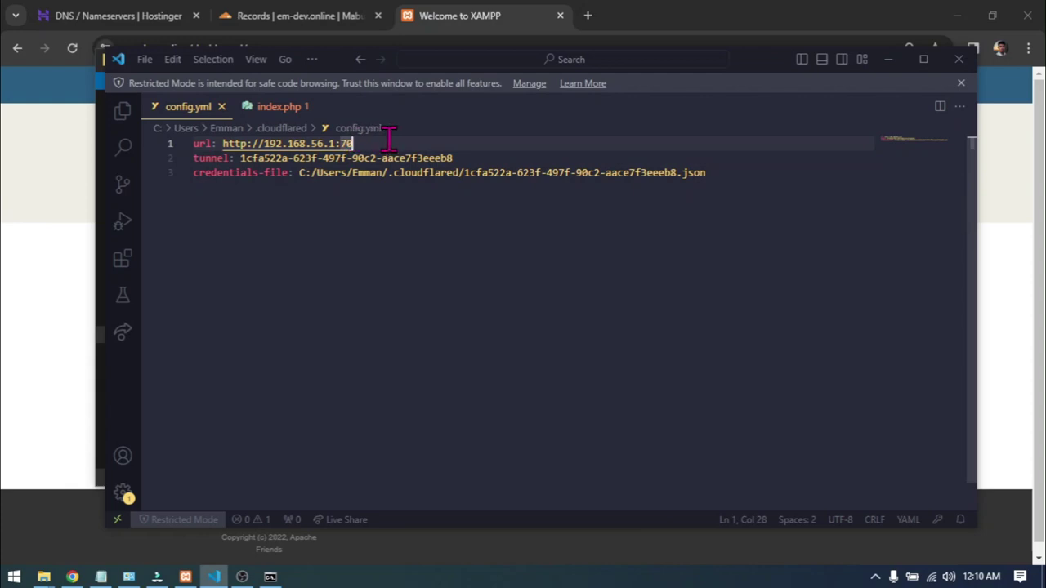
left_click_drag(392, 143, 203, 123)
left_click(413, 275)
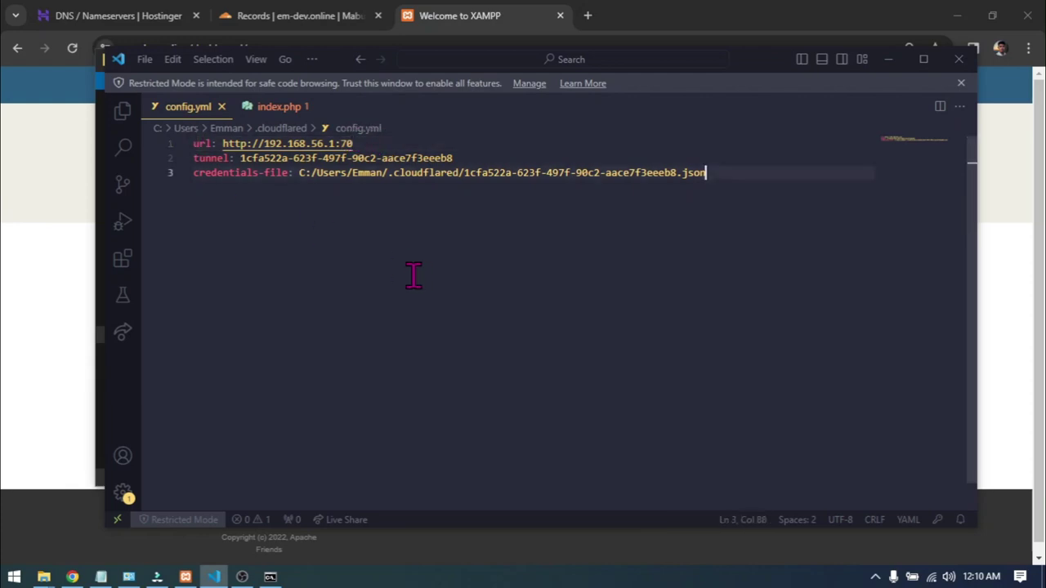
left_click(278, 107)
Step: Load em-dev.online in a new browser tab and check the dashboard path in its address
left_click(58, 222)
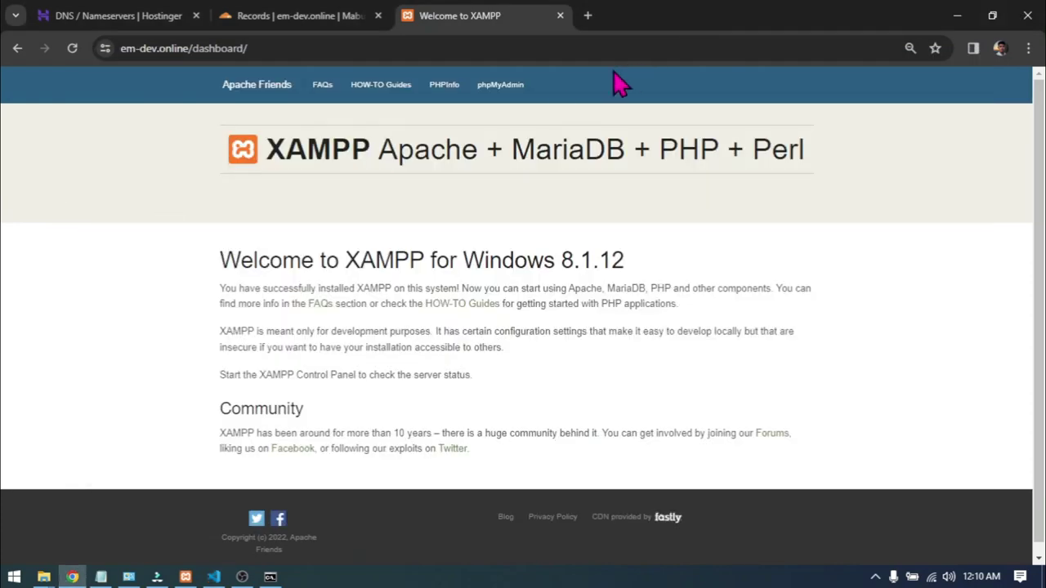
left_click(587, 15)
type("em")
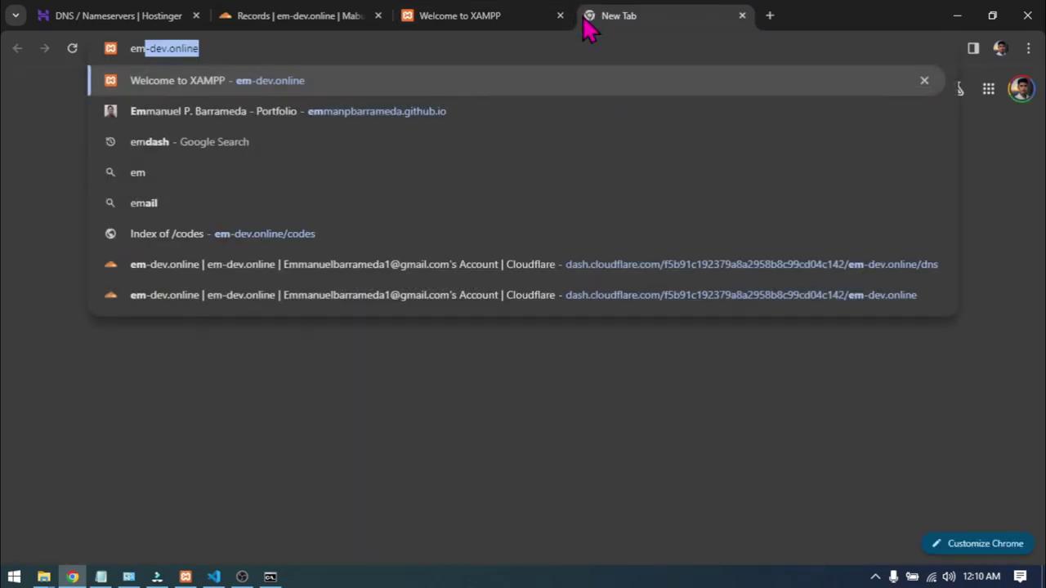
key("Return")
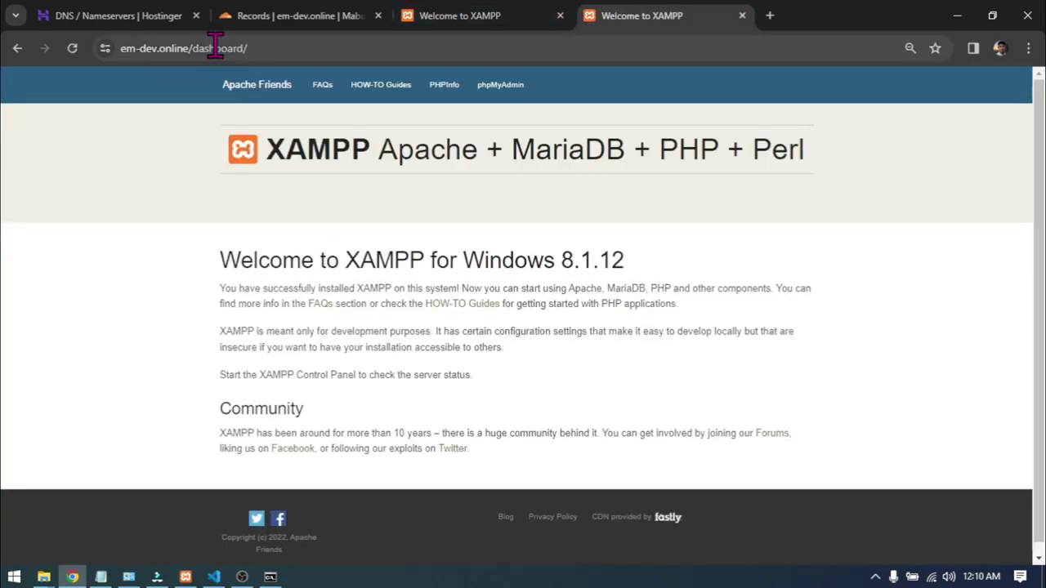
double_click(224, 48)
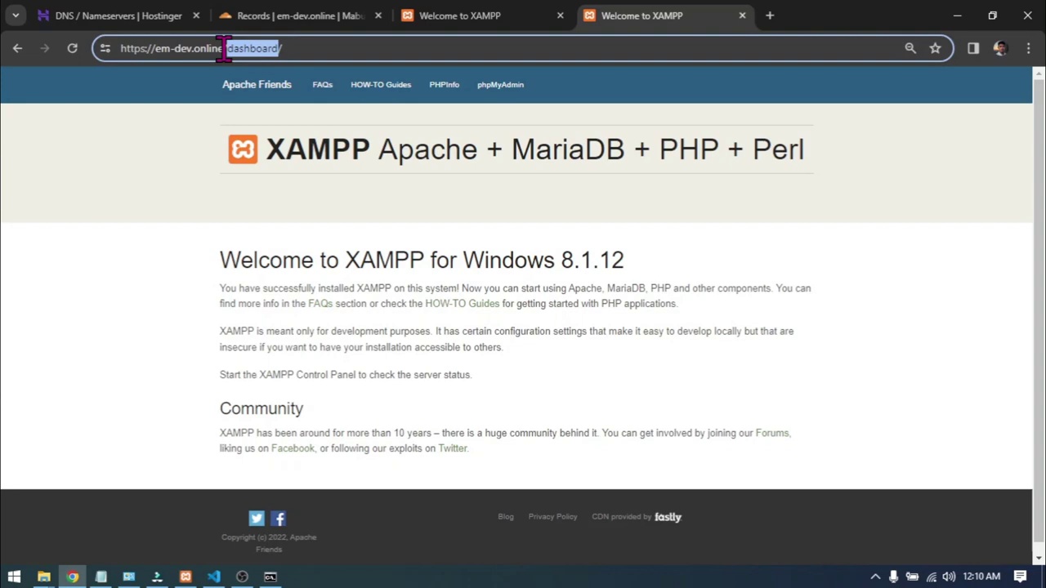
left_click(192, 172)
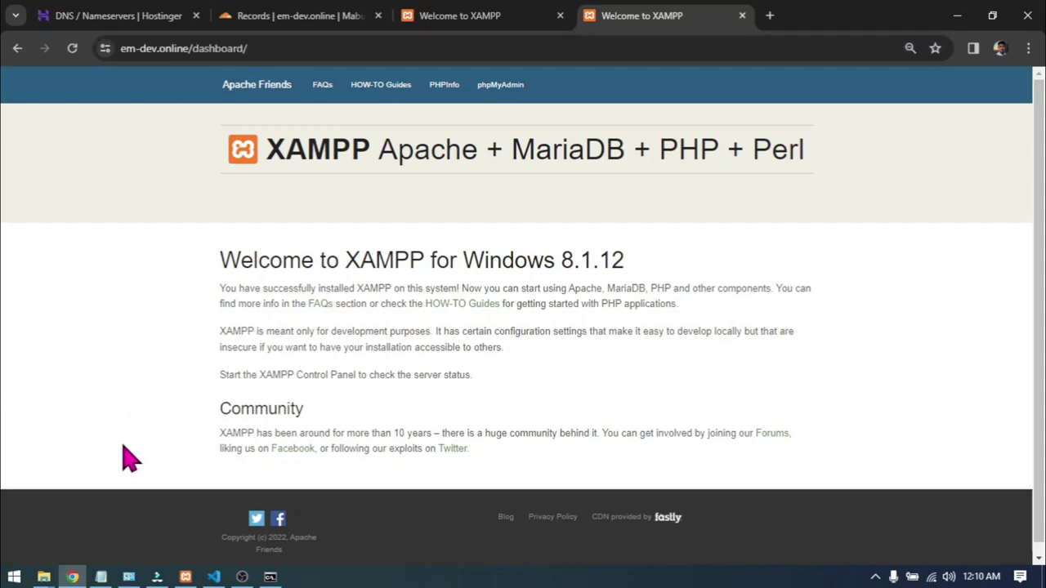
Step: In File Explorer, go to C:\xampp\htdocs starting from Local Disk (C:) and select the index.php file
left_click(43, 577)
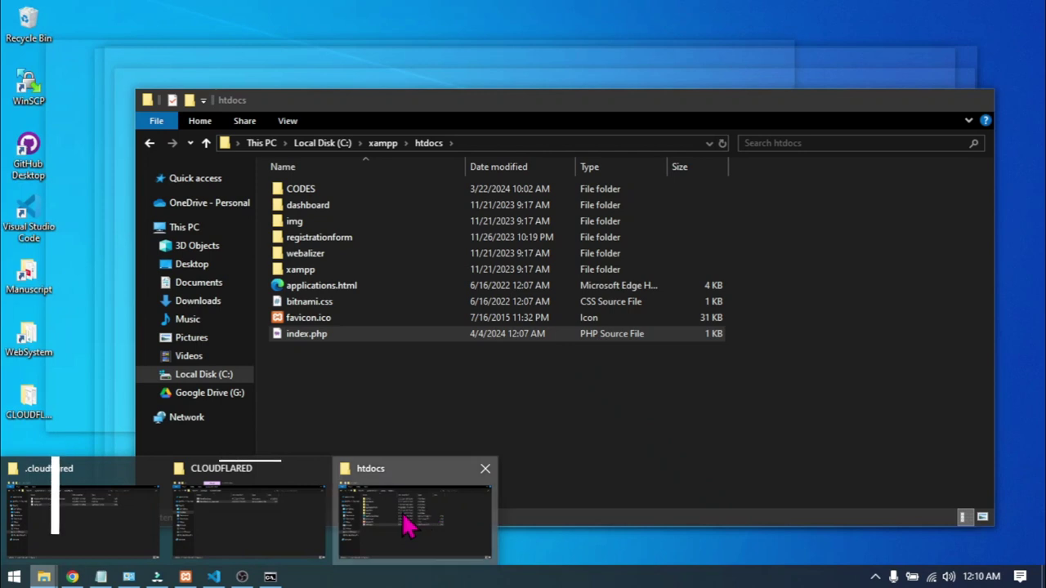
left_click(424, 519)
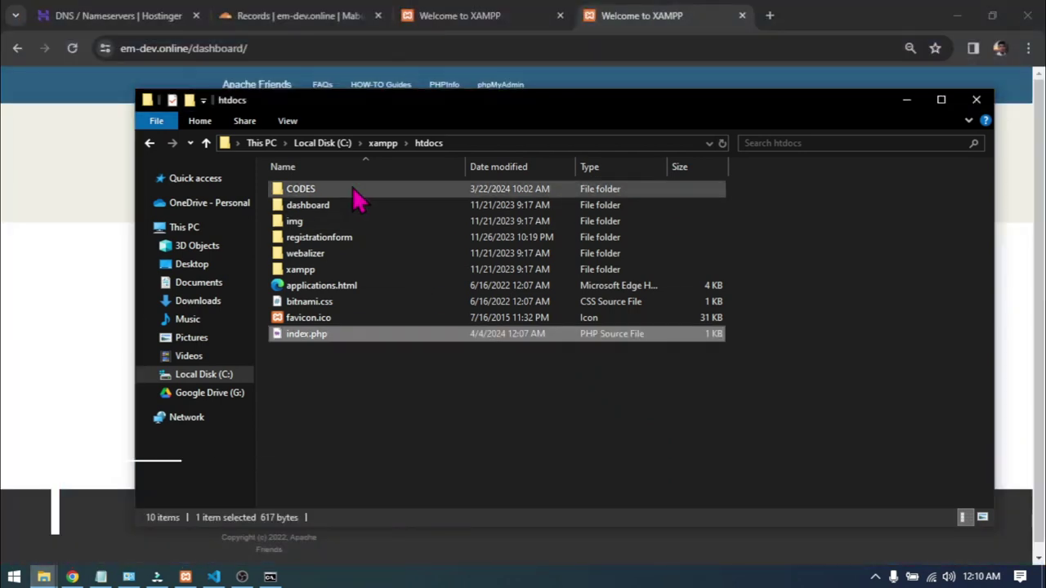
left_click(206, 375)
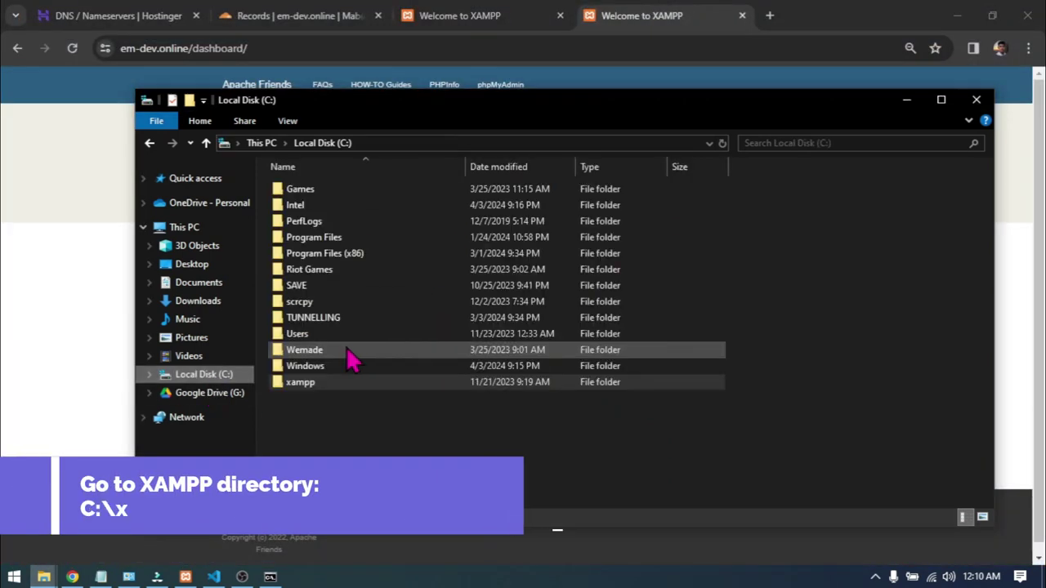
double_click(324, 386)
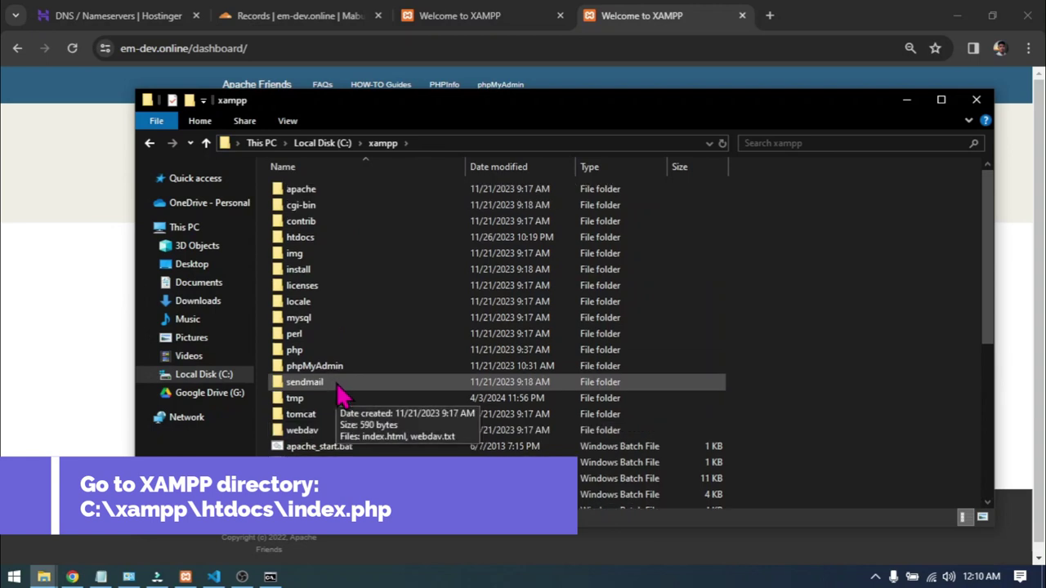
double_click(343, 236)
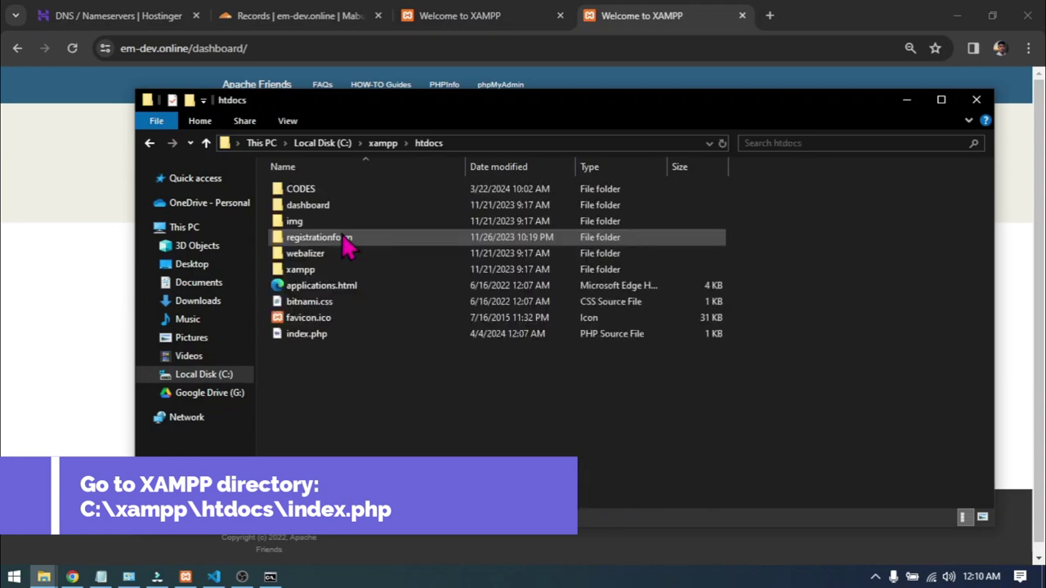
left_click(327, 340)
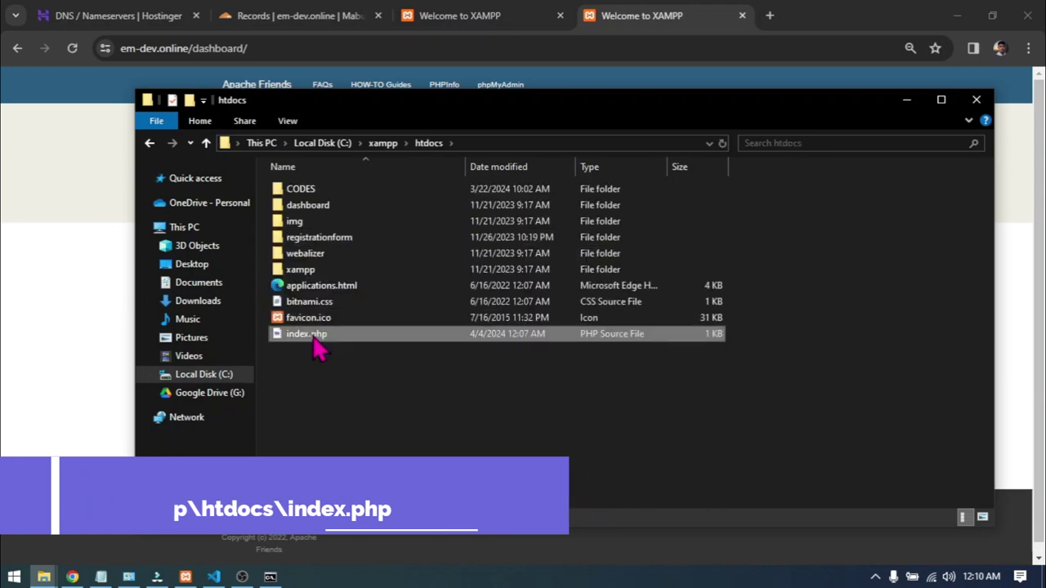
Step: Check the dashboard path in the browser's address, and open index.php from the htdocs folder in Visual Studio Code
left_click(670, 15)
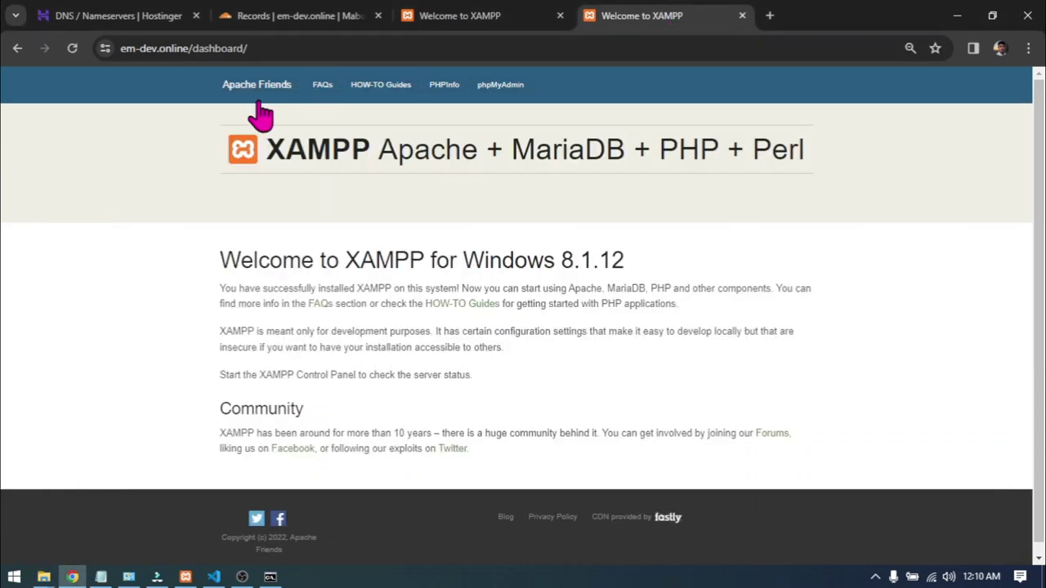
left_click(236, 48)
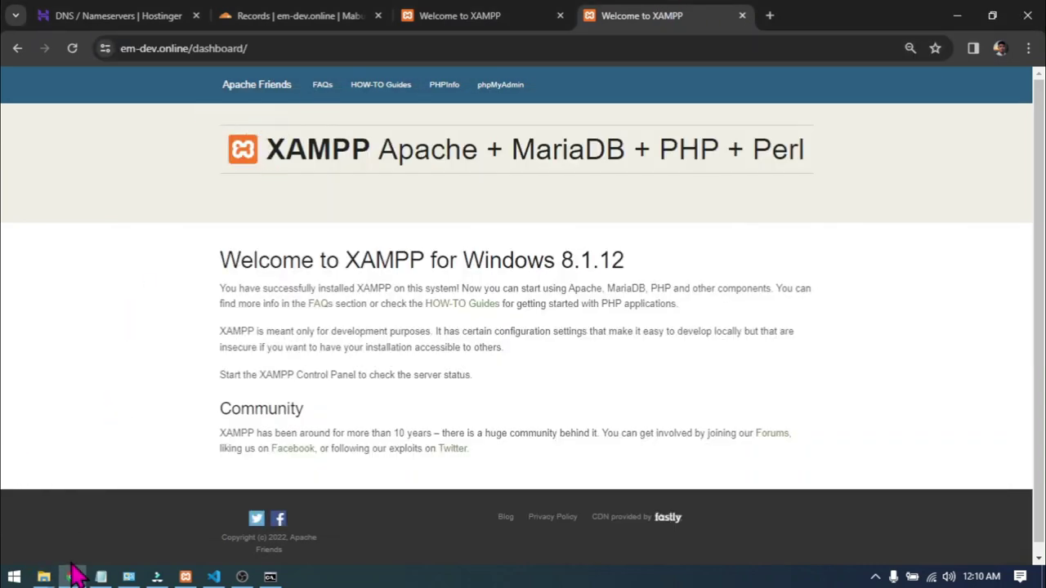
left_click(44, 577)
left_click(347, 527)
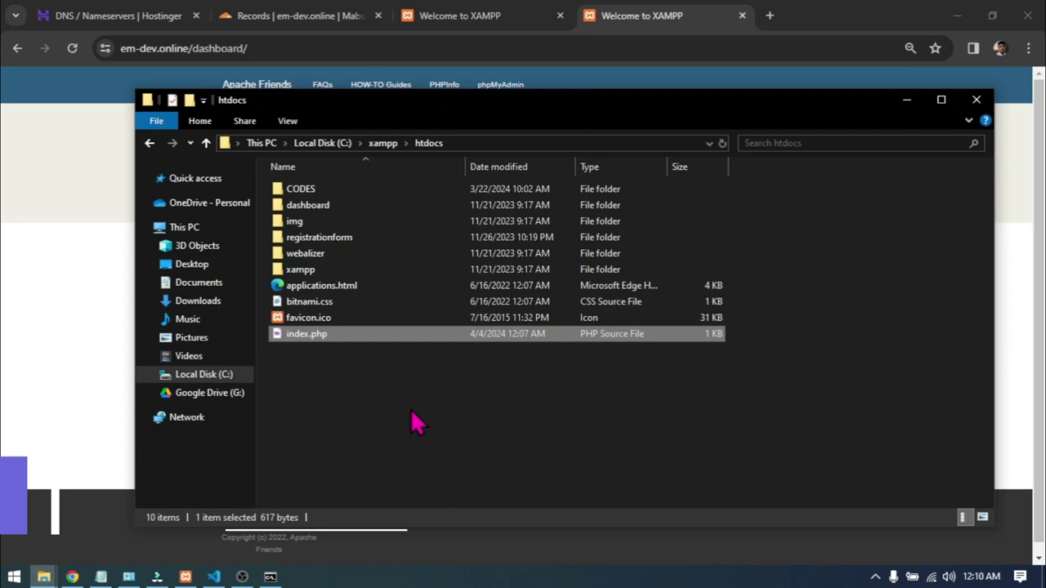
left_click(335, 335)
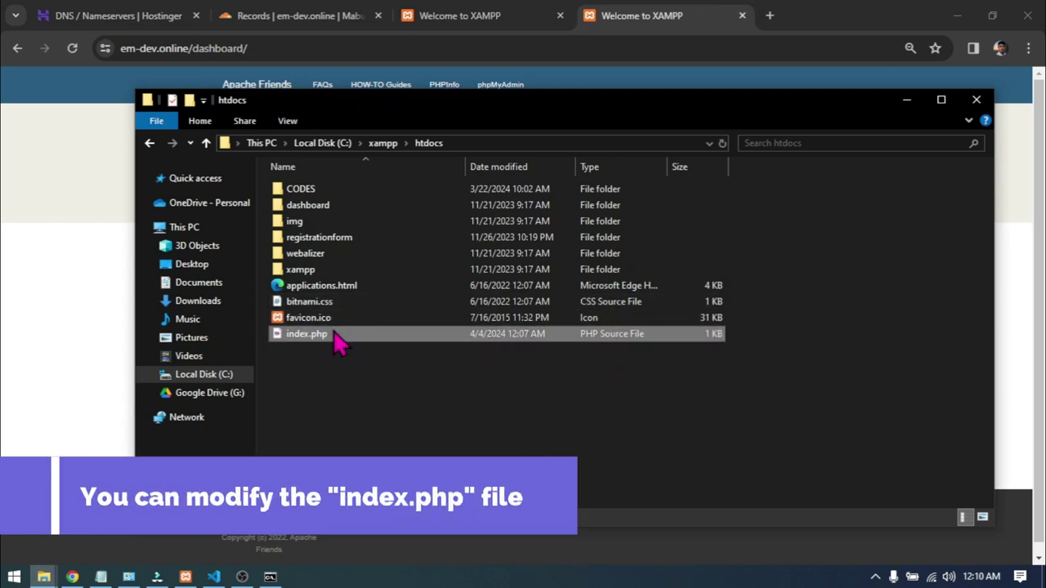
double_click(335, 335)
Step: Comment out the redirect code to /dashboard/ on lines 18 to 25 of index.php
left_click_drag(239, 320, 200, 245)
scroll(362, 340, "down", 2)
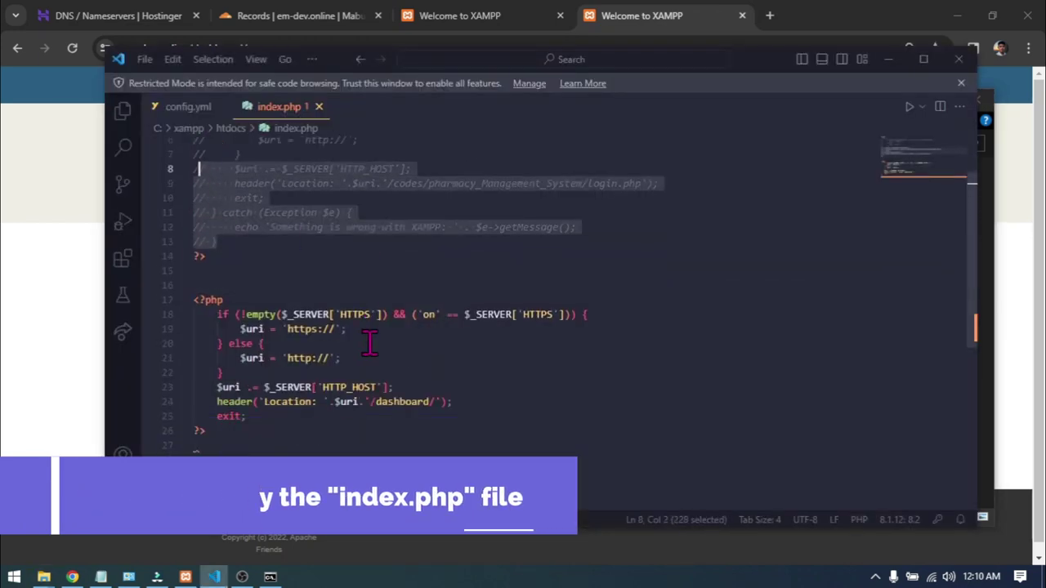
double_click(410, 401)
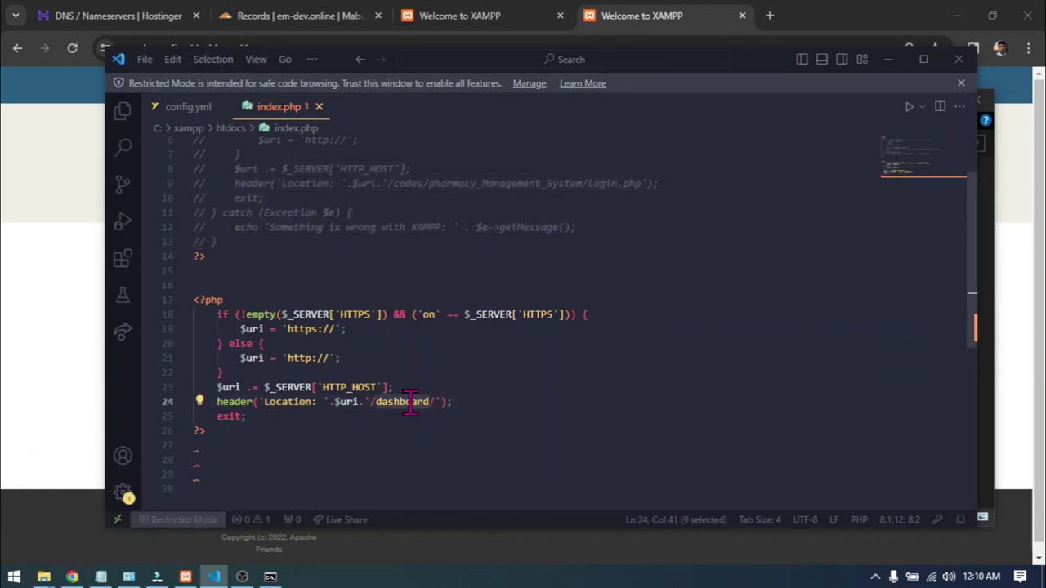
left_click_drag(454, 402, 182, 315)
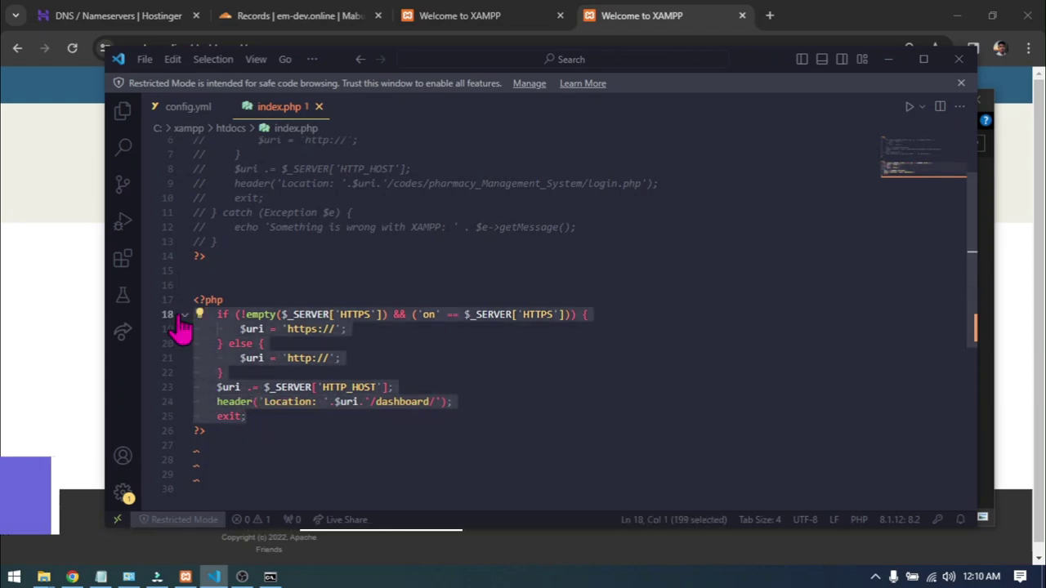
key("ctrl+slash")
Step: Uncomment the try/catch block on lines 2 to 13 of index.php and save the file
scroll(272, 249, "up", 2)
left_click_drag(220, 319, 253, 259)
left_click_drag(207, 321, 159, 151)
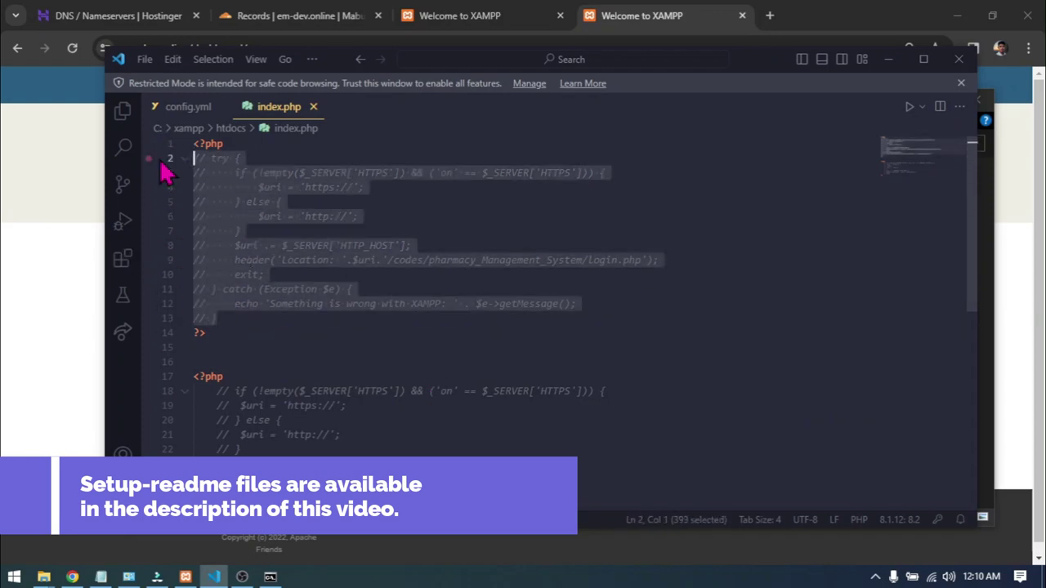
key("ctrl+slash")
key("ctrl+s")
double_click(455, 260)
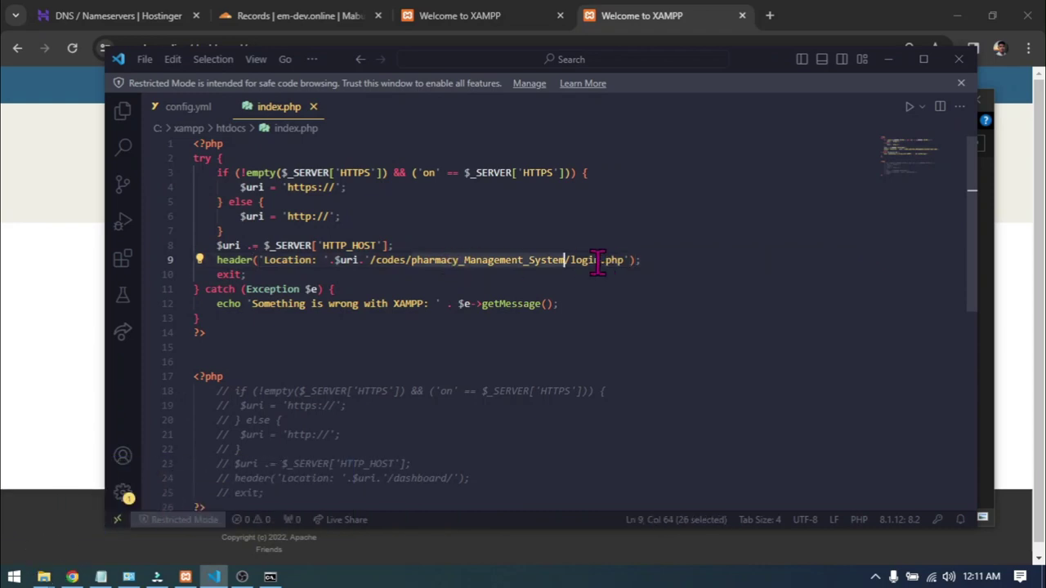
Step: In the browser, load em-dev.online/codes/ and open the pharmacy_Management_System project from the directory listing
left_click(70, 259)
left_click(304, 48)
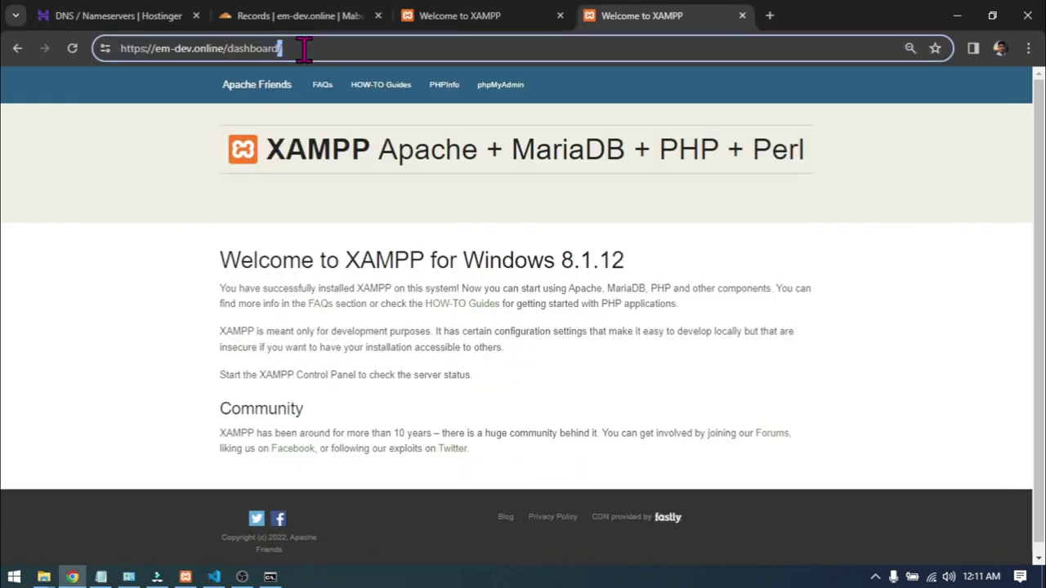
double_click(244, 51)
type("codes")
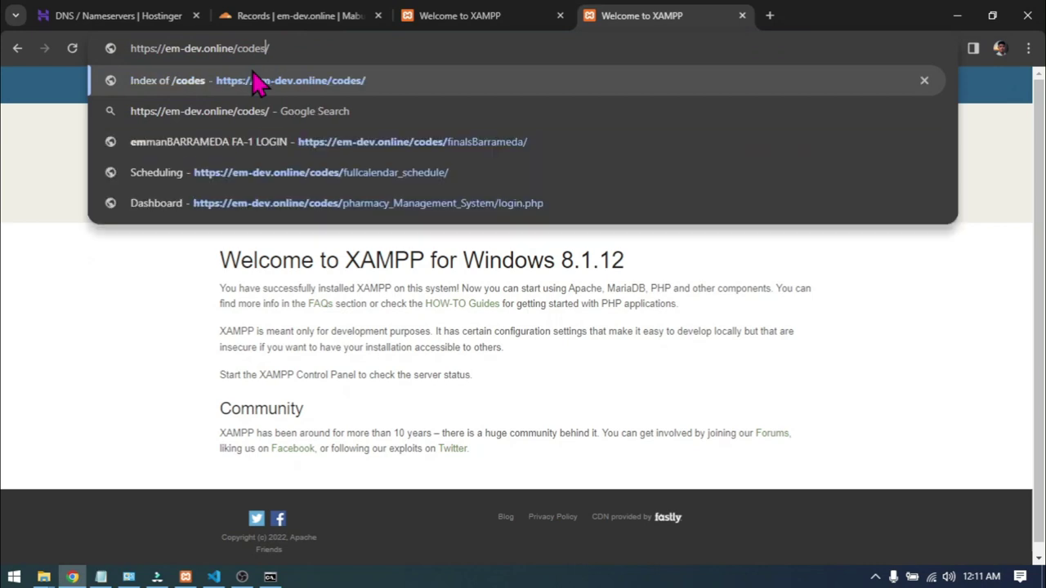
left_click(253, 80)
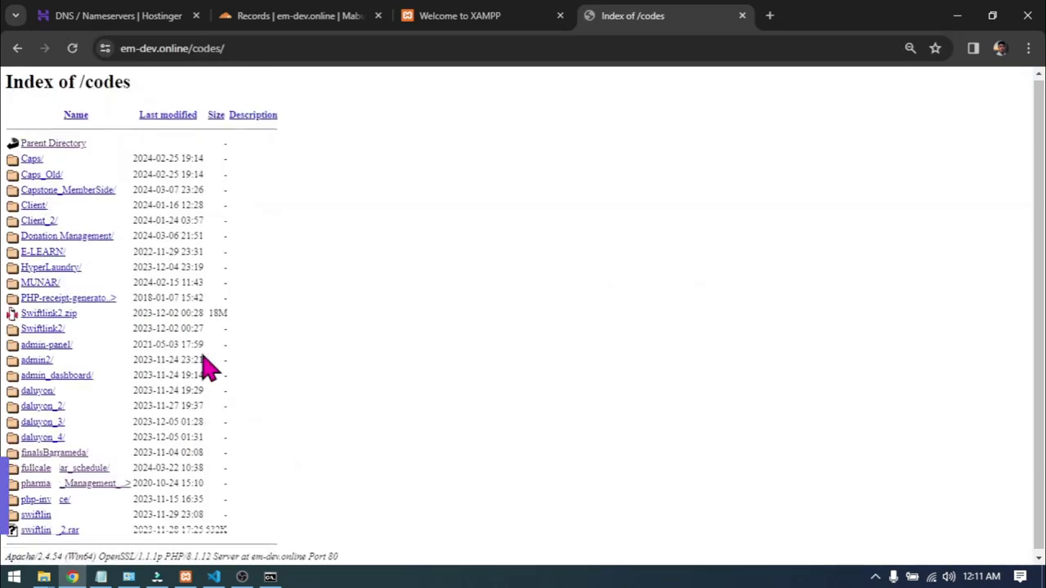
left_click(57, 479)
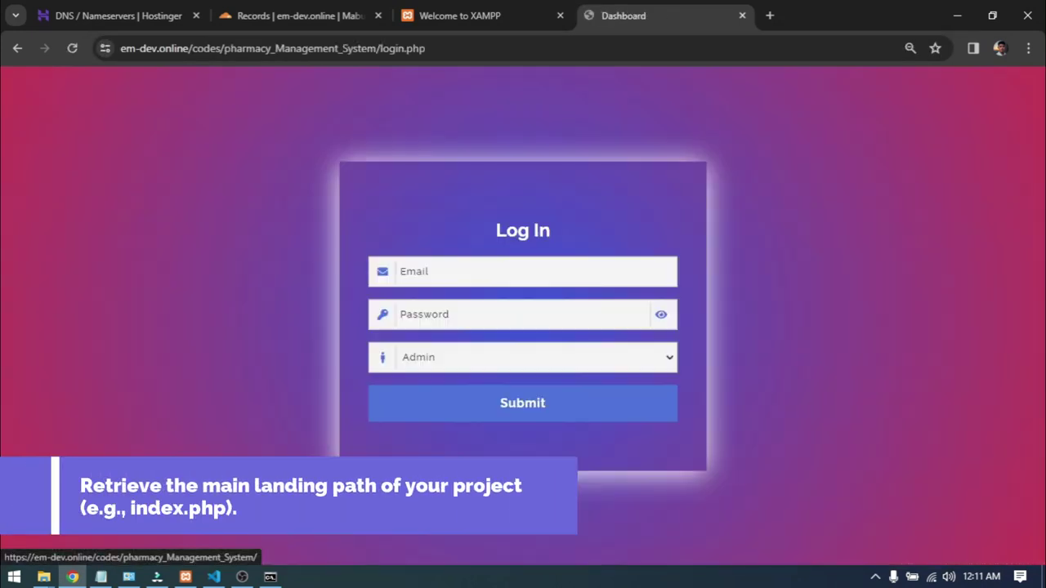
Step: Copy codes/pharmacy_Management_System/login.php from the address into the Location header on line 9 of index.php, and save the file
left_click_drag(427, 49, 193, 51)
key("ctrl+c")
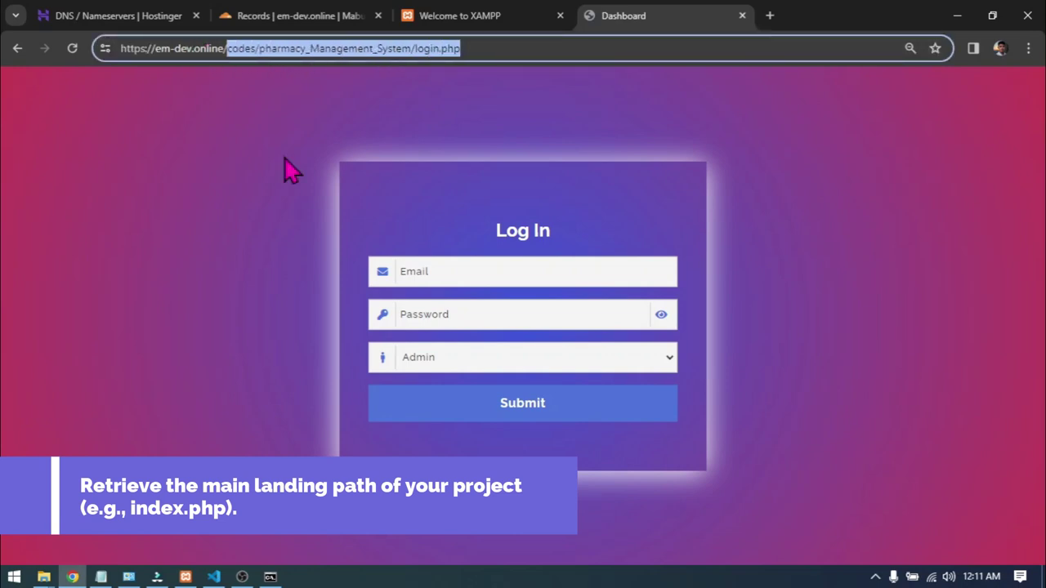
left_click(213, 576)
left_click_drag(624, 260, 414, 261)
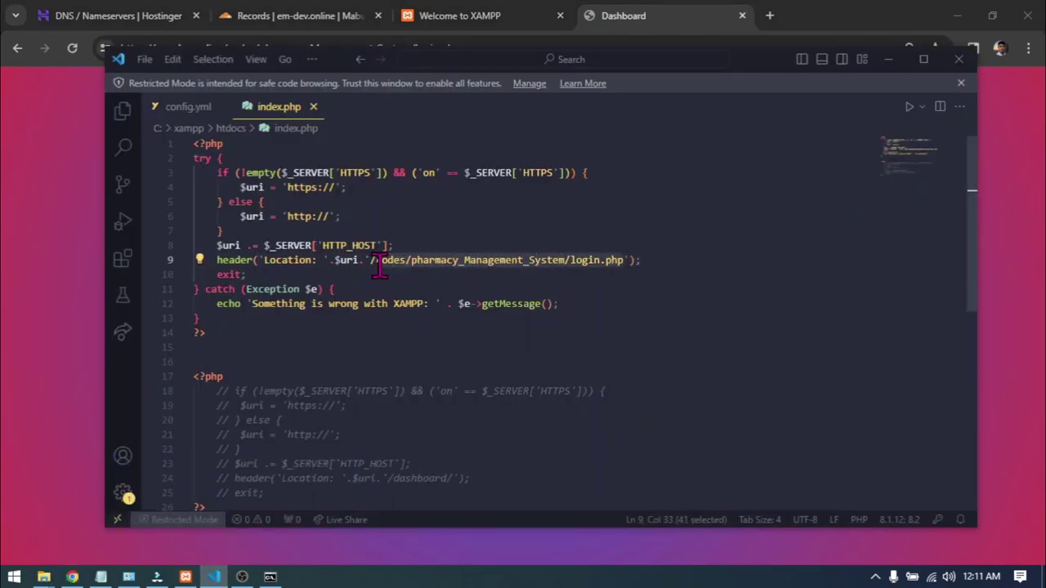
key("ctrl+v")
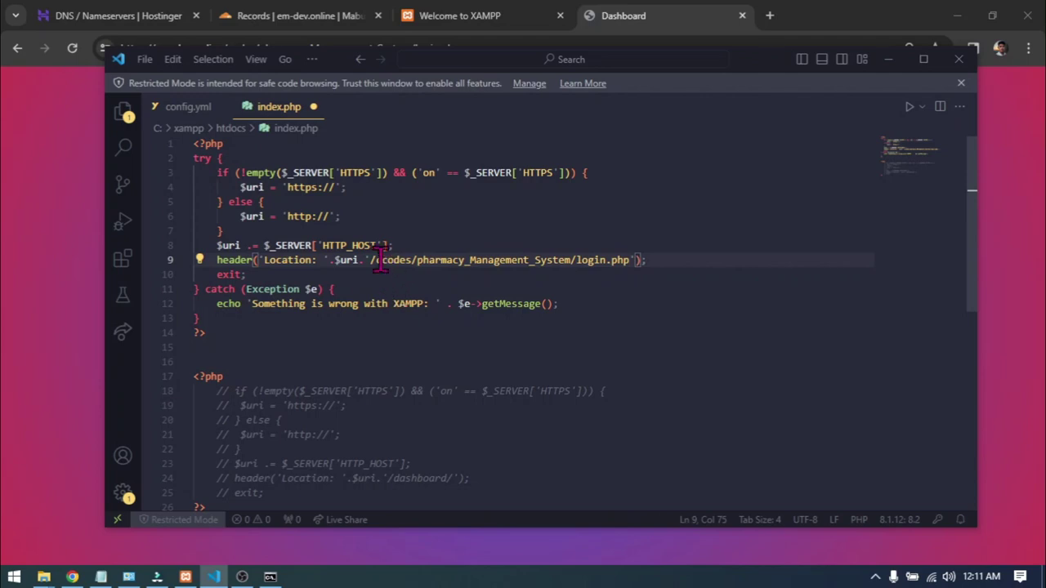
key("BackSpace")
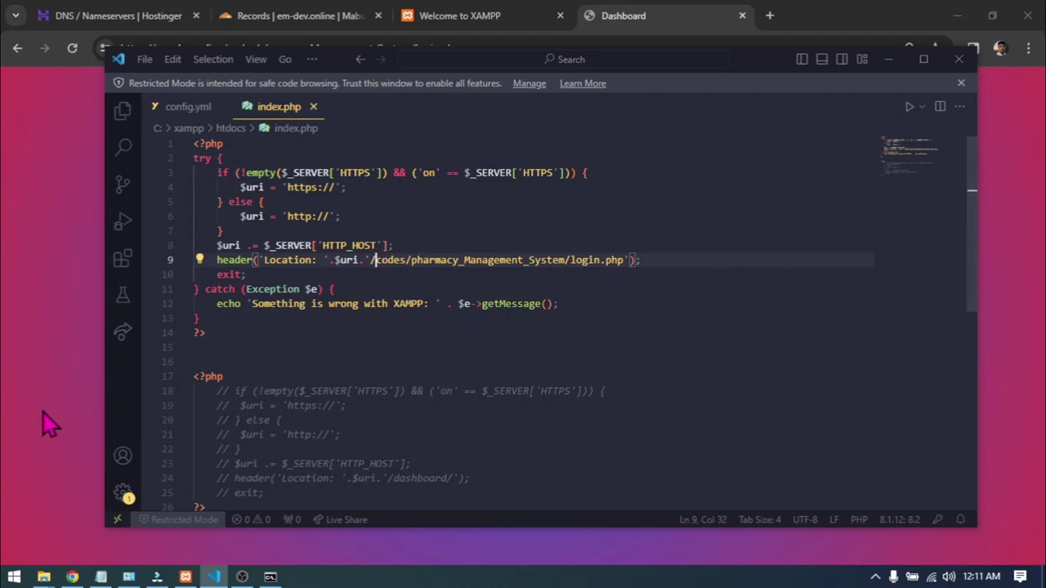
Step: Load em-dev.online in a new browser tab and check the path in its address
left_click(43, 412)
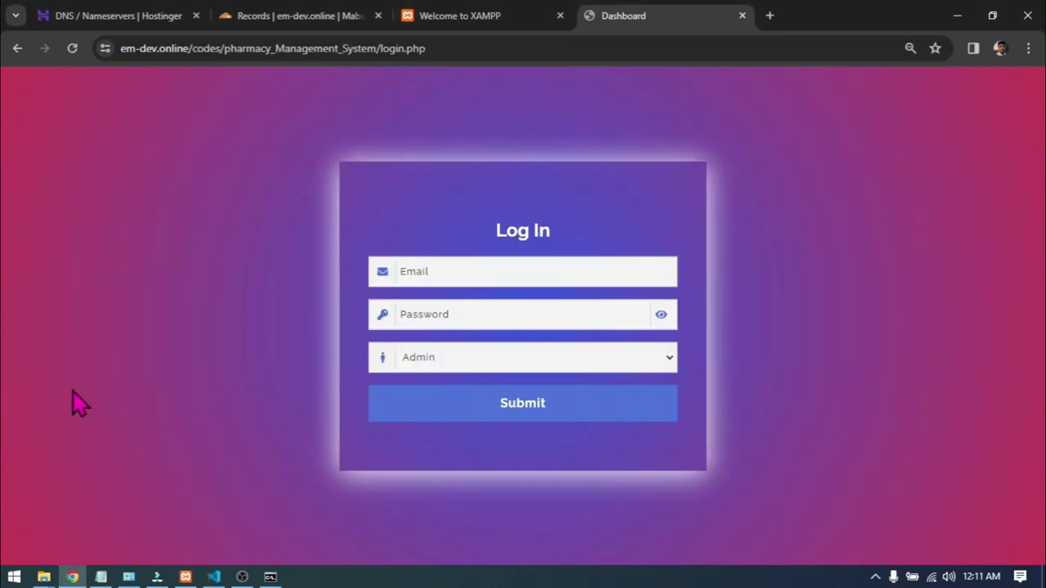
left_click(769, 16)
type("em-dev.online")
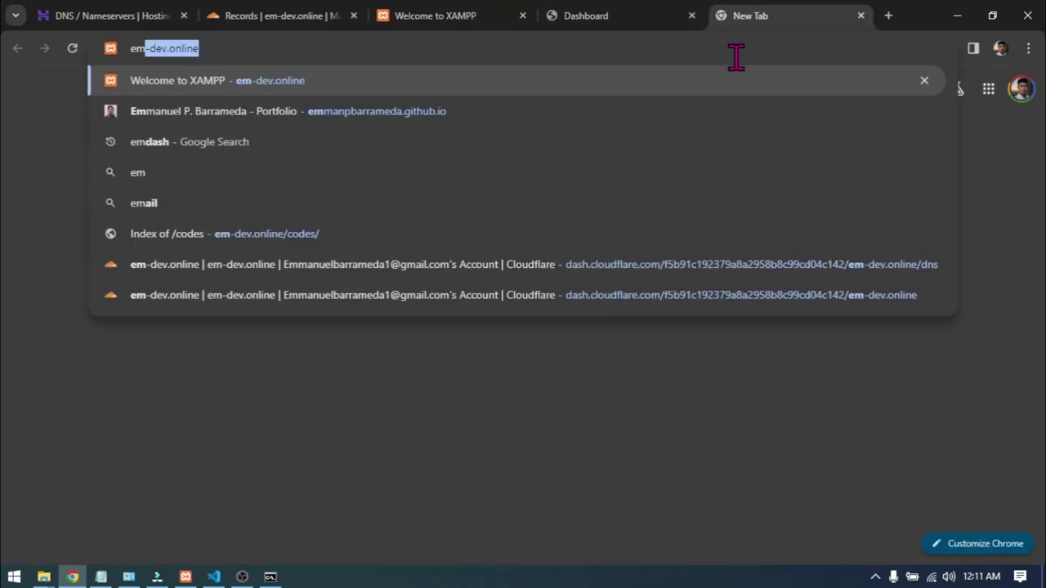
key("Return")
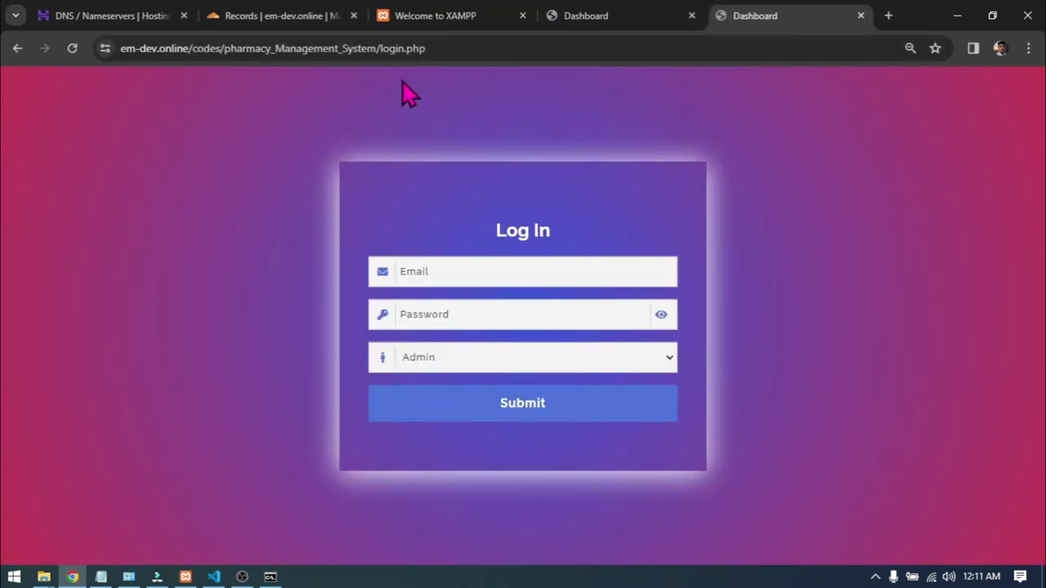
left_click(460, 48)
left_click(758, 117)
left_click(527, 47)
Step: Replace the path after em-dev.online with php, load that address, and return to the login page
left_click_drag(523, 46, 225, 47)
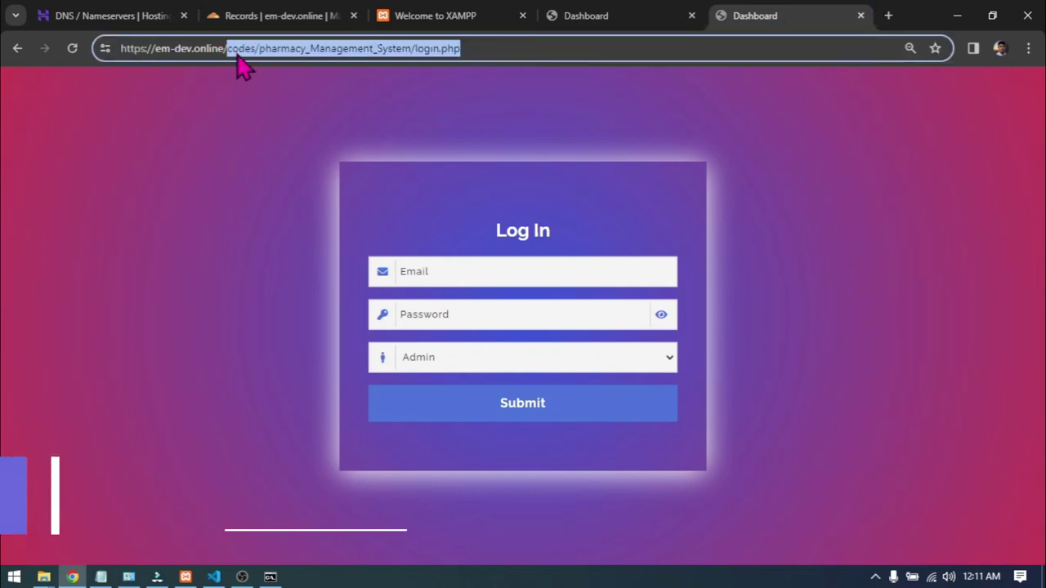
type("php")
key("Return")
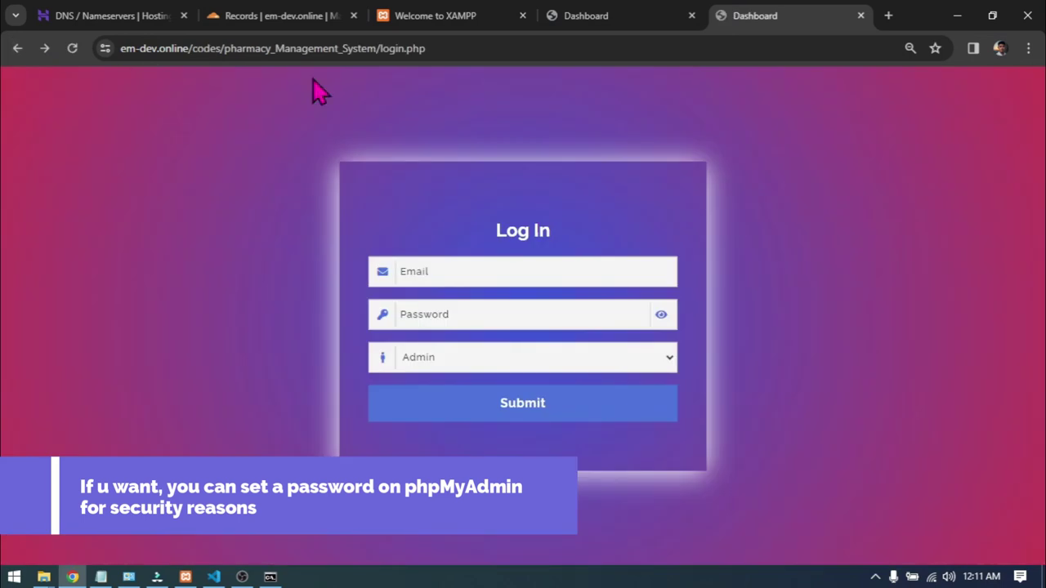
left_click_drag(537, 47, 200, 50)
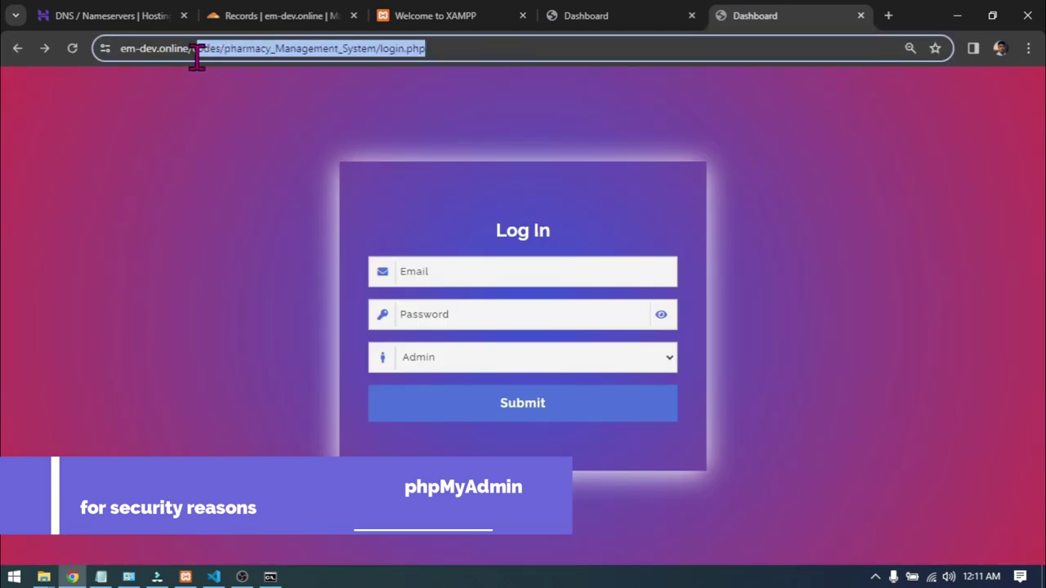
left_click(214, 154)
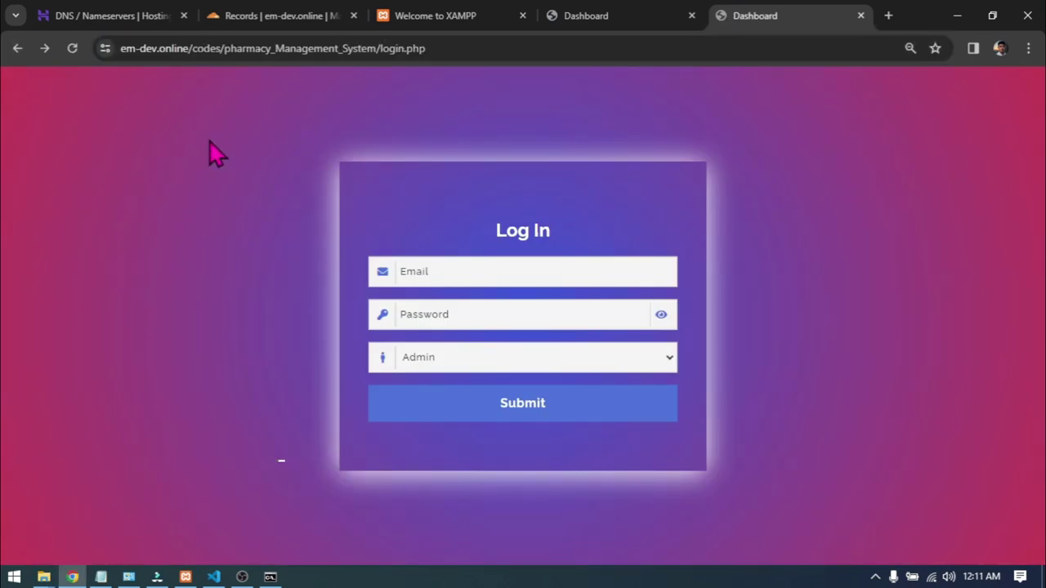
Step: Bring up the XAMPP Control Panel and stop the Apache and MySQL modules
right_click(915, 532)
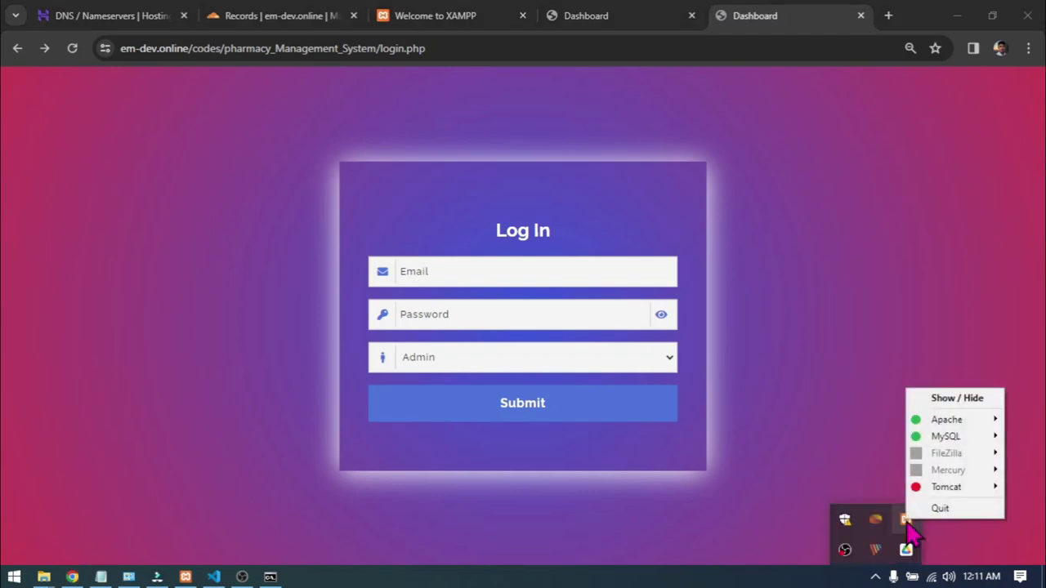
left_click(950, 402)
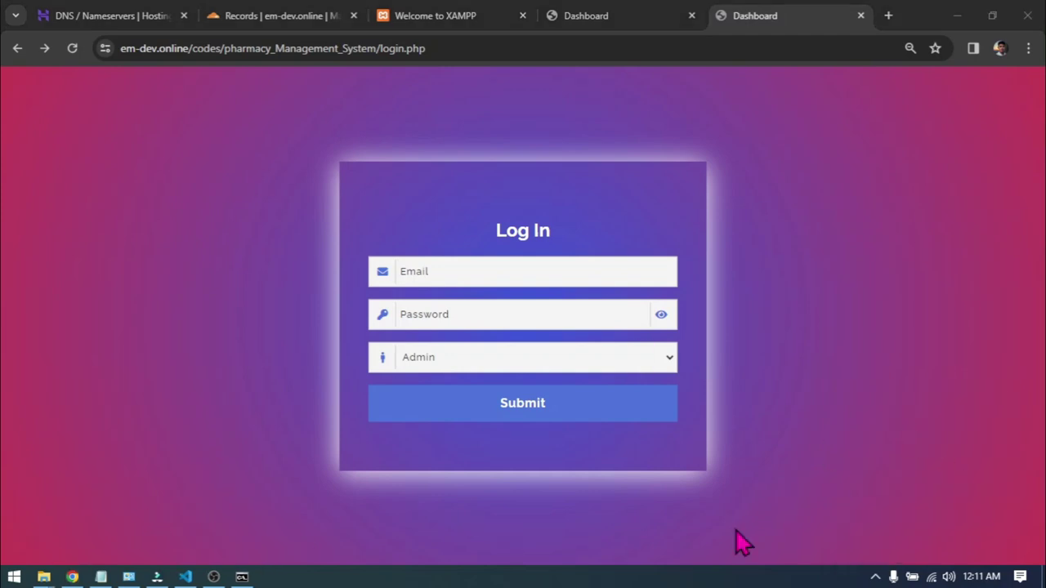
left_click(875, 577)
right_click(914, 531)
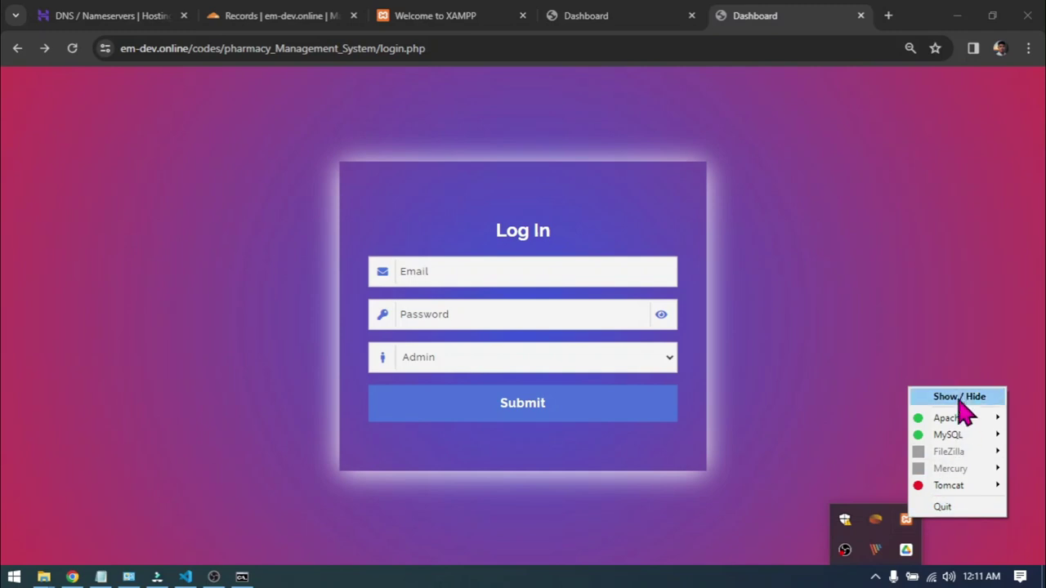
left_click(962, 398)
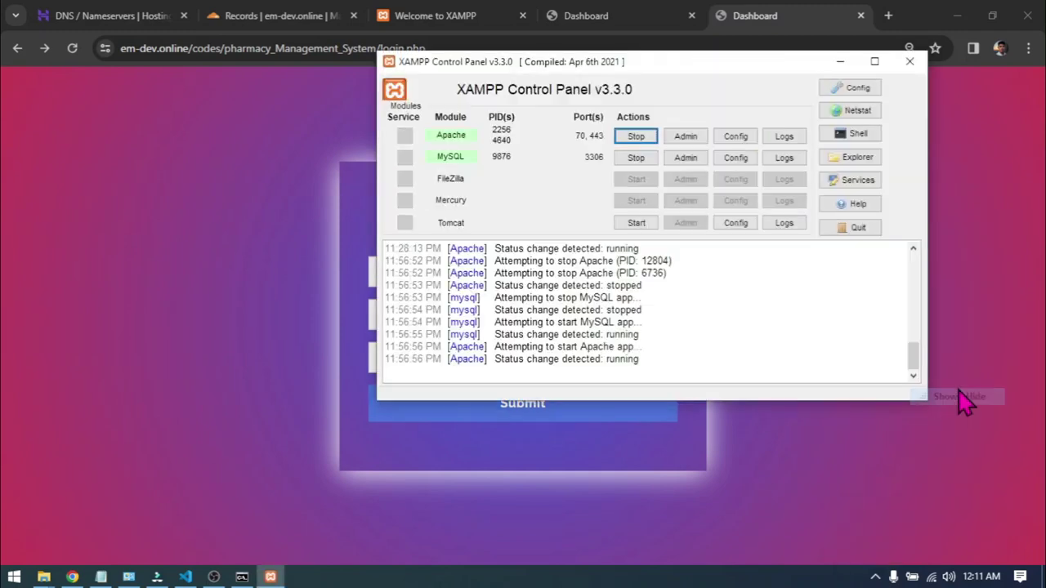
left_click(635, 136)
left_click(636, 159)
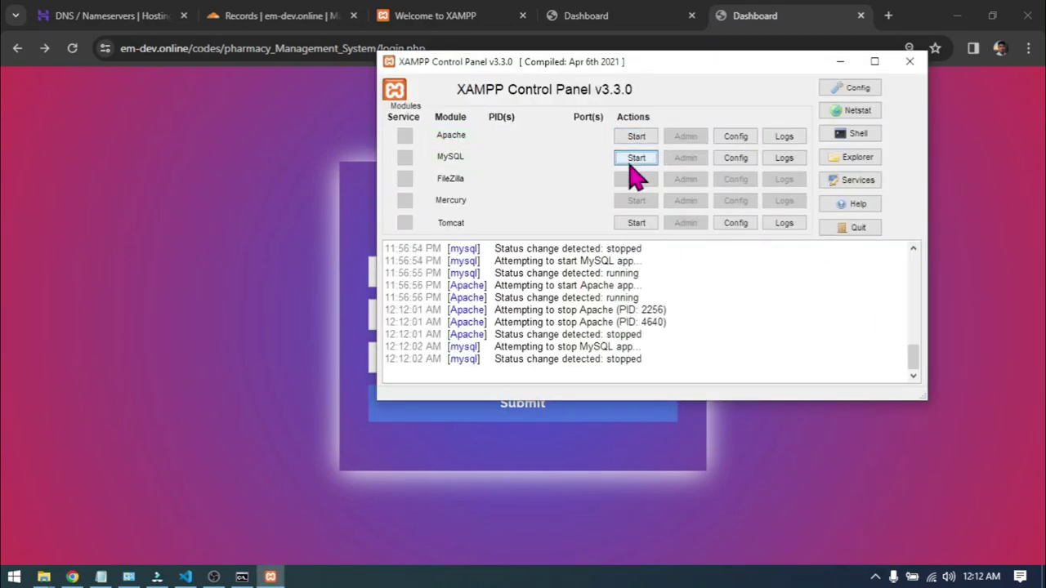
Step: Check the em-dev.online login page in the browser while the modules are stopped, and restore the XAMPP Control Panel window
left_click(119, 203)
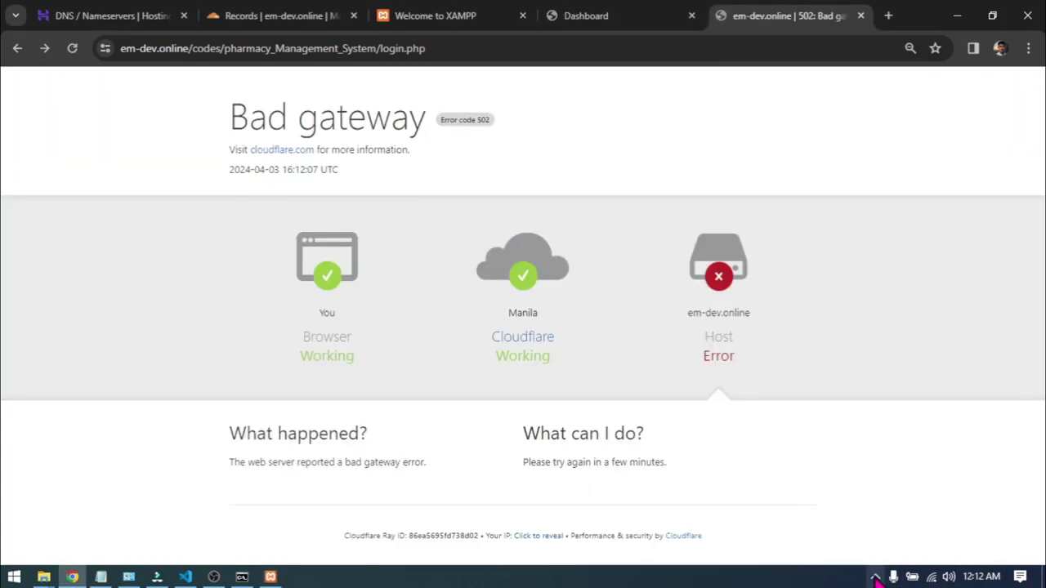
left_click(875, 577)
left_click(905, 523)
right_click(905, 519)
left_click(547, 179)
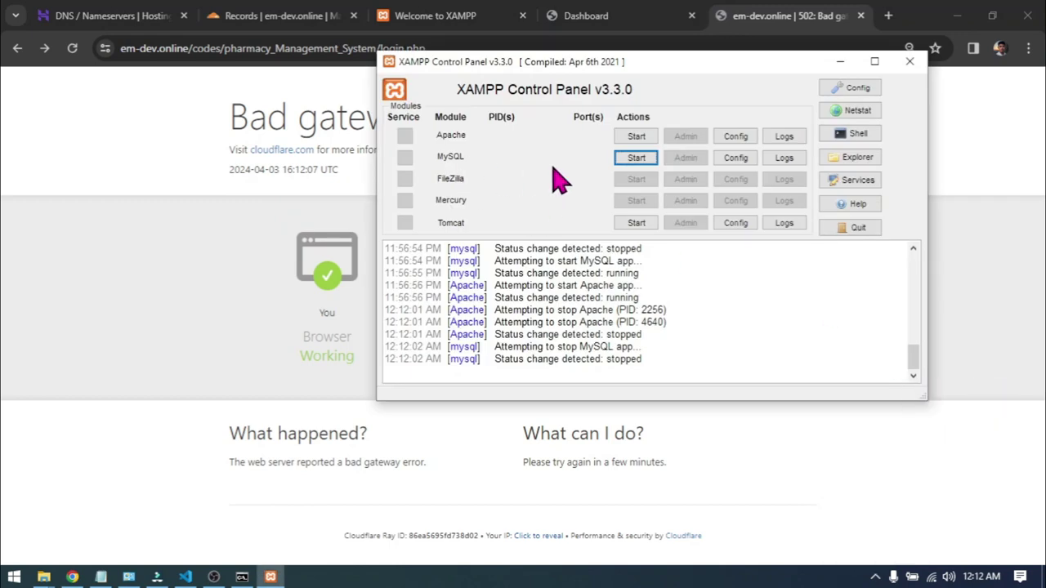
Step: Start the Apache and MySQL modules, and reload the em-dev.online login page in the browser
left_click(635, 138)
left_click(636, 158)
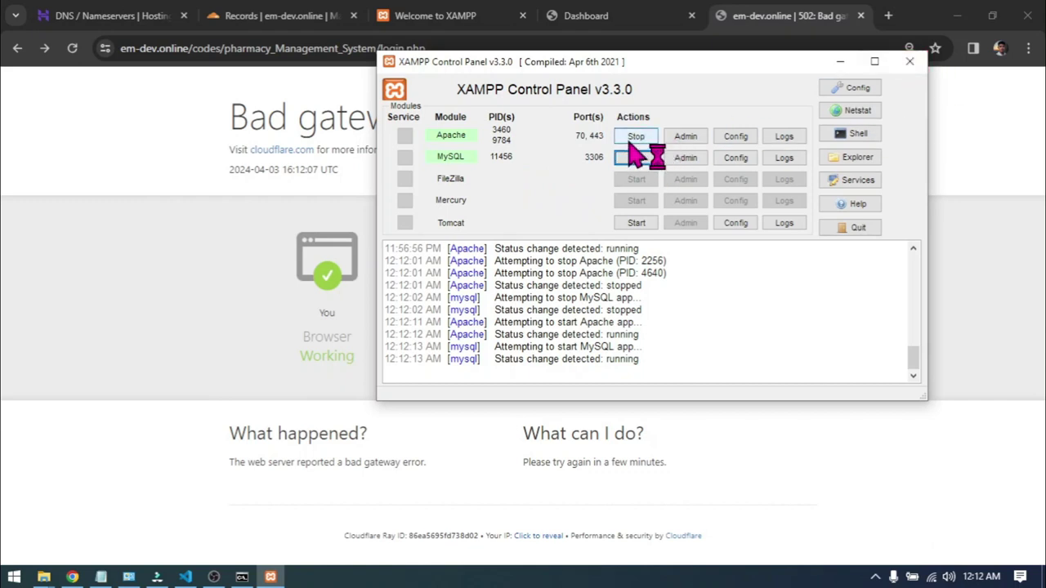
left_click(912, 63)
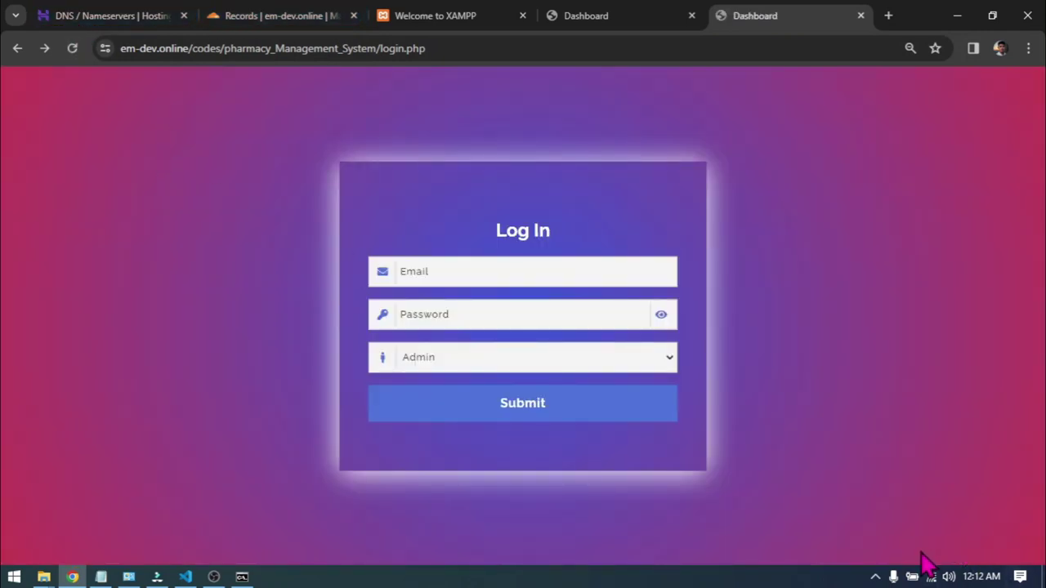
left_click(874, 577)
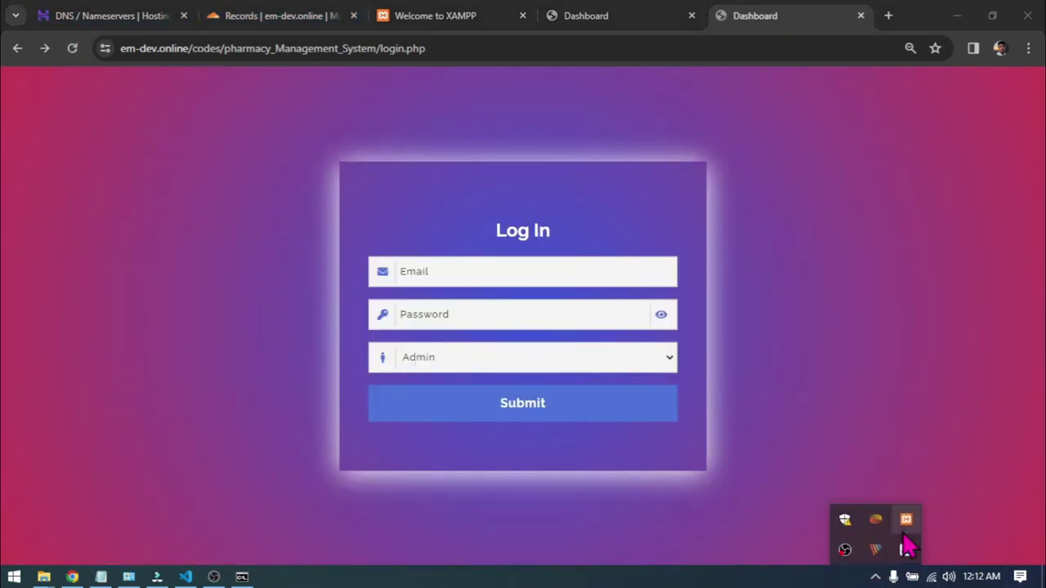
left_click(75, 48)
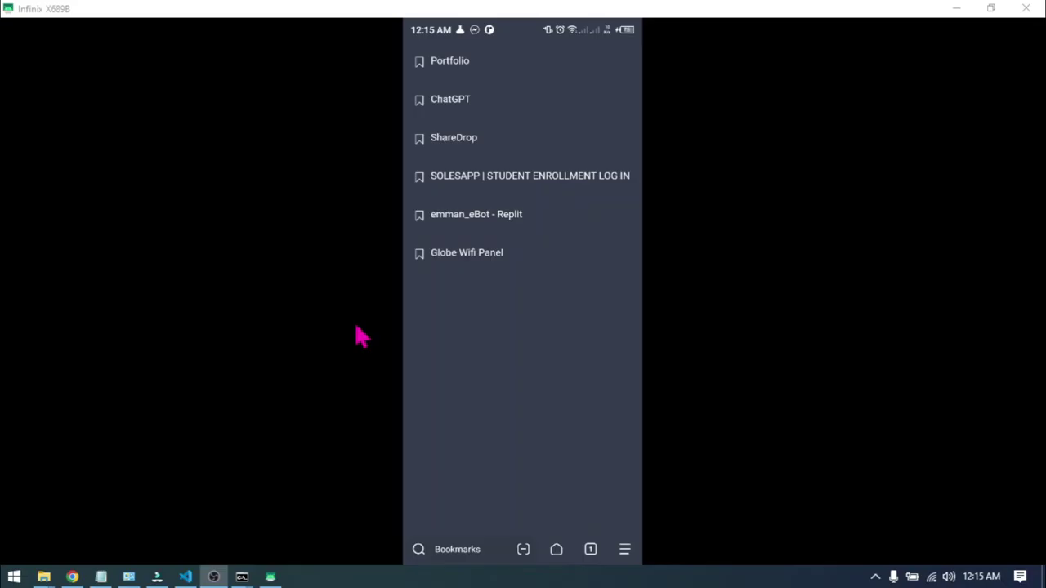
Step: Load em-dev.online in the mirrored phone's browser and view the login page there
left_click(564, 449)
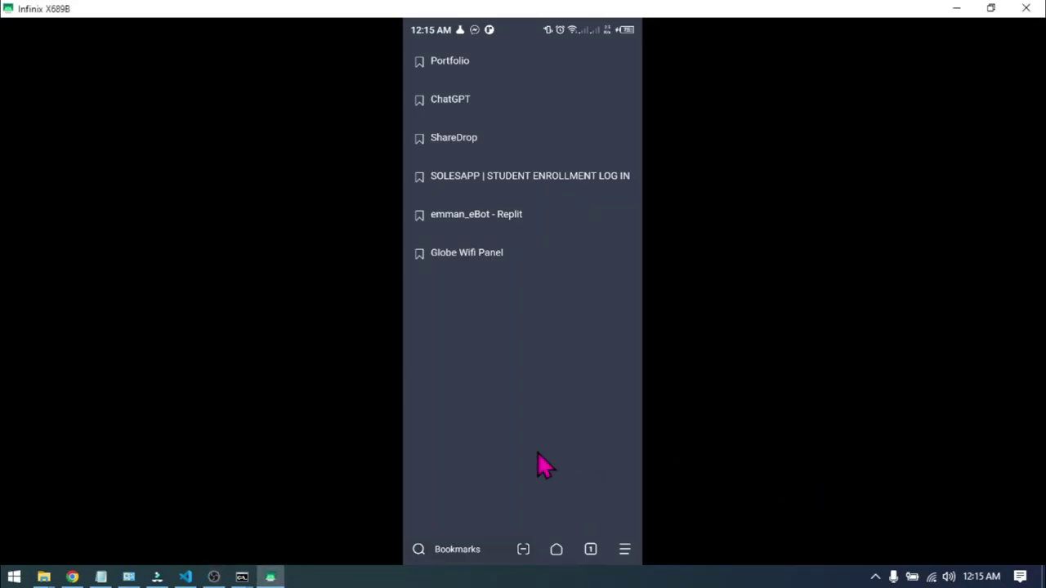
left_click(484, 549)
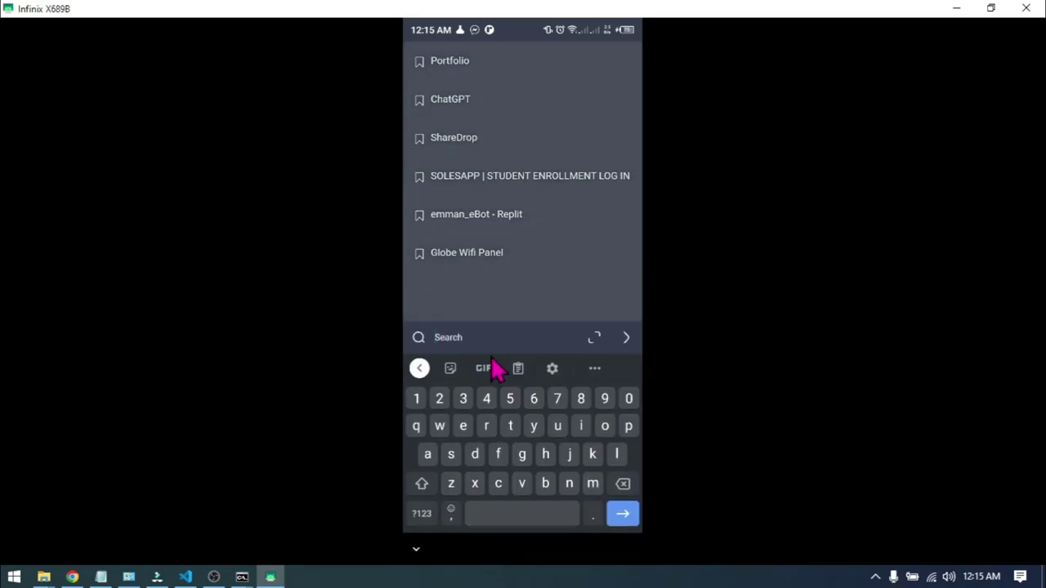
type("em-dev")
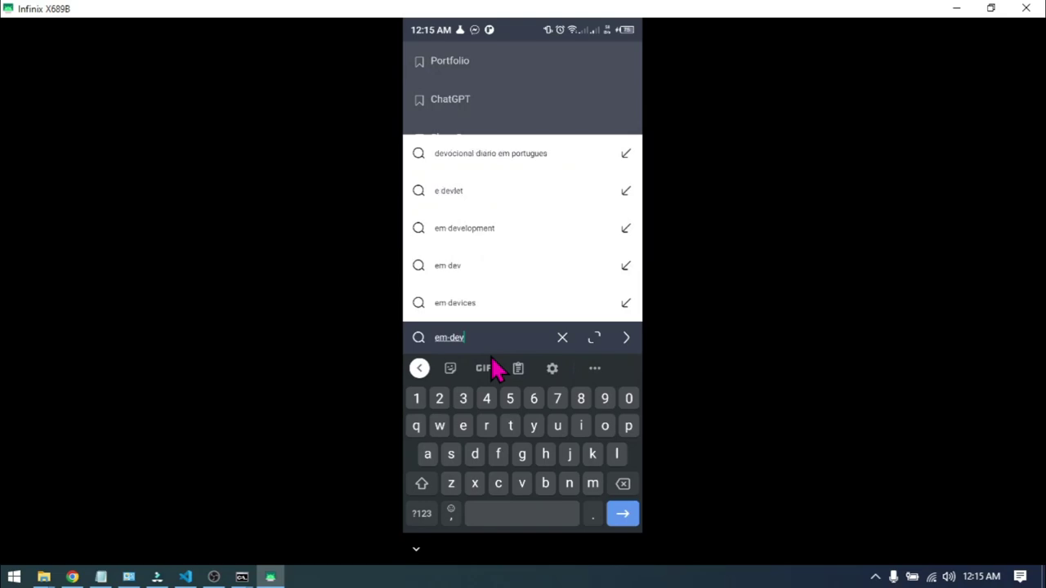
type(".onli")
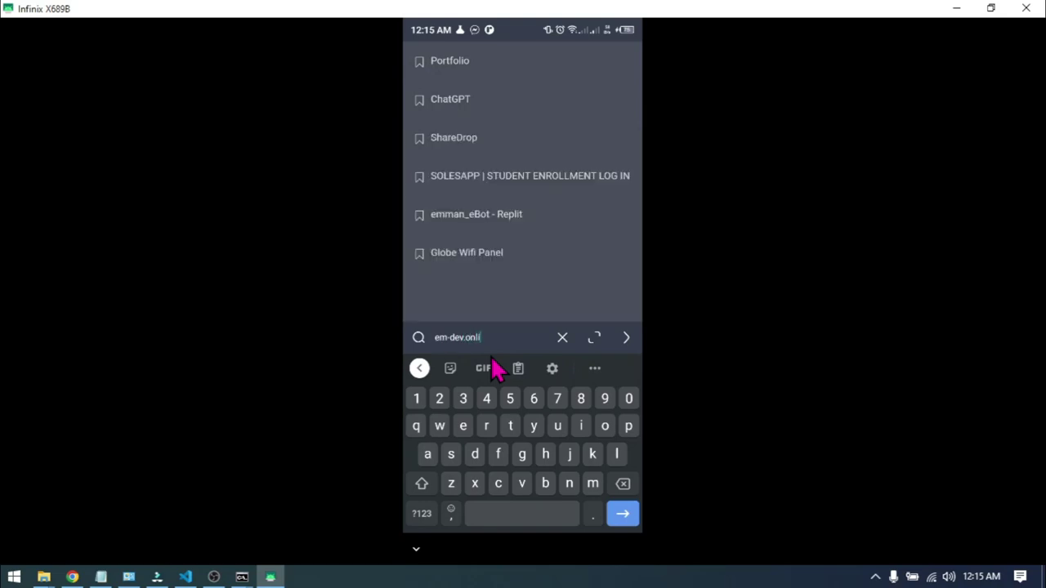
type("ne")
key("Return")
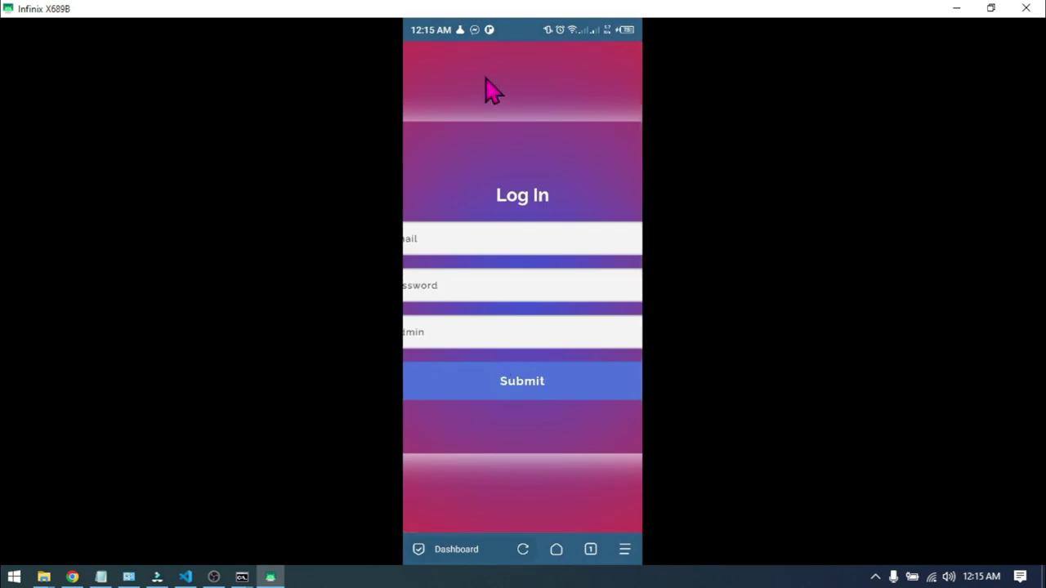
left_click_drag(513, 35, 525, 368)
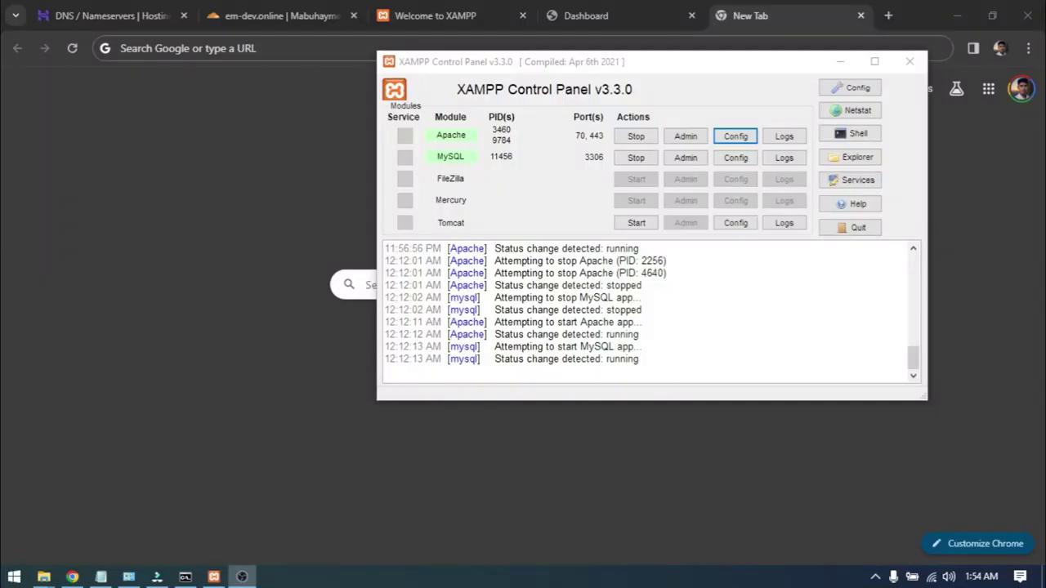
Step: Search Windows for XAMPP, open the XAMPP Control Panel's file location, and open the shortcut's properties
left_click(663, 311)
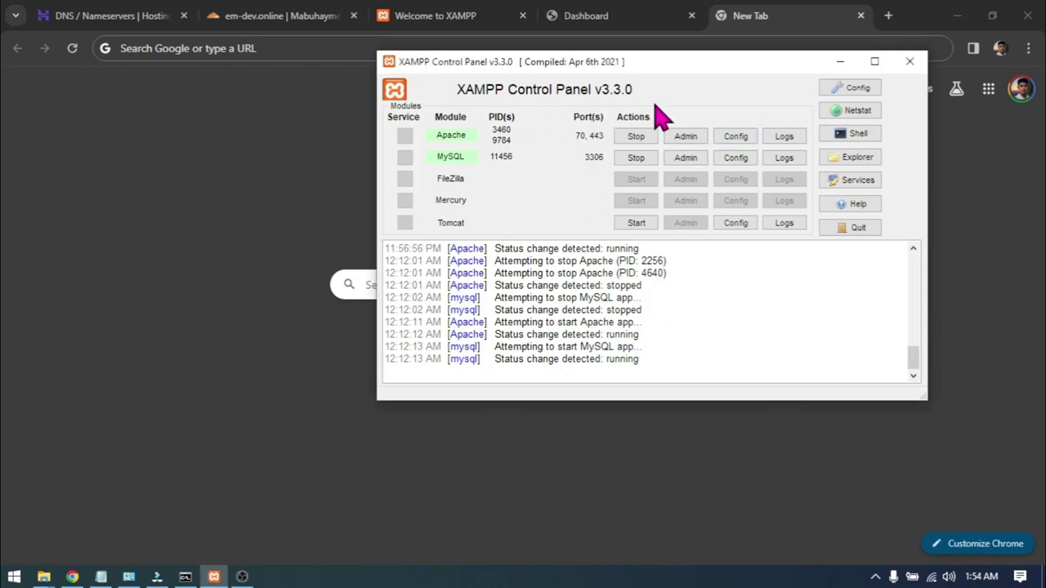
left_click(13, 576)
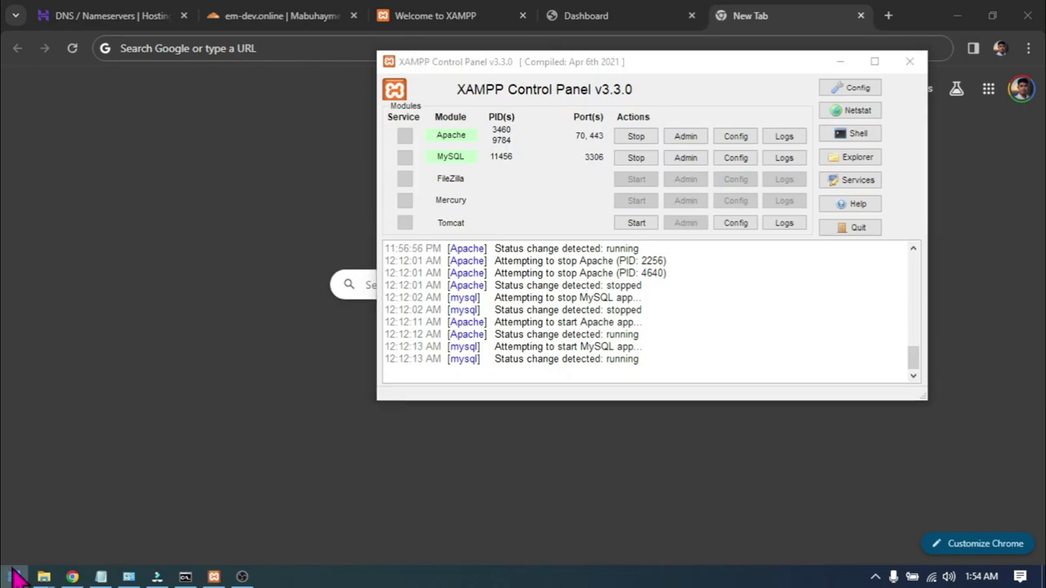
type("xamp")
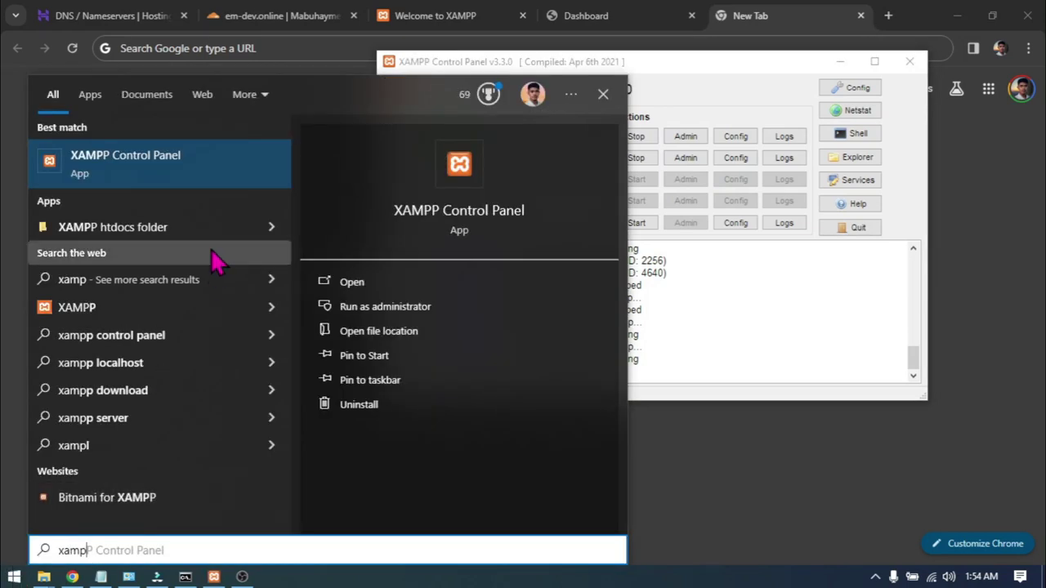
left_click(405, 343)
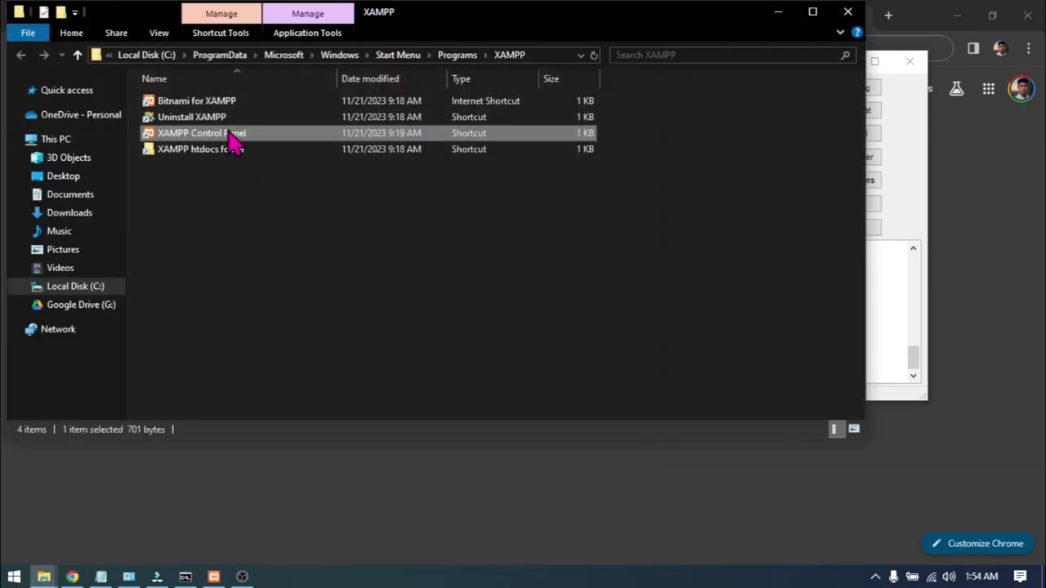
right_click(230, 136)
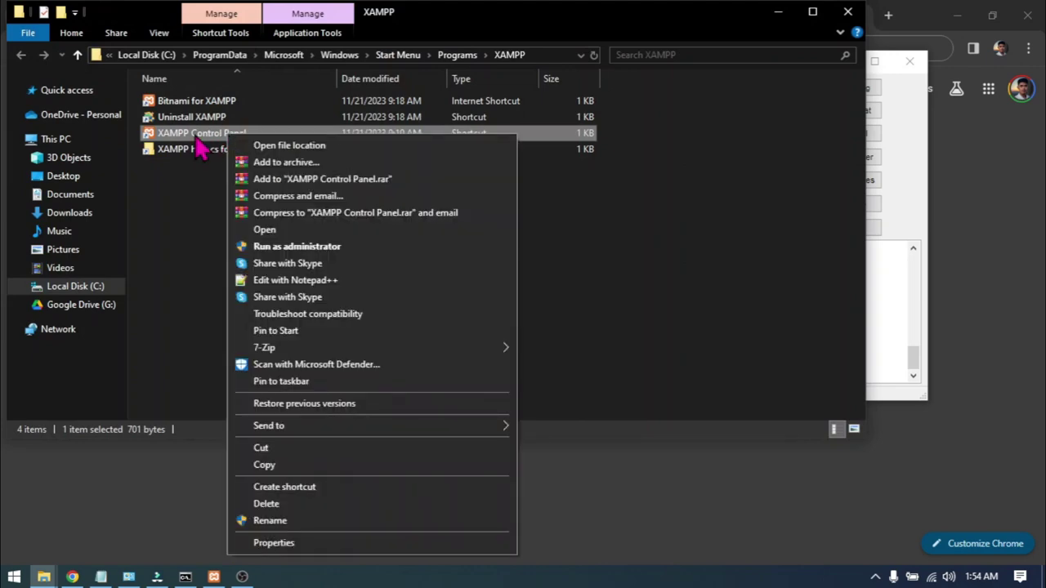
left_click(307, 549)
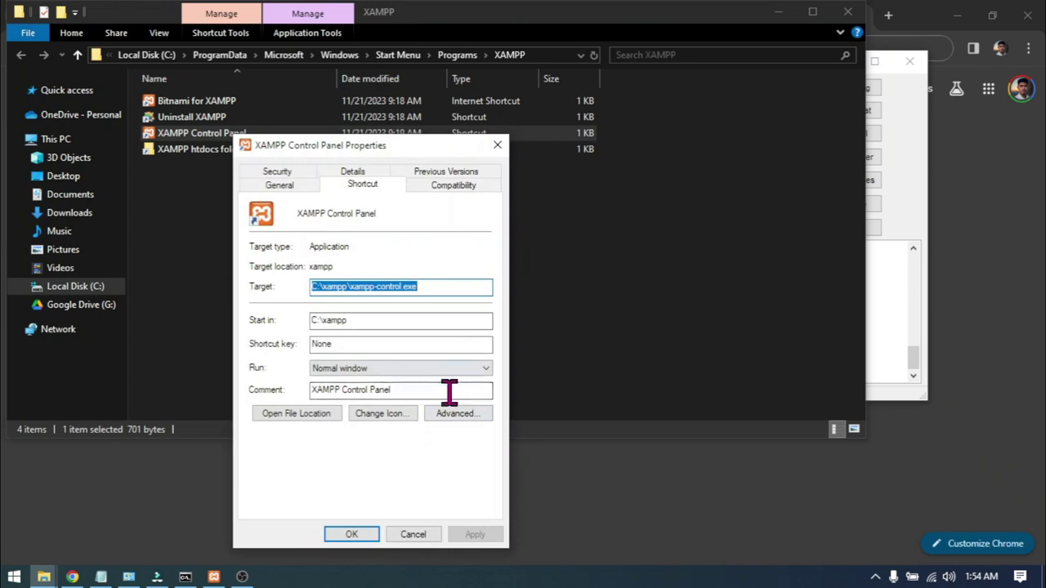
Step: Set the XAMPP Control Panel shortcut to run as administrator in its advanced properties and confirm both dialogs
left_click_drag(363, 145, 449, 132)
left_click(537, 404)
left_click(357, 237)
left_click(527, 365)
left_click(436, 521)
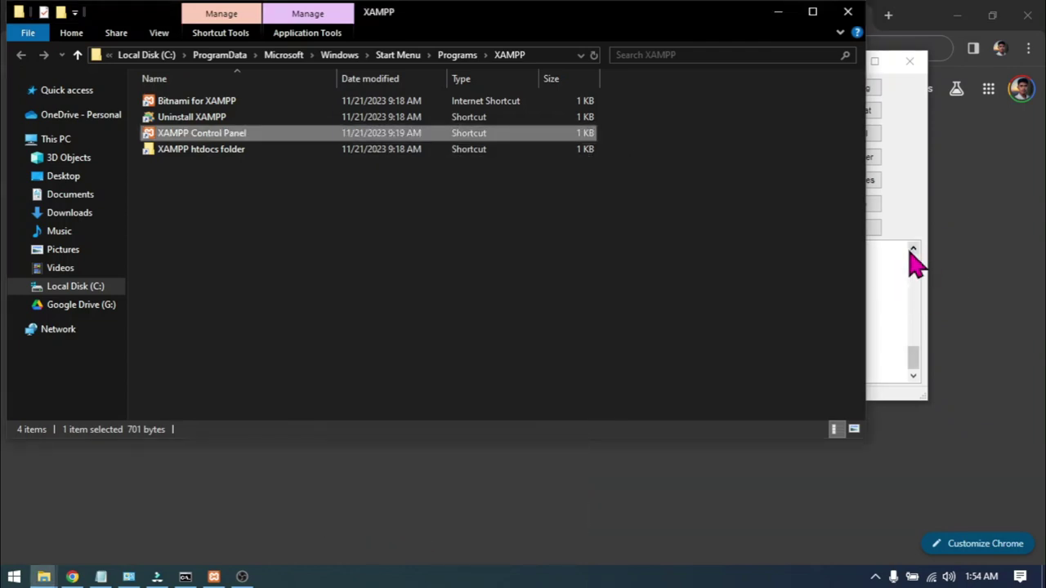
Step: View the list of Apache configuration files available in the XAMPP Control Panel
left_click(914, 262)
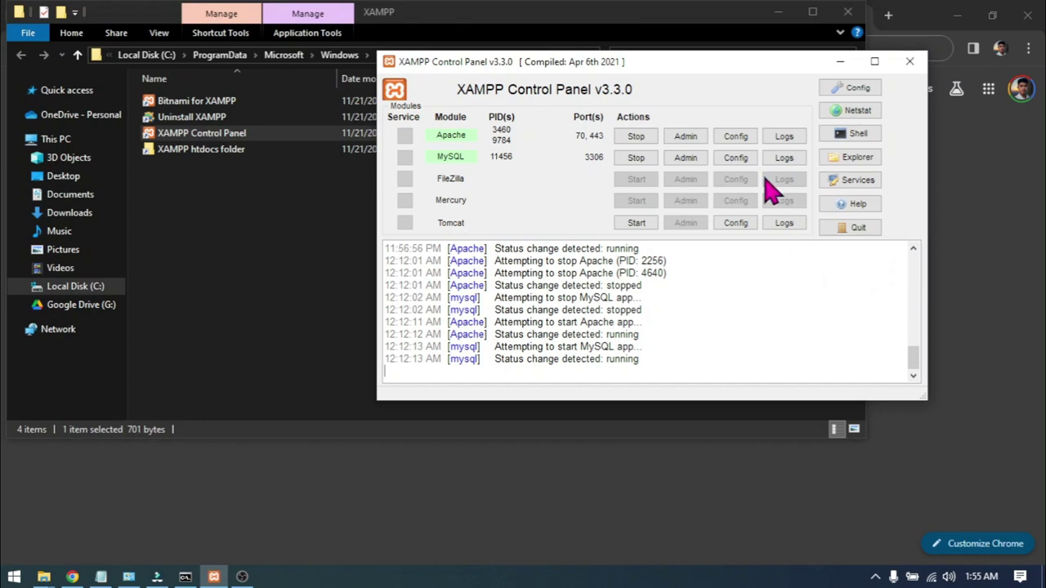
left_click(738, 139)
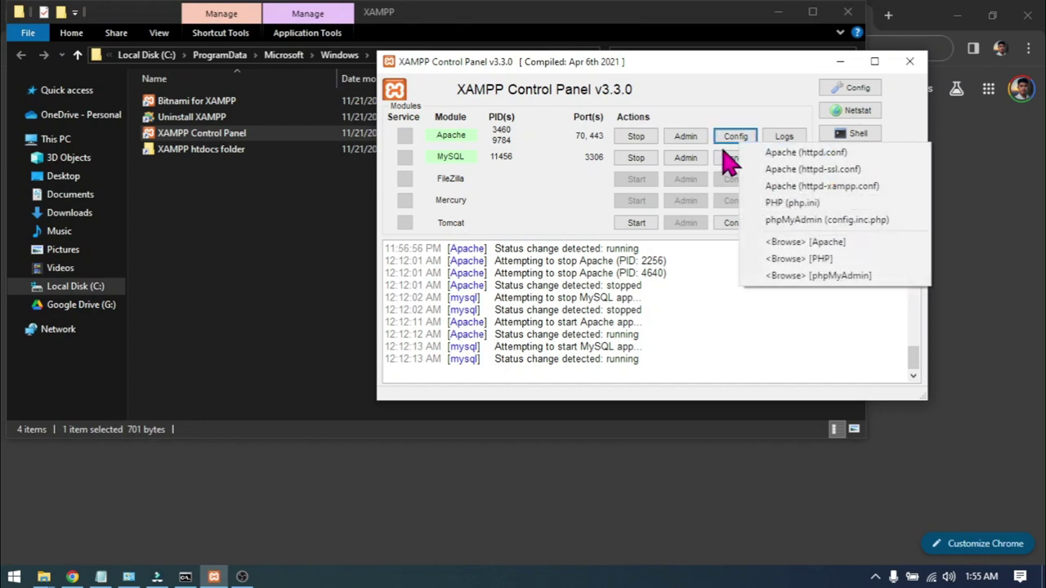
left_click(743, 111)
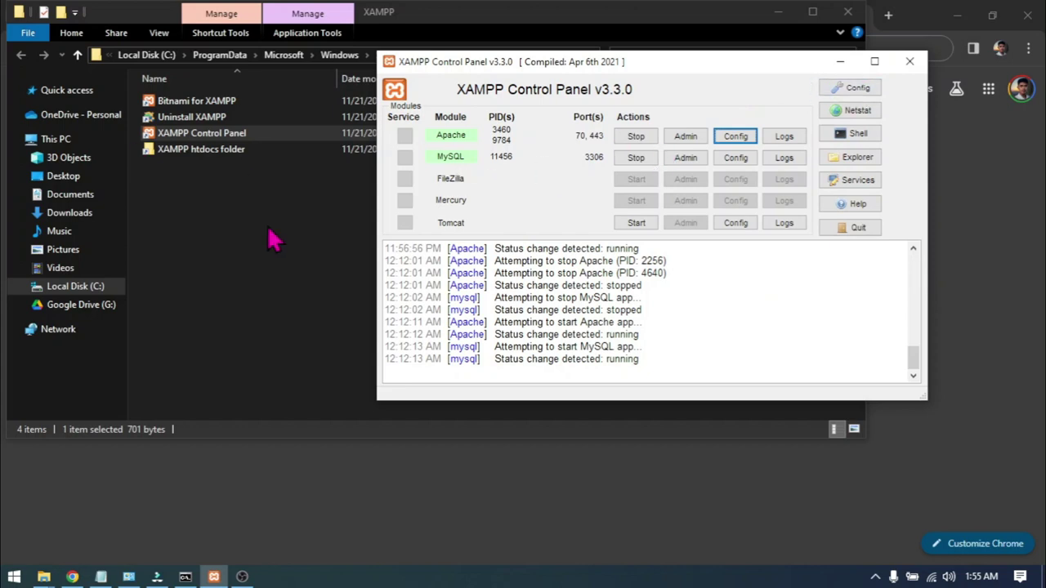
Step: Search for notepad++ in the empty browser tab, view the official Downloads page, and return to the search results
left_click(413, 521)
left_click(576, 20)
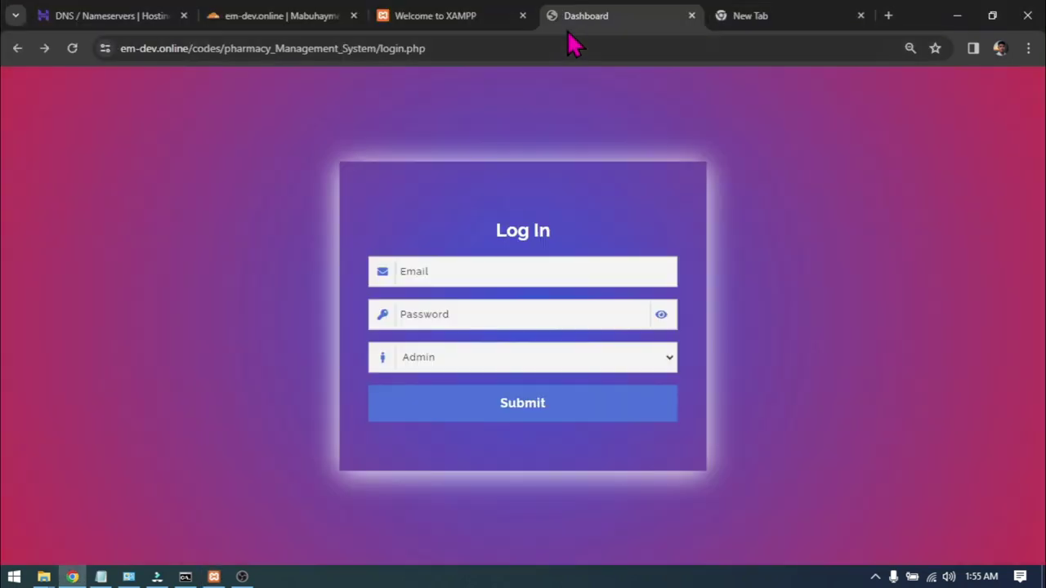
left_click(774, 20)
left_click(736, 47)
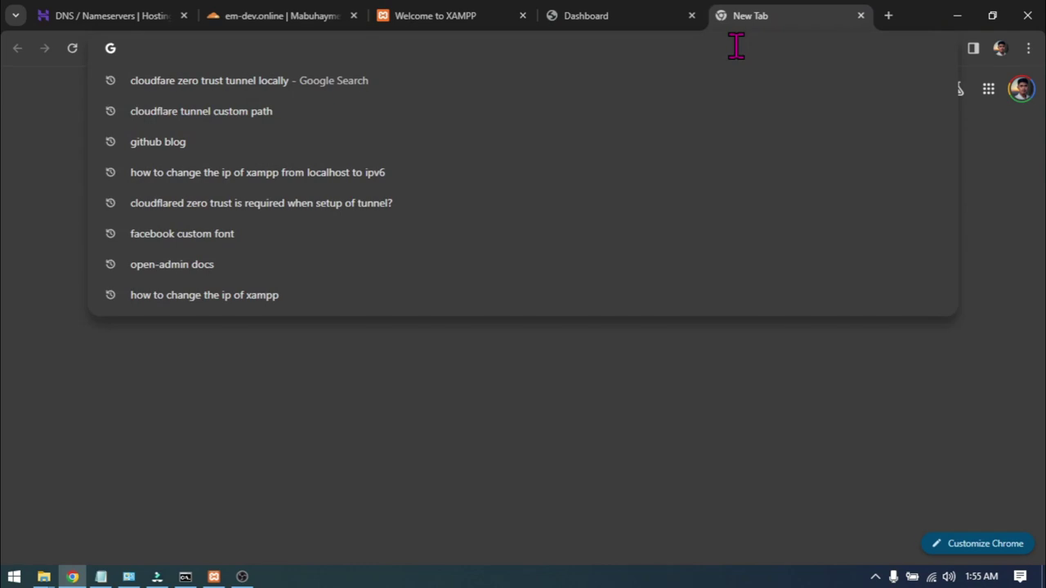
type("notepad")
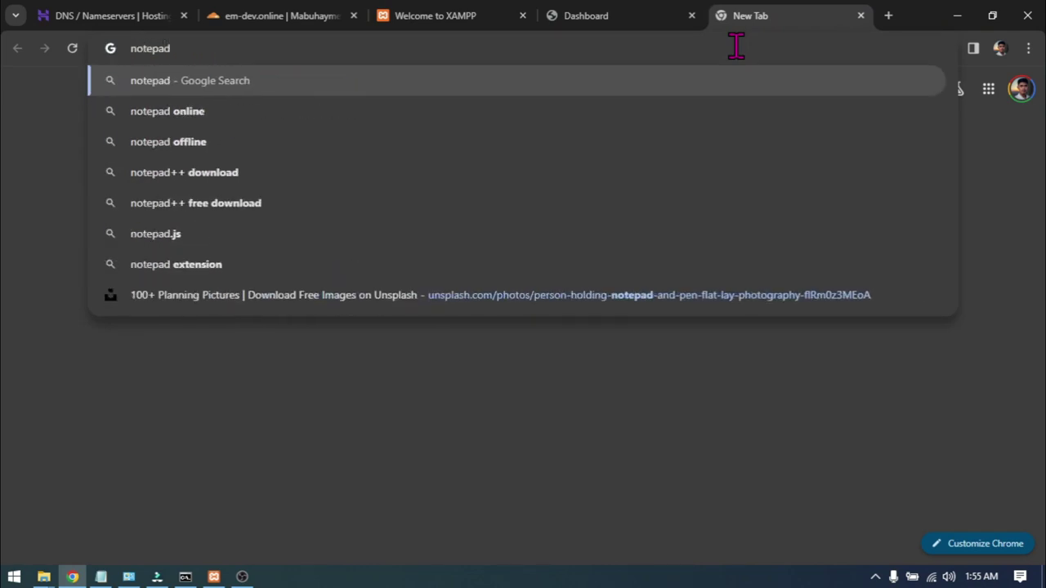
type("++")
key("Return")
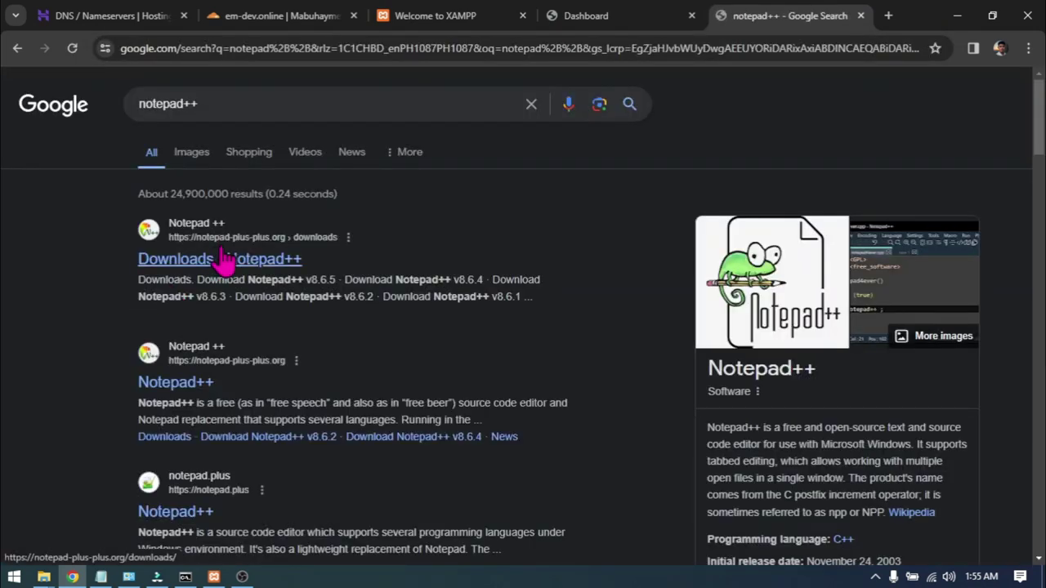
left_click(227, 259)
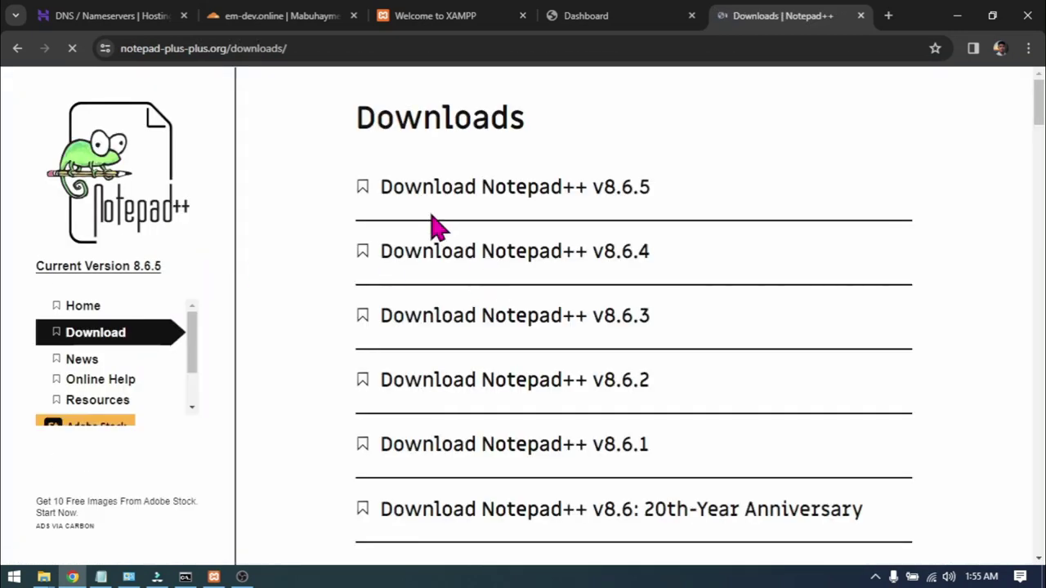
left_click(18, 48)
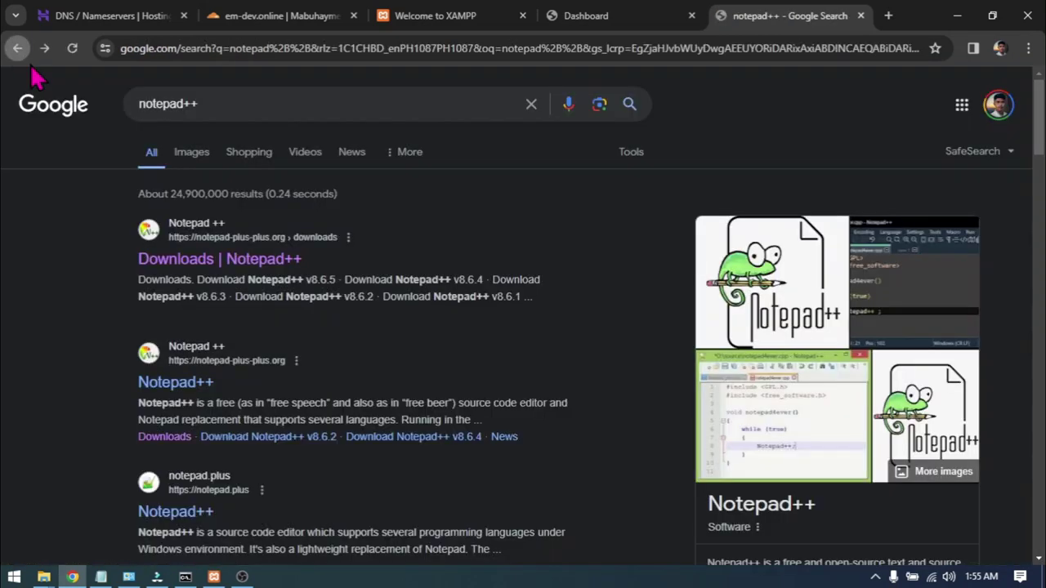
Step: Set the XAMPP Control Panel's editor to notepad++.exe in C:\Program Files\Notepad++ and save the configuration
left_click(213, 577)
left_click(857, 89)
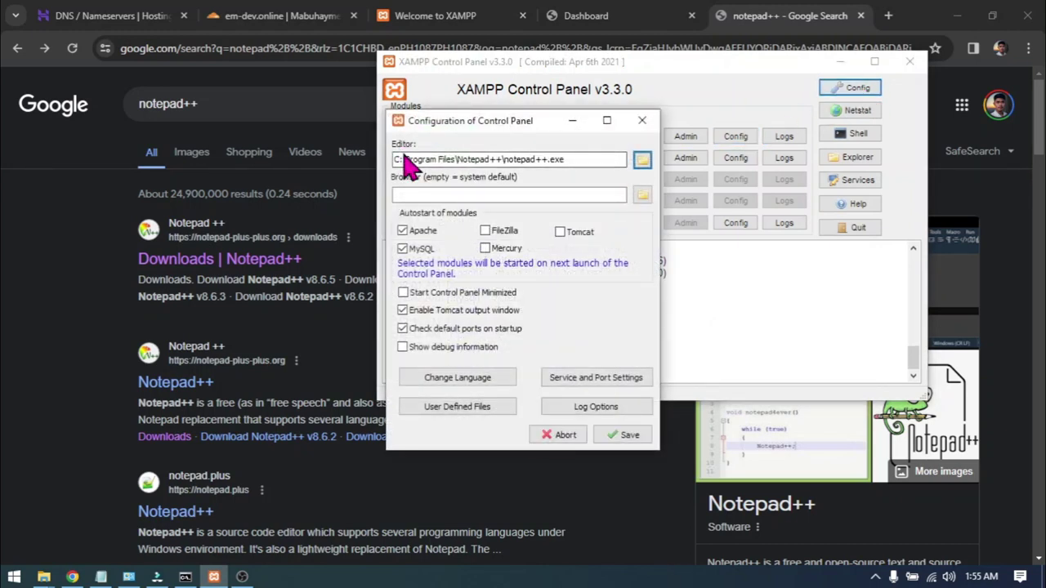
left_click(642, 160)
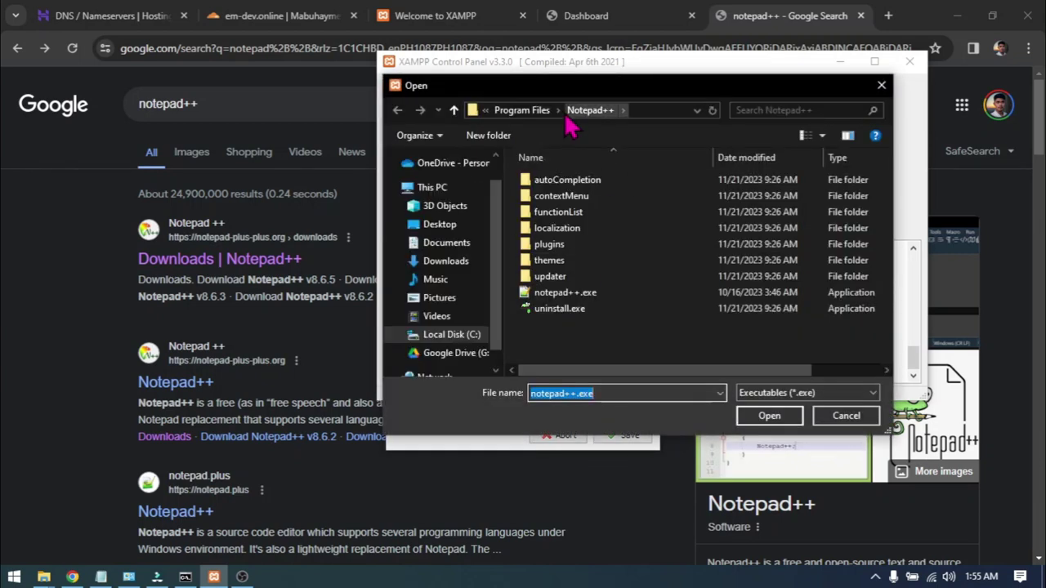
left_click(521, 110)
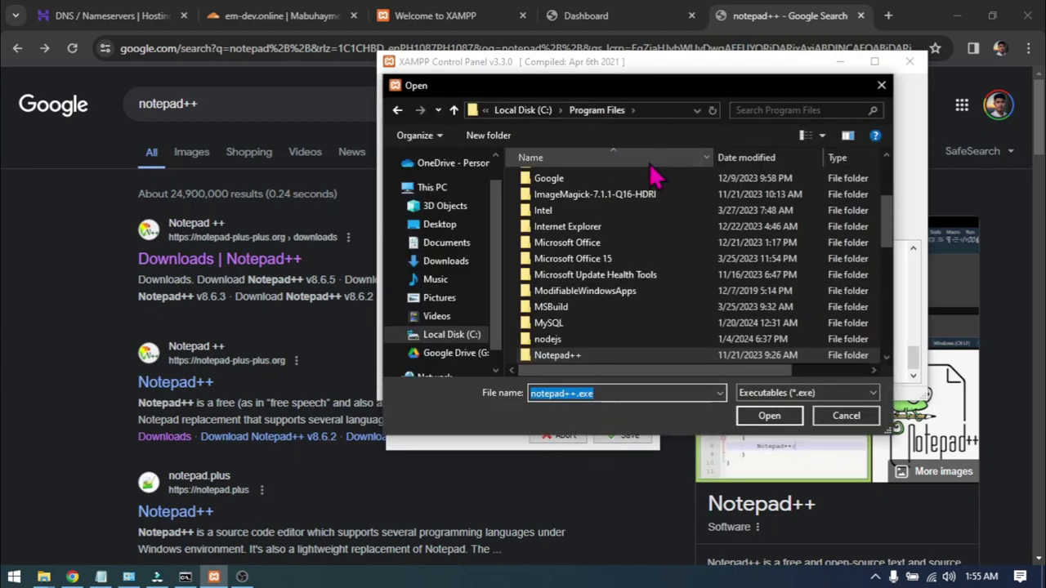
double_click(595, 357)
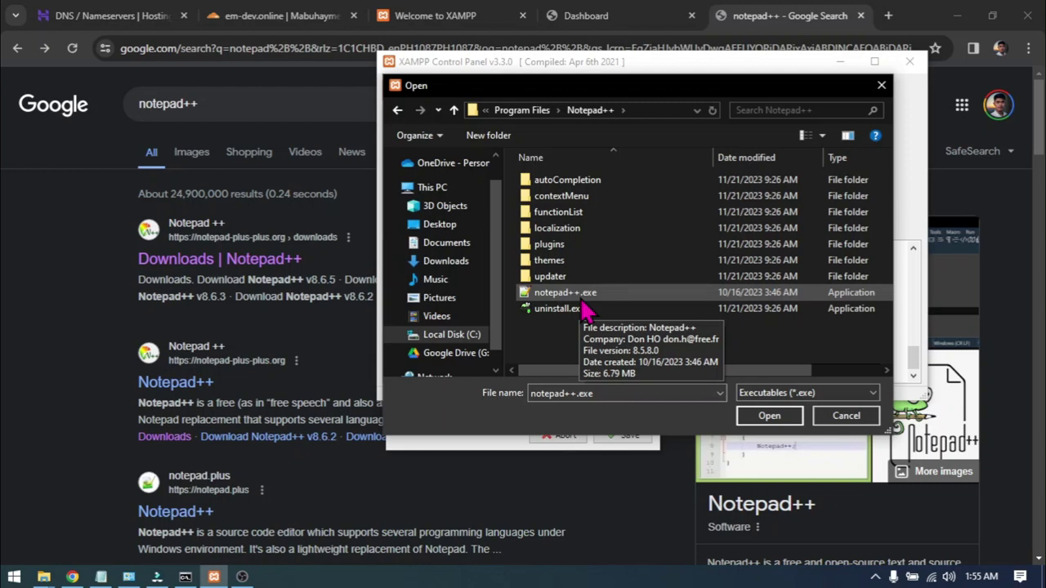
left_click(582, 299)
double_click(582, 299)
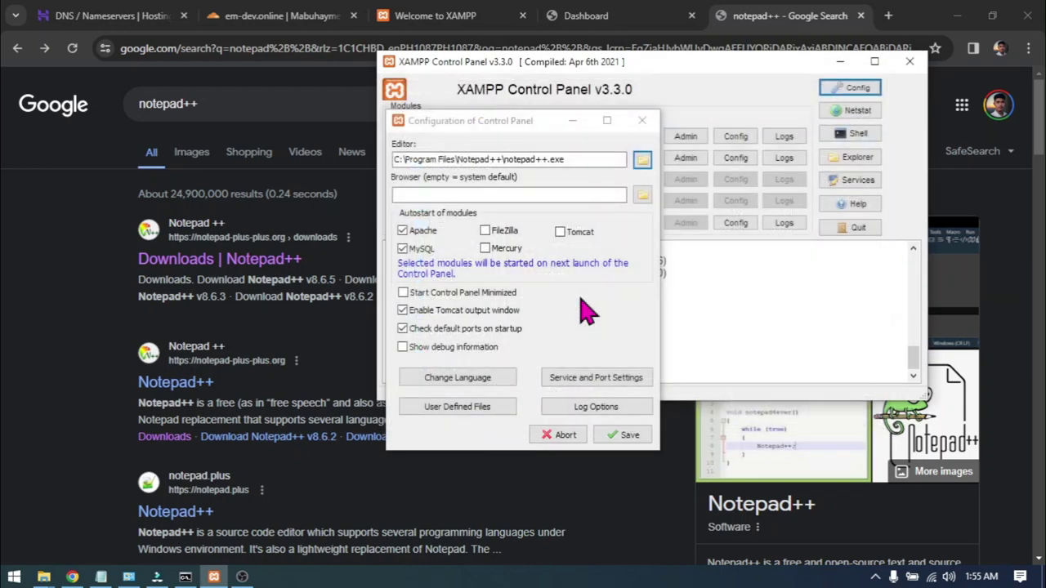
left_click(625, 435)
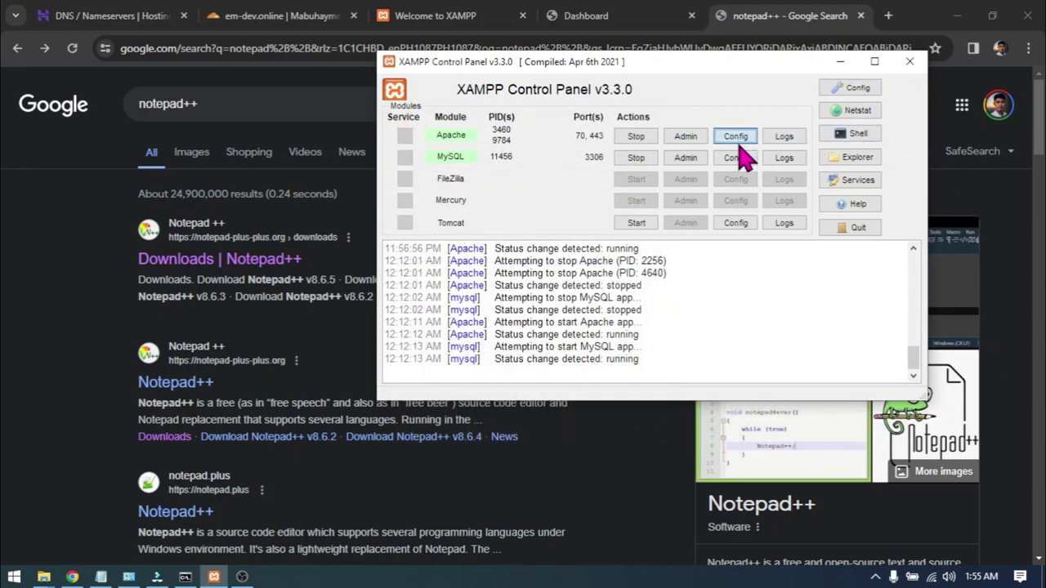
Step: Open Apache's httpd.conf from the XAMPP Control Panel in Notepad++
left_click(735, 137)
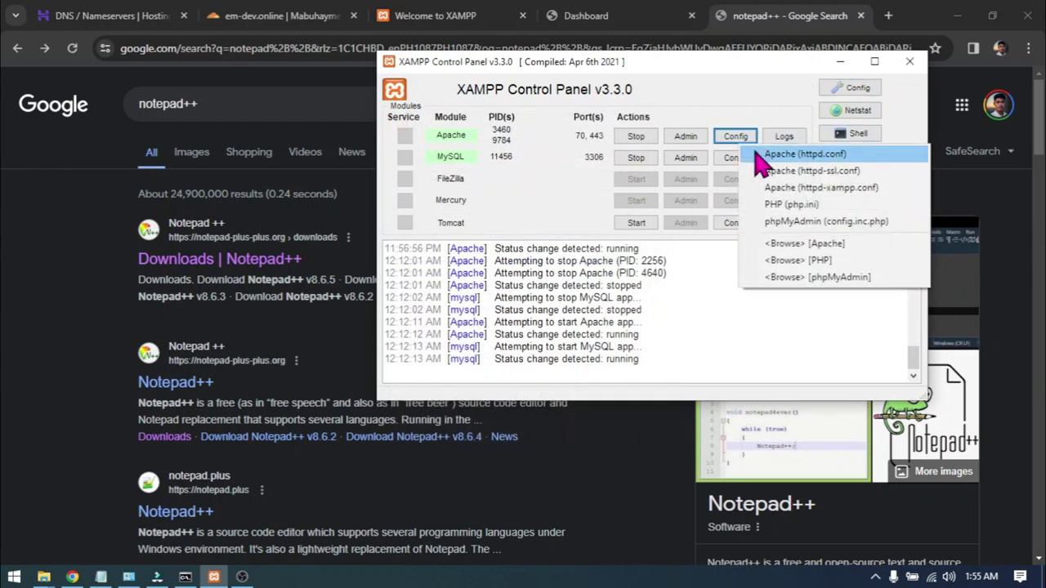
left_click(788, 156)
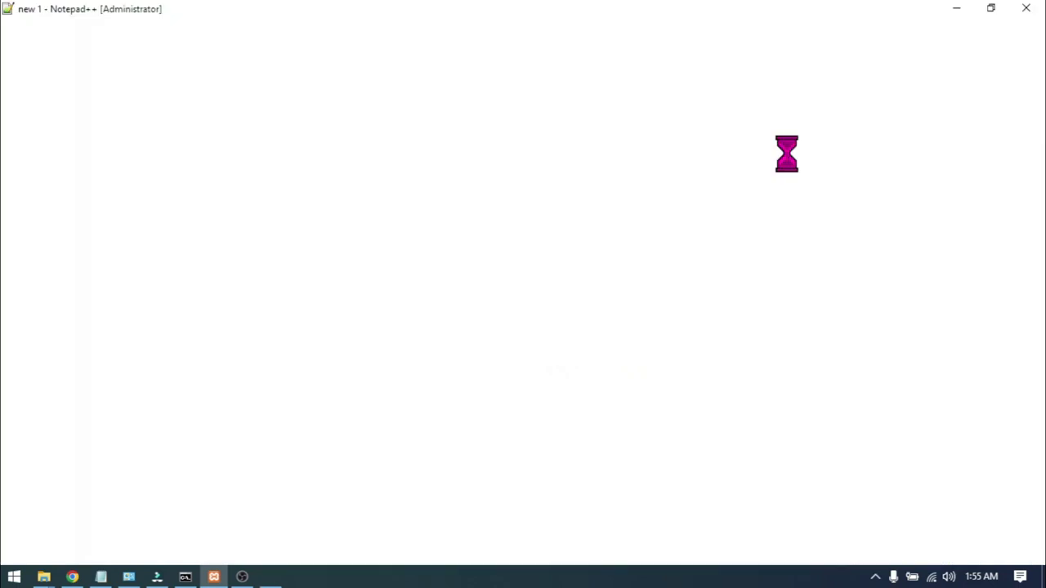
key("shift+Home")
left_click(380, 397)
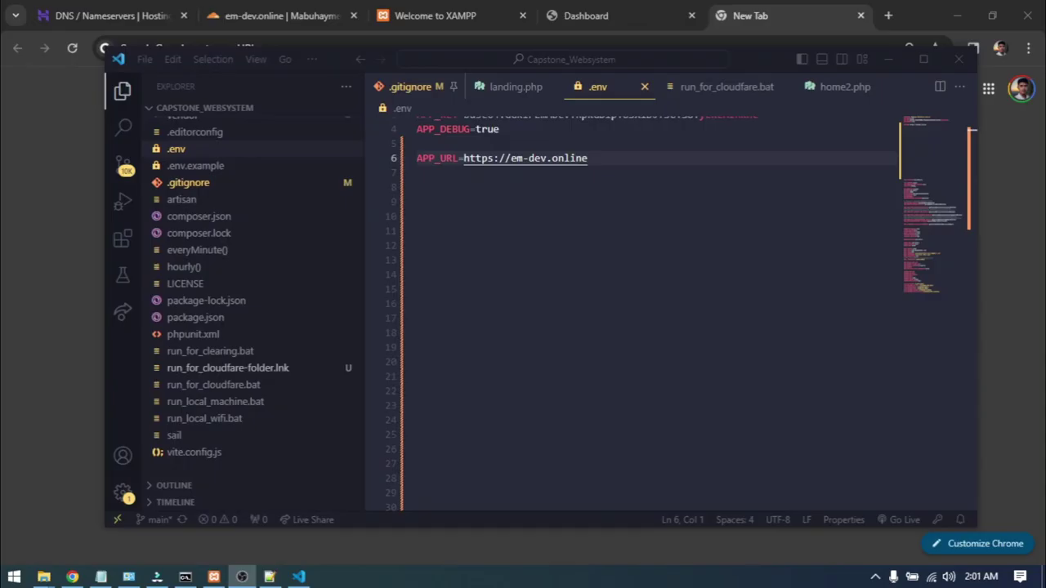
left_click(623, 165)
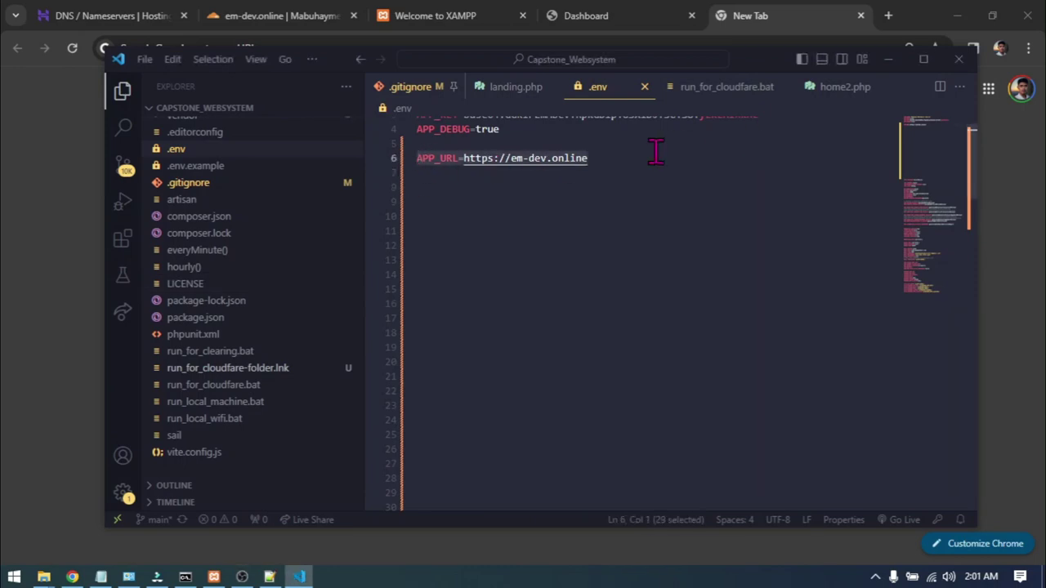
left_click_drag(651, 156, 402, 161)
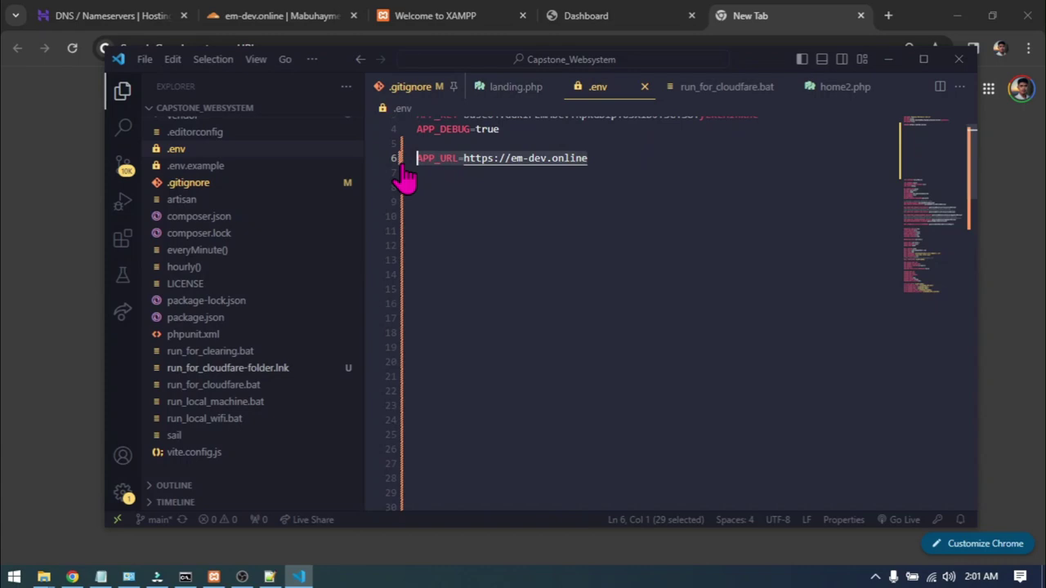
left_click(642, 159)
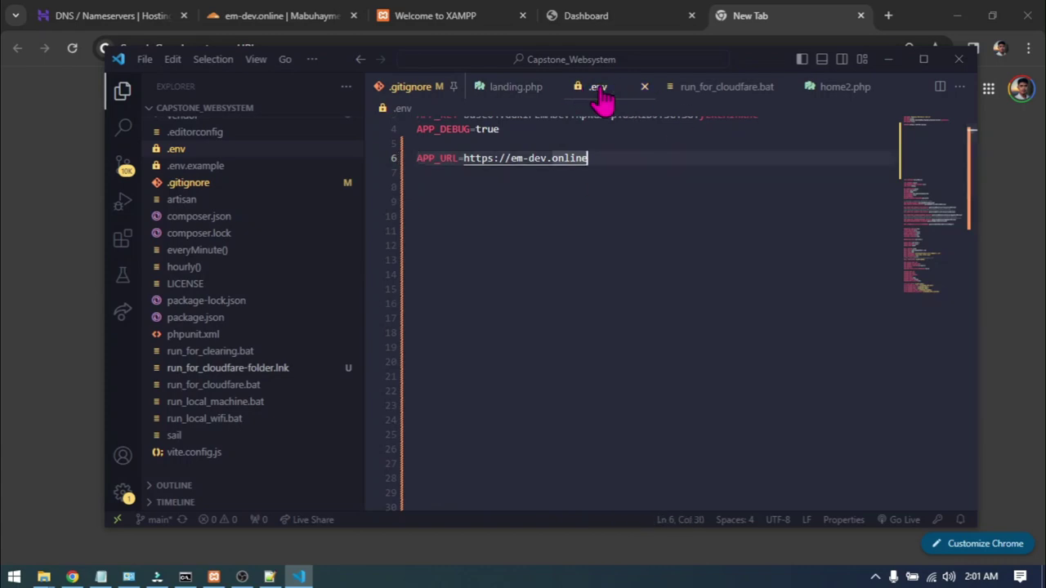
double_click(458, 159)
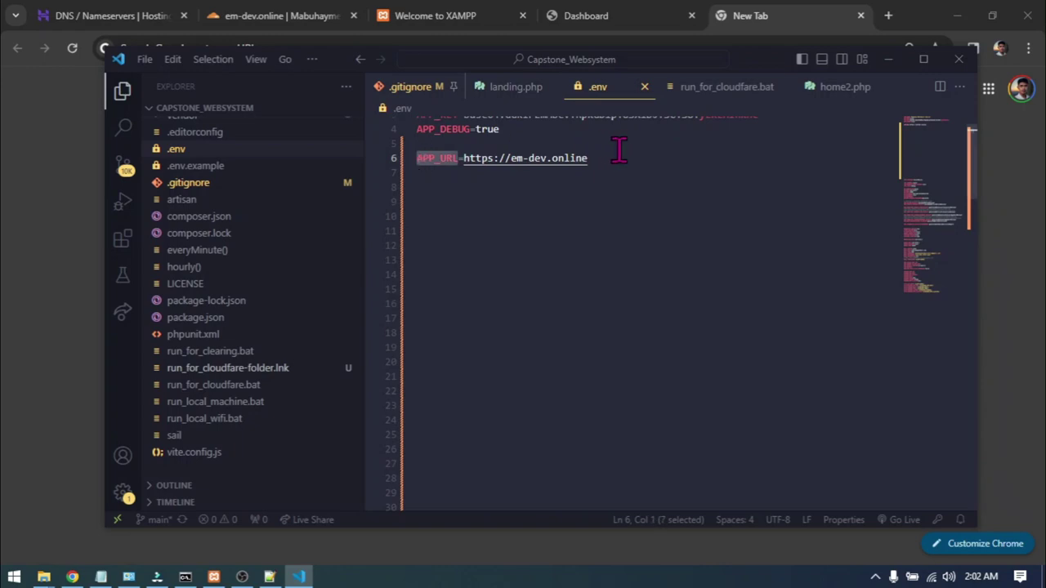
left_click(593, 159)
left_click_drag(593, 159, 465, 163)
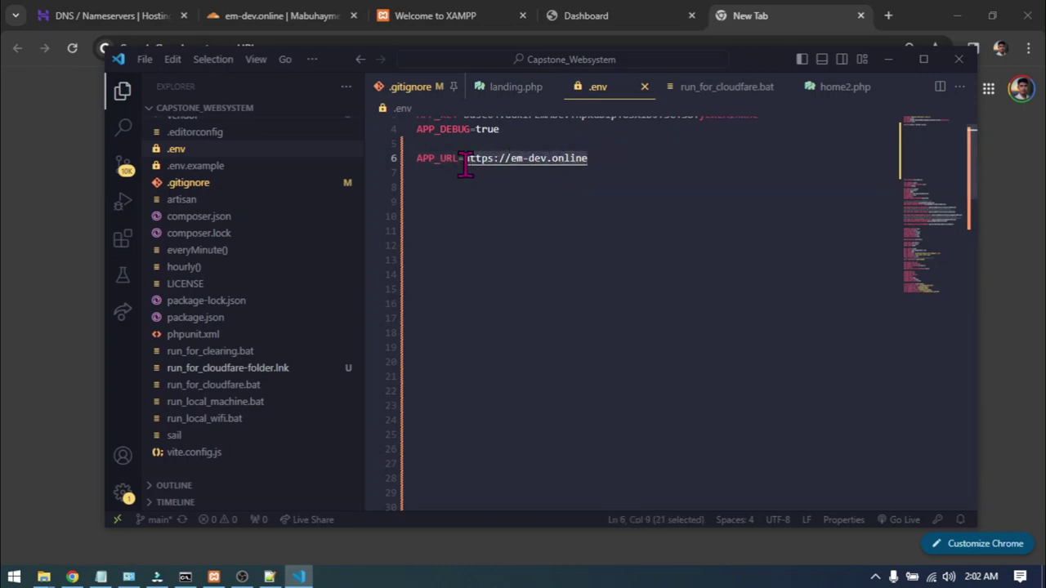
left_click(611, 167)
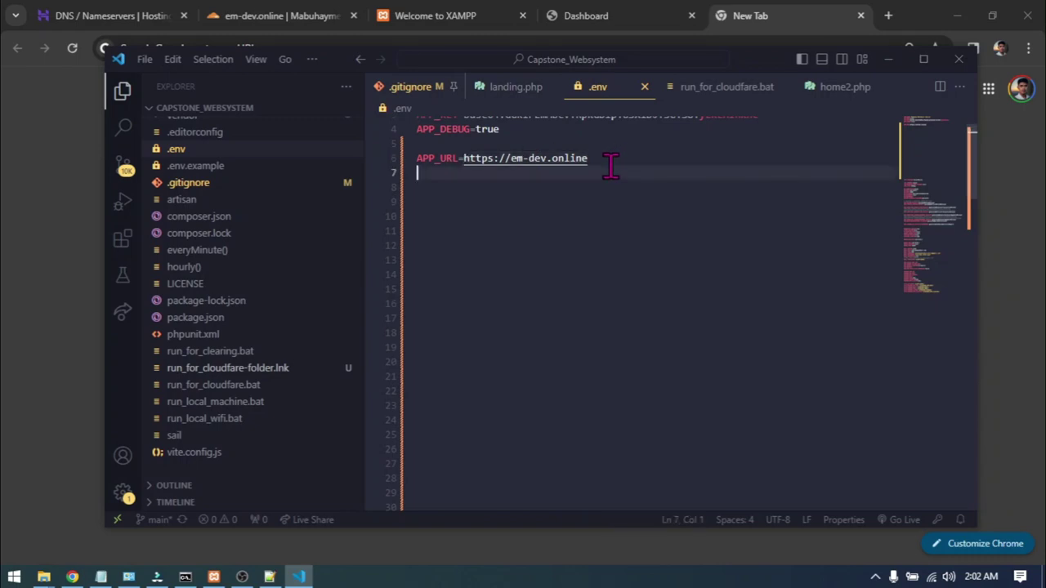
Step: Examine the php artisan serve command's host and port options in run_for_cloudfare.bat, and the active Listen address in httpd.conf in Notepad++
left_click(729, 96)
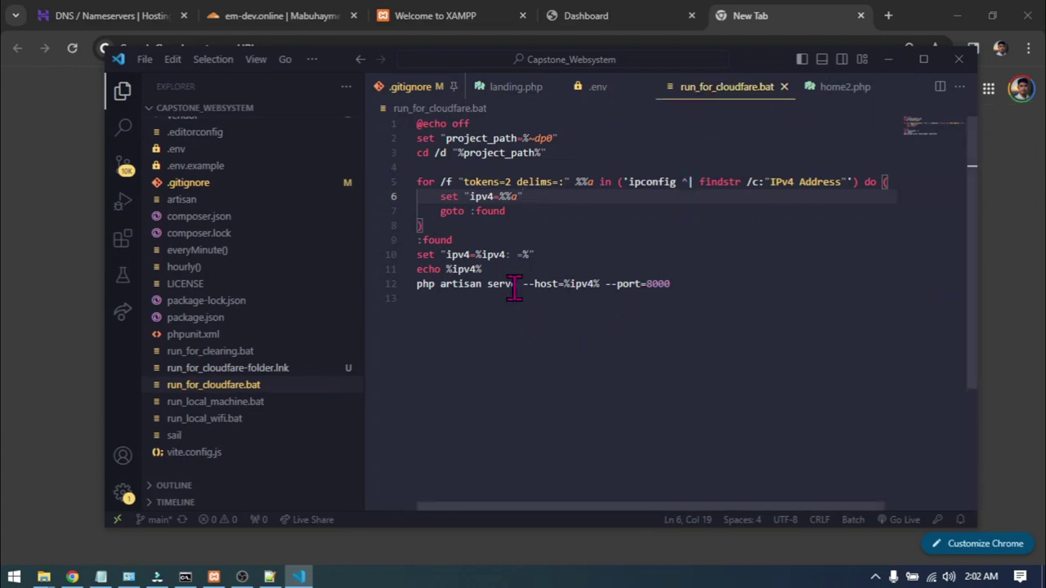
left_click_drag(520, 288, 401, 290)
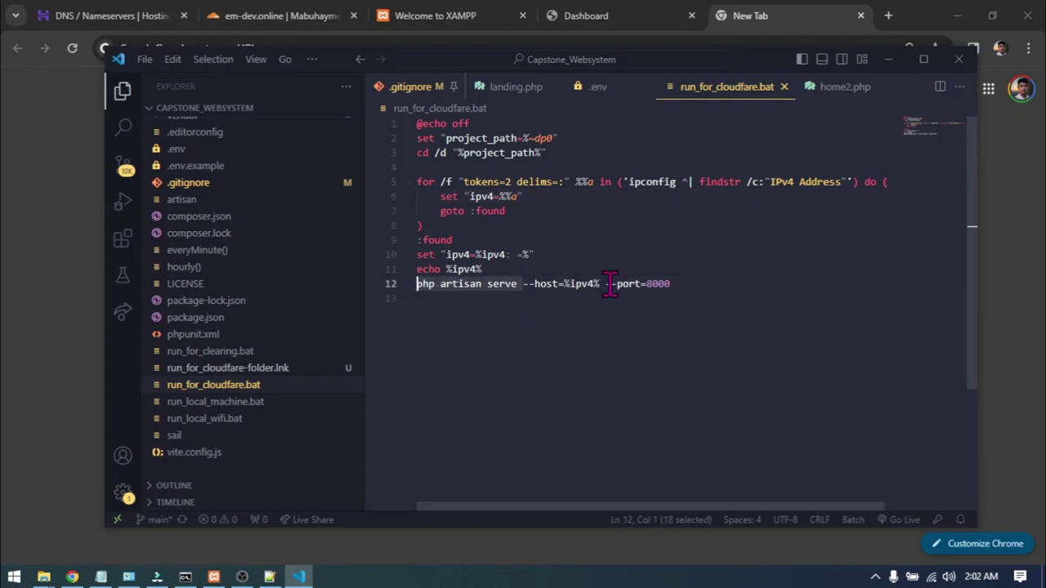
left_click_drag(601, 286, 522, 290)
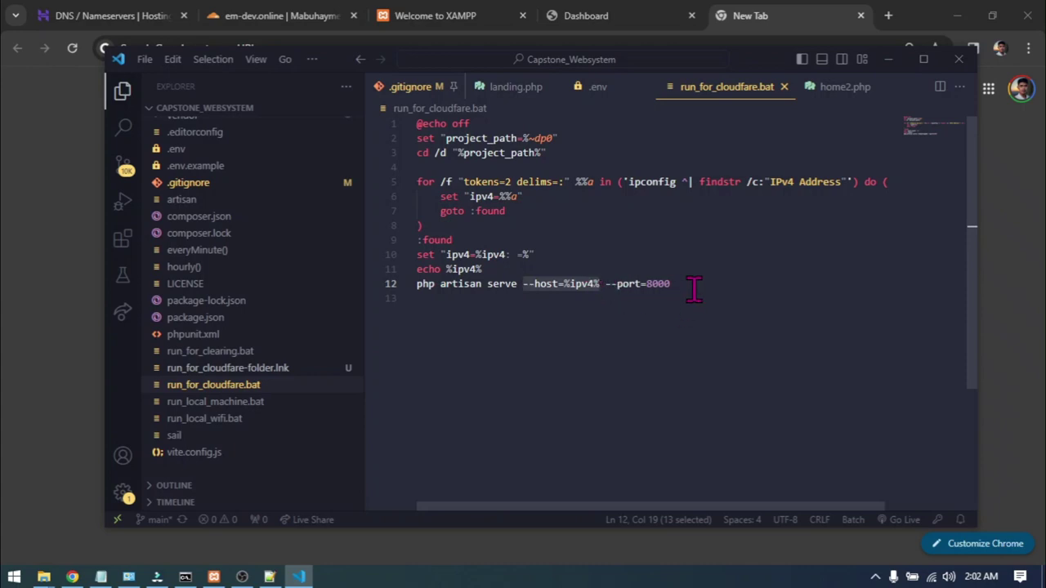
left_click_drag(671, 284, 606, 286)
left_click_drag(669, 283, 608, 283)
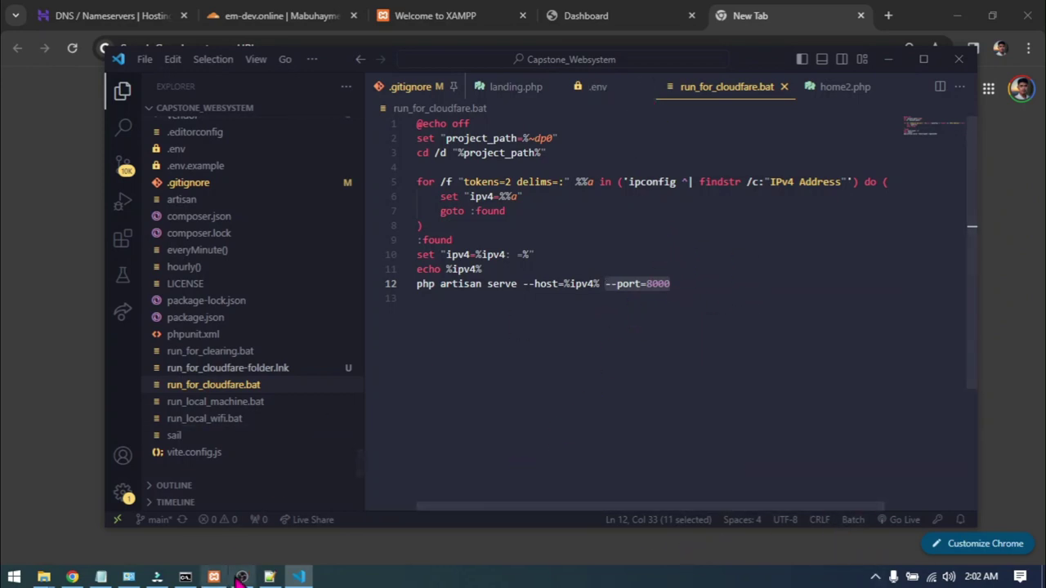
left_click(269, 577)
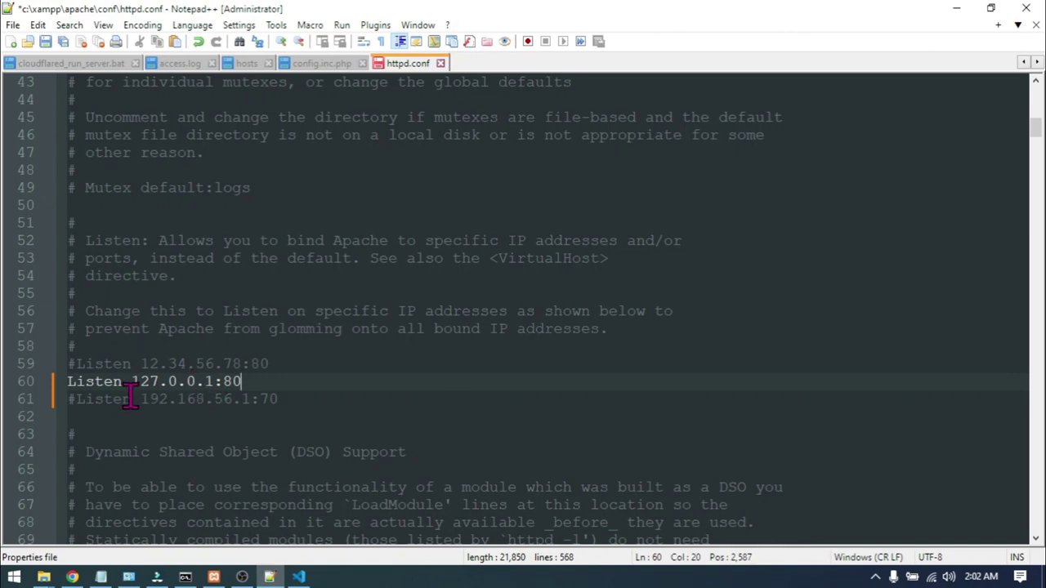
left_click_drag(212, 384, 139, 384)
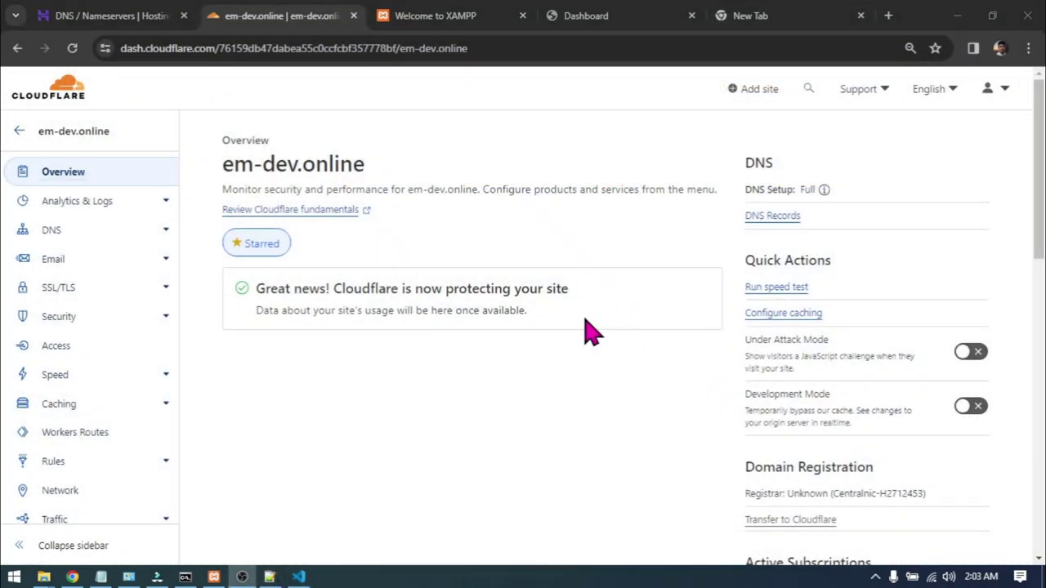
Step: Read the site protection status message on the Cloudflare overview page for em-dev.online in Chrome
left_click_drag(588, 332, 253, 295)
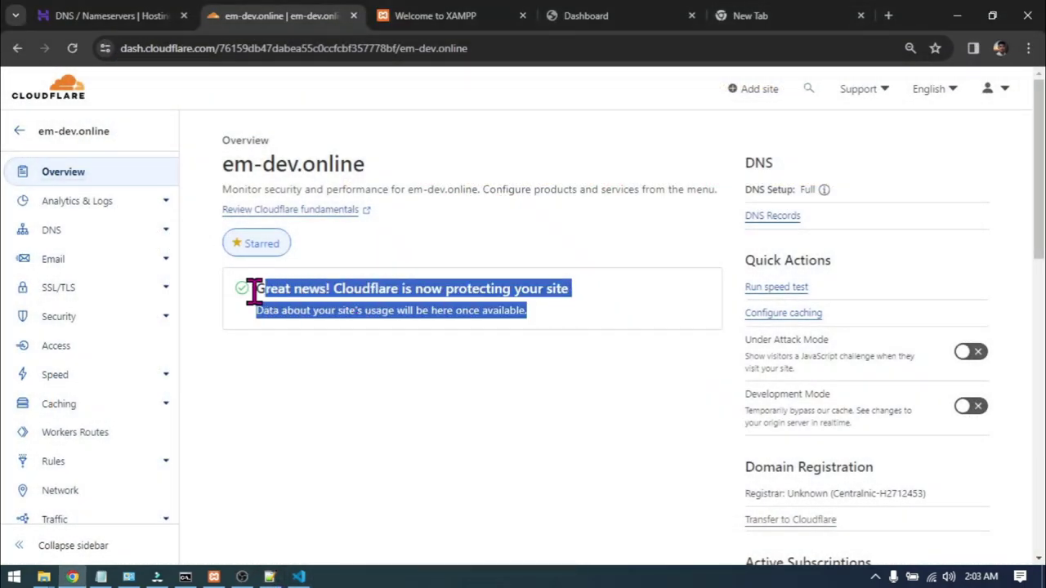
left_click(445, 317)
left_click_drag(543, 318, 252, 296)
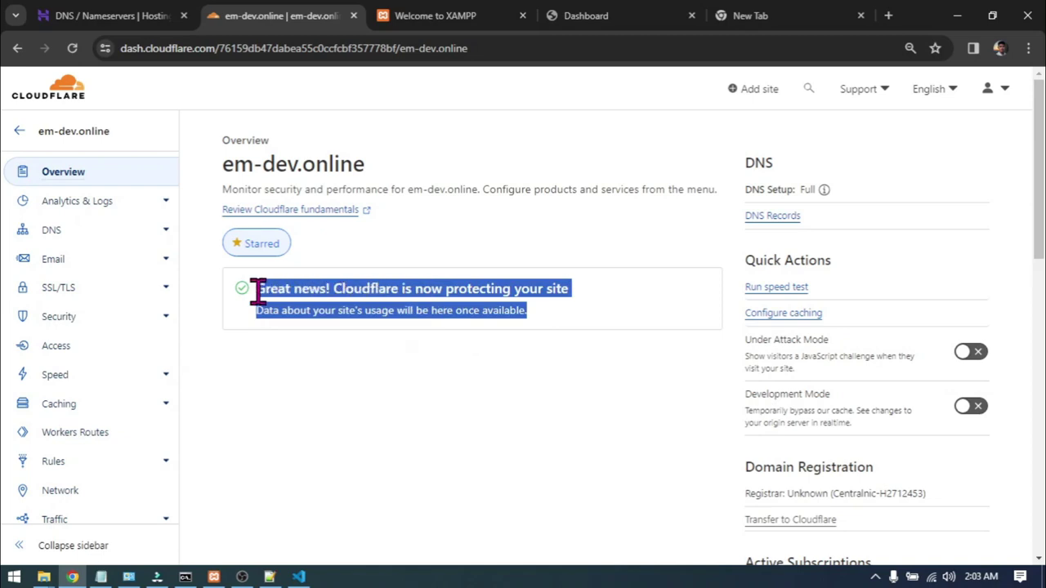